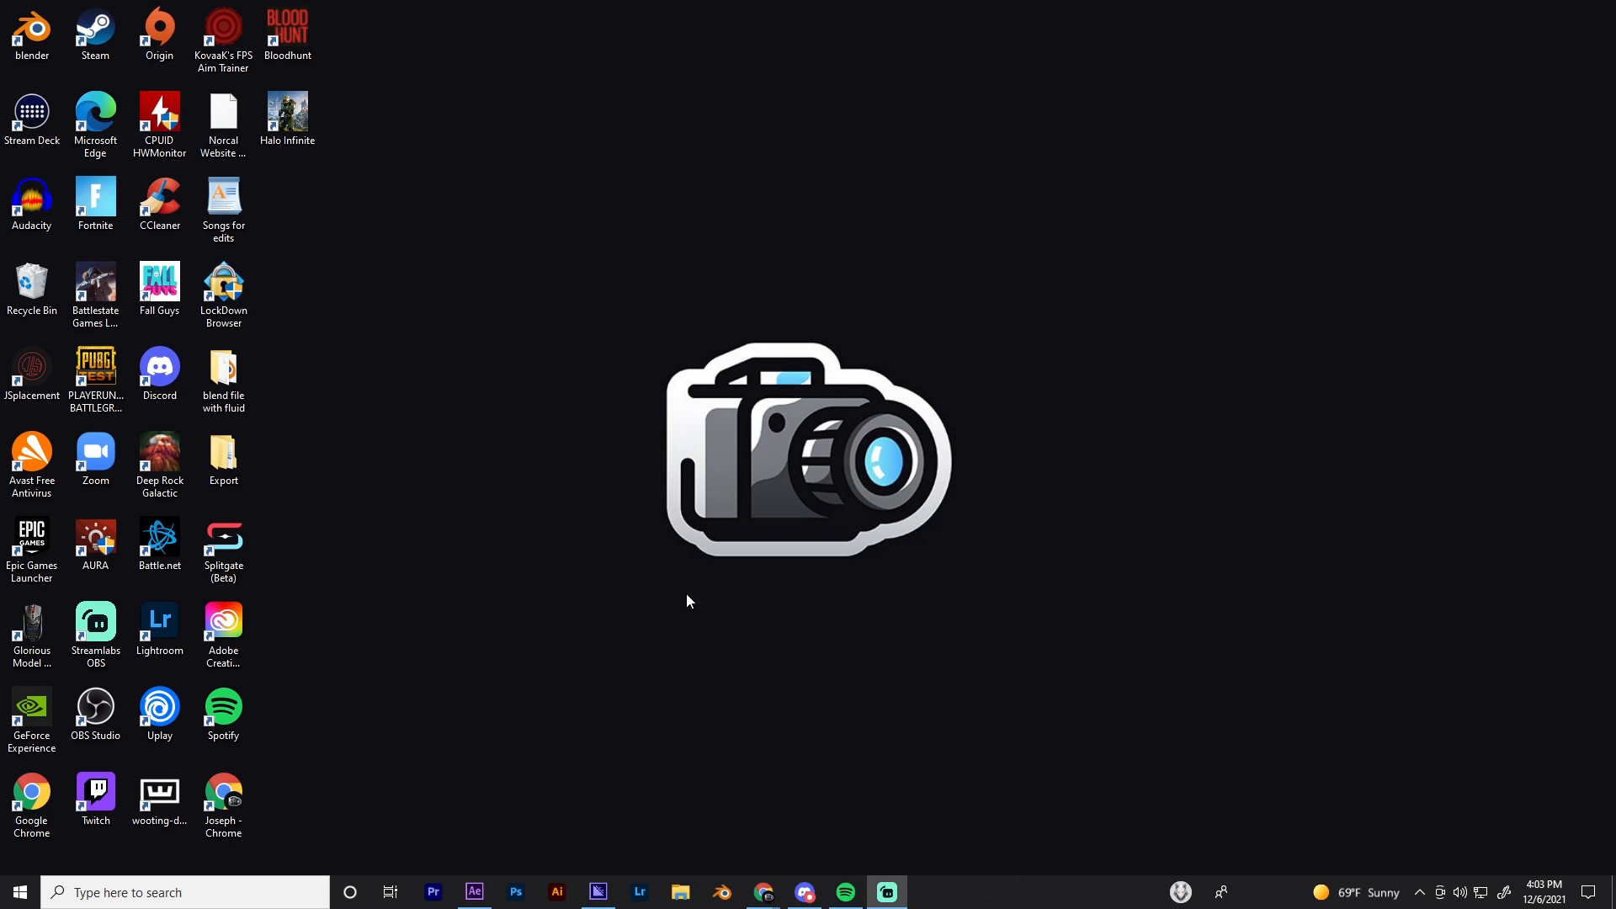
Look through the looping animations in the Daily Animation Exploration project on Behance, and return to the portfolio page
mouse_move(766, 893)
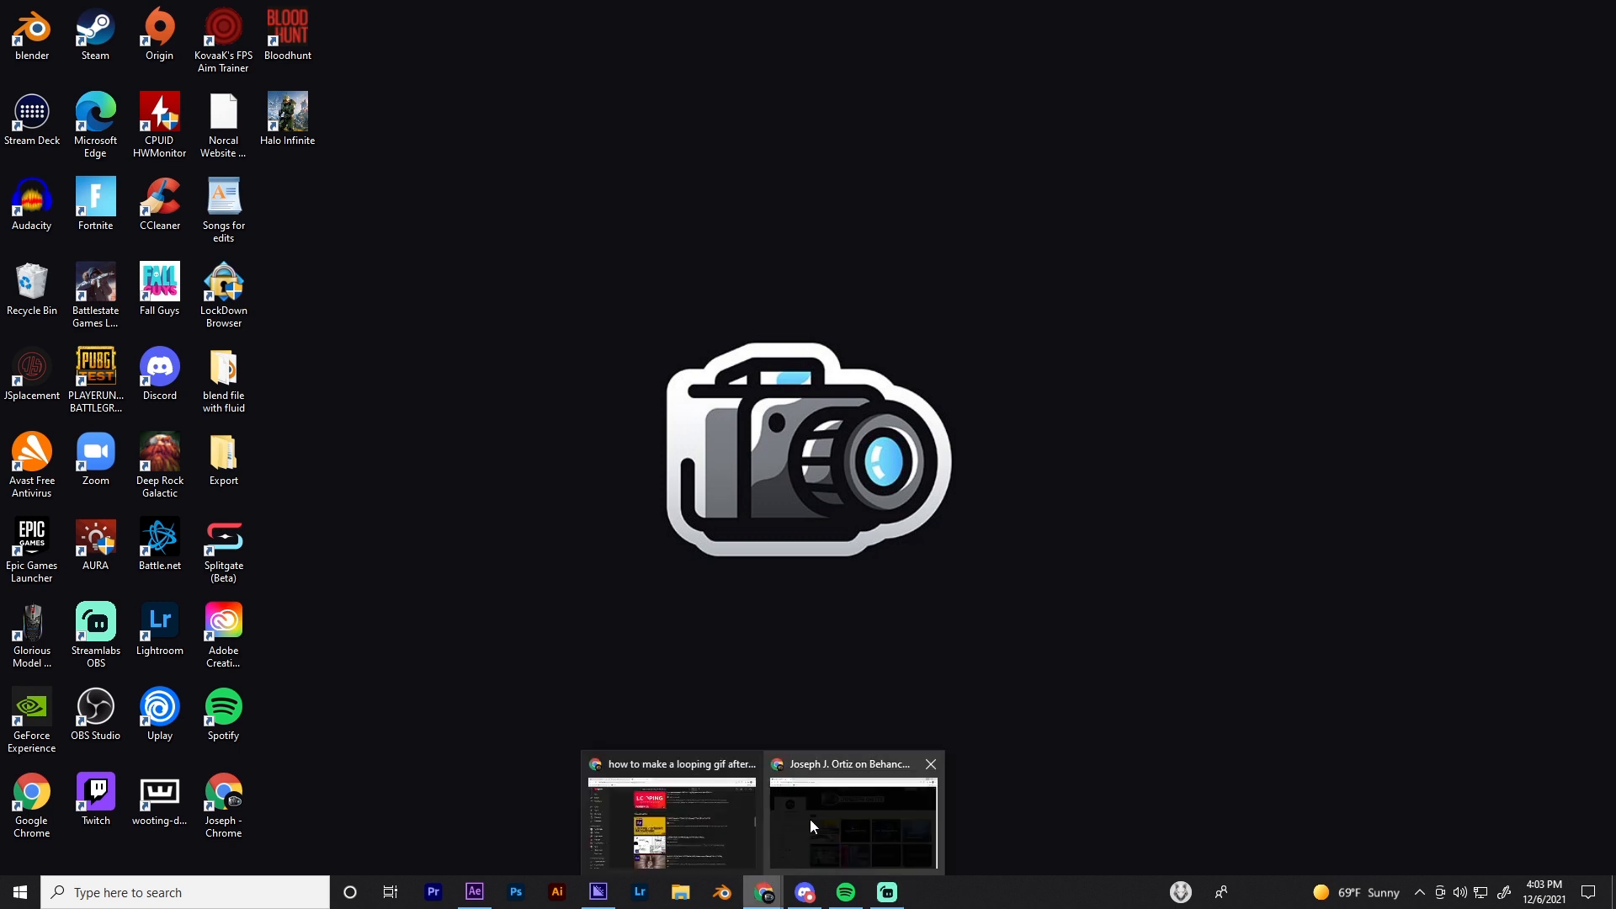
left_click(810, 818)
scroll(981, 608, "down", 3)
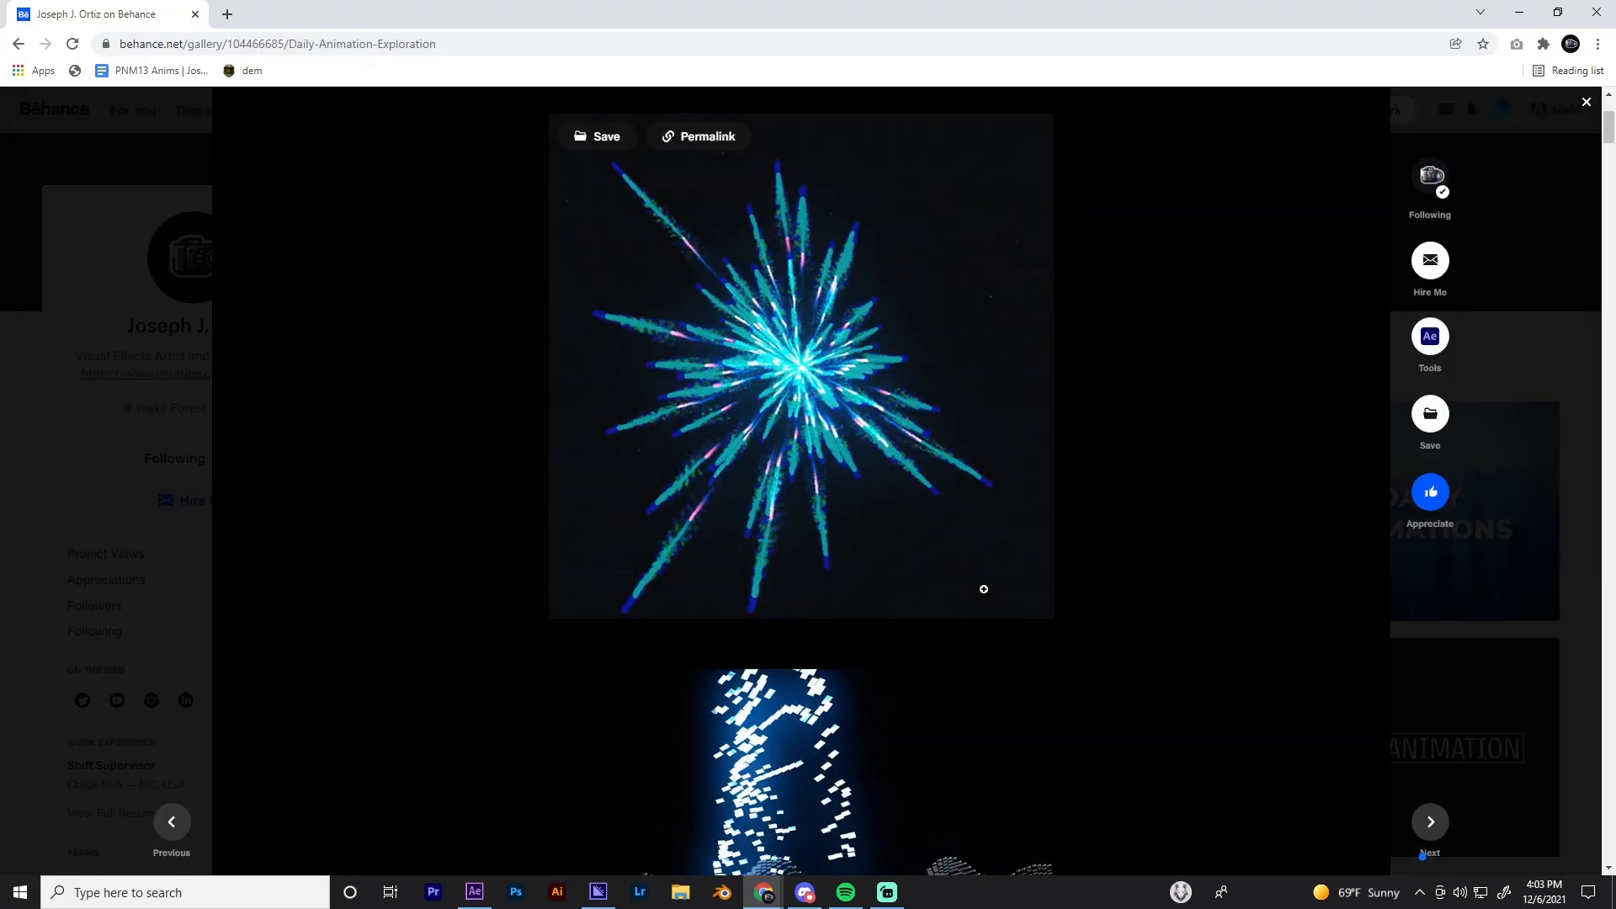
scroll(981, 608, "up", 3)
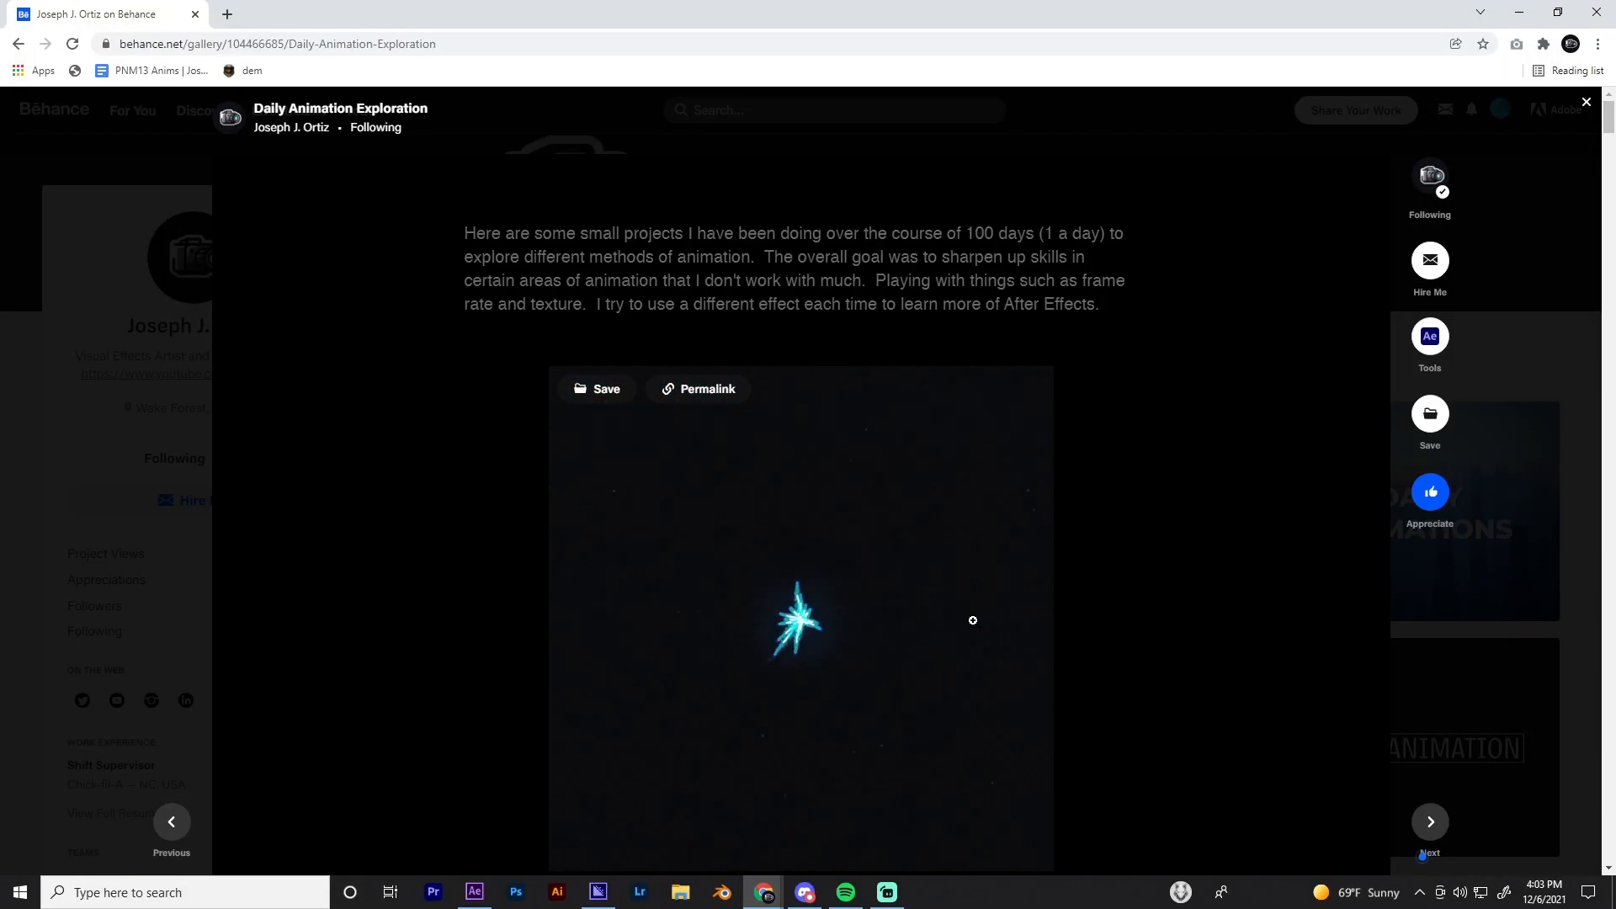
scroll(885, 631, "down", 9)
scroll(890, 643, "down", 16)
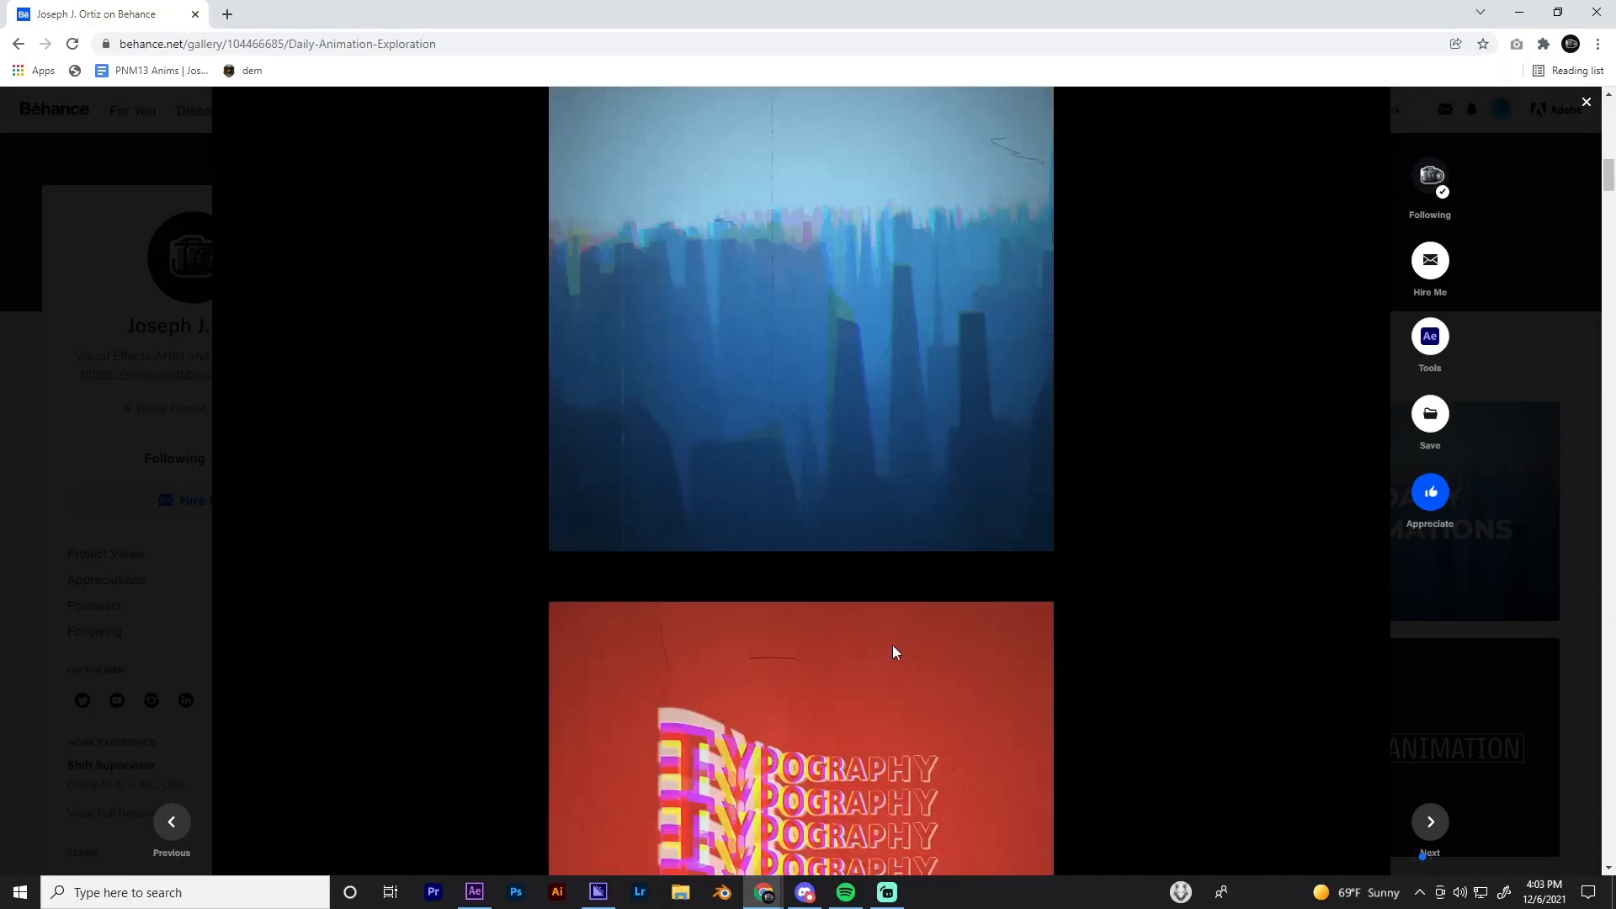
scroll(899, 646, "up", 4)
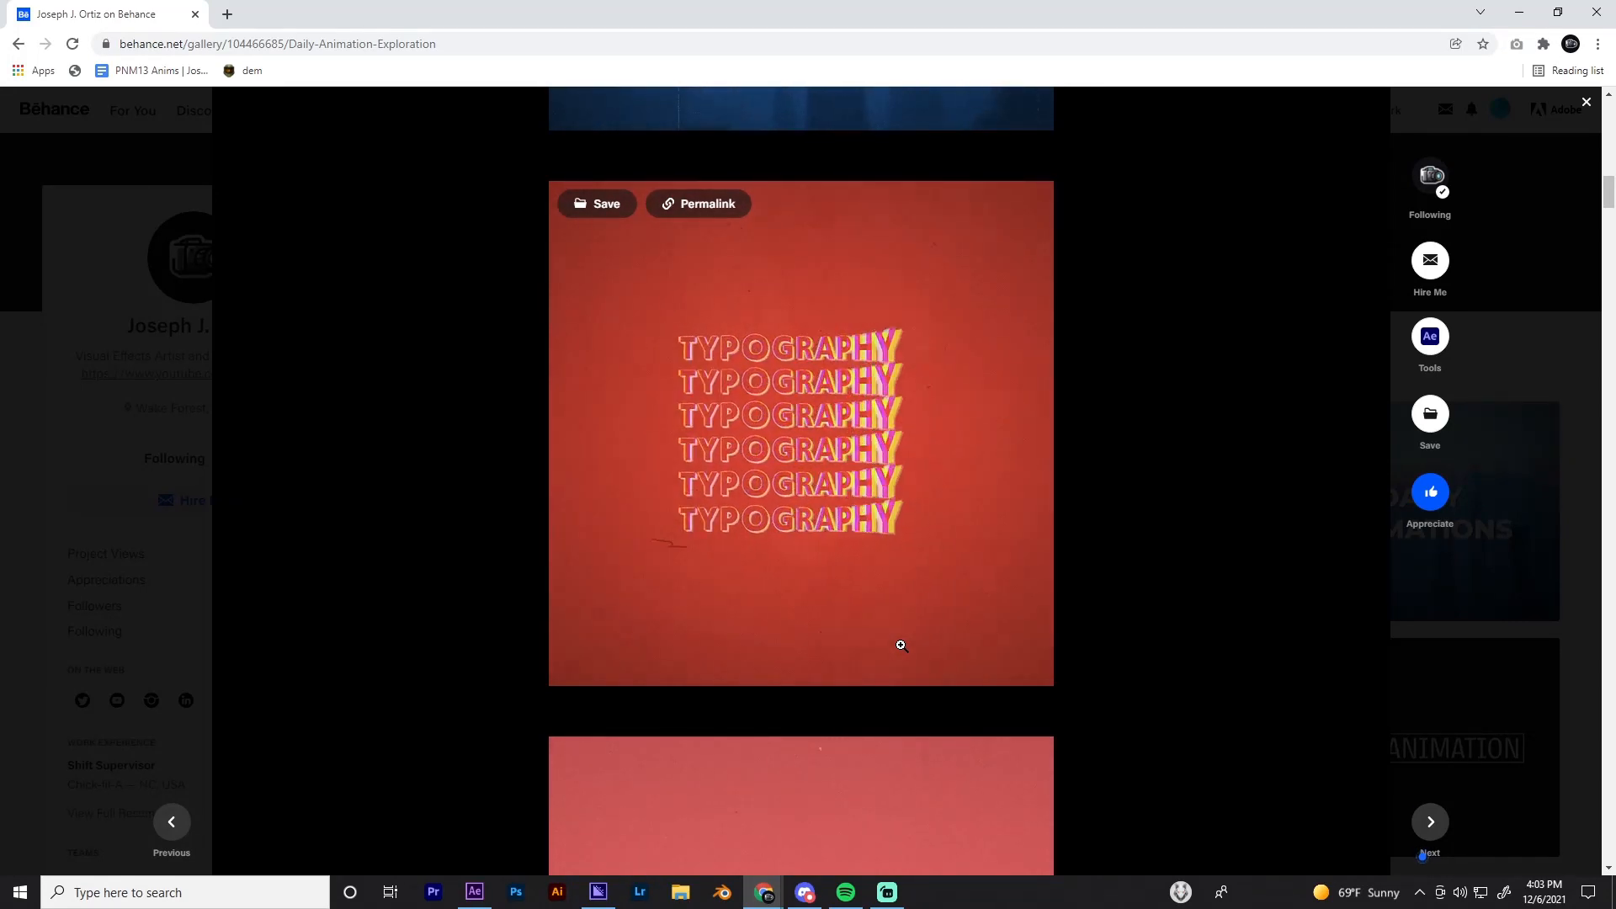
scroll(908, 568, "down", 12)
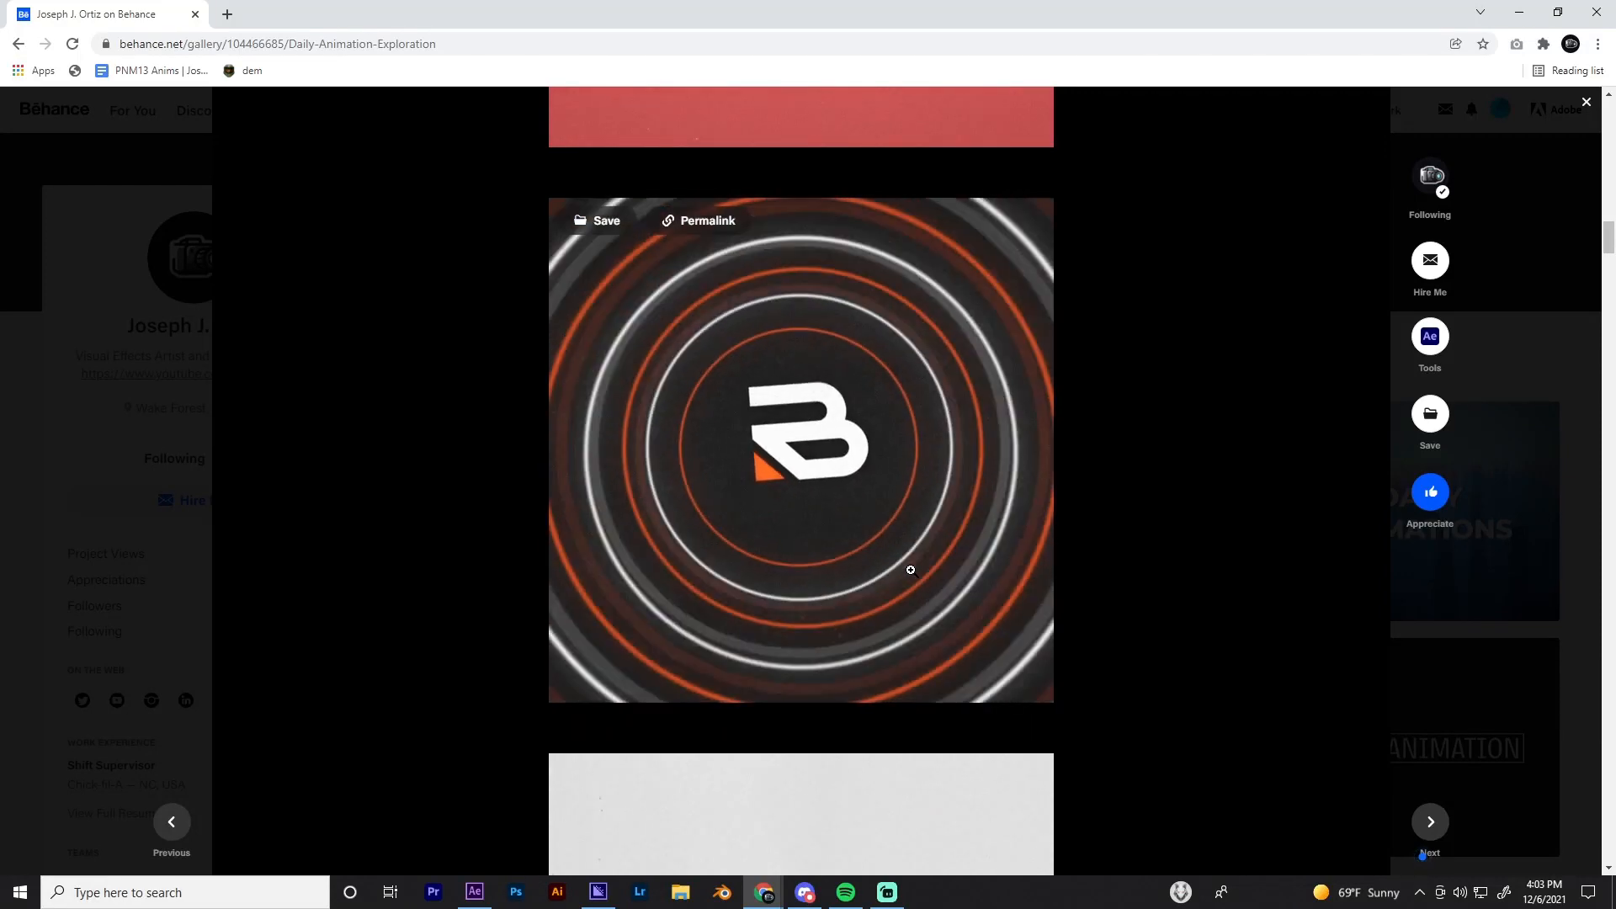
scroll(910, 570, "down", 7)
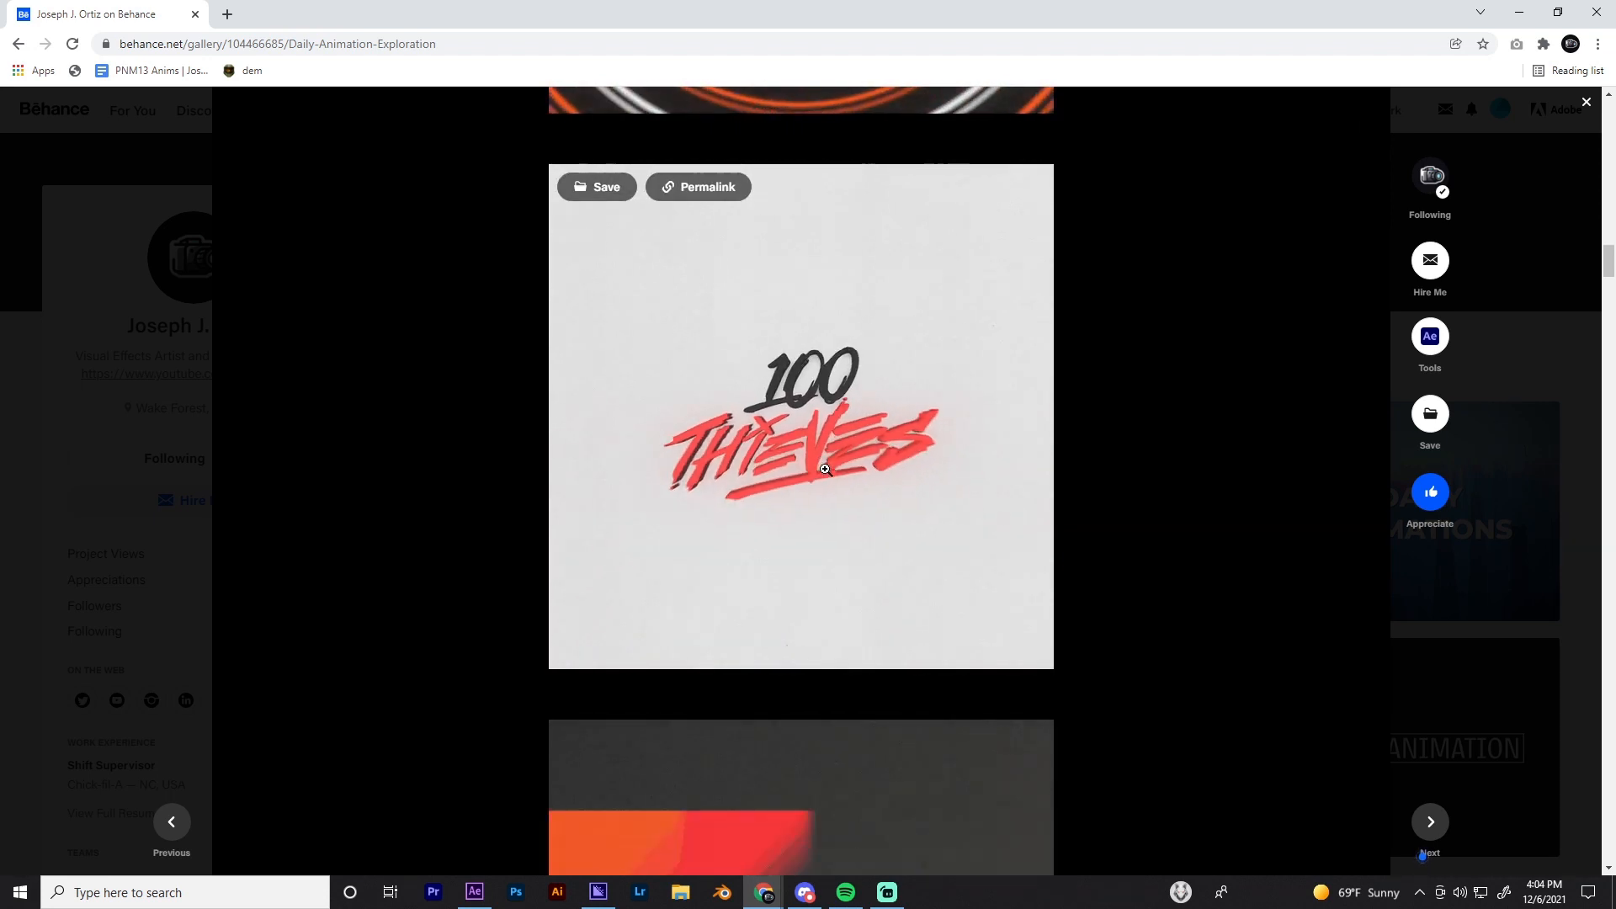
scroll(775, 606, "down", 2)
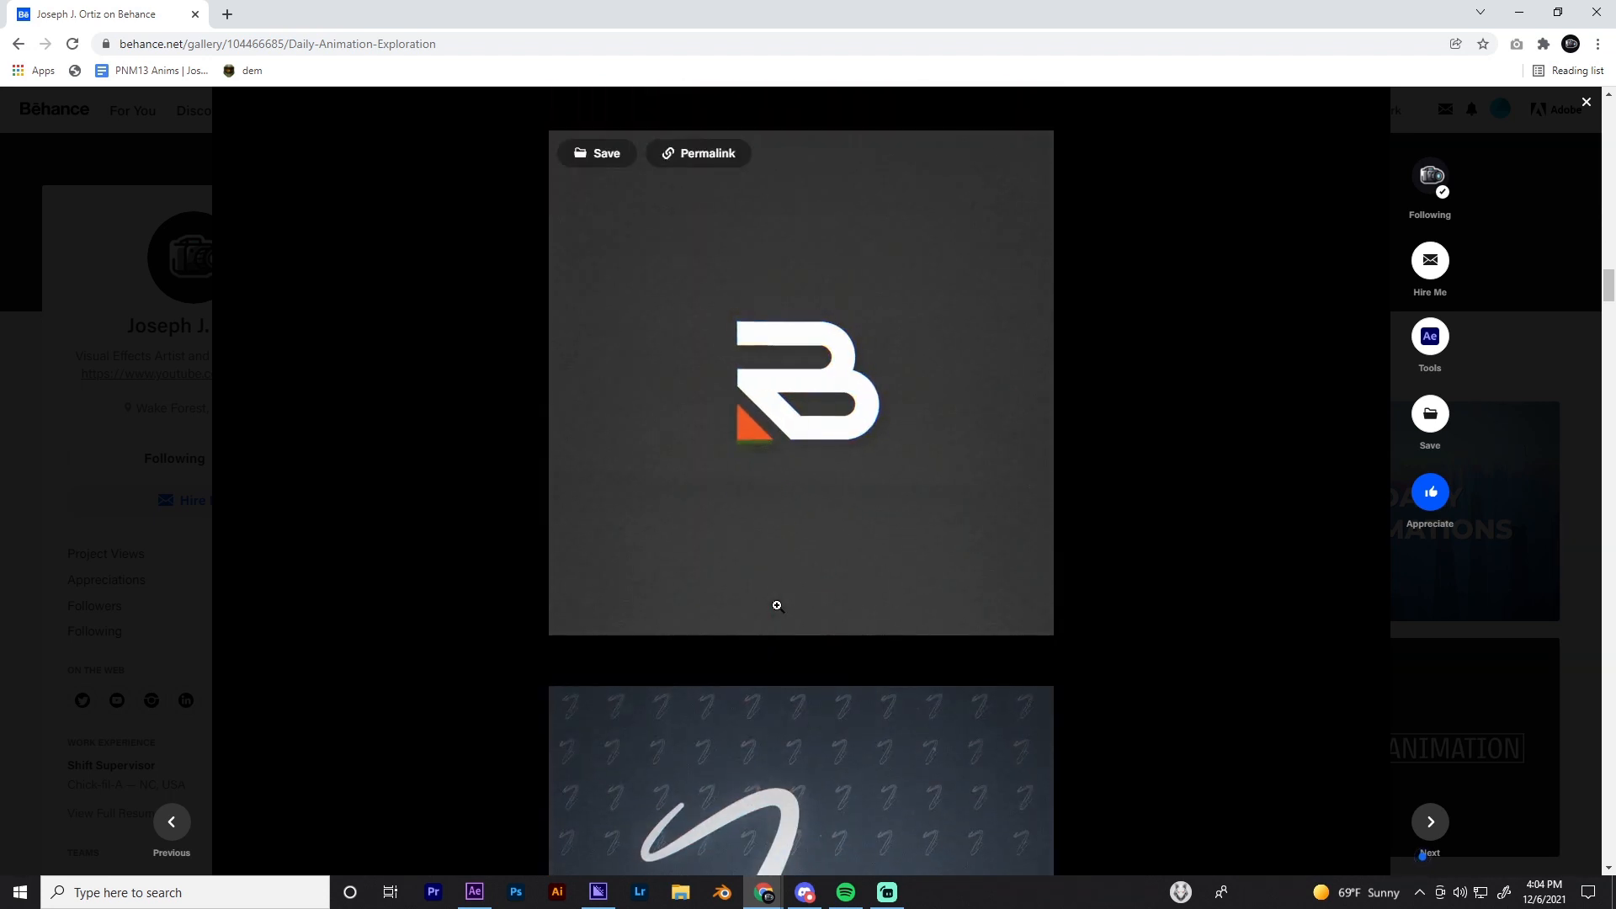
scroll(777, 600, "up", 3)
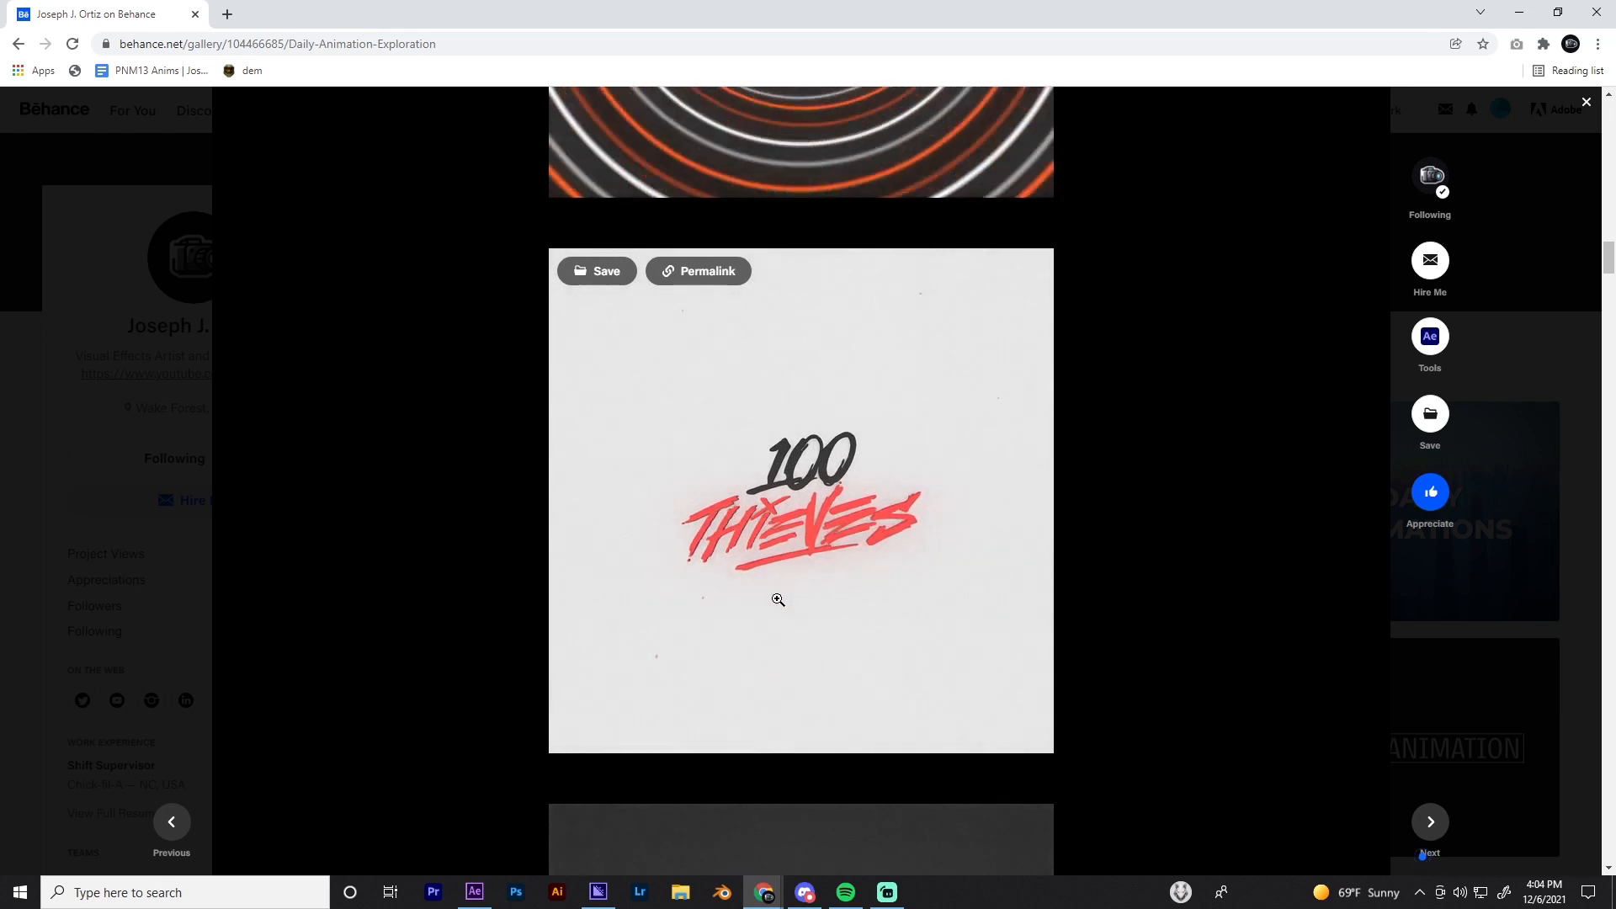
scroll(783, 601, "down", 14)
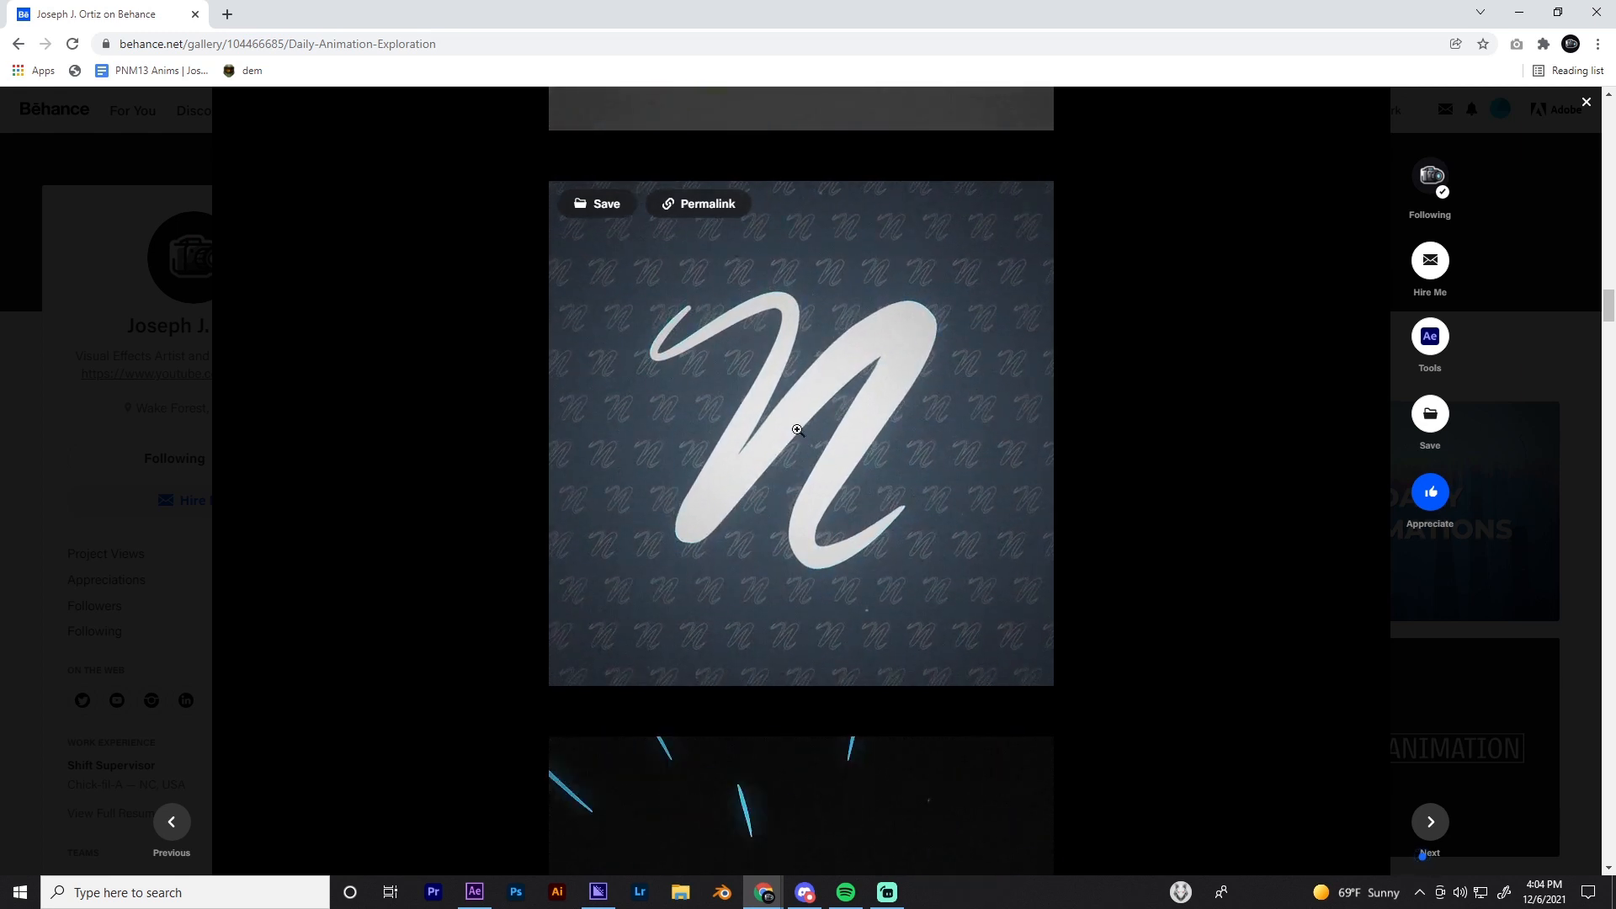
scroll(766, 577, "down", 6)
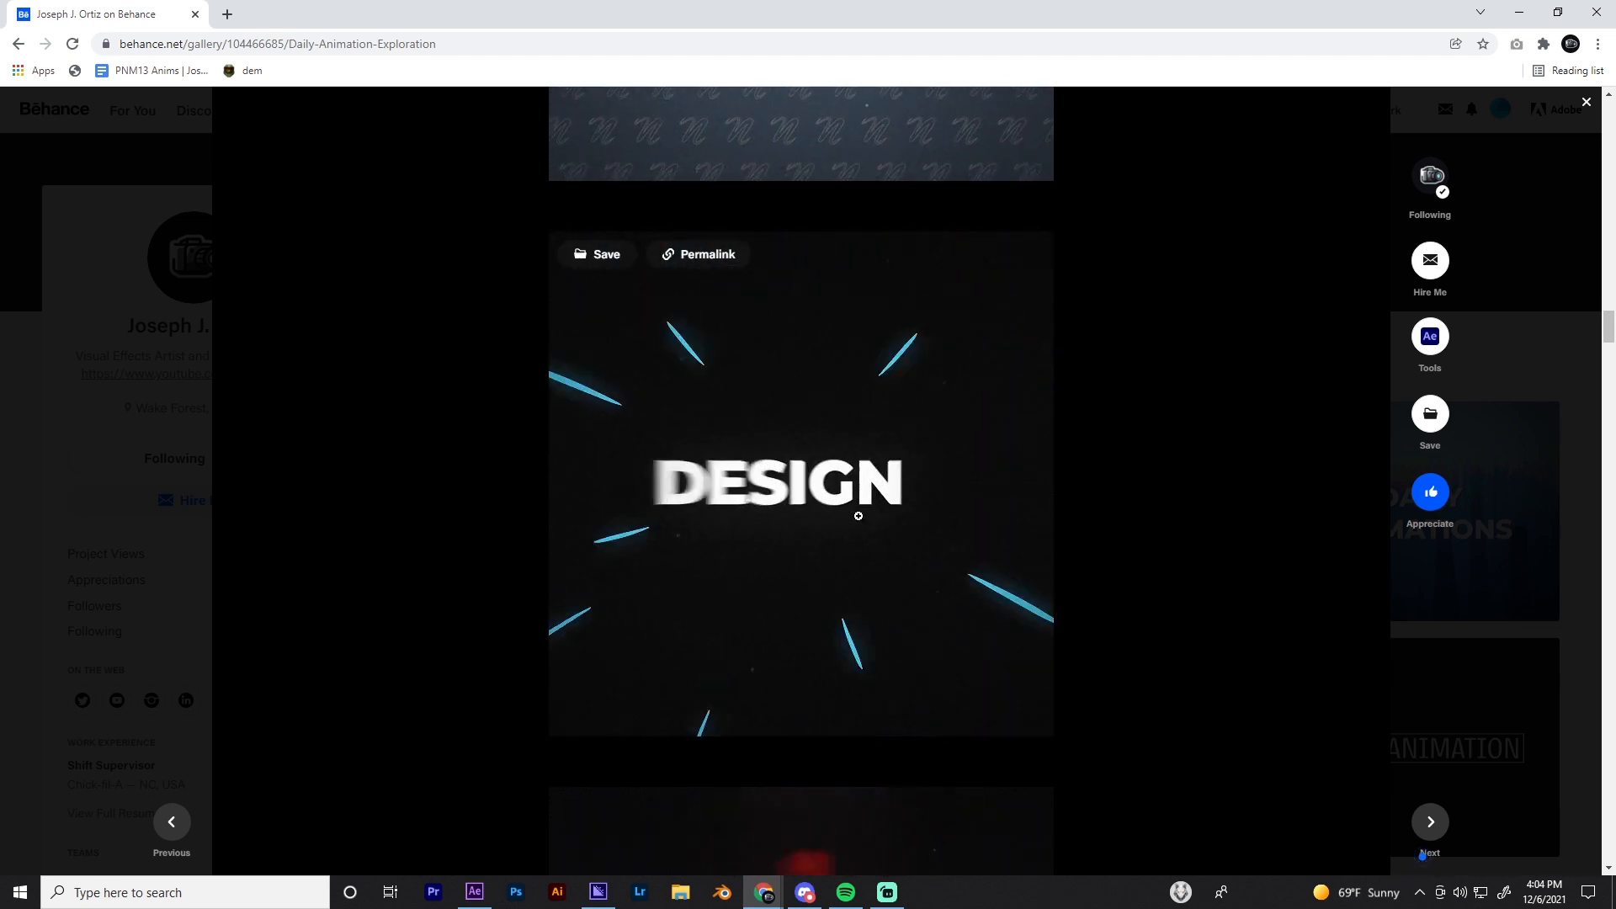
scroll(775, 583, "down", 7)
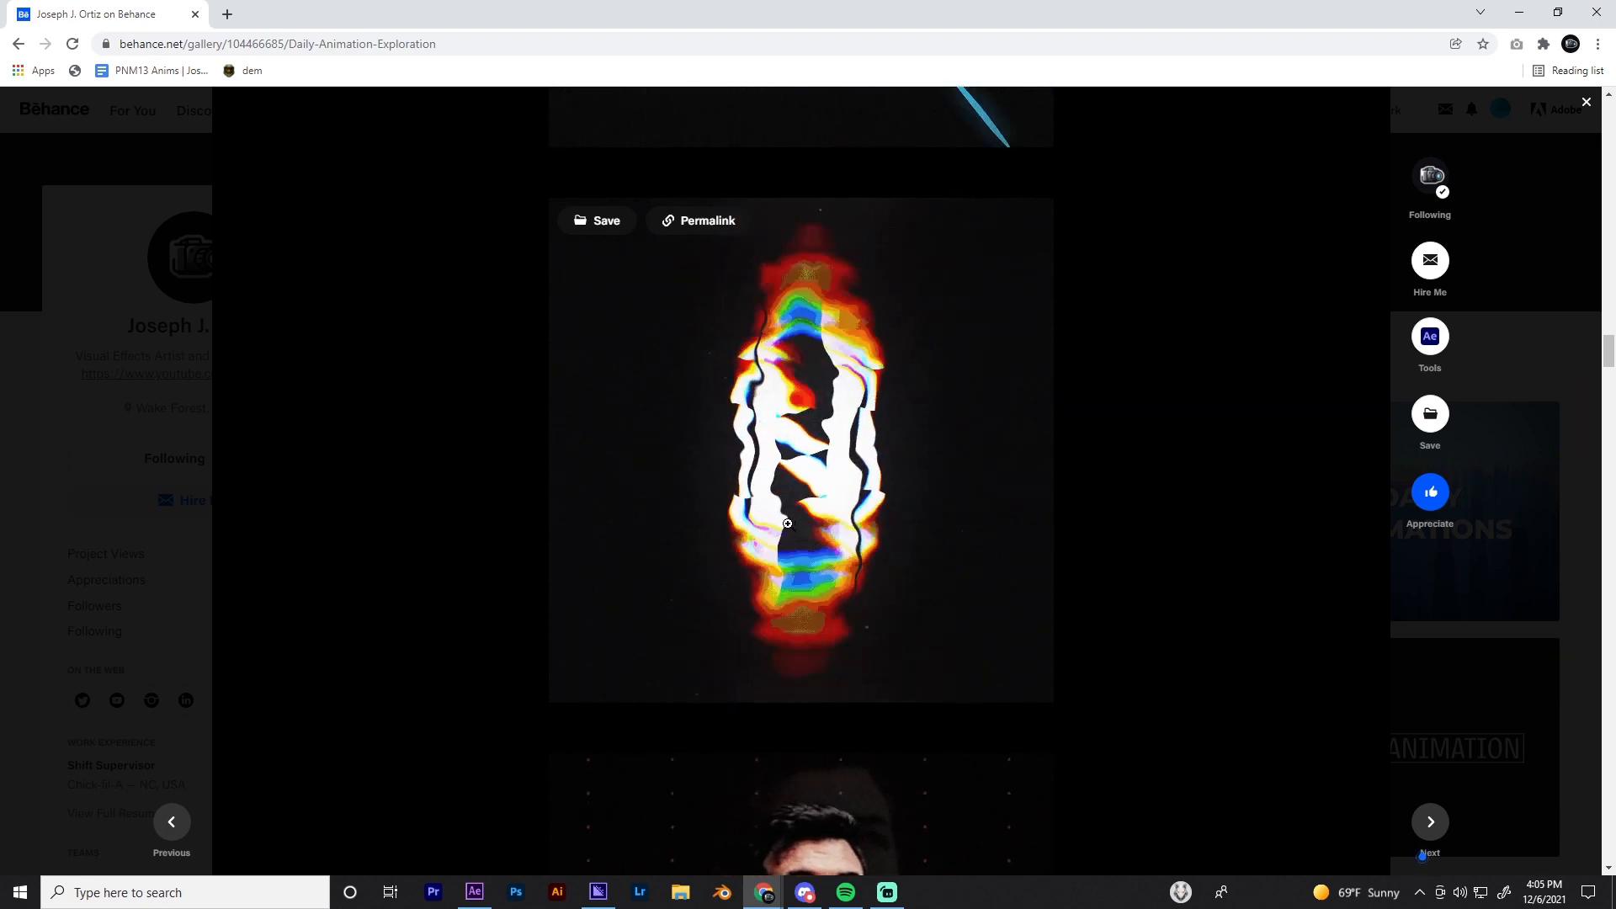
scroll(791, 547, "down", 6)
scroll(804, 539, "down", 20)
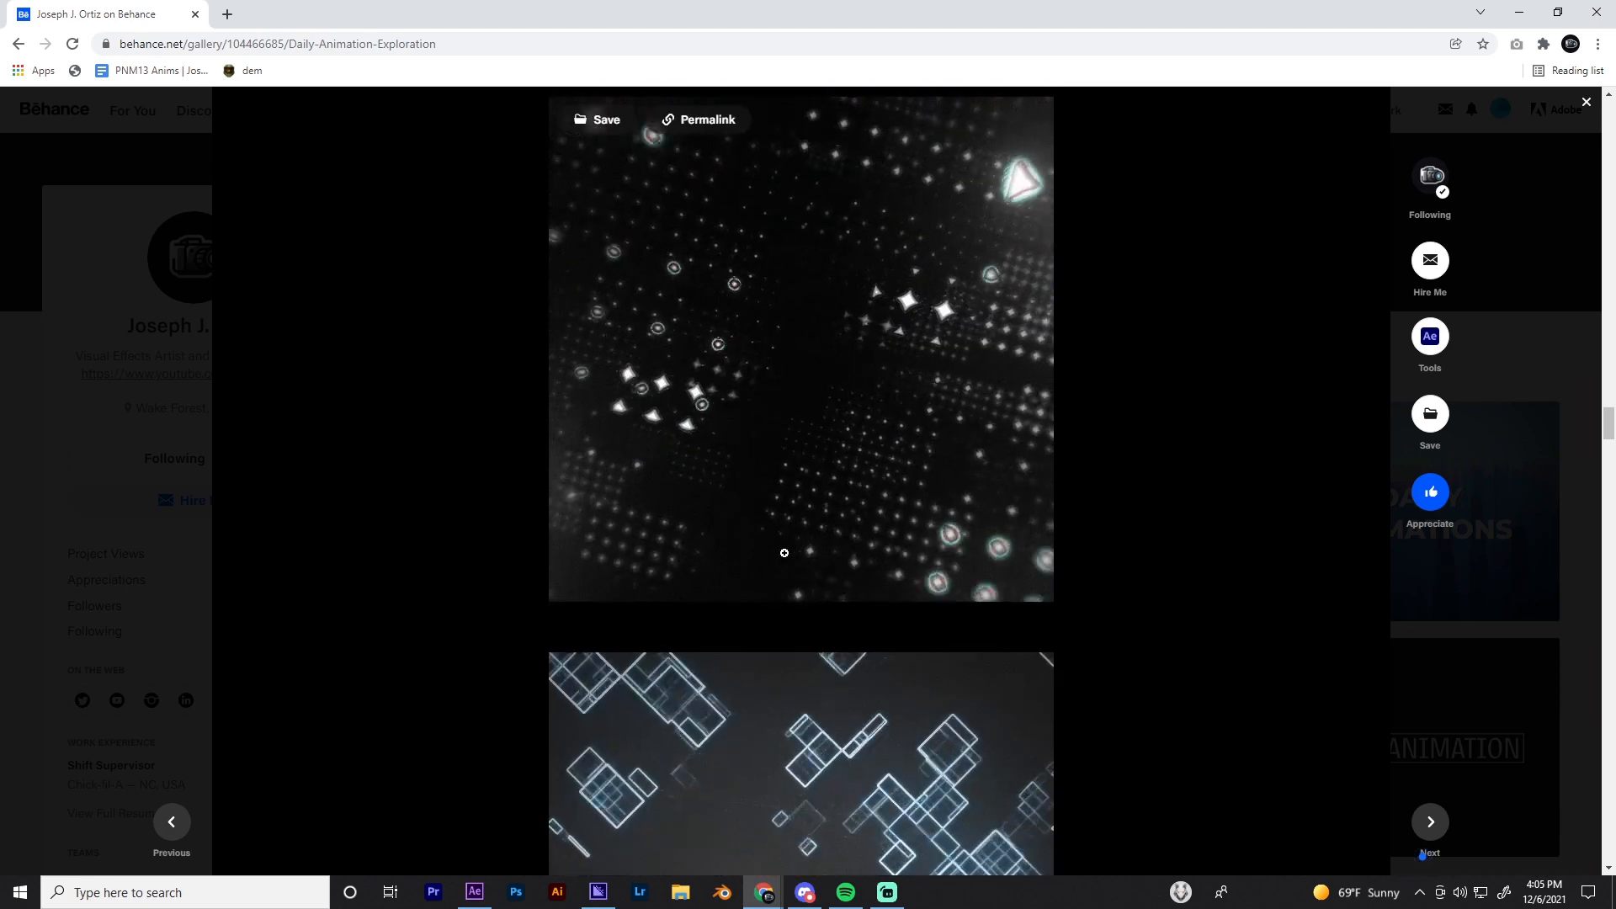
scroll(795, 560, "down", 20)
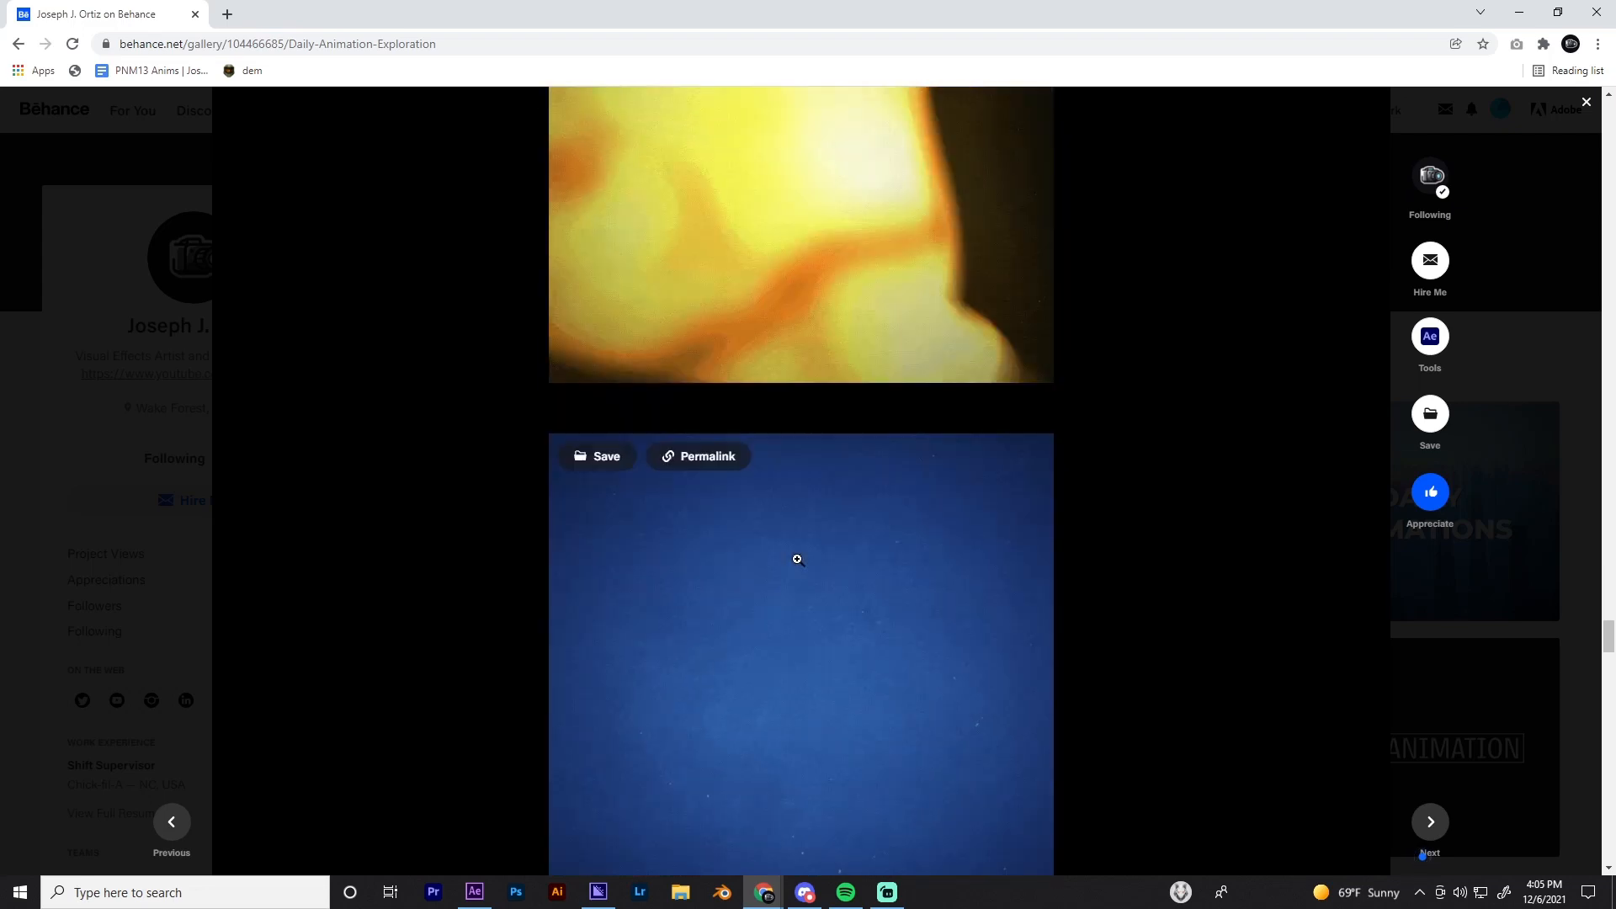
scroll(795, 557, "down", 15)
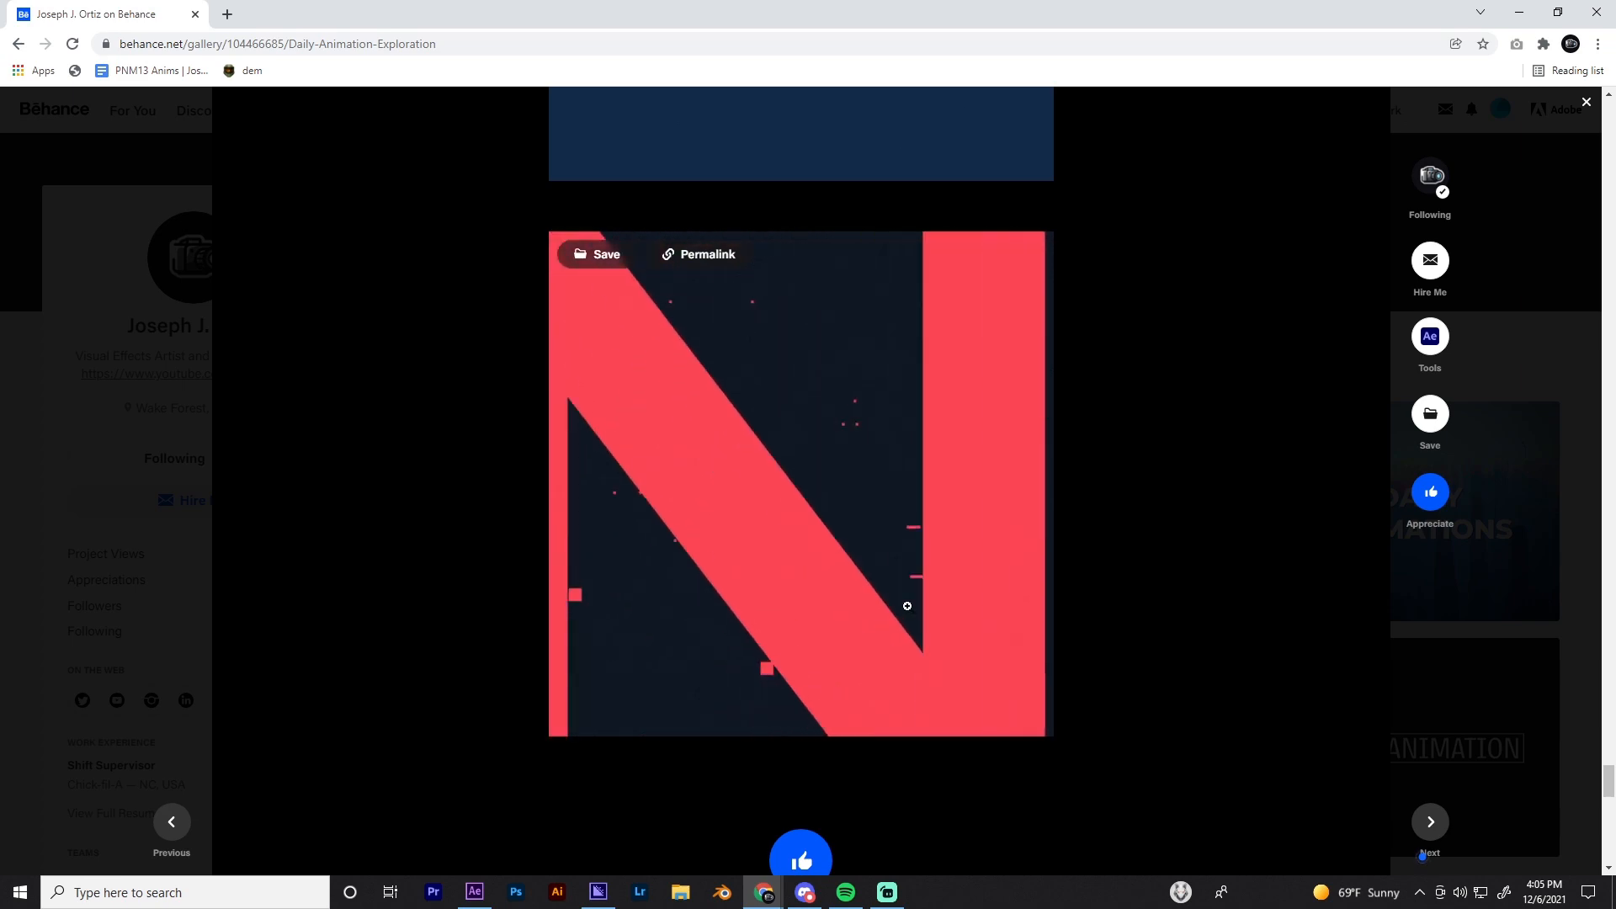
left_click(195, 415)
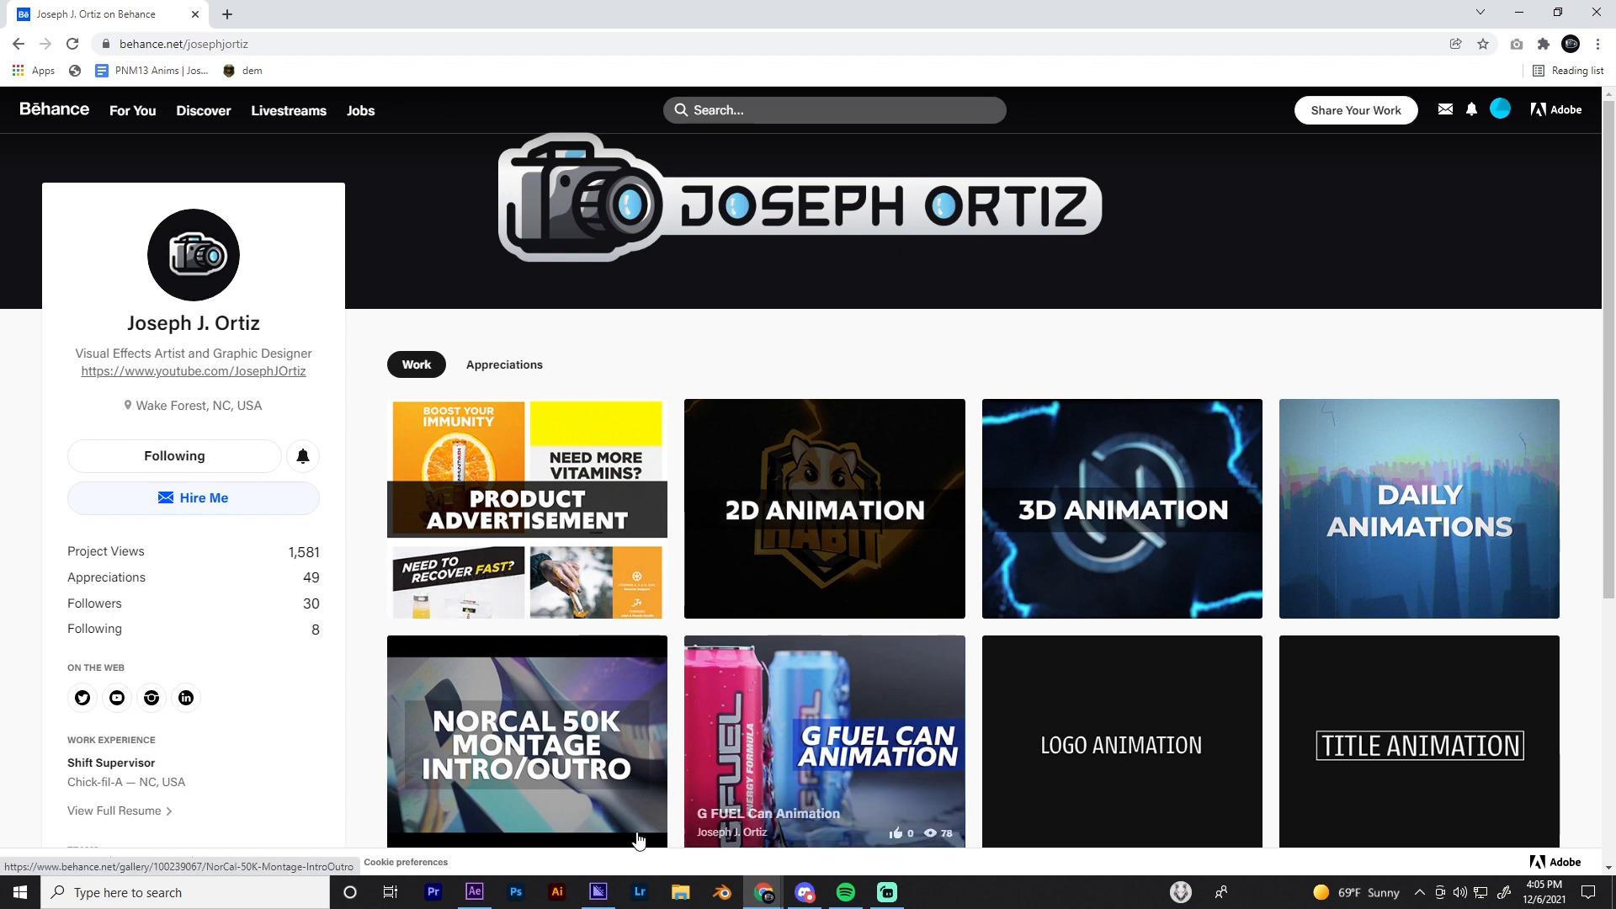
Switch to After Effects and create a 1080 x 1080 px composition at 30 fps with a 15-second duration
left_click(476, 893)
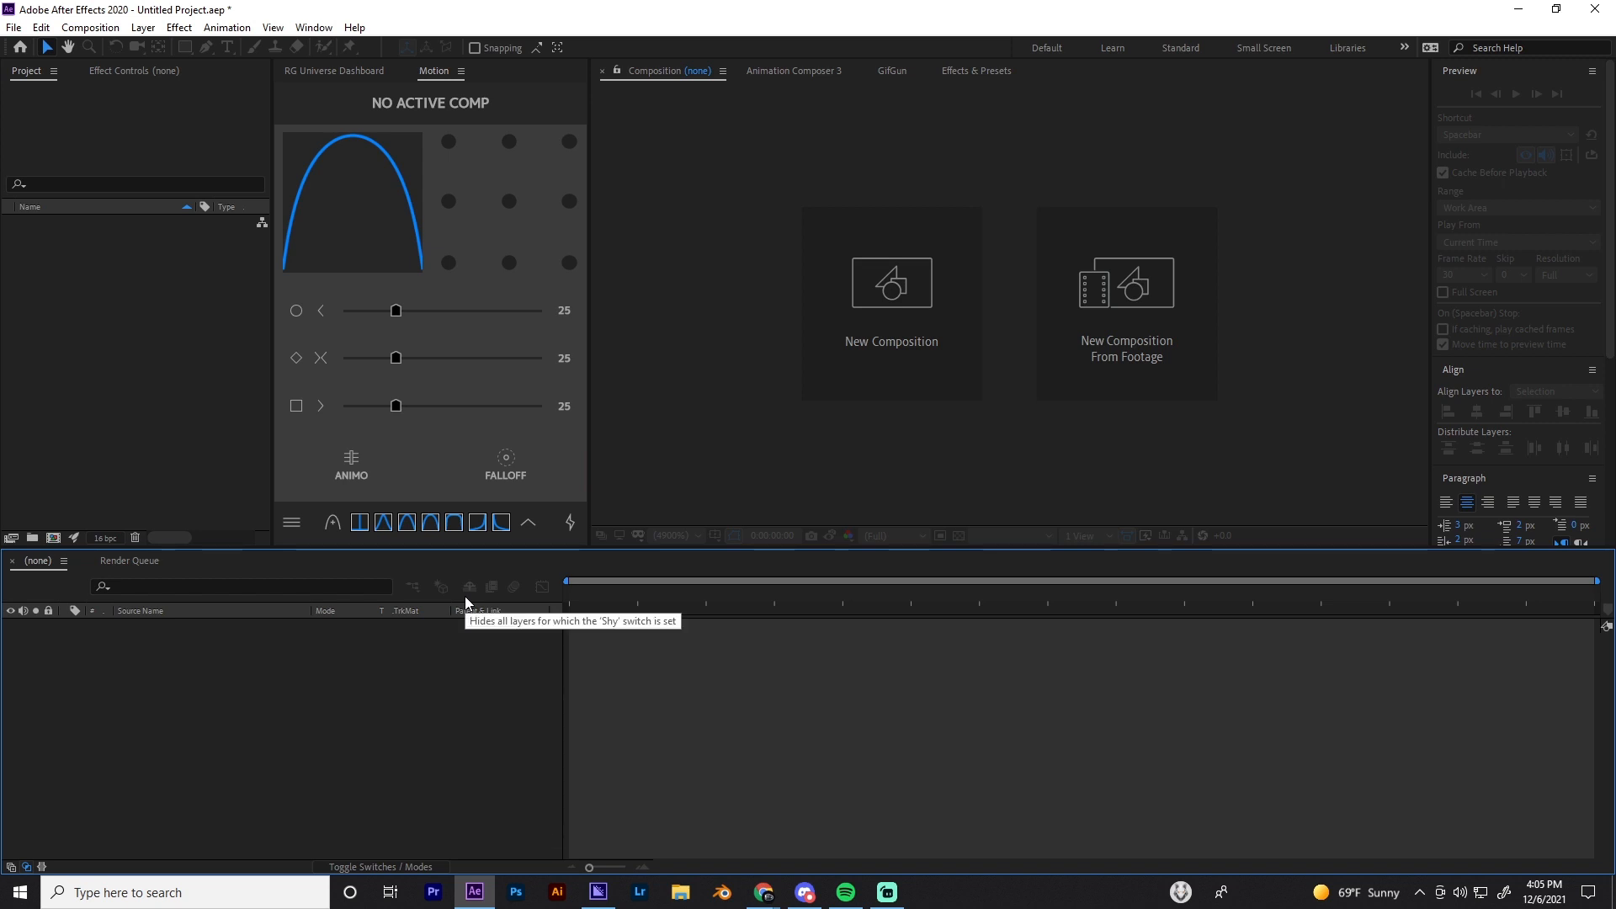
left_click(52, 537)
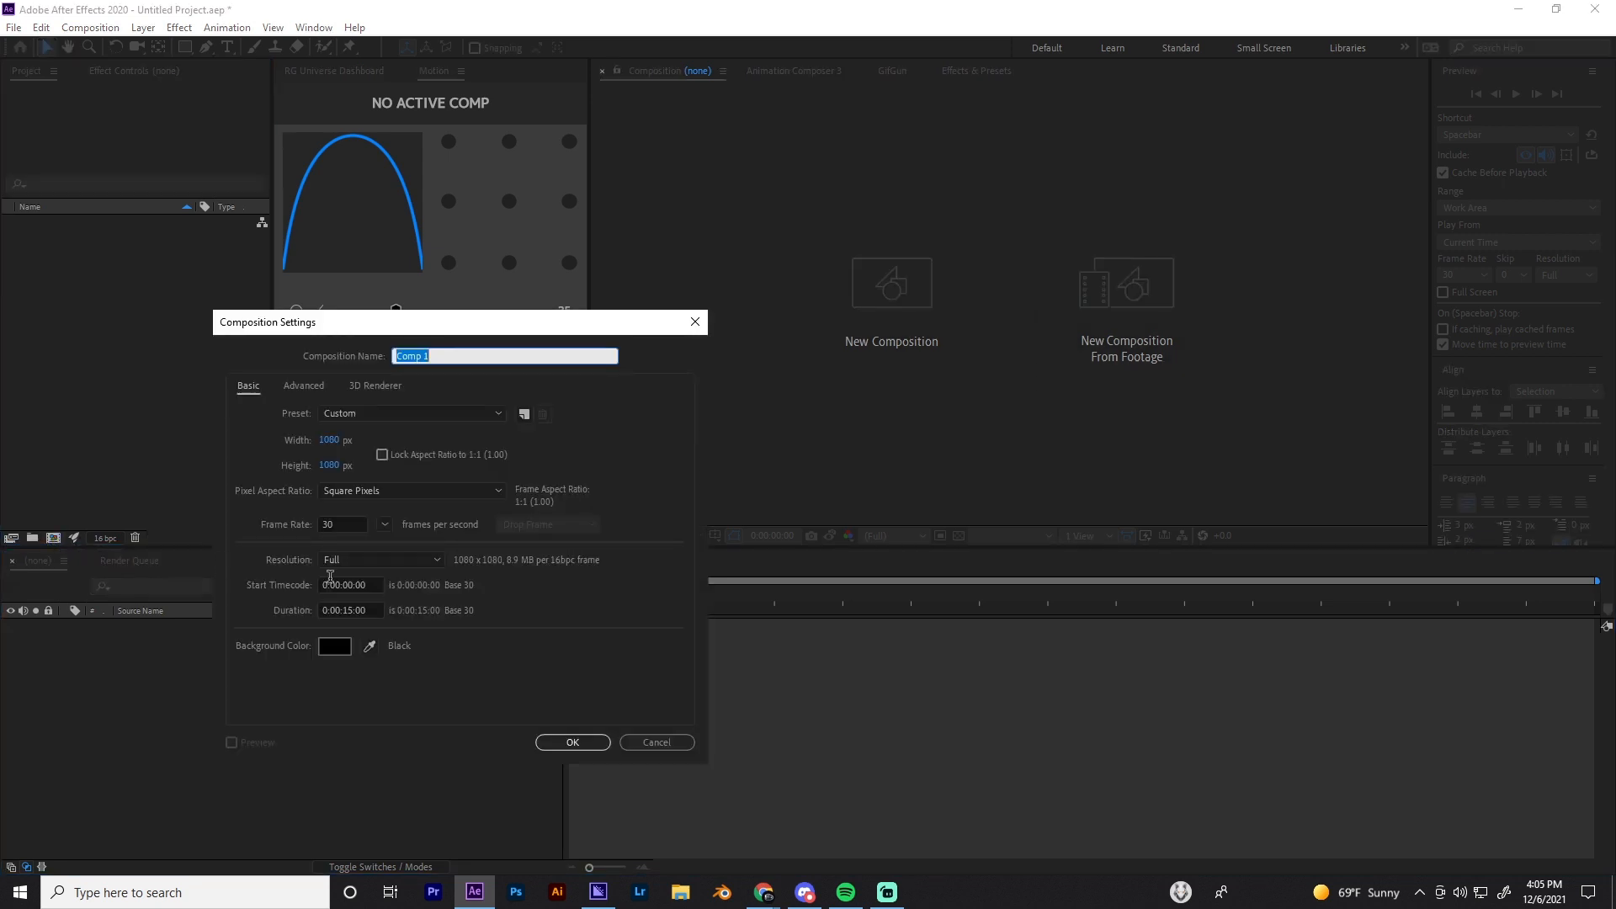
left_click(587, 743)
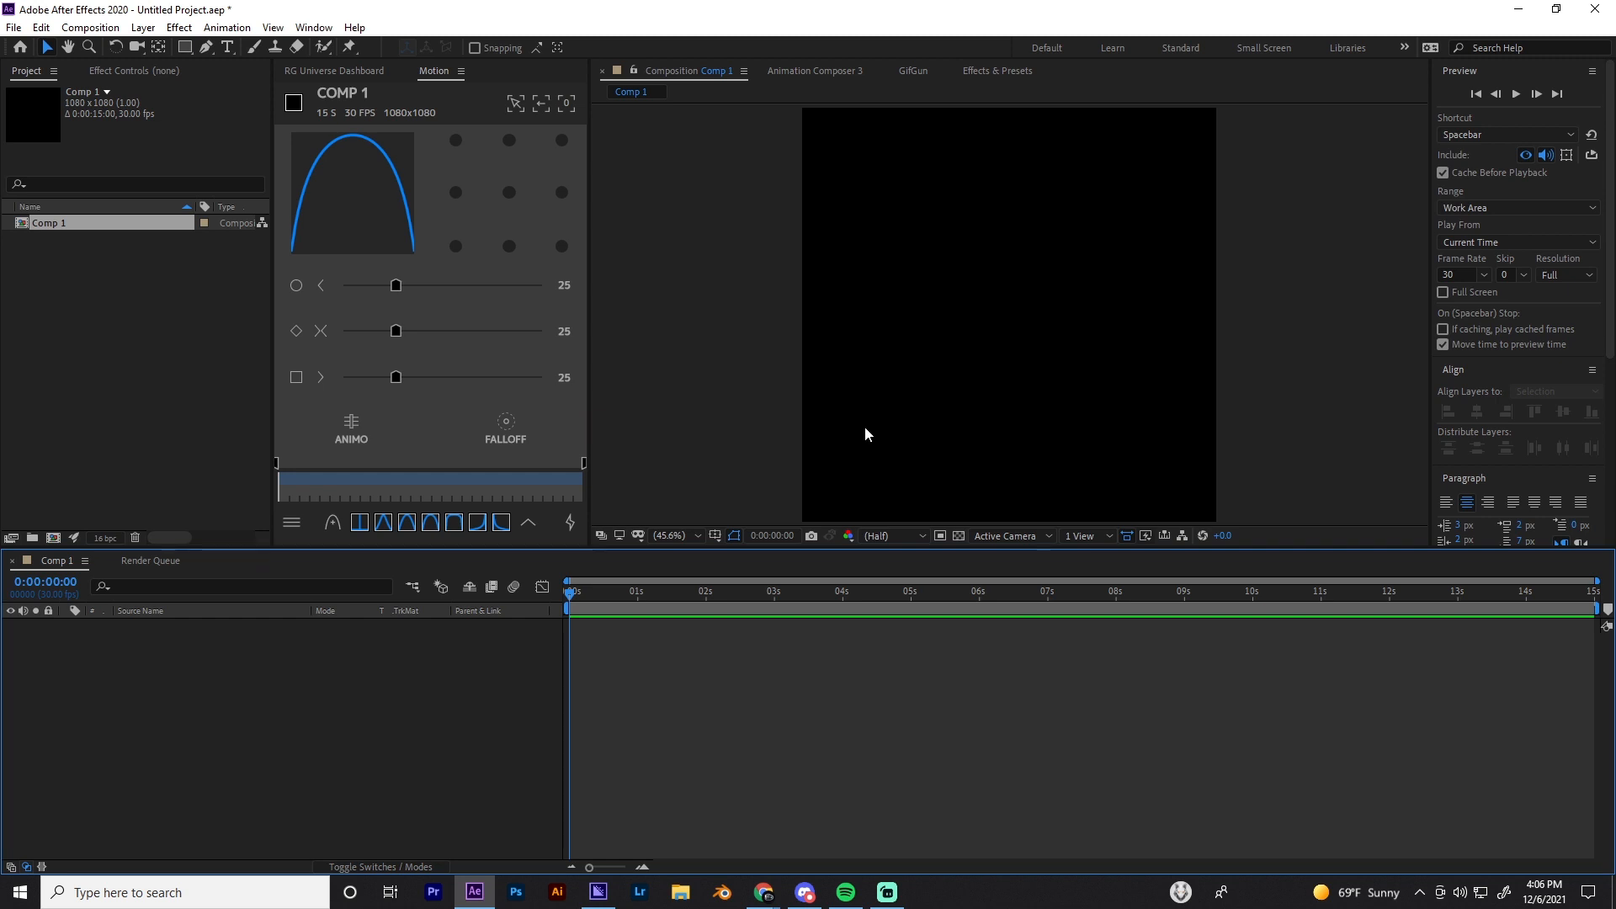
Set up the Rectangle tool with no stroke and a solid white fill (FFFFFF)
left_click(182, 48)
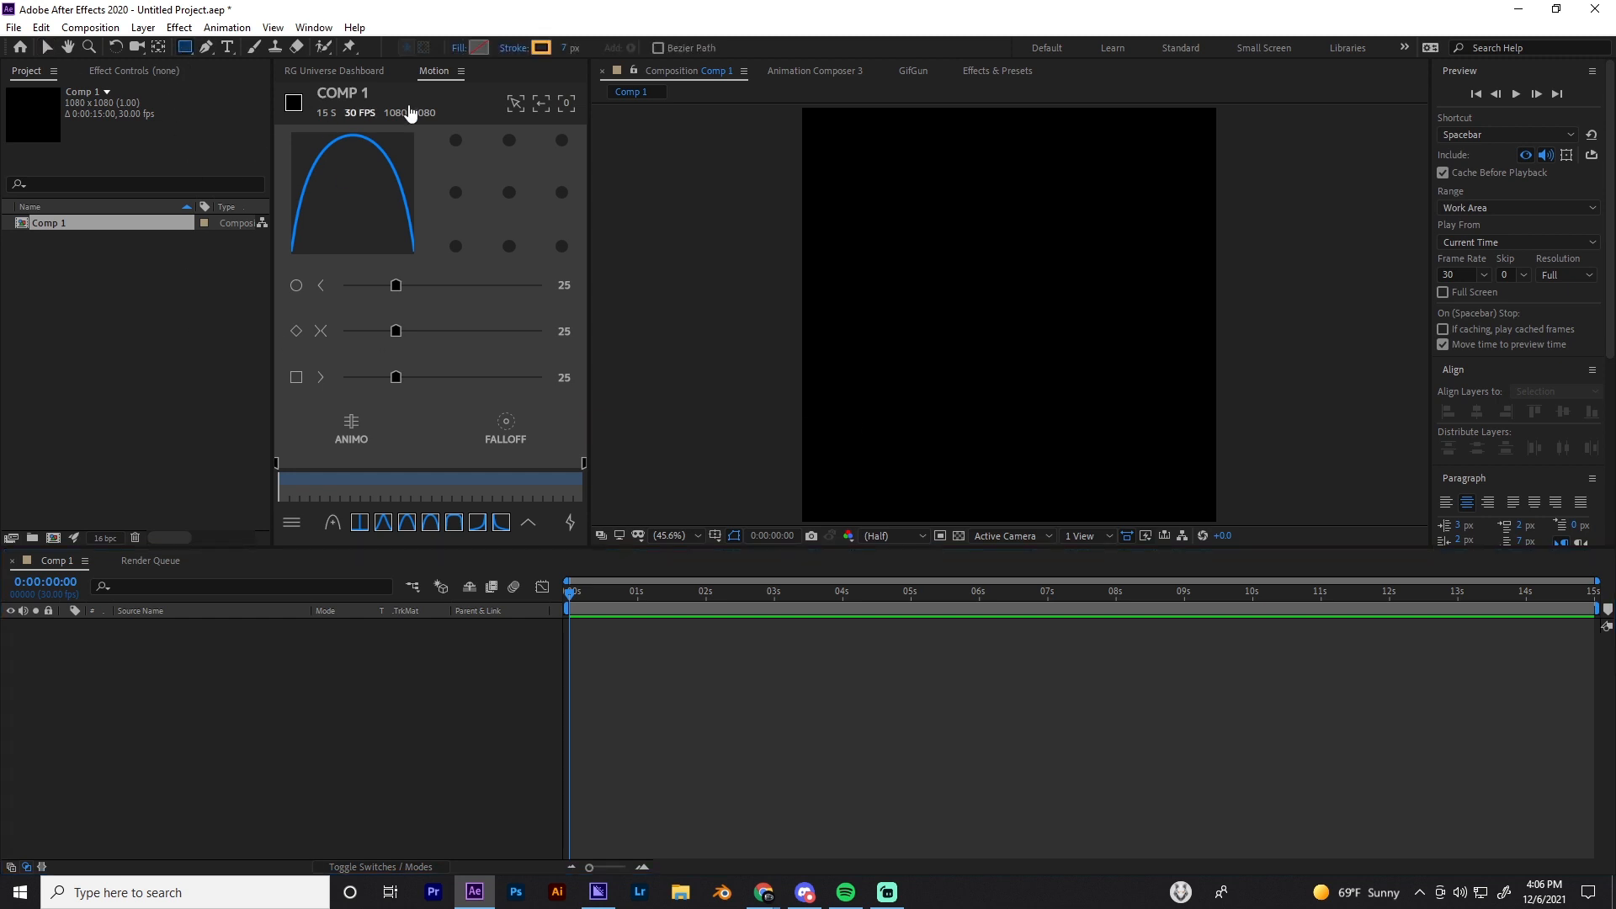
left_click(544, 47)
left_click(855, 647)
left_click(518, 49)
left_click(726, 386)
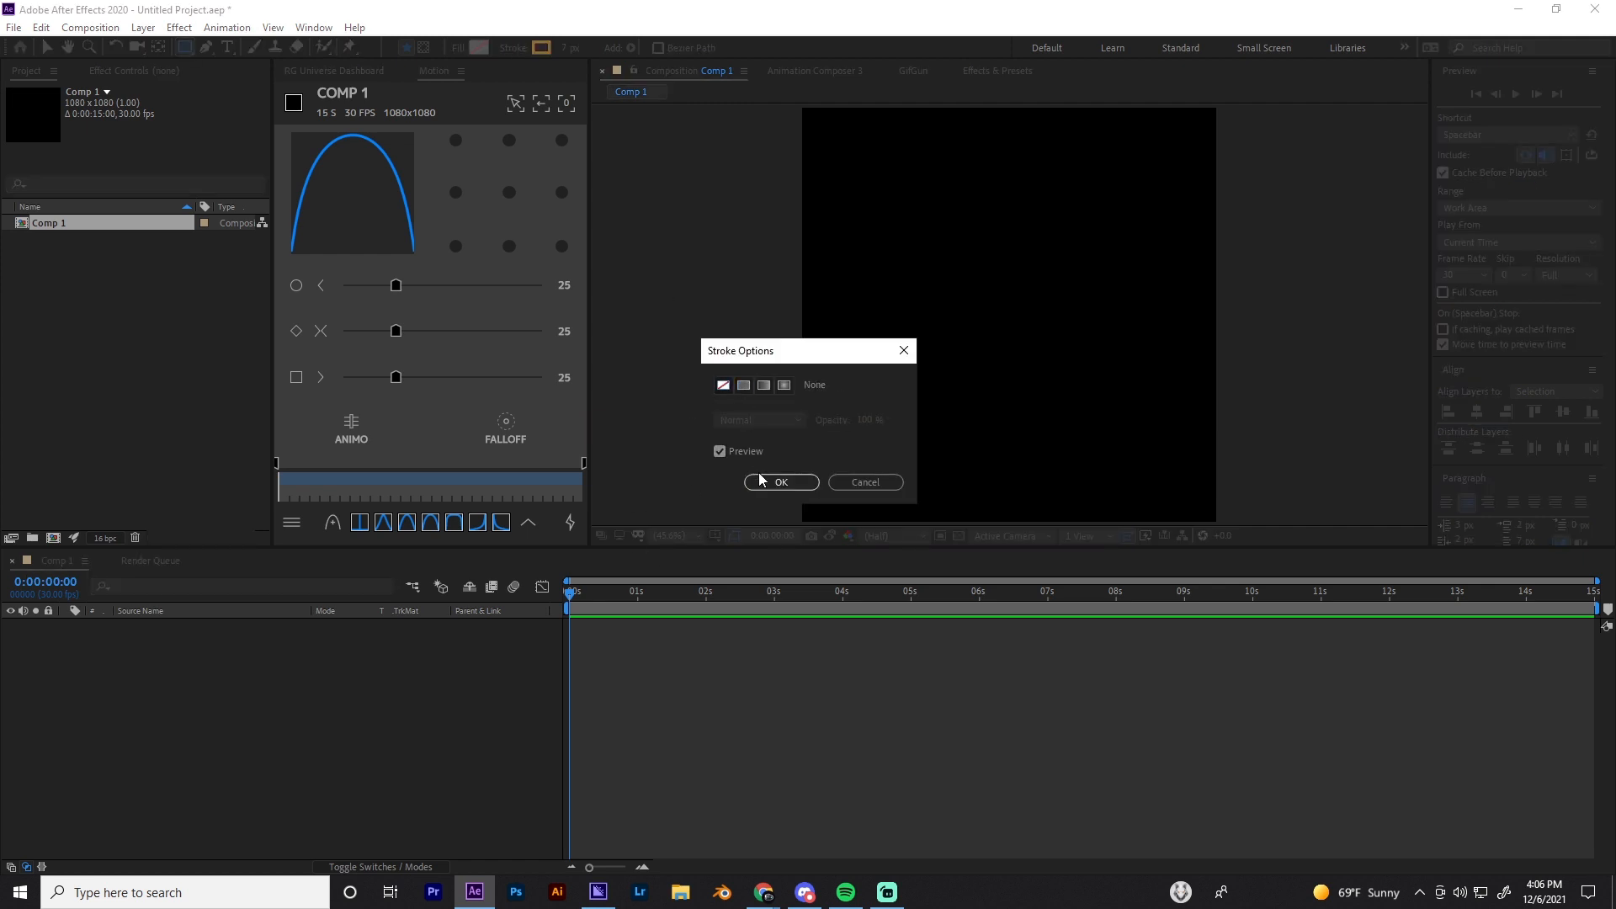
left_click(763, 481)
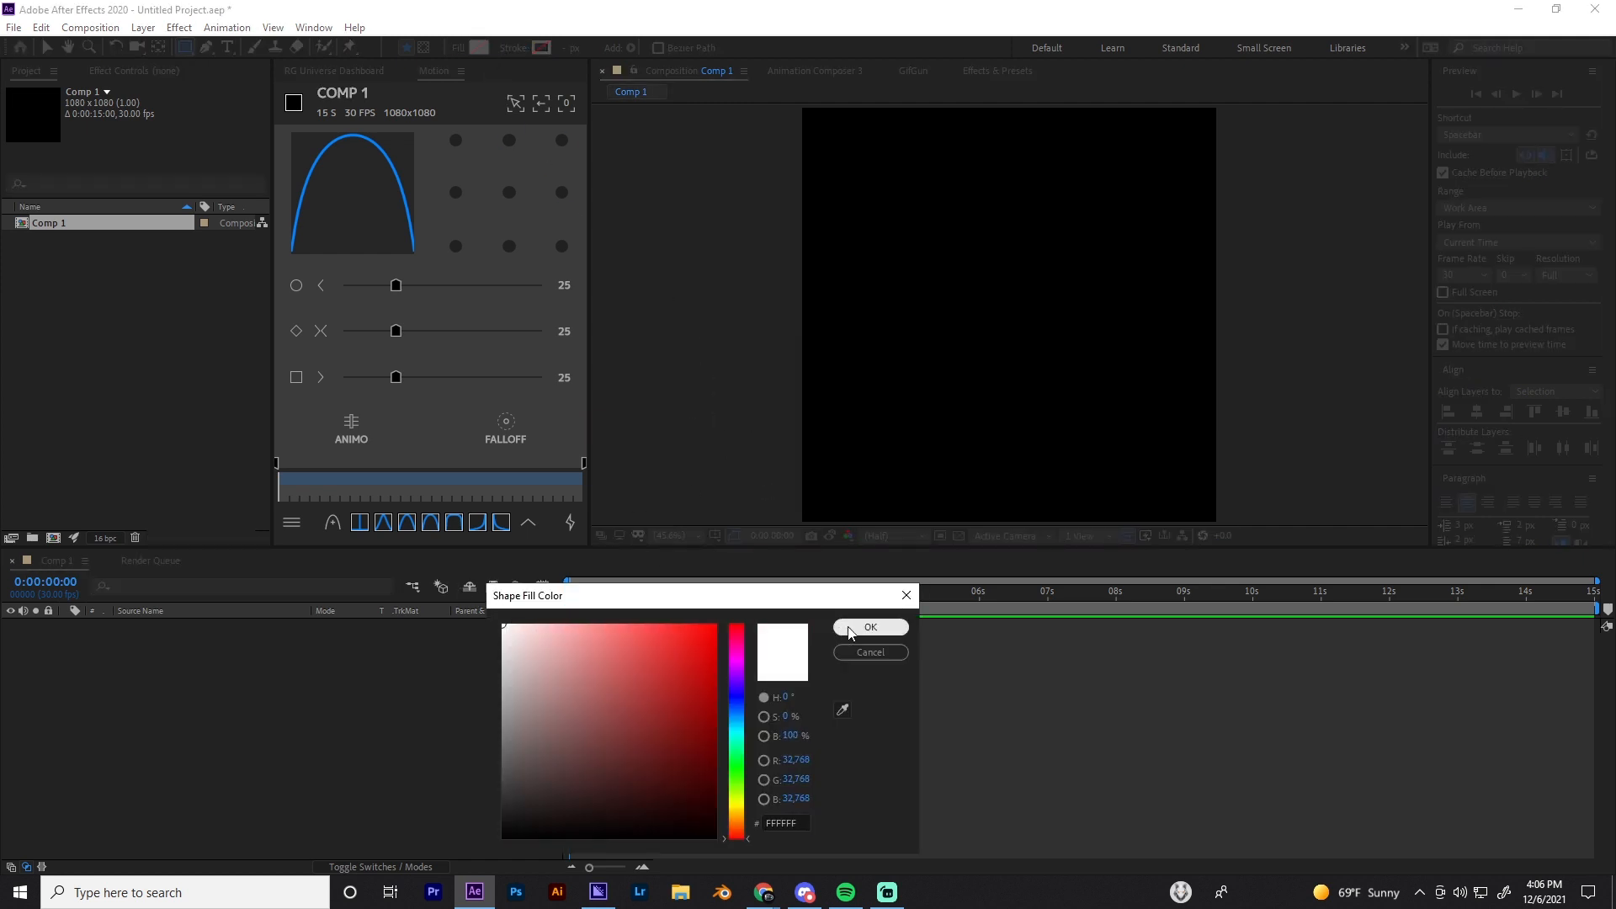
left_click(852, 632)
Add a rectangle shape layer covering the whole composition and scale it to 60%
double_click(186, 48)
key("v")
left_click(713, 666)
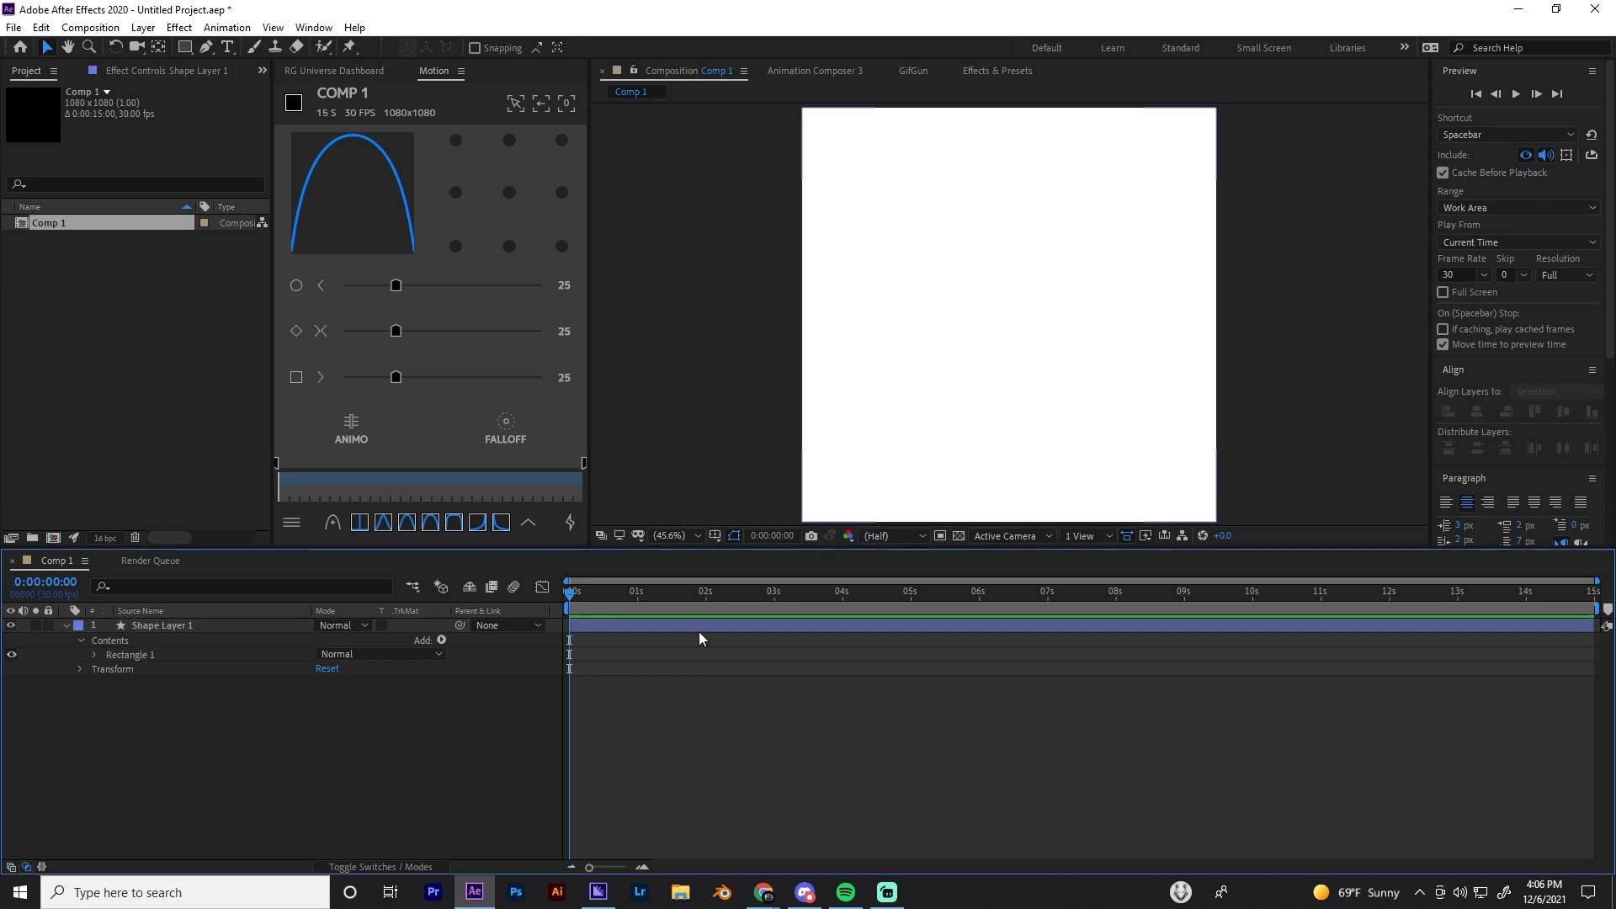
left_click(699, 631)
left_click_drag(366, 641, 333, 642)
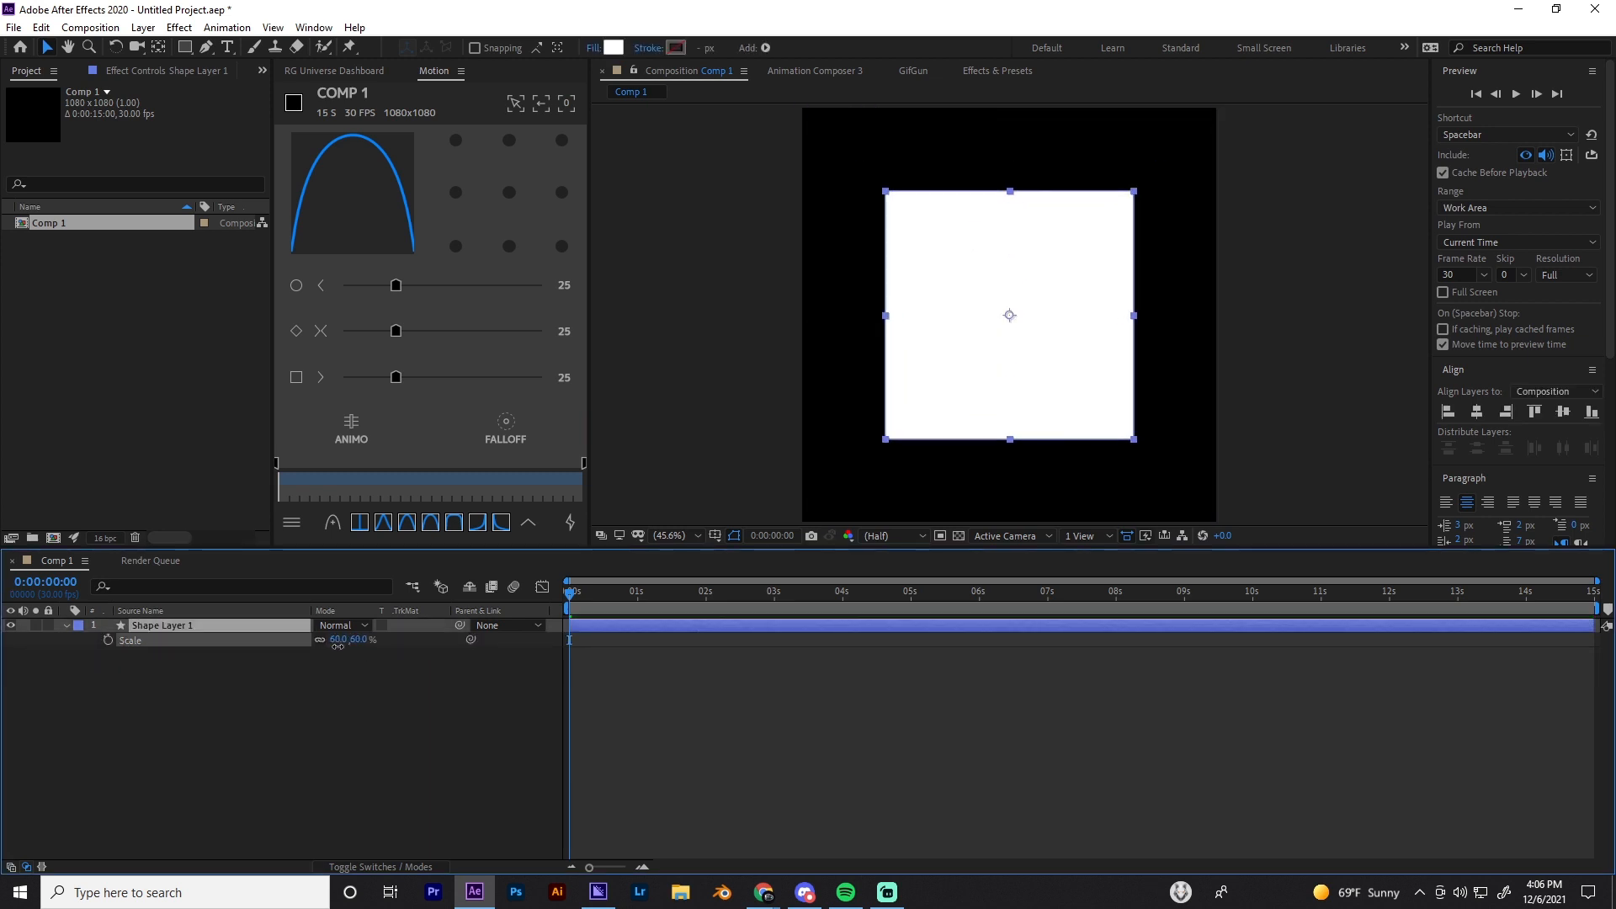
left_click(676, 735)
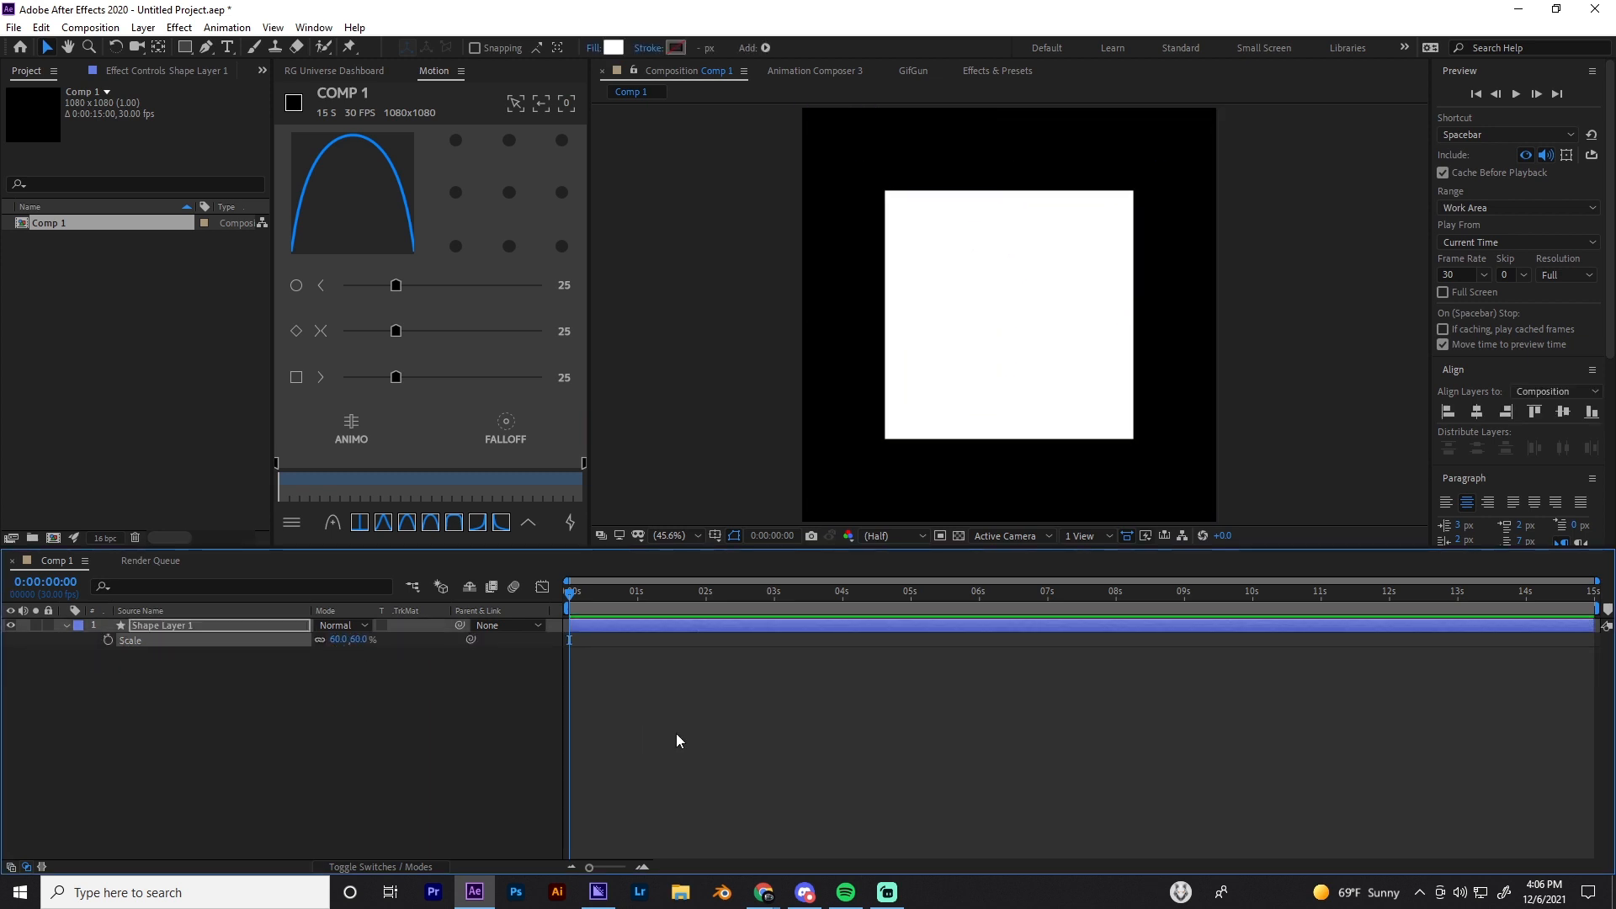
Shorten the composition's work area so that it ends at 0:00:01:00
left_click(666, 627)
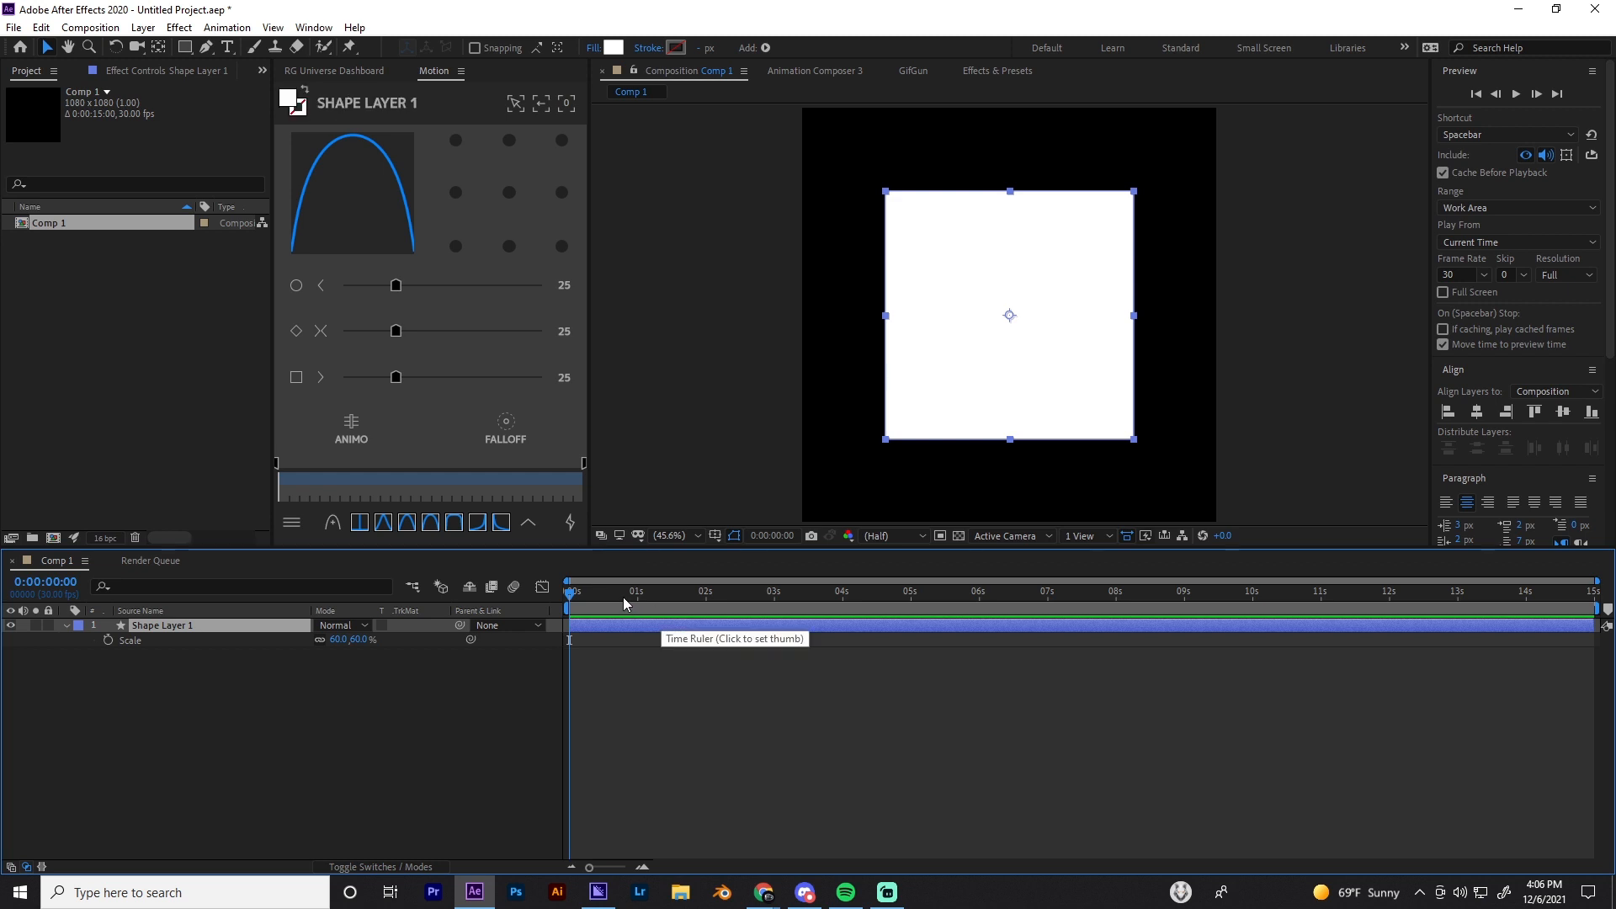
left_click(640, 594)
mouse_move(637, 607)
left_mouse_down()
mouse_move(707, 620)
mouse_move(637, 623)
left_mouse_up()
left_click(643, 867)
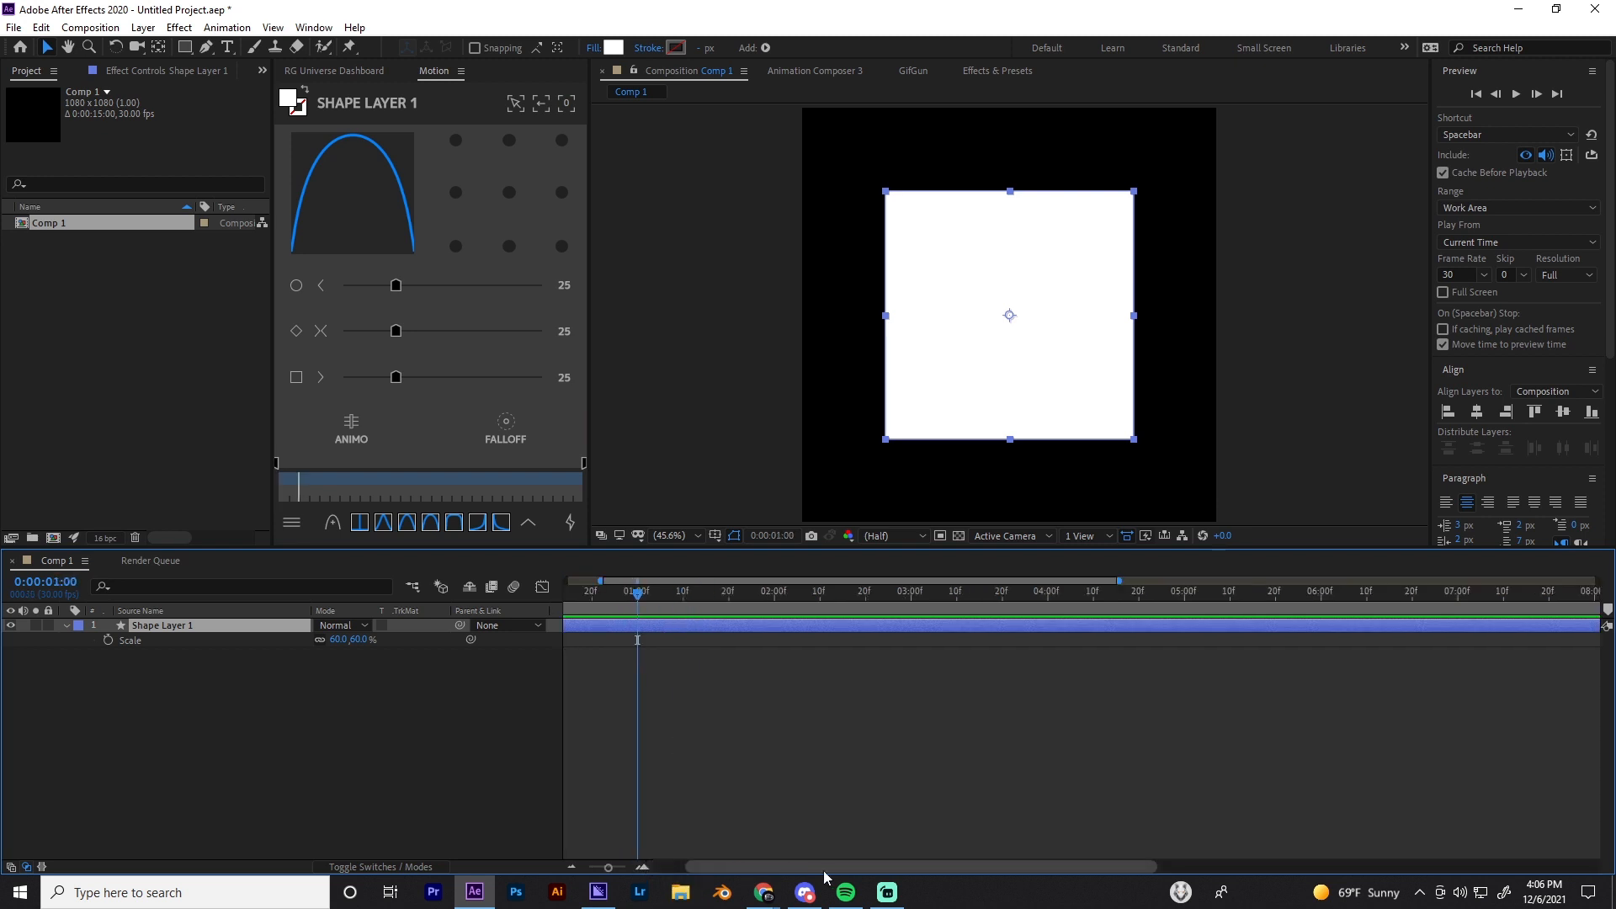
left_click_drag(1136, 873, 1606, 867)
mouse_move(1597, 610)
left_mouse_down()
mouse_move(920, 686)
mouse_move(687, 675)
mouse_move(708, 672)
left_mouse_up()
Enable Scale keyframing on the shape layer, with its first keyframe at 0:00:00:00 set to 40%
left_click_drag(665, 593, 629, 599)
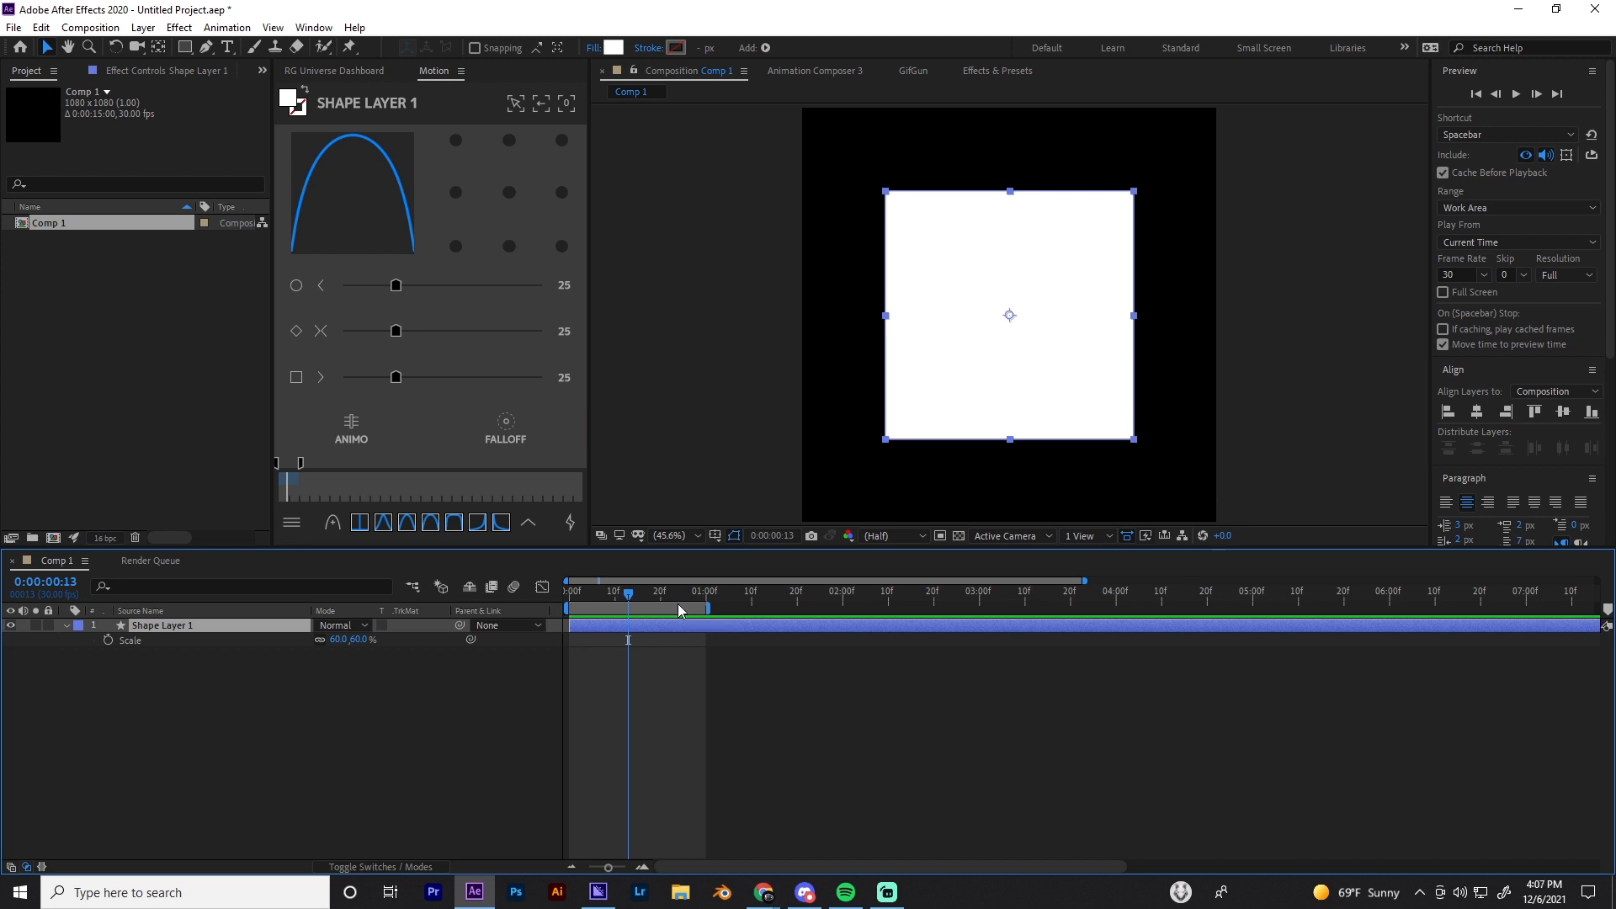
key("s")
key("s")
left_click(108, 639)
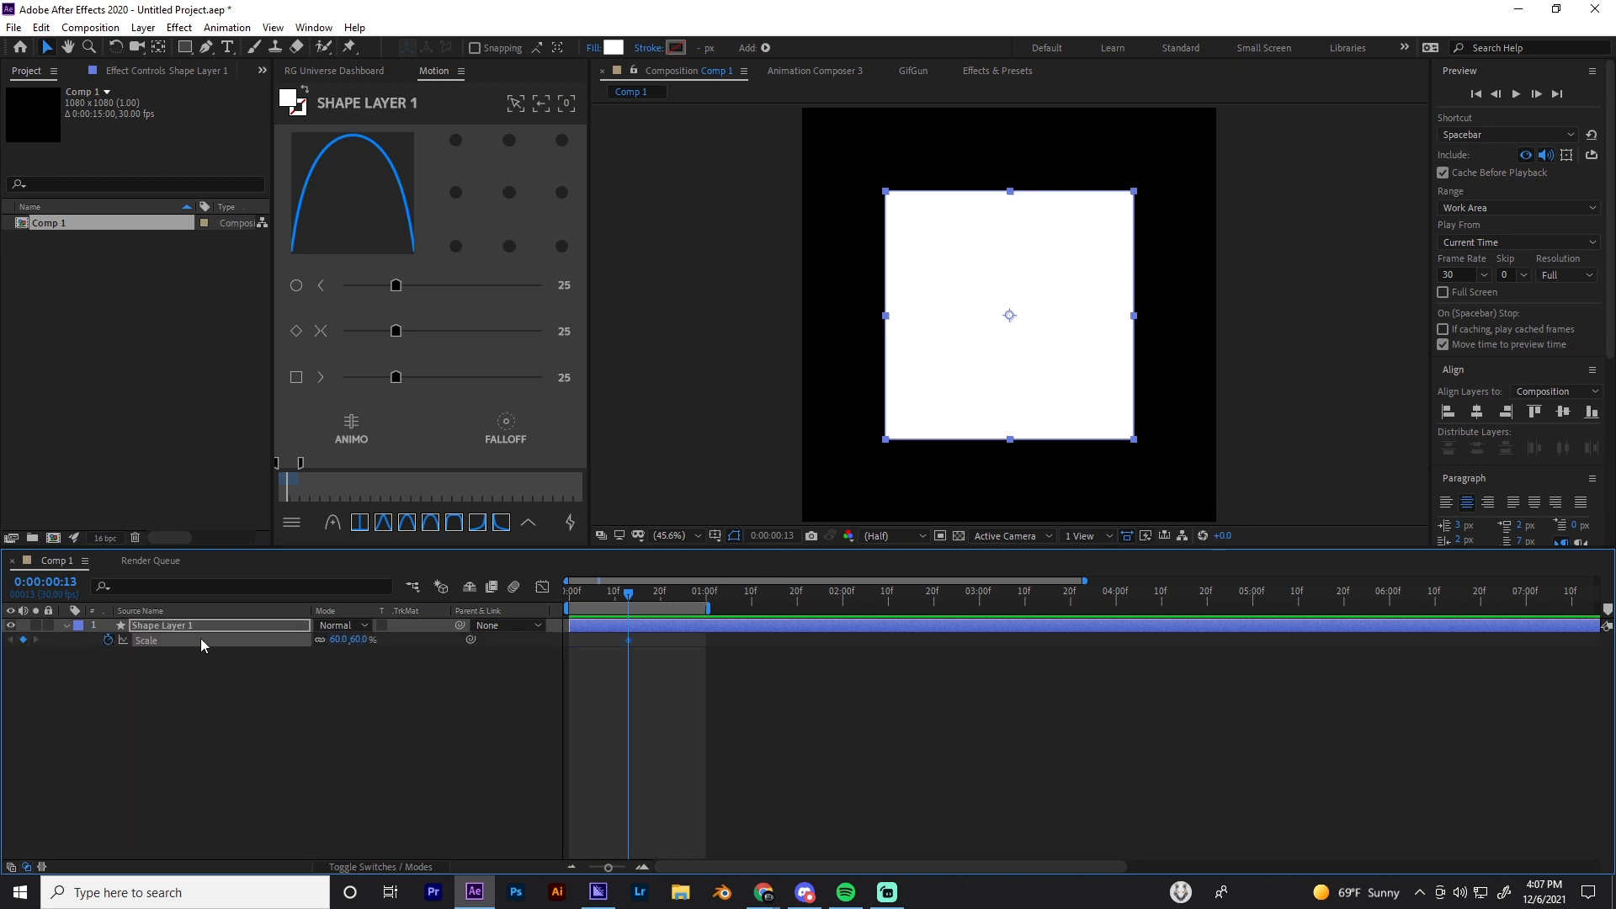
left_click_drag(628, 641, 510, 608)
left_click(364, 640)
left_click(634, 715)
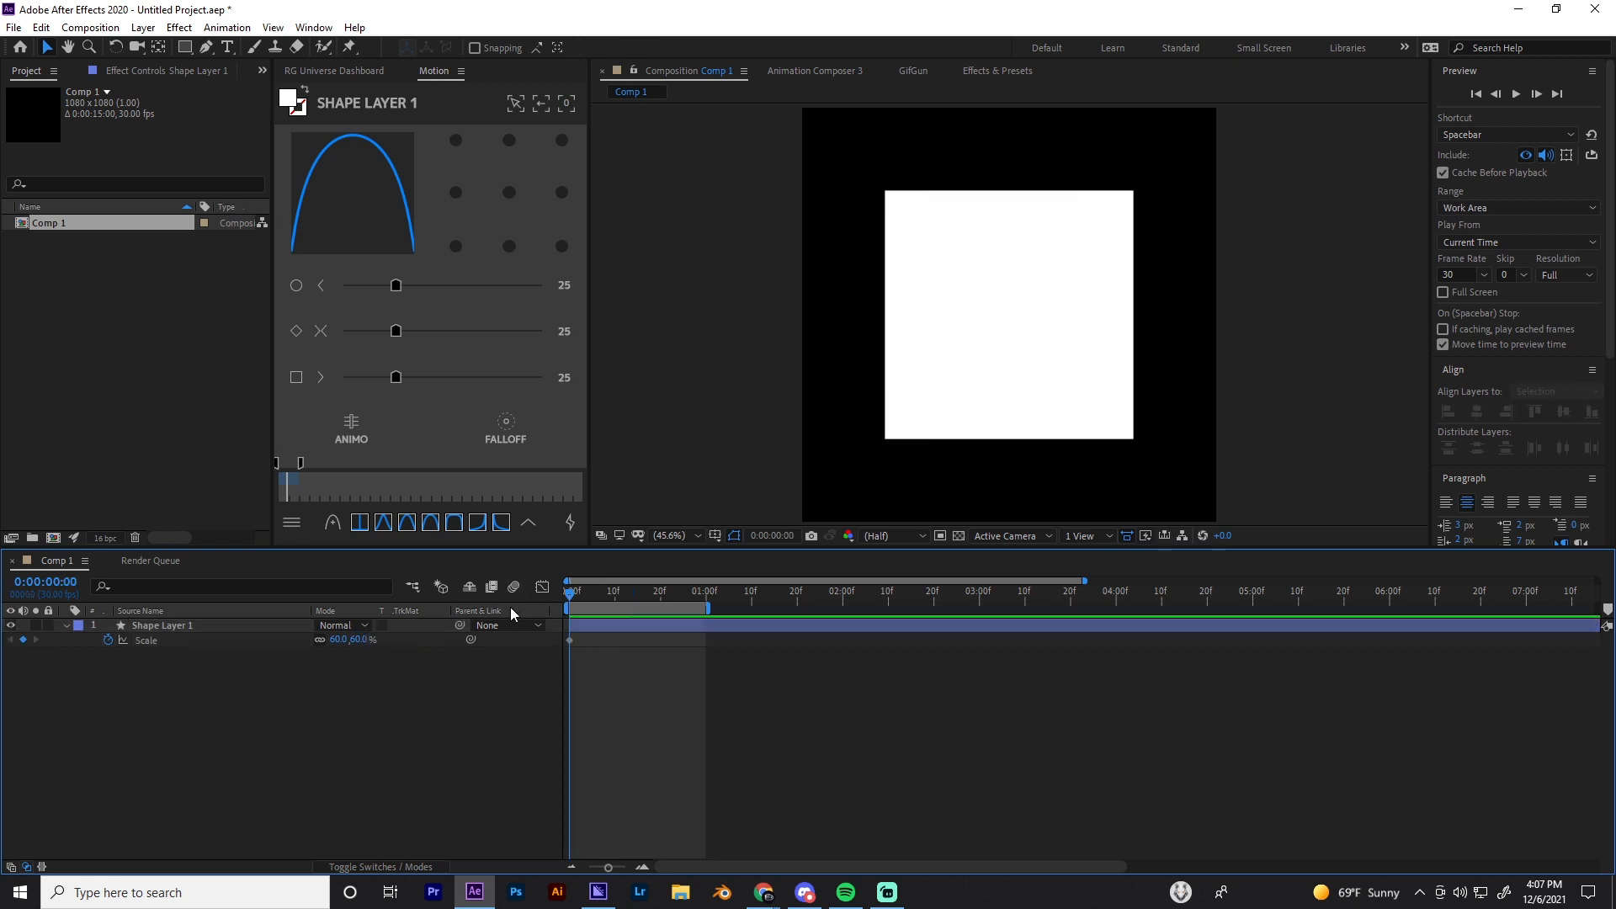
left_click_drag(353, 641, 360, 645)
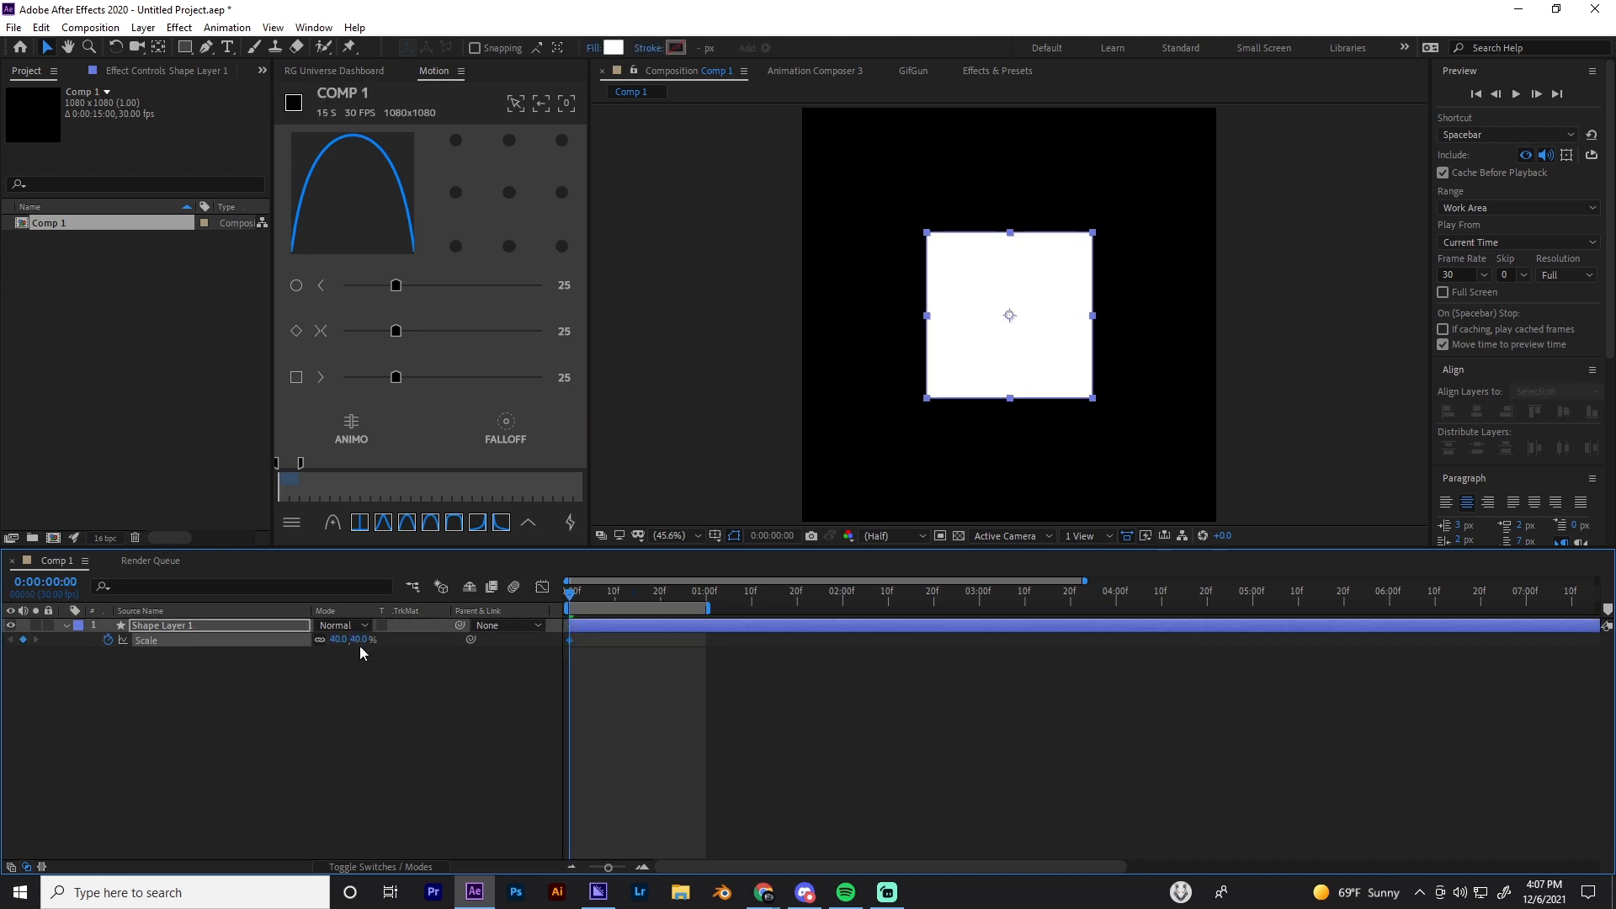
left_click(574, 712)
Add a 40% Scale keyframe at 0:00:01:00 and a 75% Scale keyframe at 0:00:00:15 on the shape layer
left_click_drag(628, 594, 709, 621)
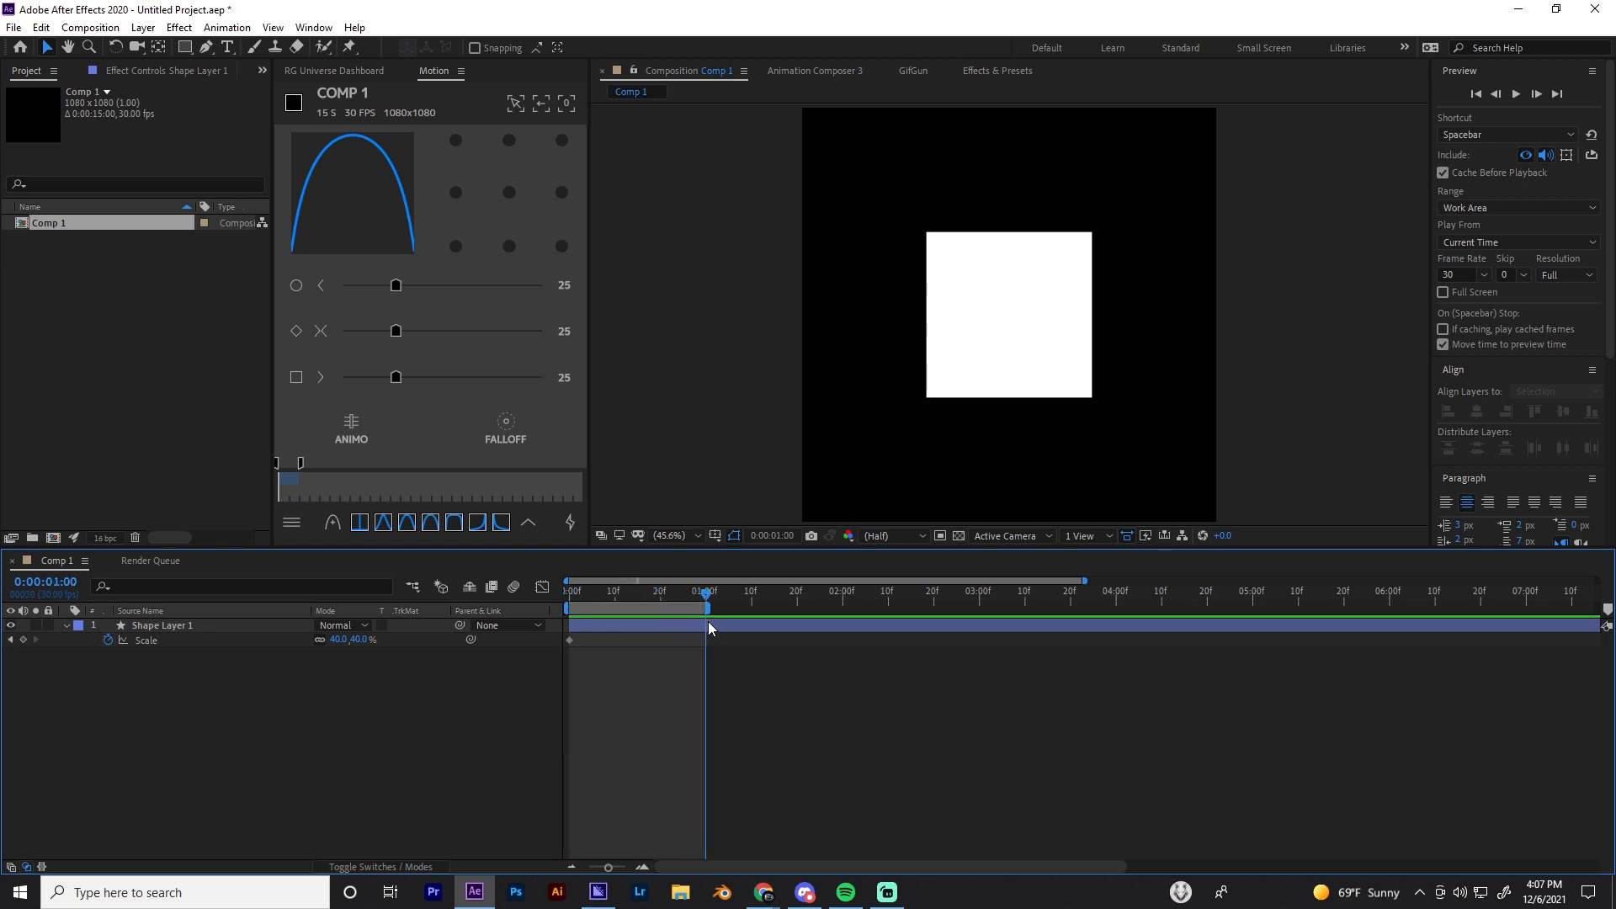
left_click(23, 640)
left_click_drag(709, 601, 559, 624)
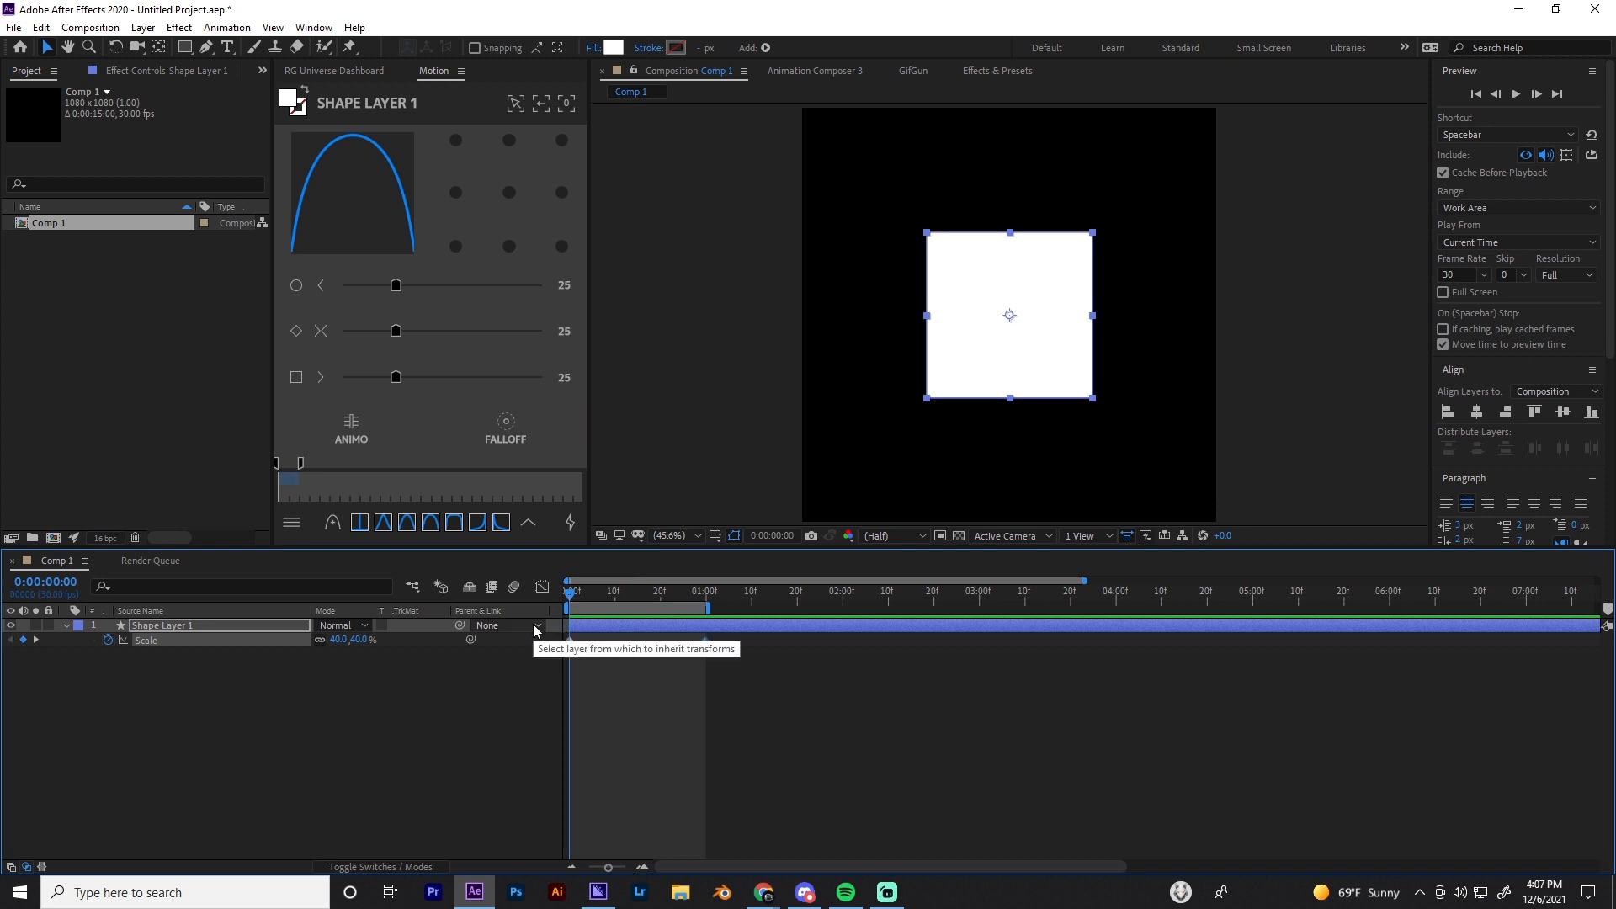
left_click_drag(574, 594, 637, 620)
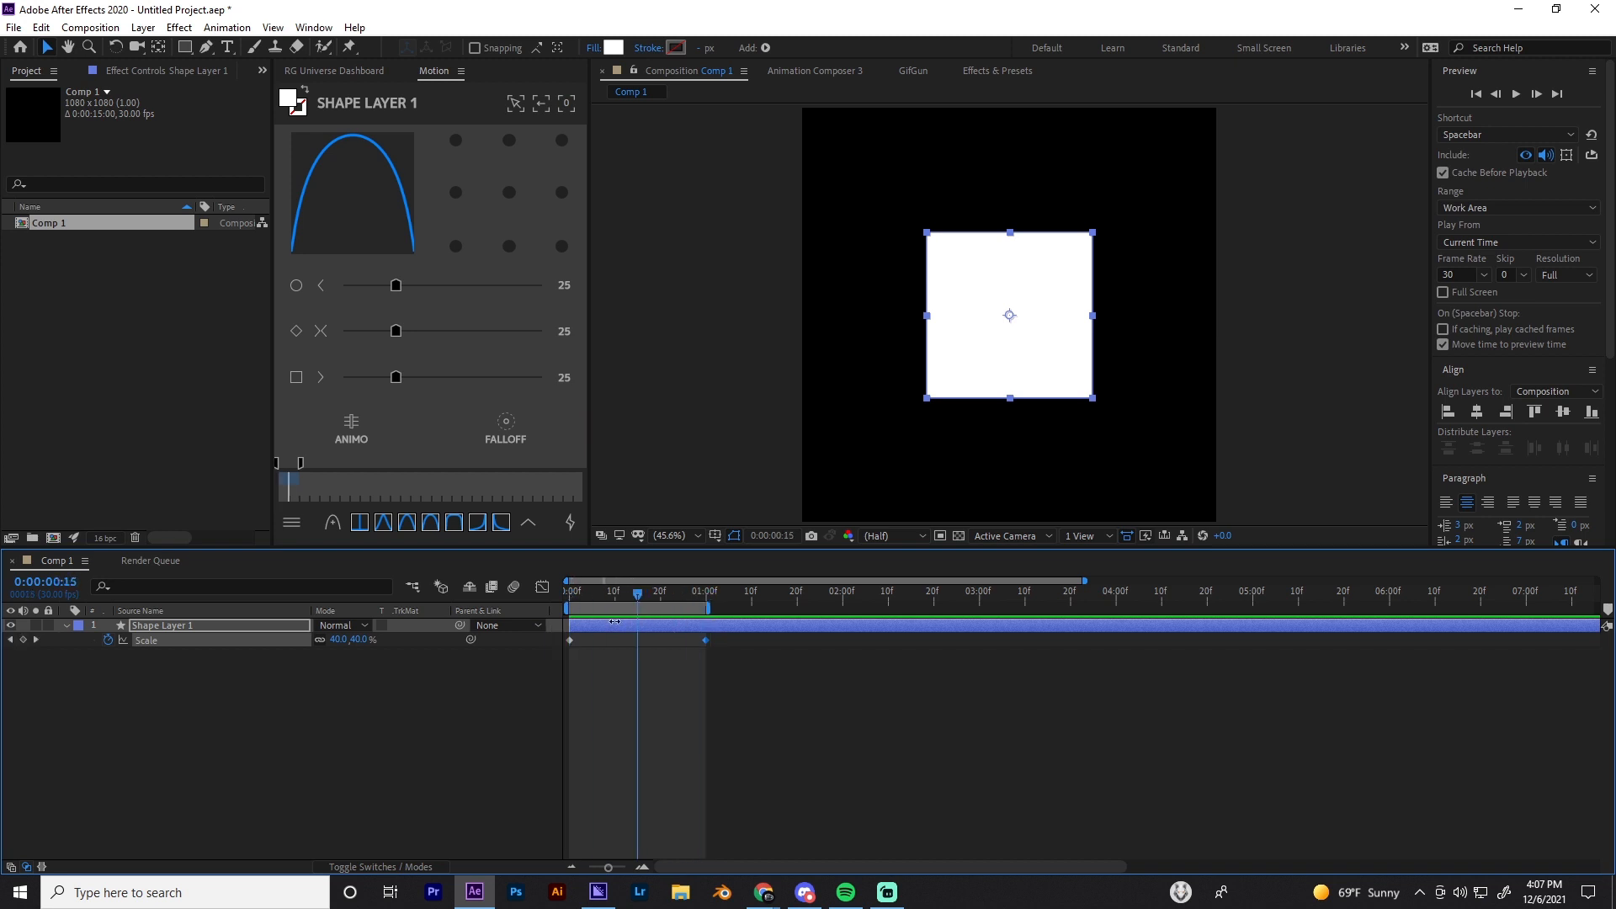
left_click_drag(360, 640, 389, 640)
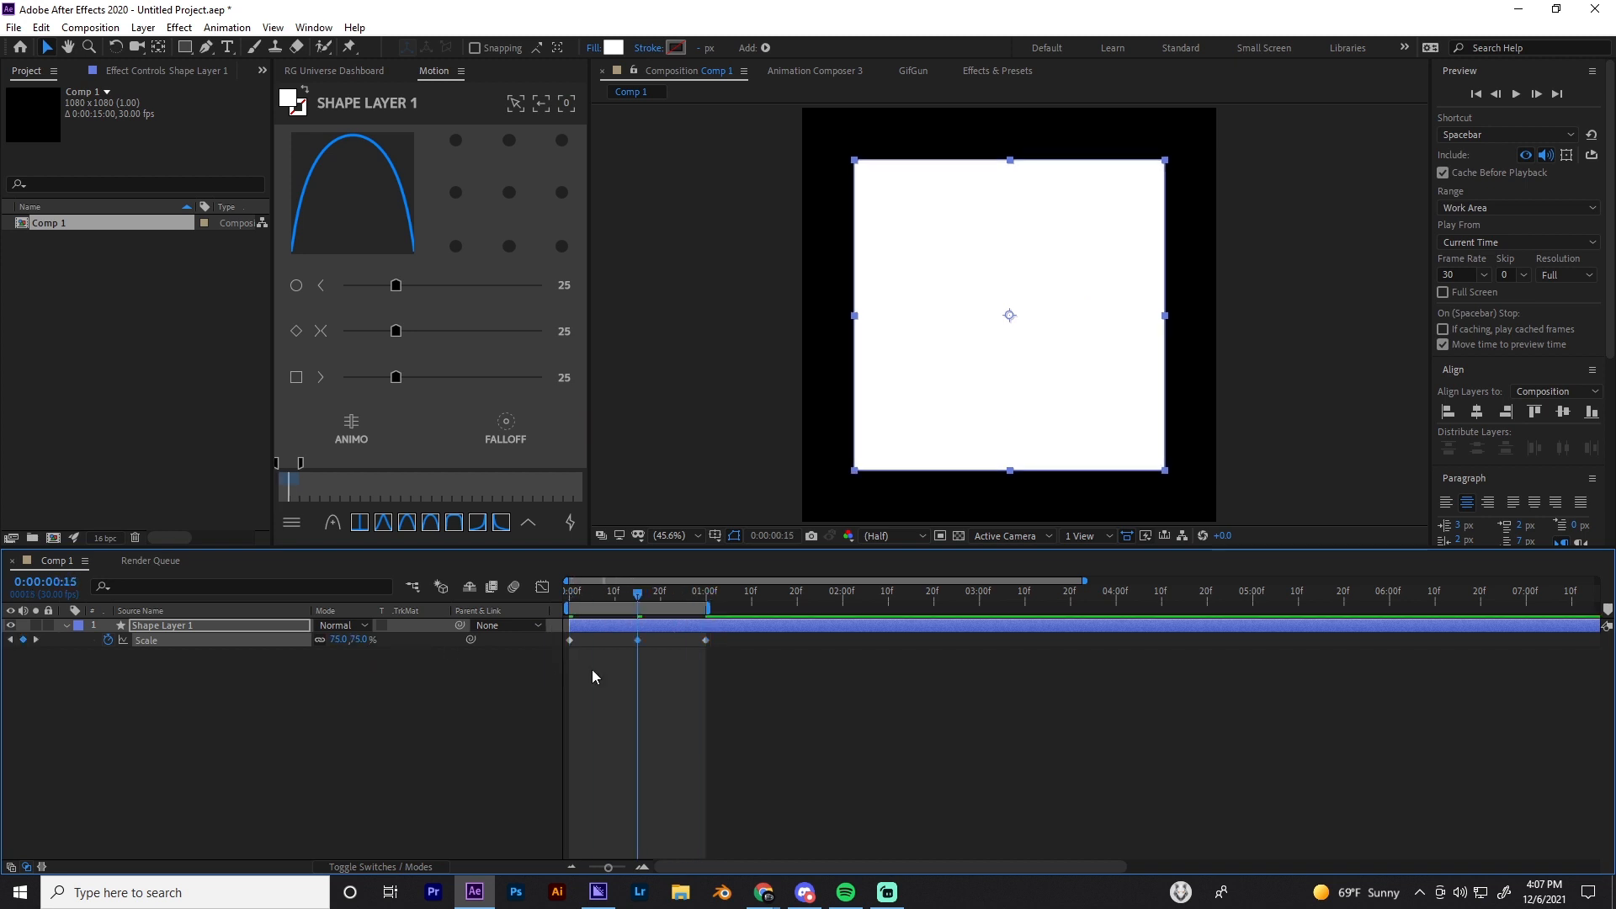
Preview the scale animation and compare the square at 0:00:00:00 and 0:00:01:00
key("Home")
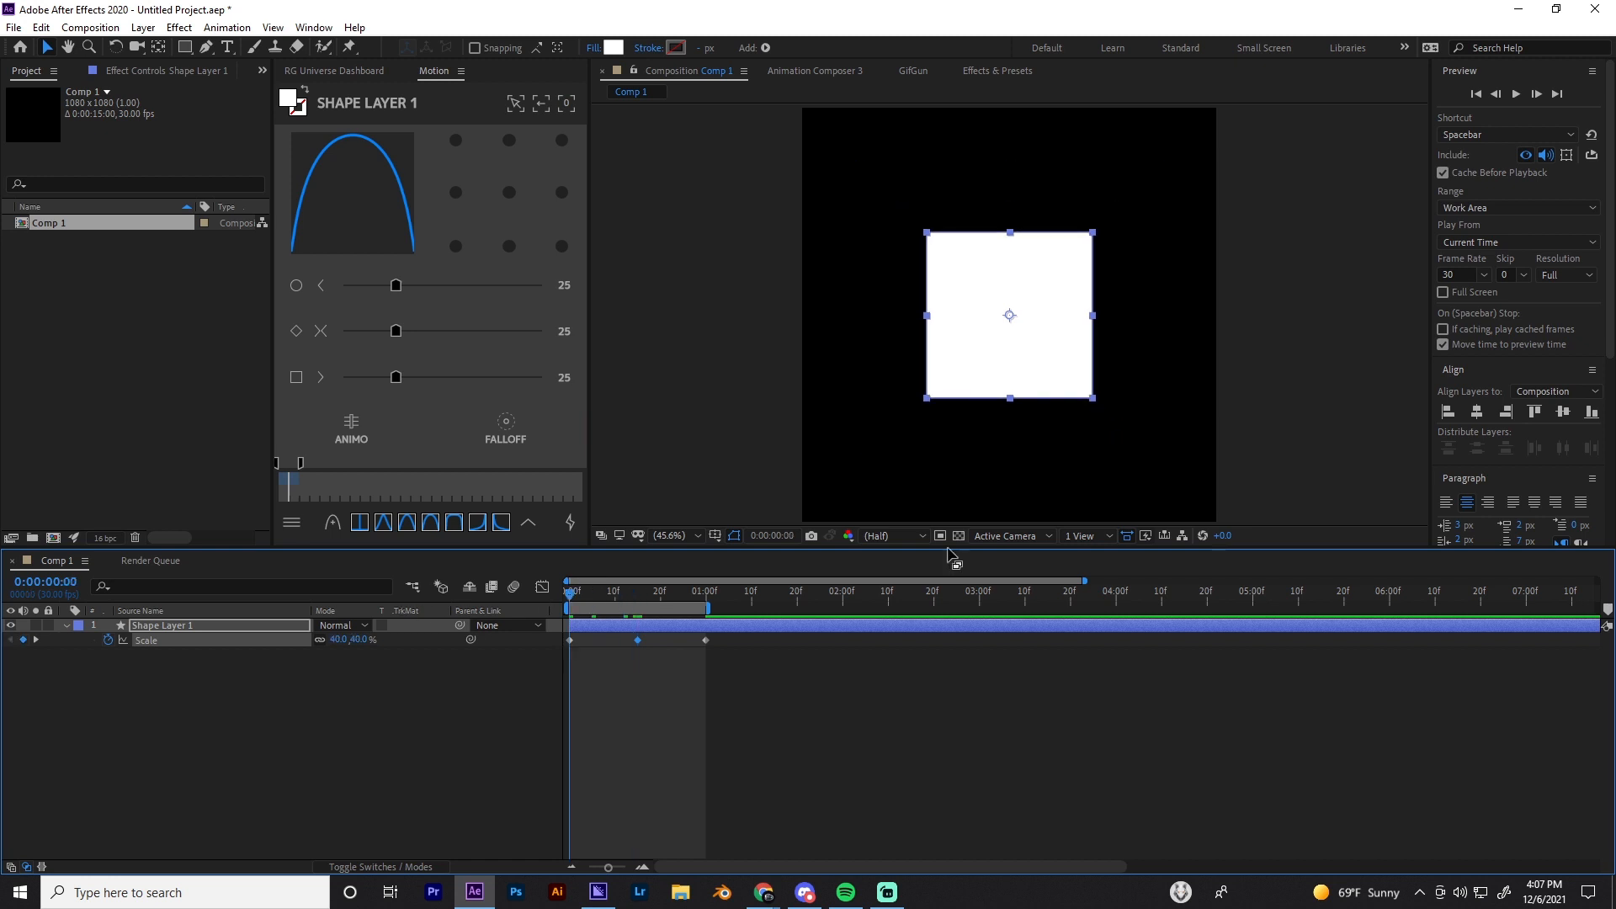
left_click(1517, 94)
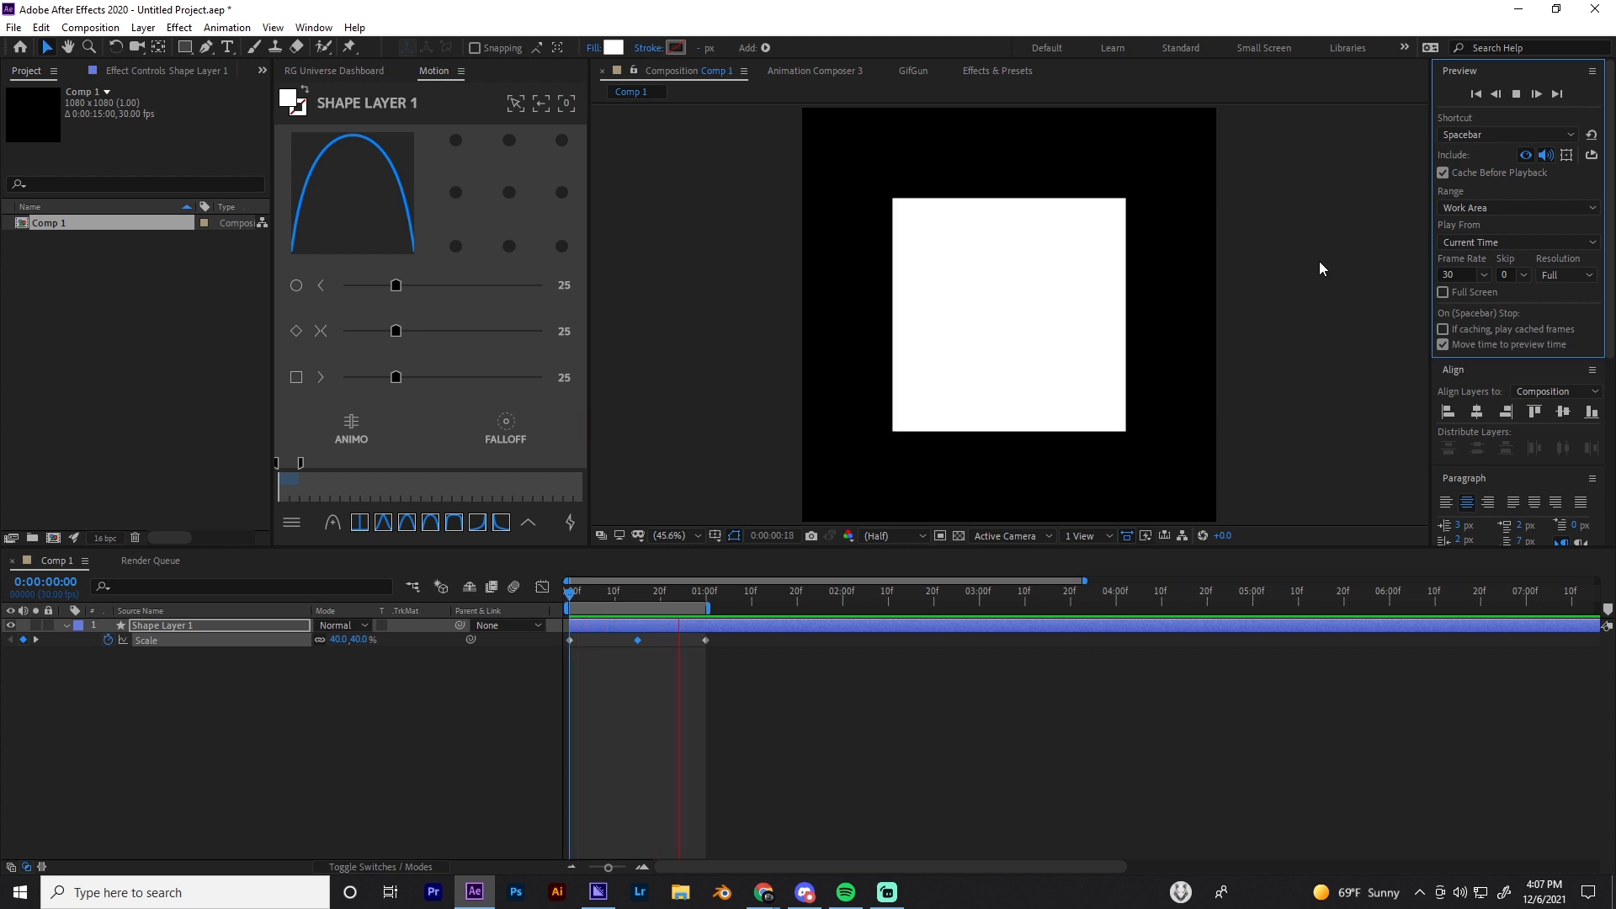
left_click(629, 595)
left_click_drag(635, 601, 569, 619)
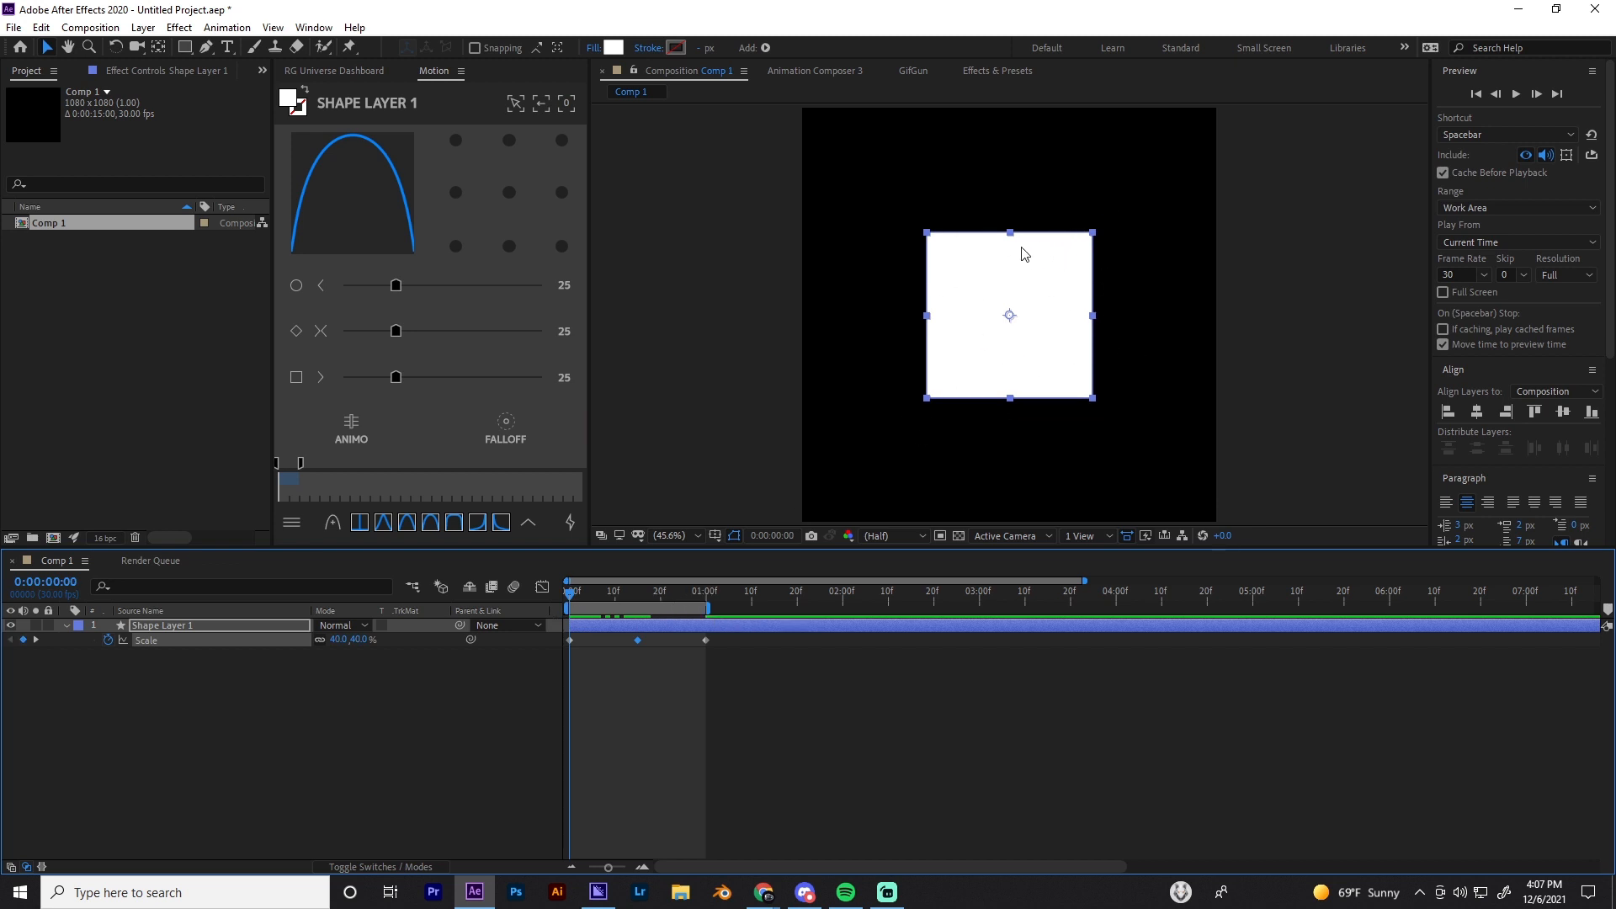
left_click_drag(663, 589, 706, 590)
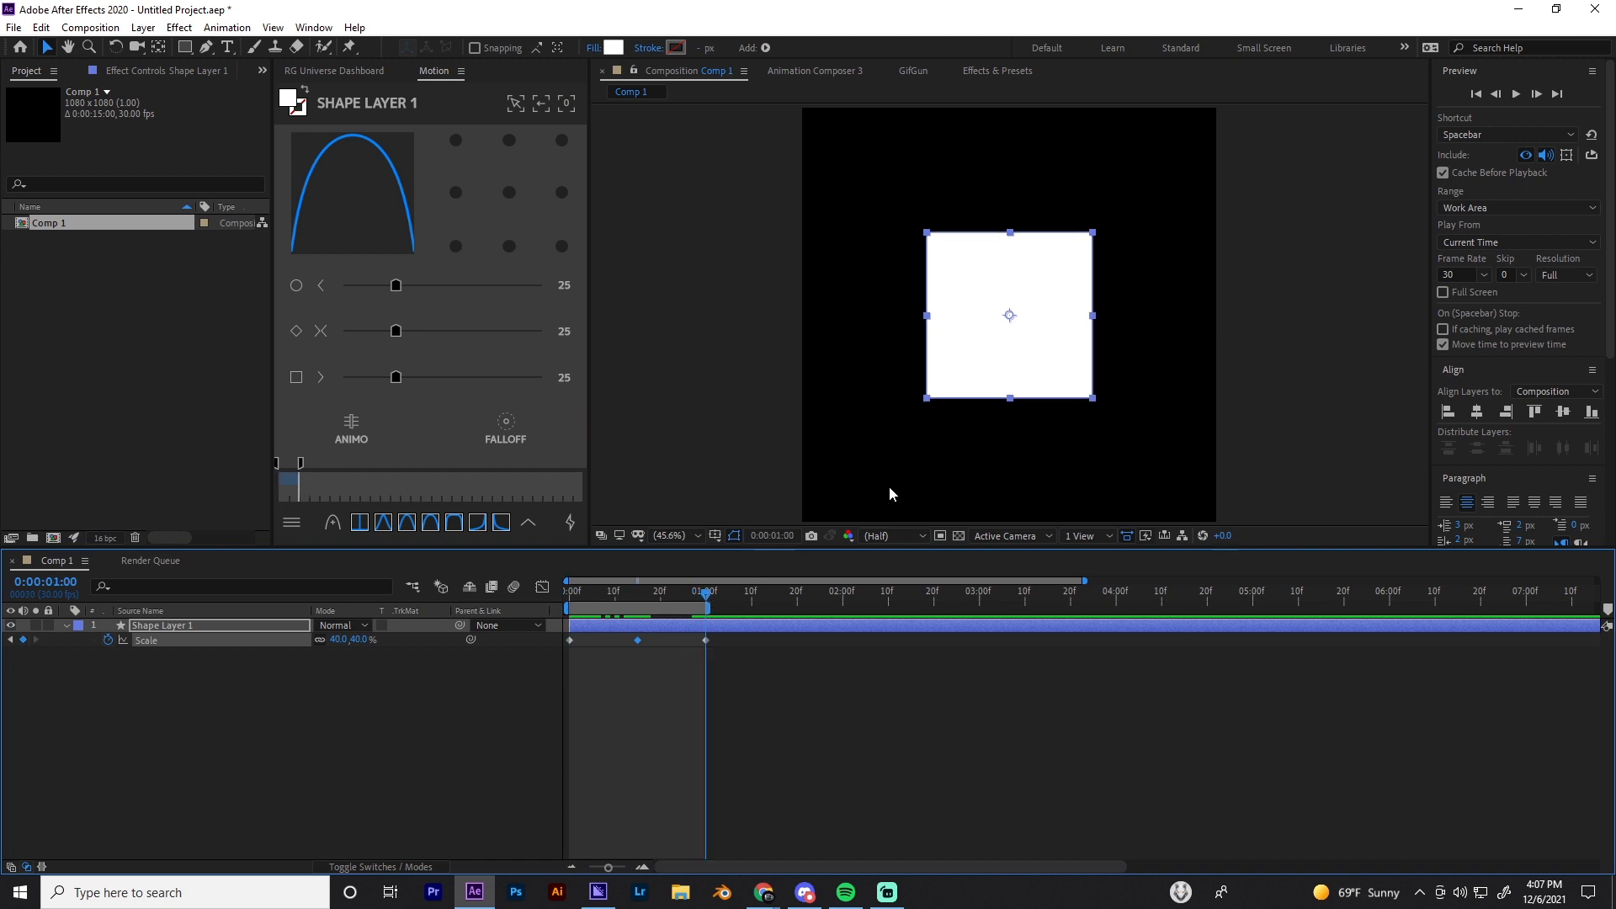
left_click(826, 648)
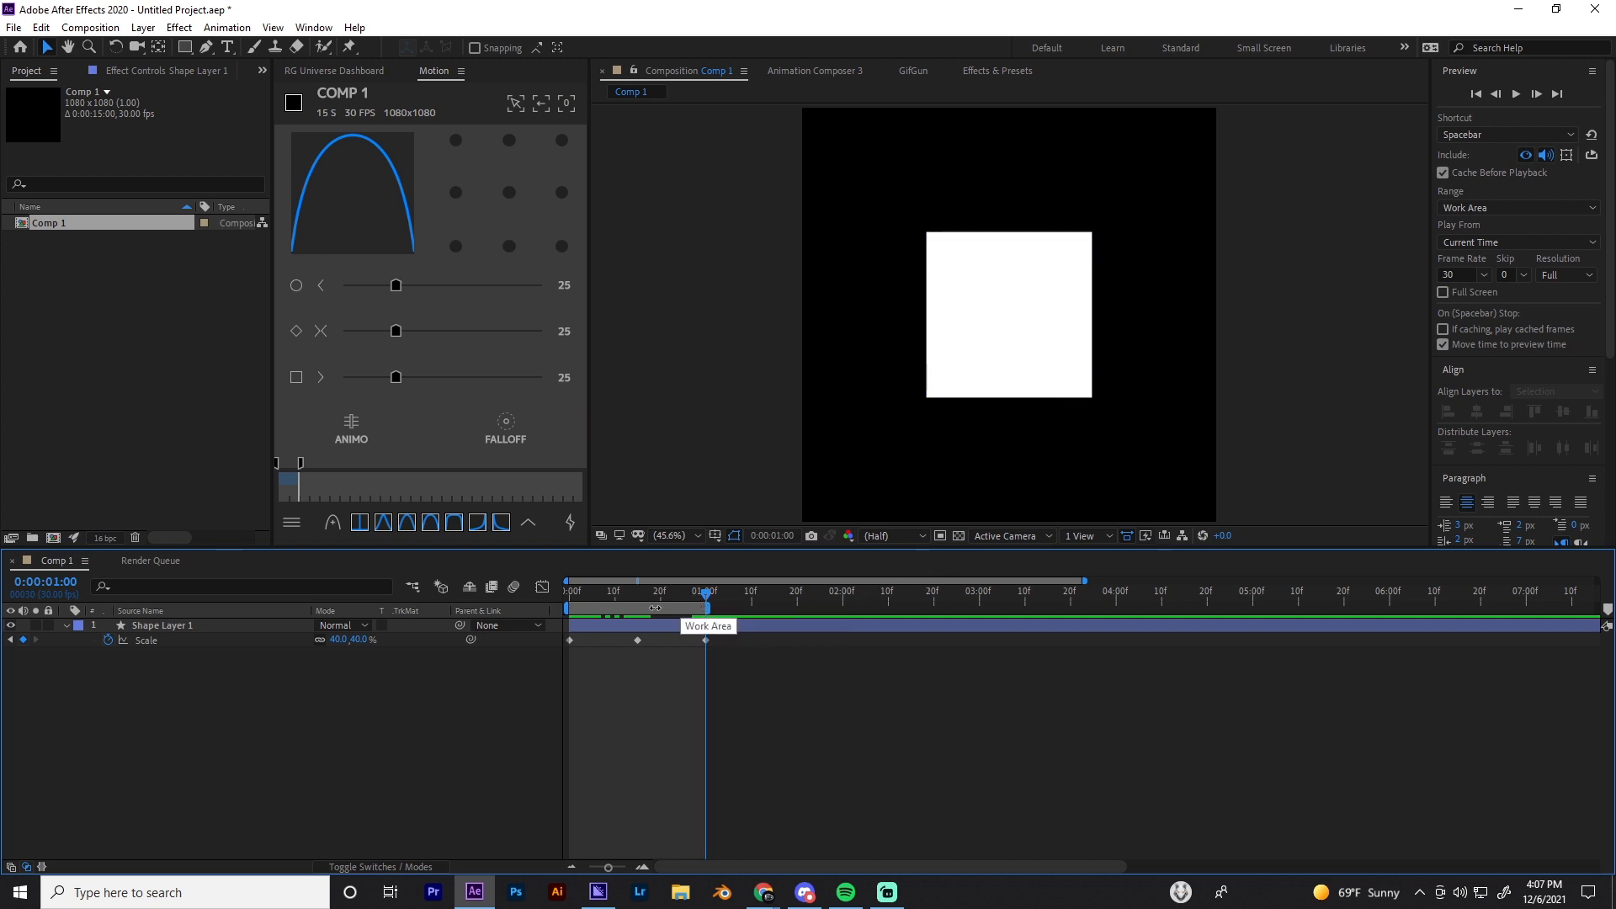
Set the shape layer's Scale keyframes at 0:00:00:00 and 0:00:01:00 to 0%
left_click_drag(584, 591, 514, 630)
left_click(359, 640)
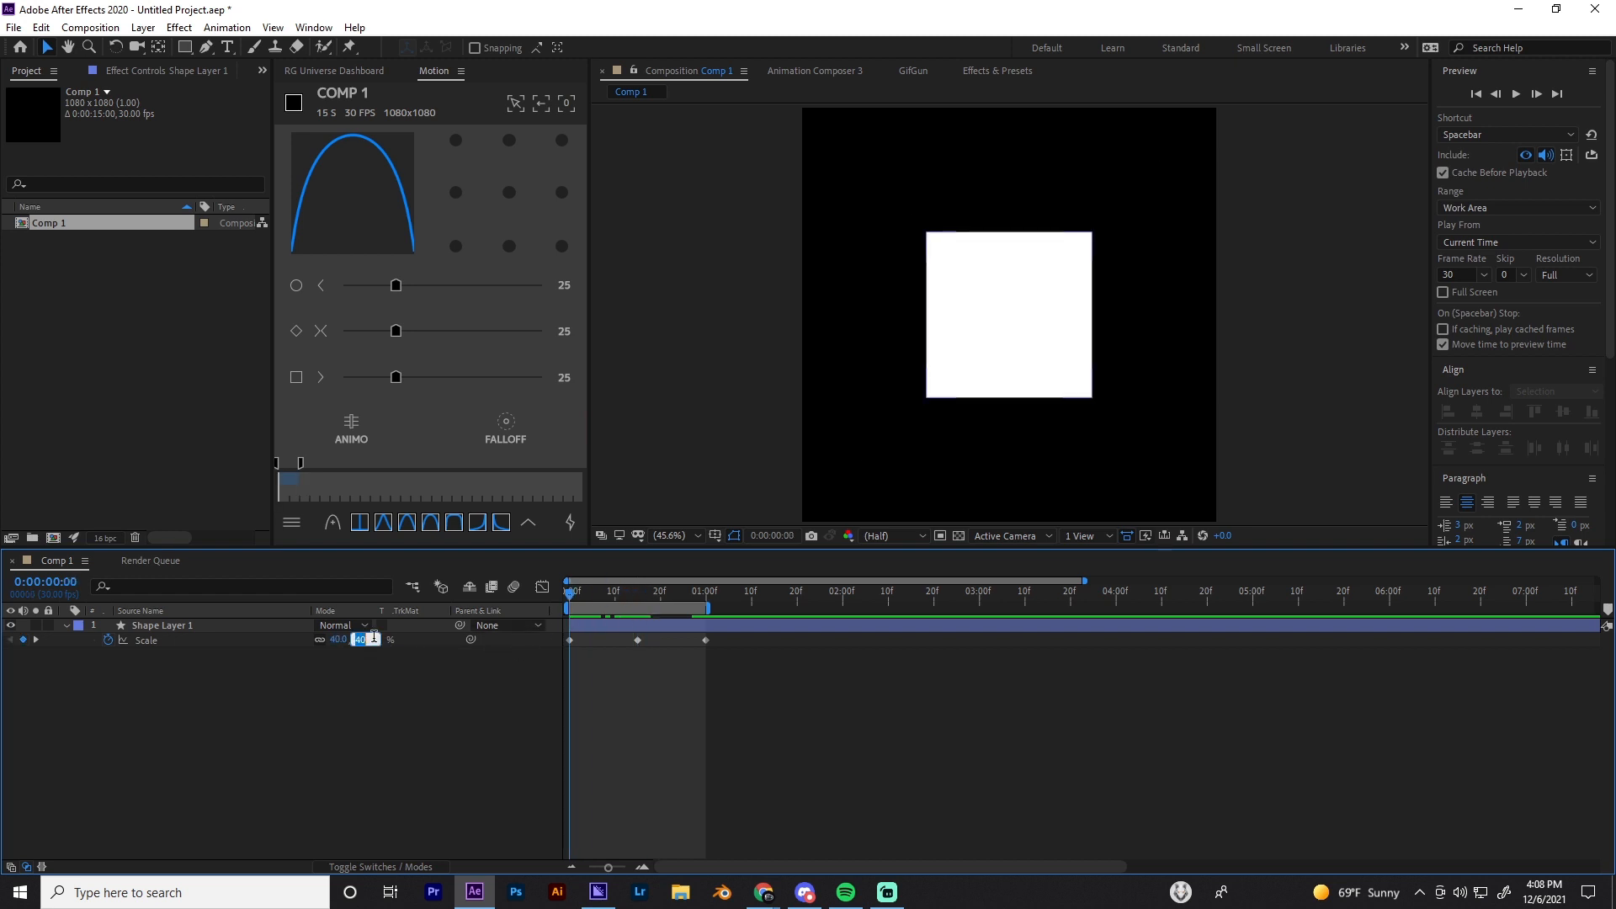
type("0")
left_click(421, 625)
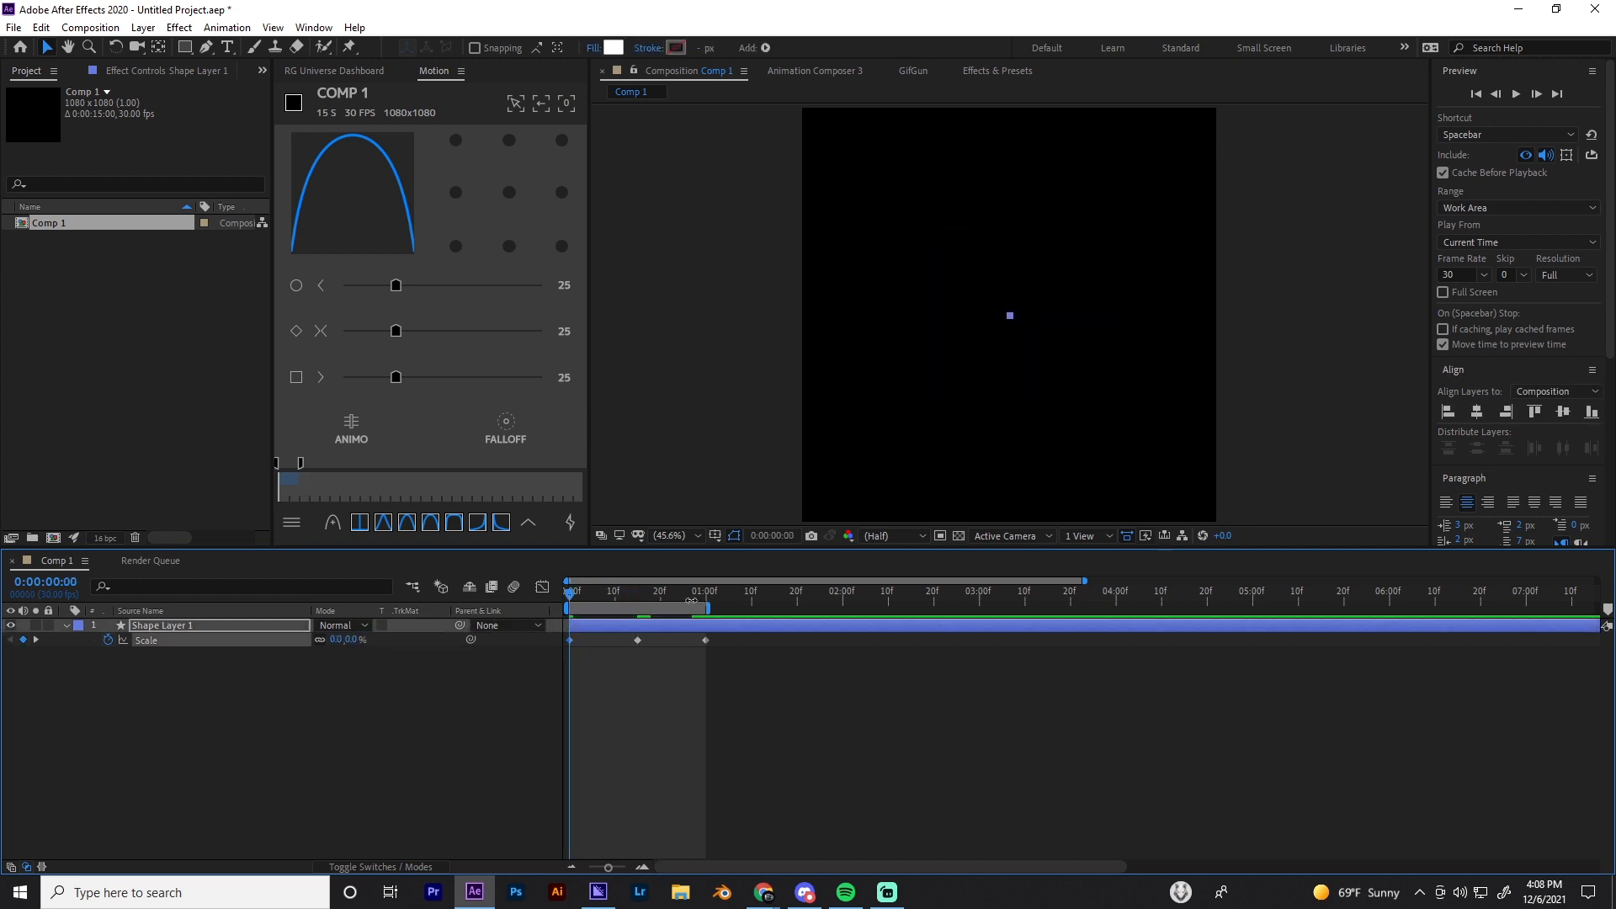
left_click(708, 603)
left_click(360, 641)
type("0")
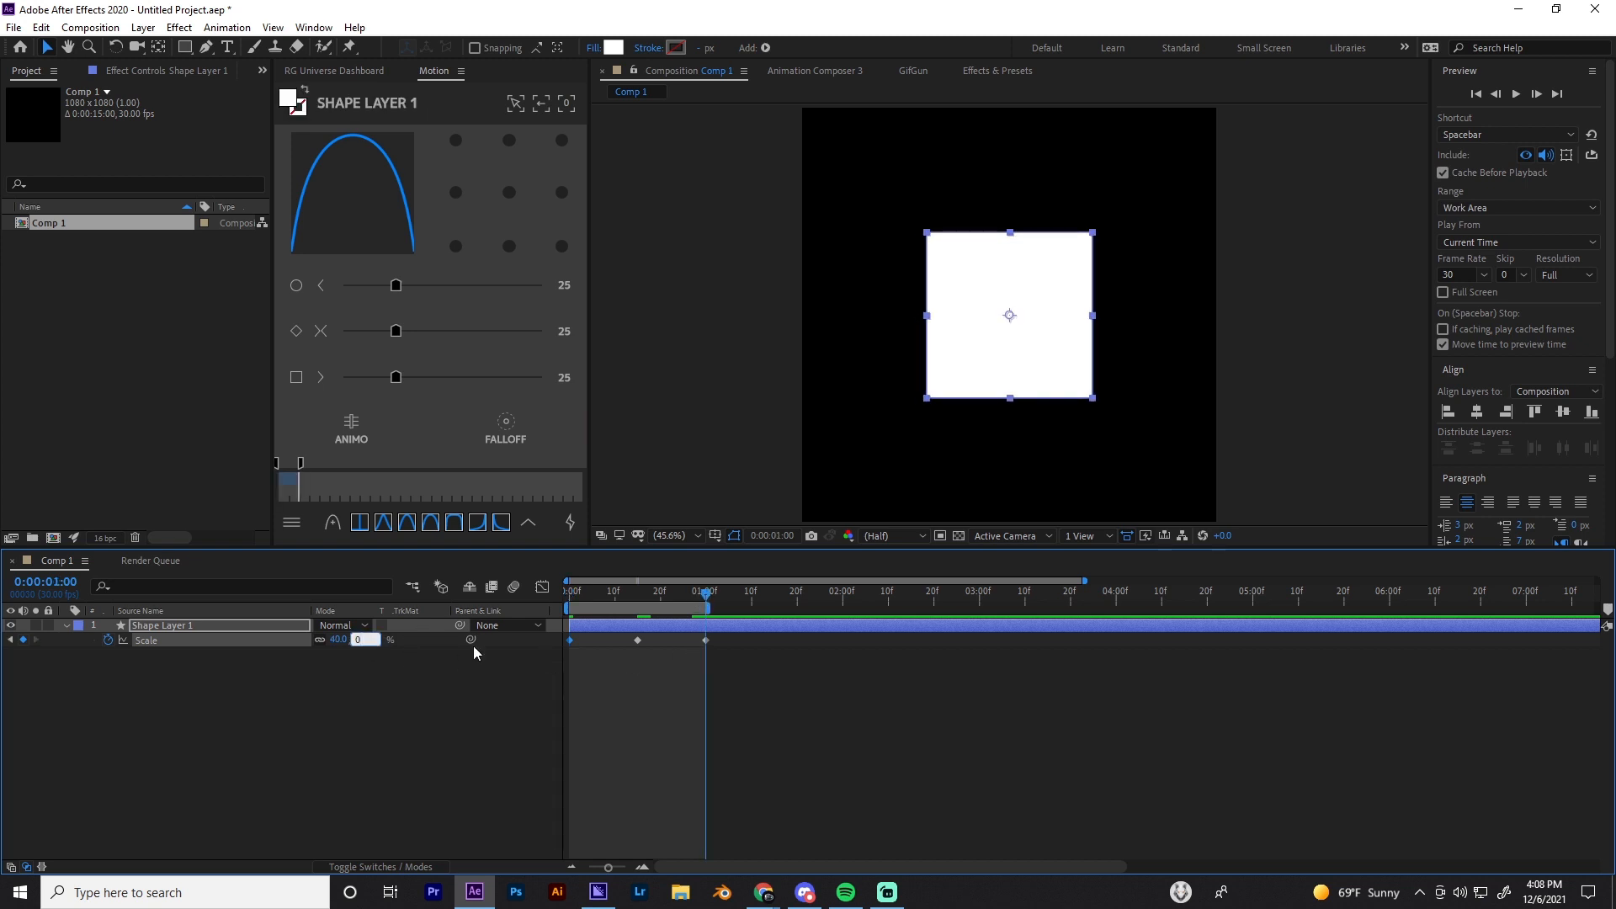
left_click(476, 660)
Play back the scale loop and check the square at 0:00:00:15 and at the start
left_click_drag(596, 599, 537, 597)
left_click(1516, 94)
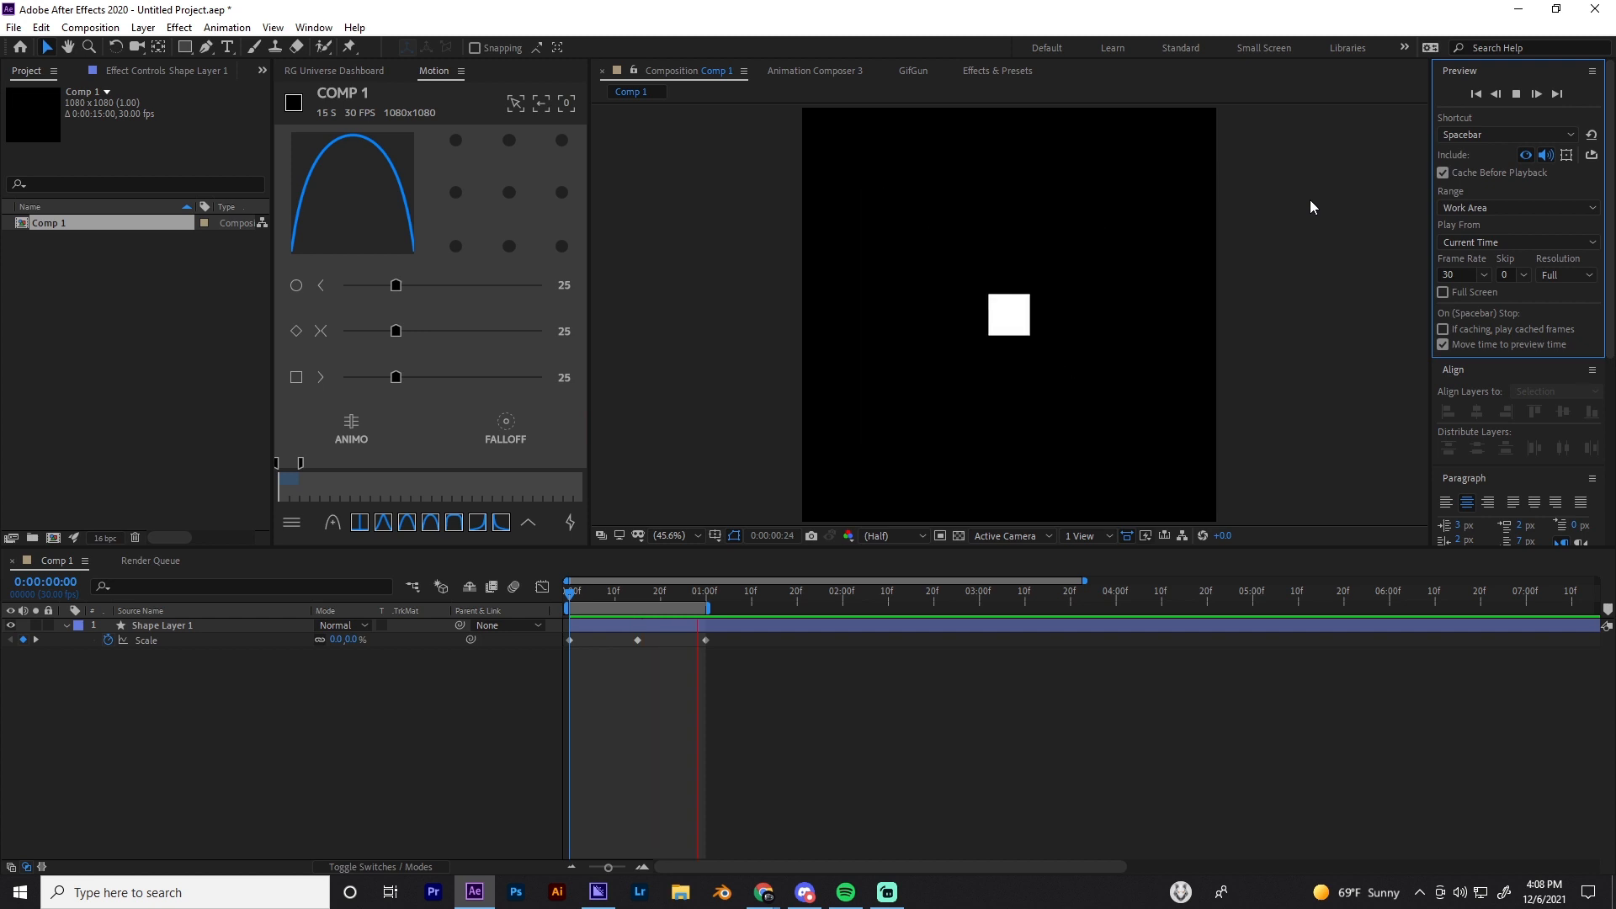
key("space")
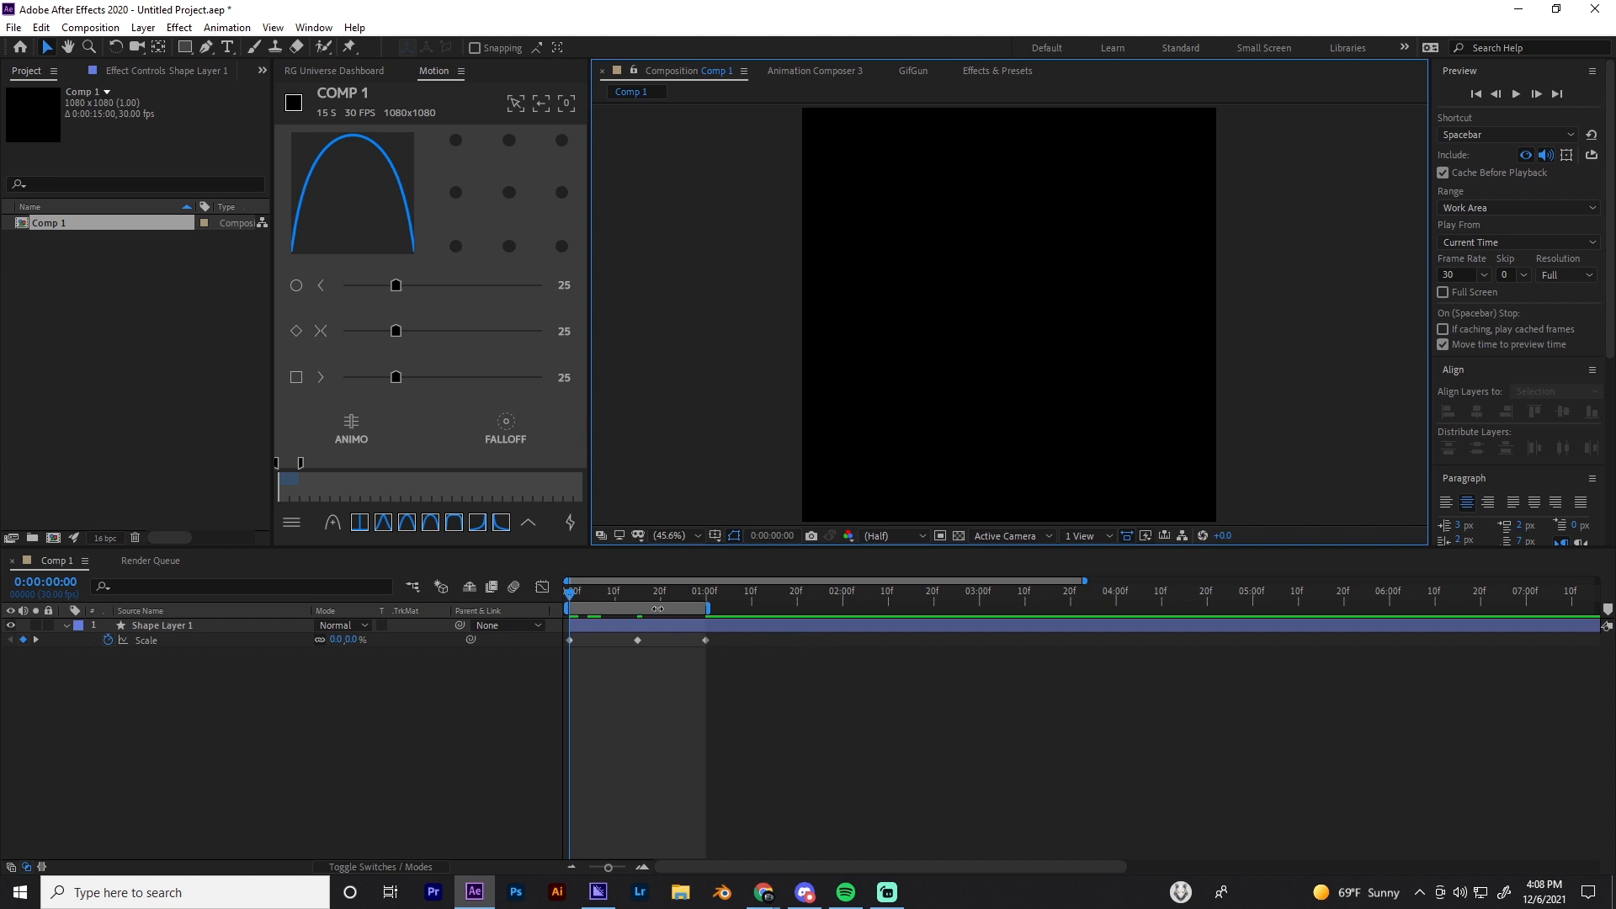
key("space")
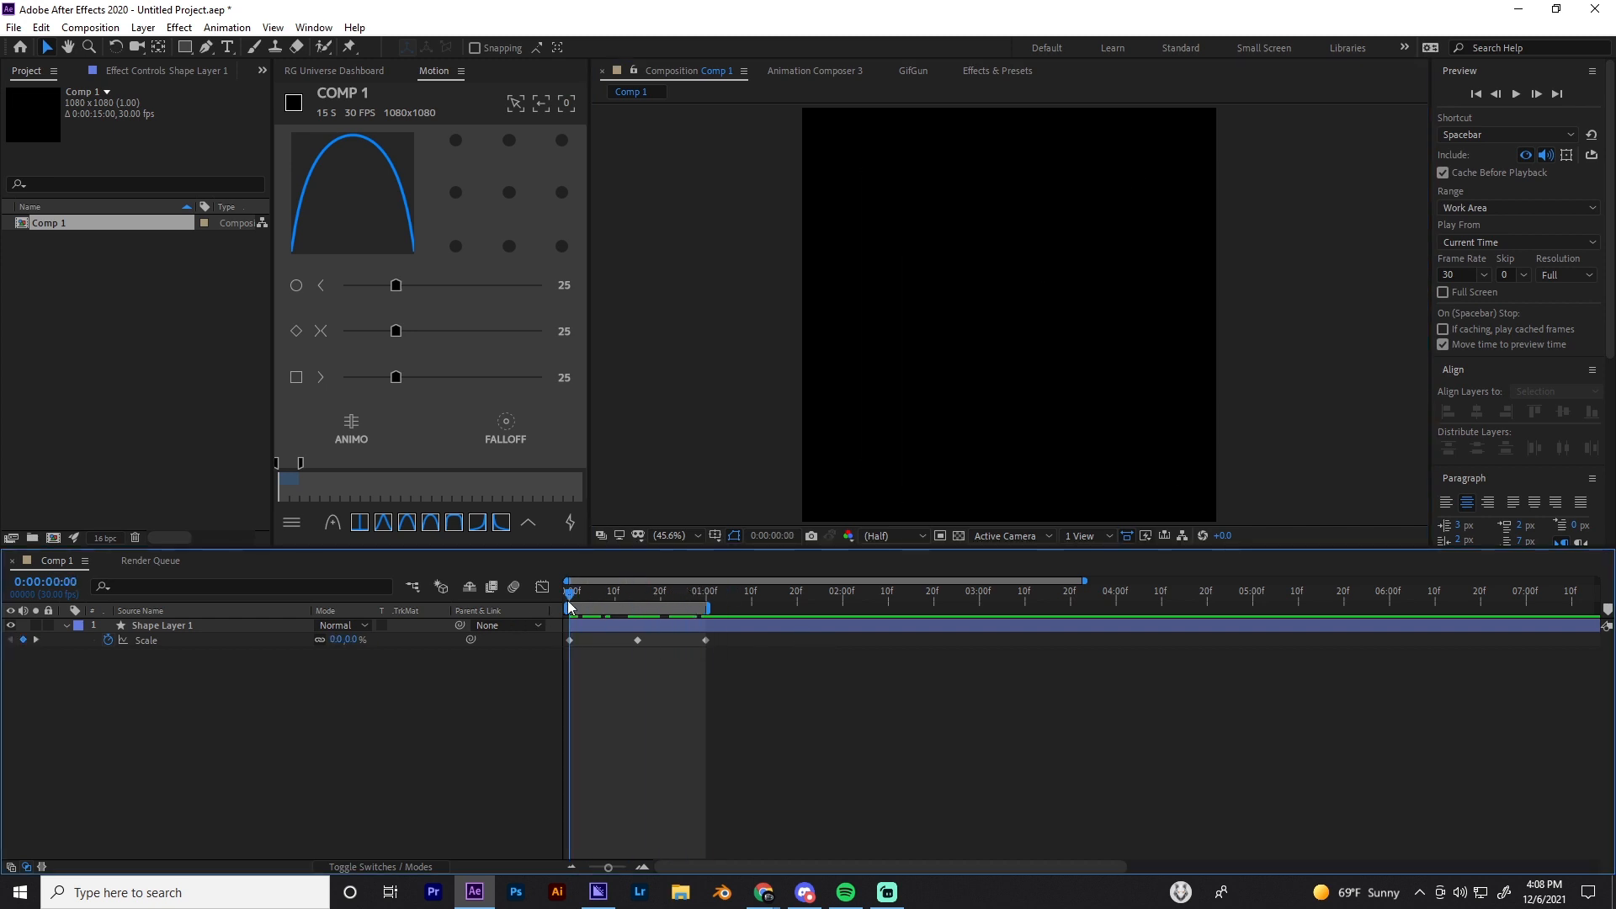
left_click(638, 597)
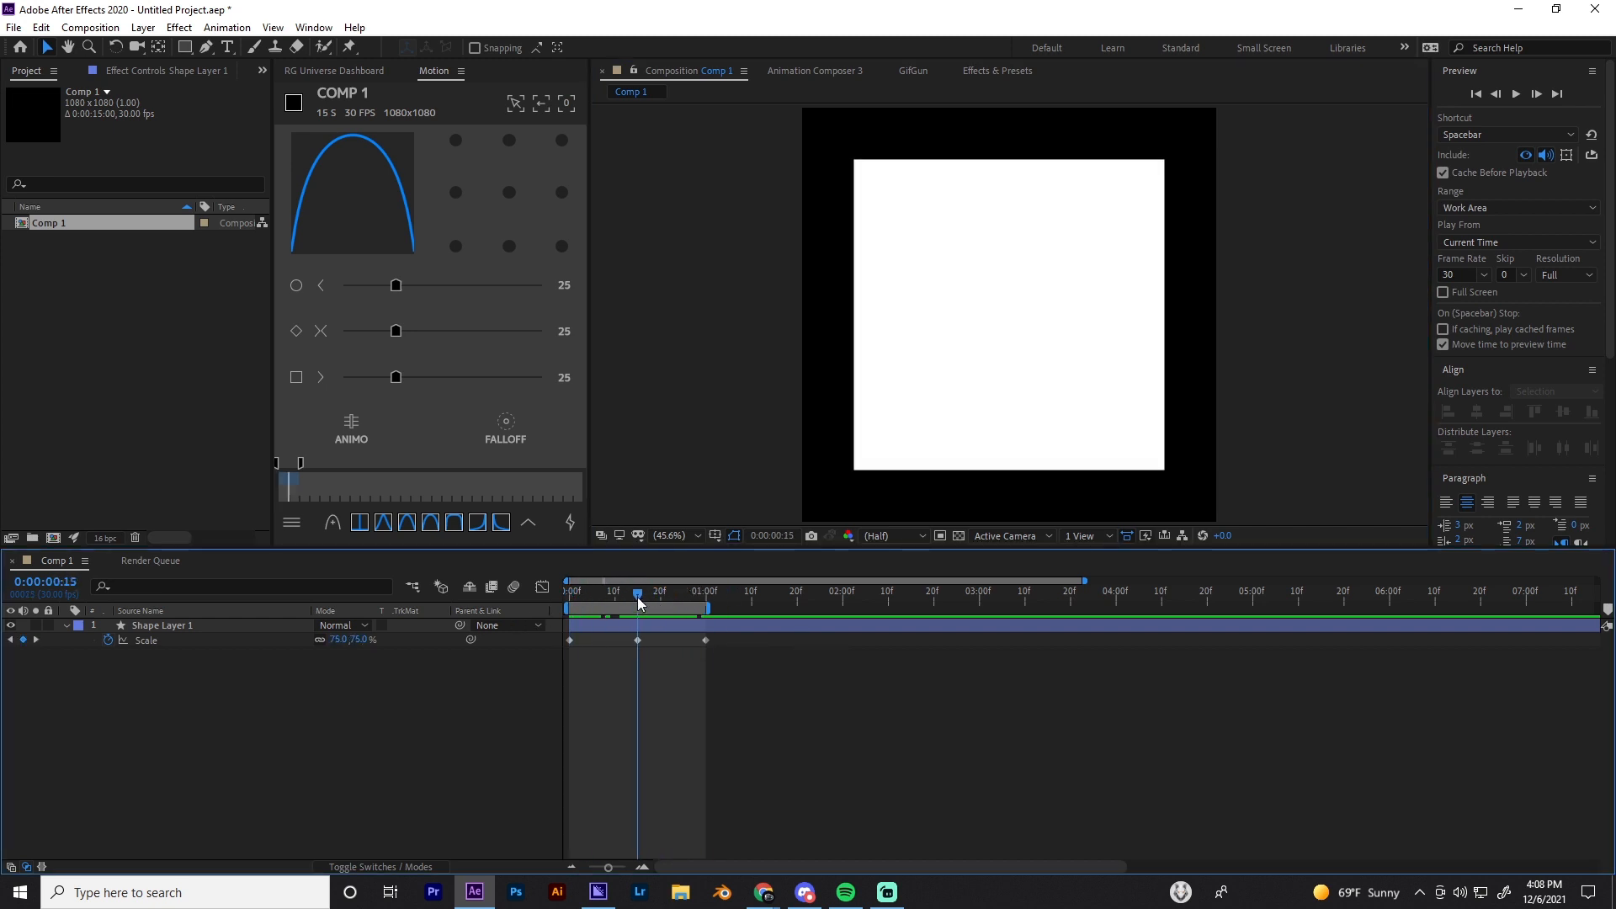
left_click_drag(578, 589, 441, 641)
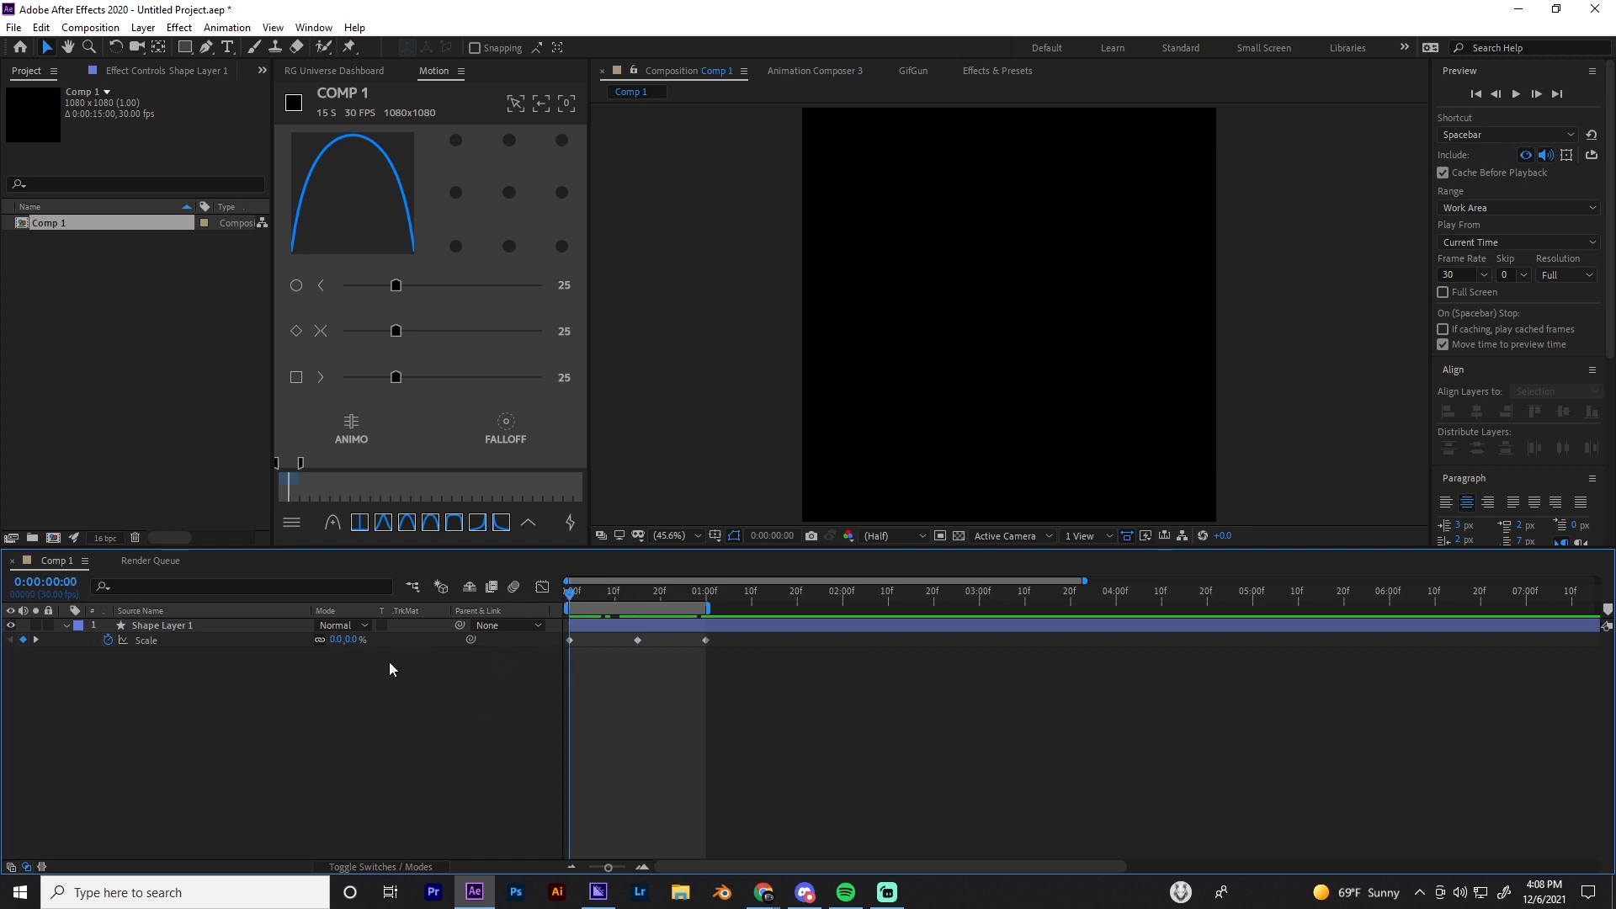
Enable Position and Rotation keyframing on the shape layer and place both keyframes at 0:00:00:15
left_click(617, 628)
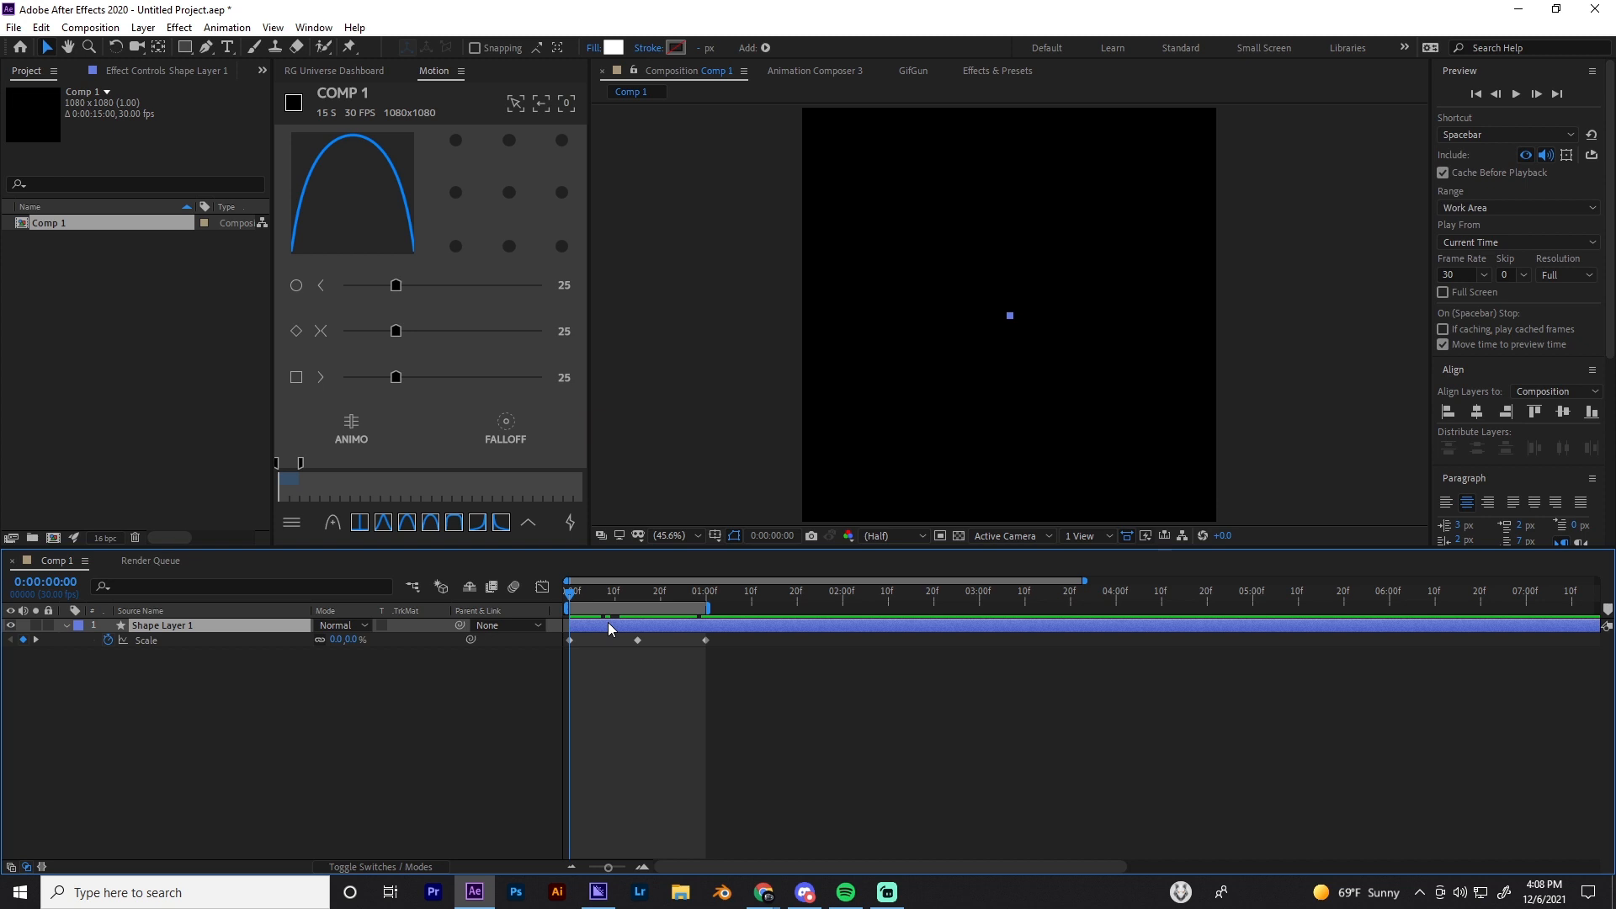
key("shift+r")
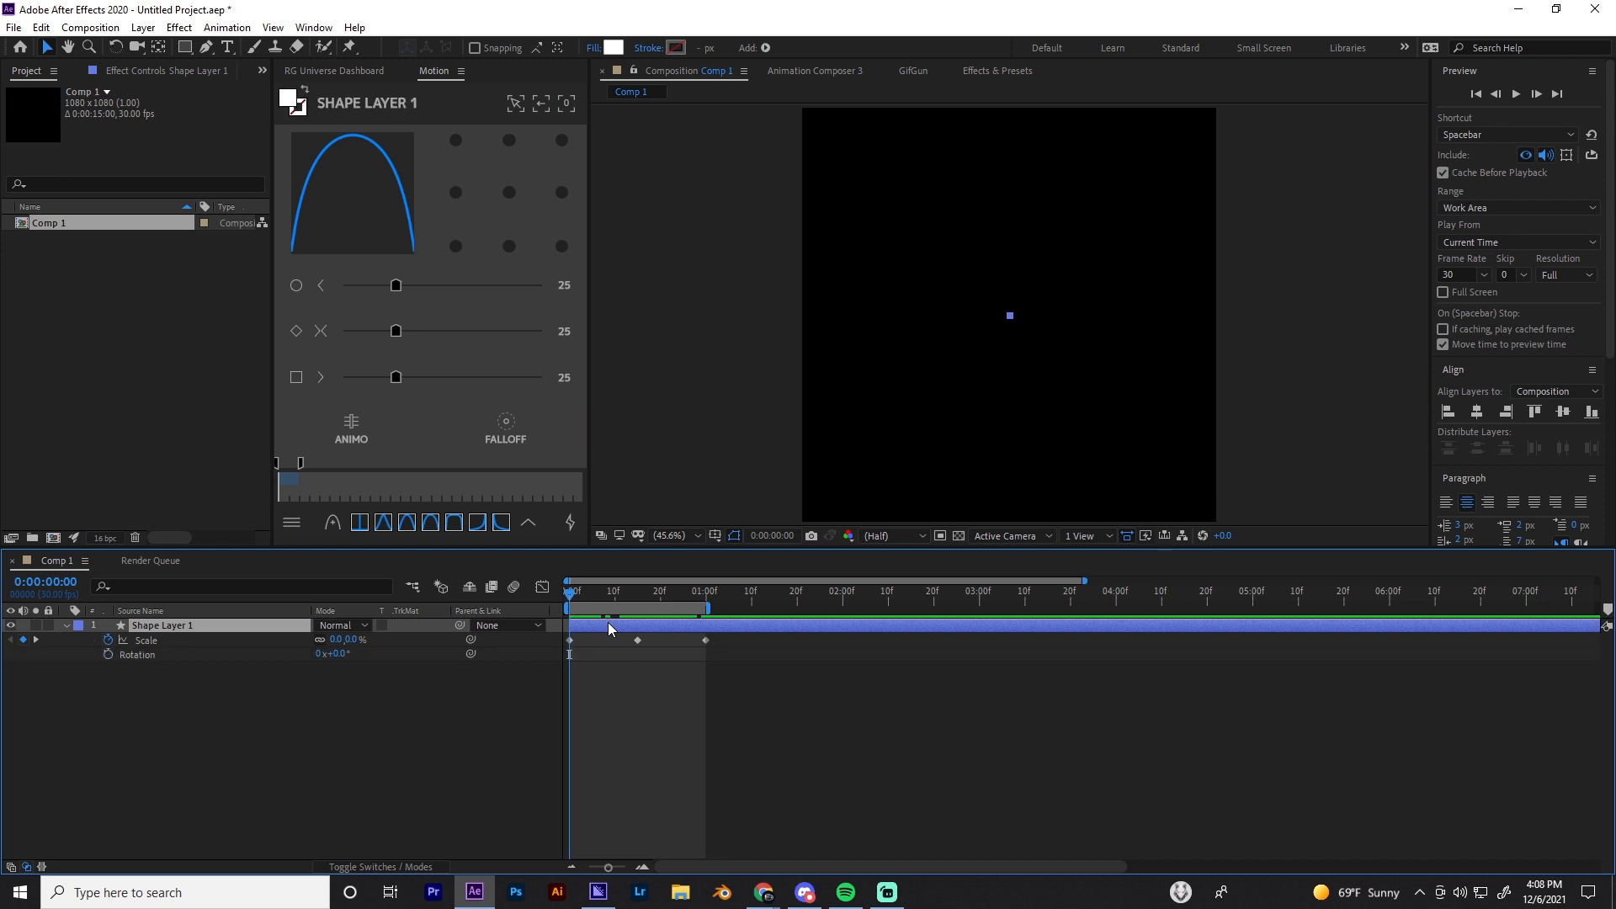
key("shift+p")
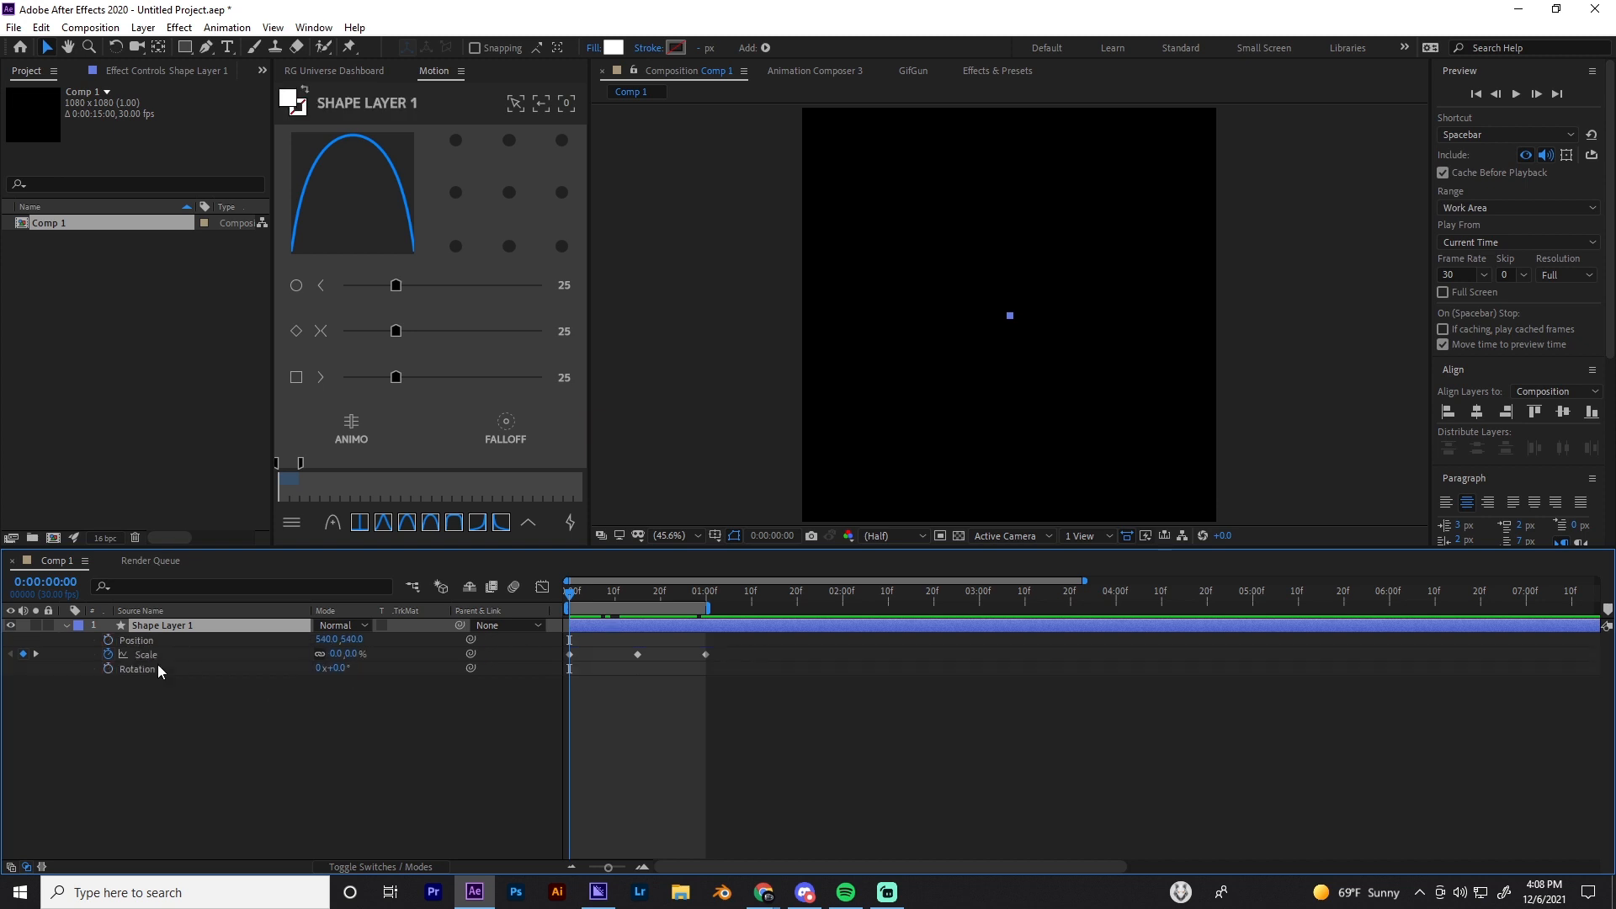
left_click(109, 640)
left_click(109, 669)
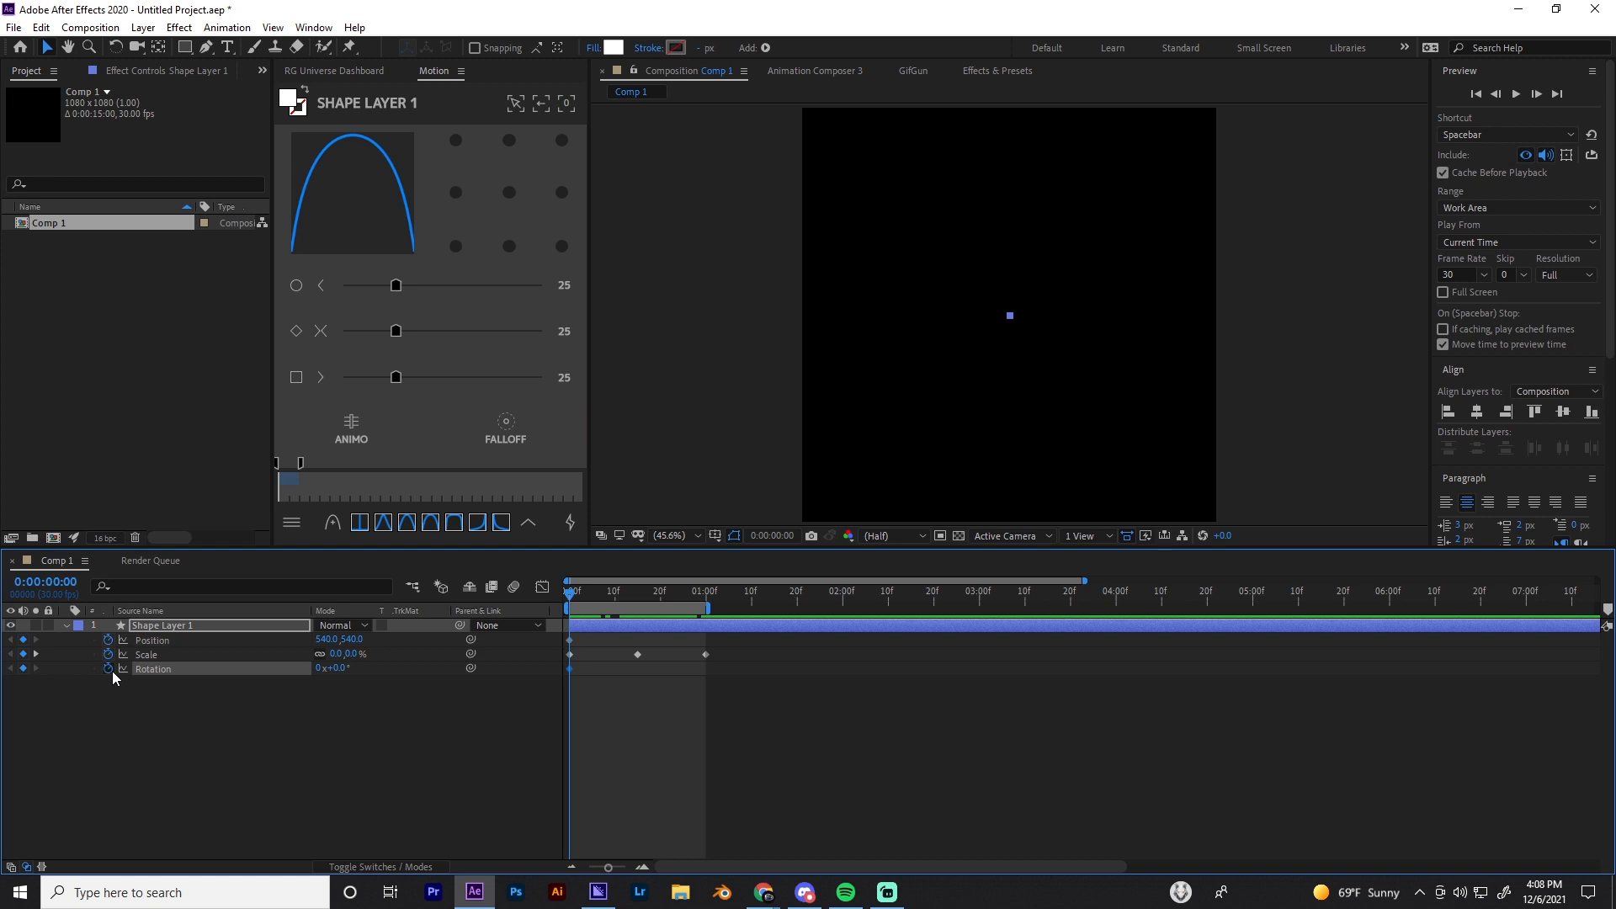
left_click_drag(625, 592, 637, 591)
left_click(570, 641)
left_click_drag(570, 643, 641, 673)
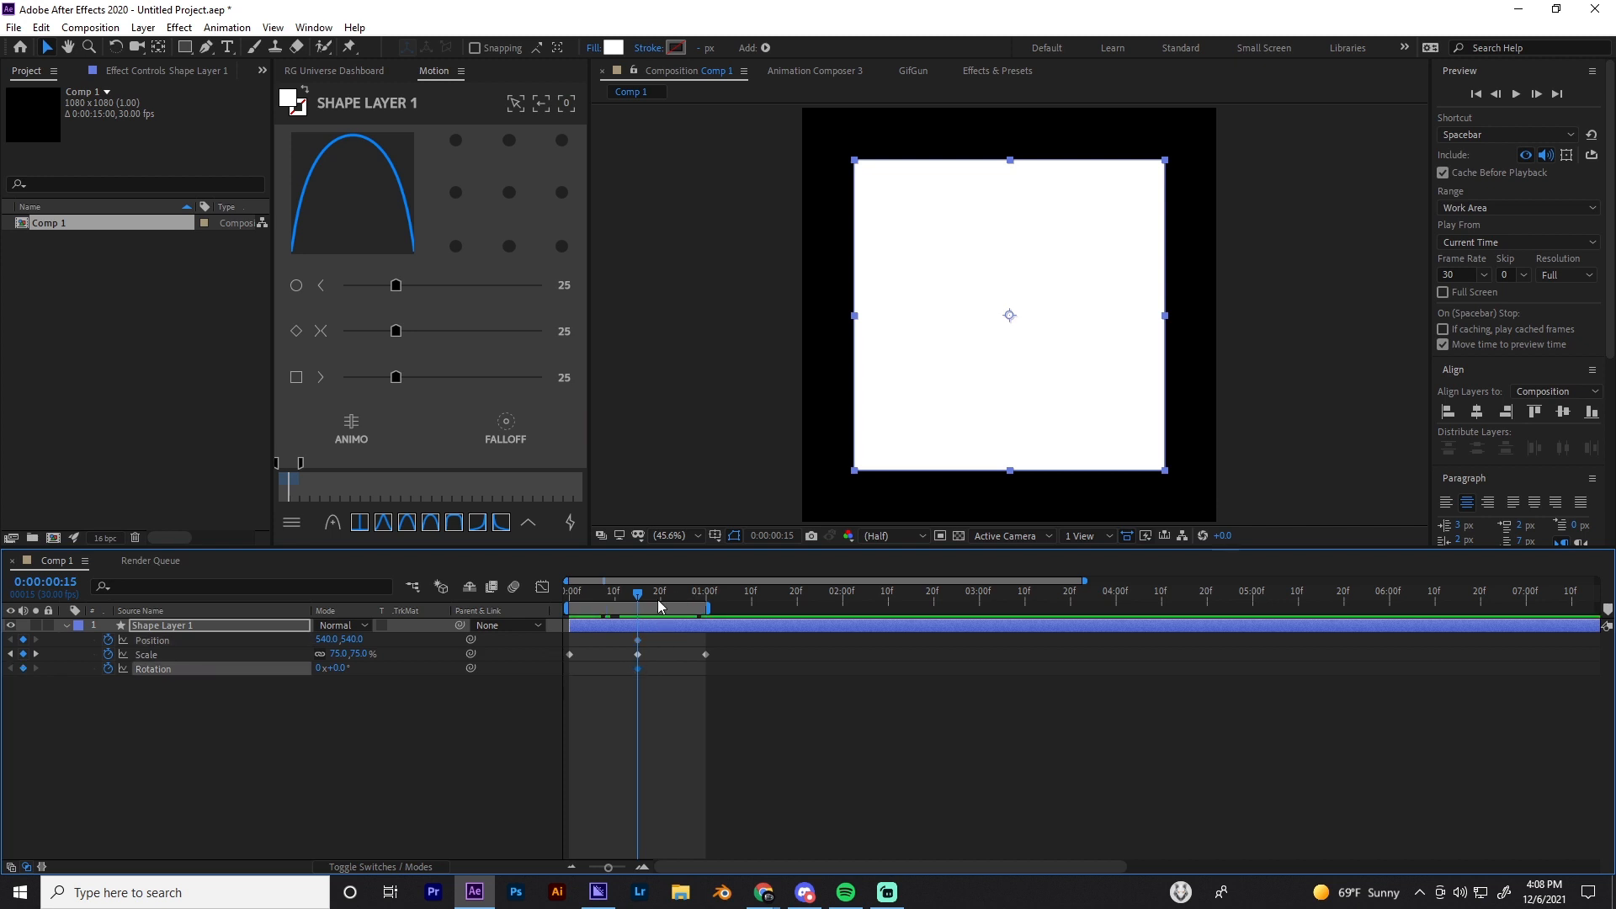
At 0:00:00:00, set the shape layer's Position to 540, 1321 and its Rotation to -1x-79°
left_click_drag(638, 600, 571, 604)
left_click_drag(352, 638, 986, 666)
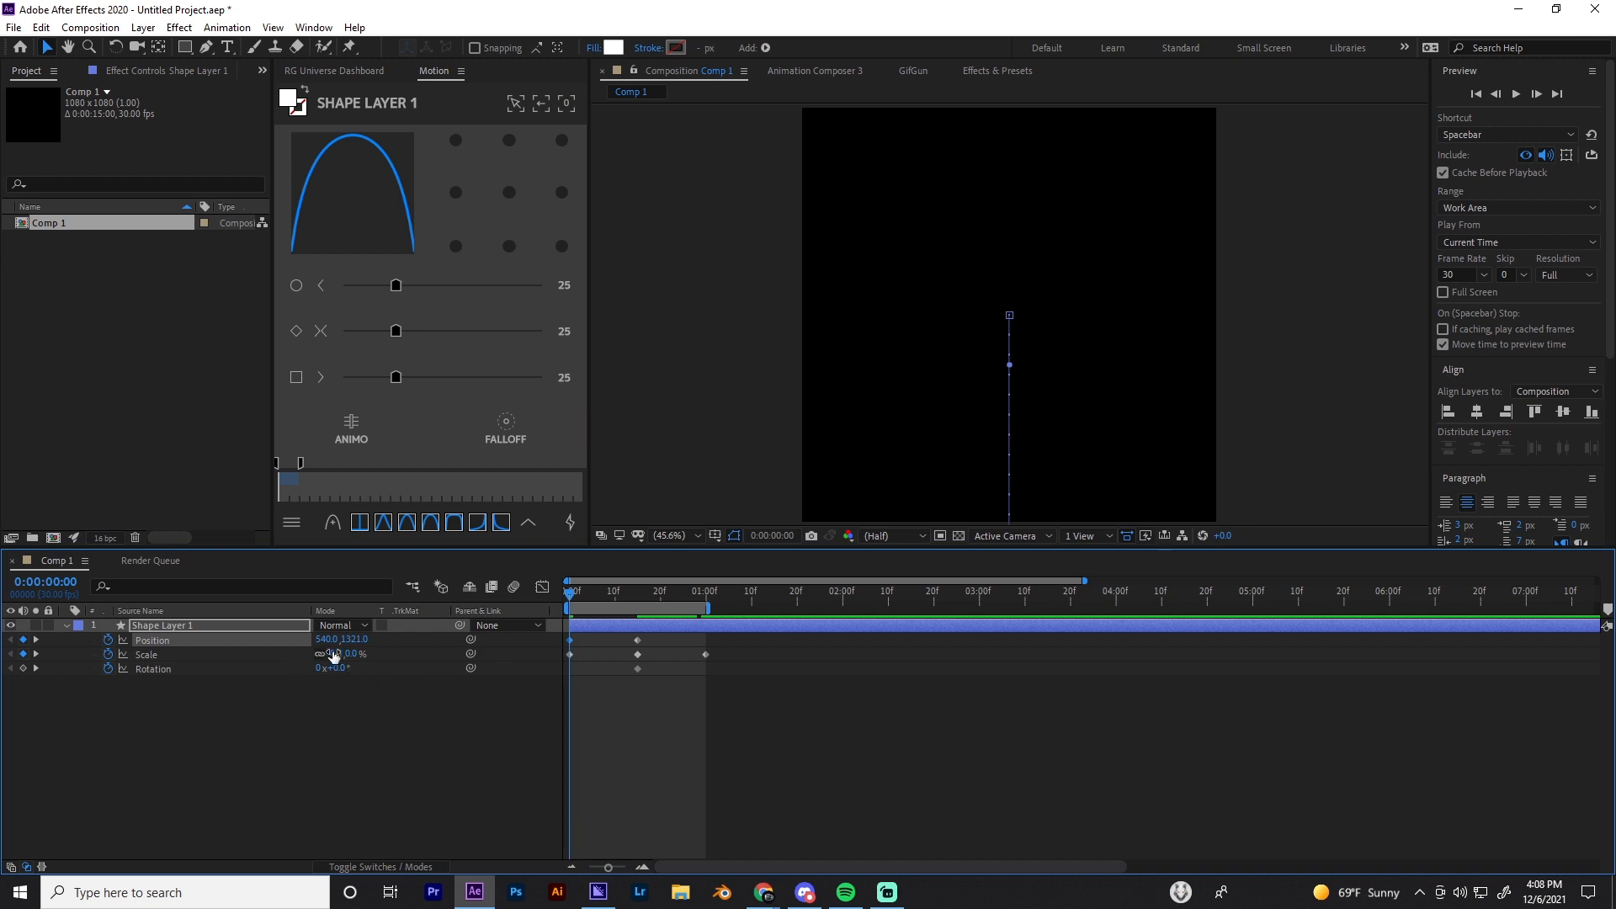
left_click_drag(343, 670, 1, 692)
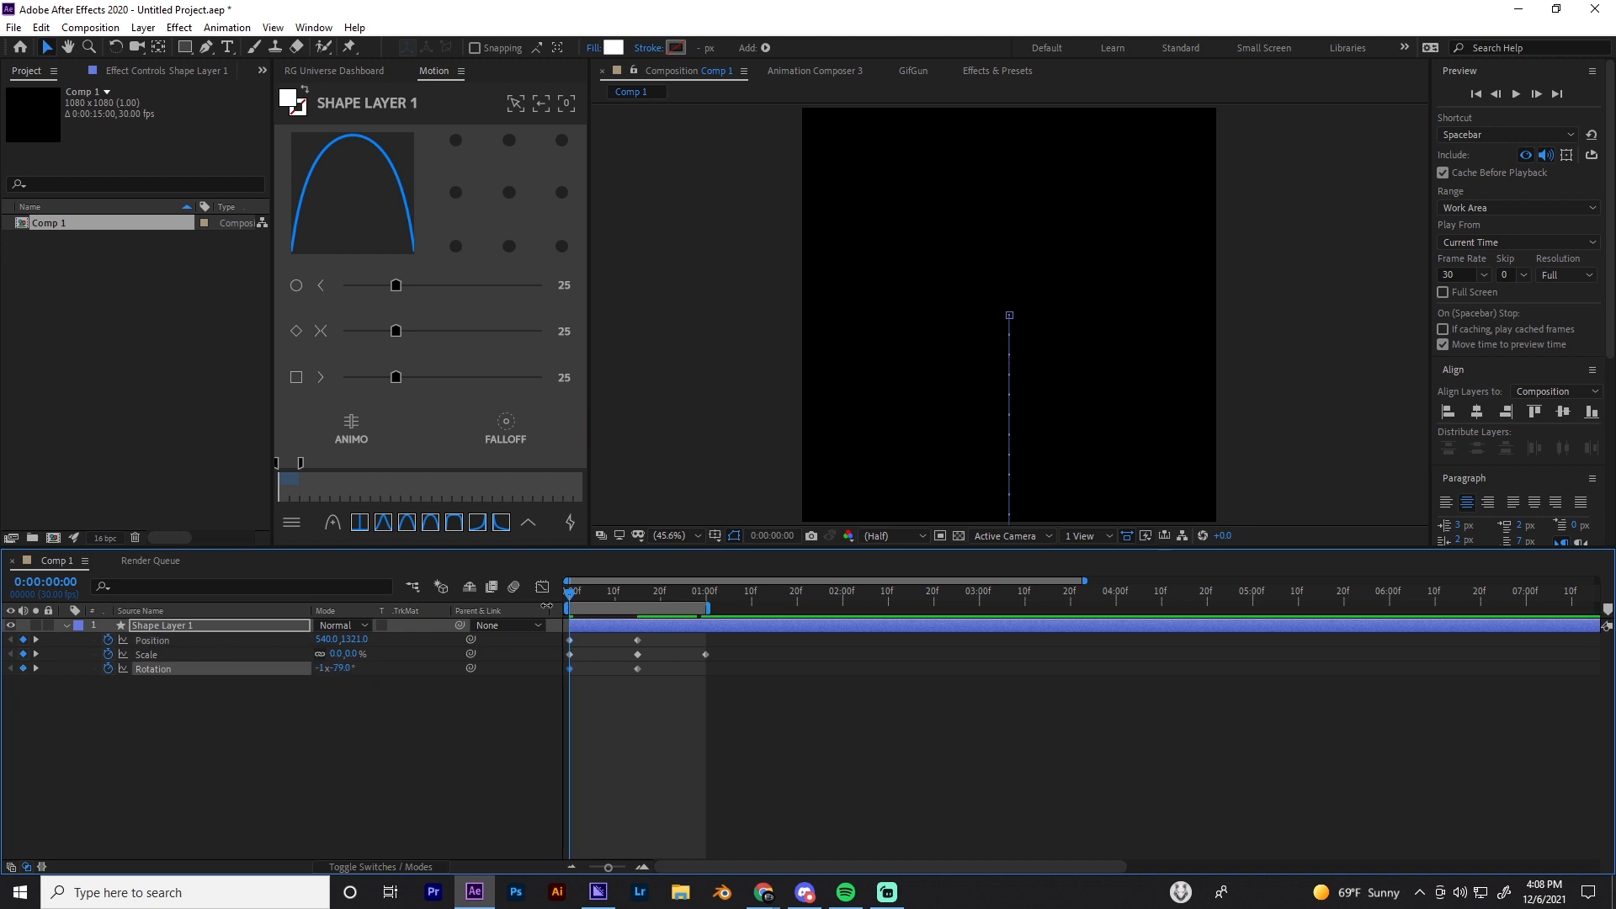
Copy the first Position and Rotation keyframes of the shape layer to 0:00:01:00
left_click_drag(570, 593, 701, 623)
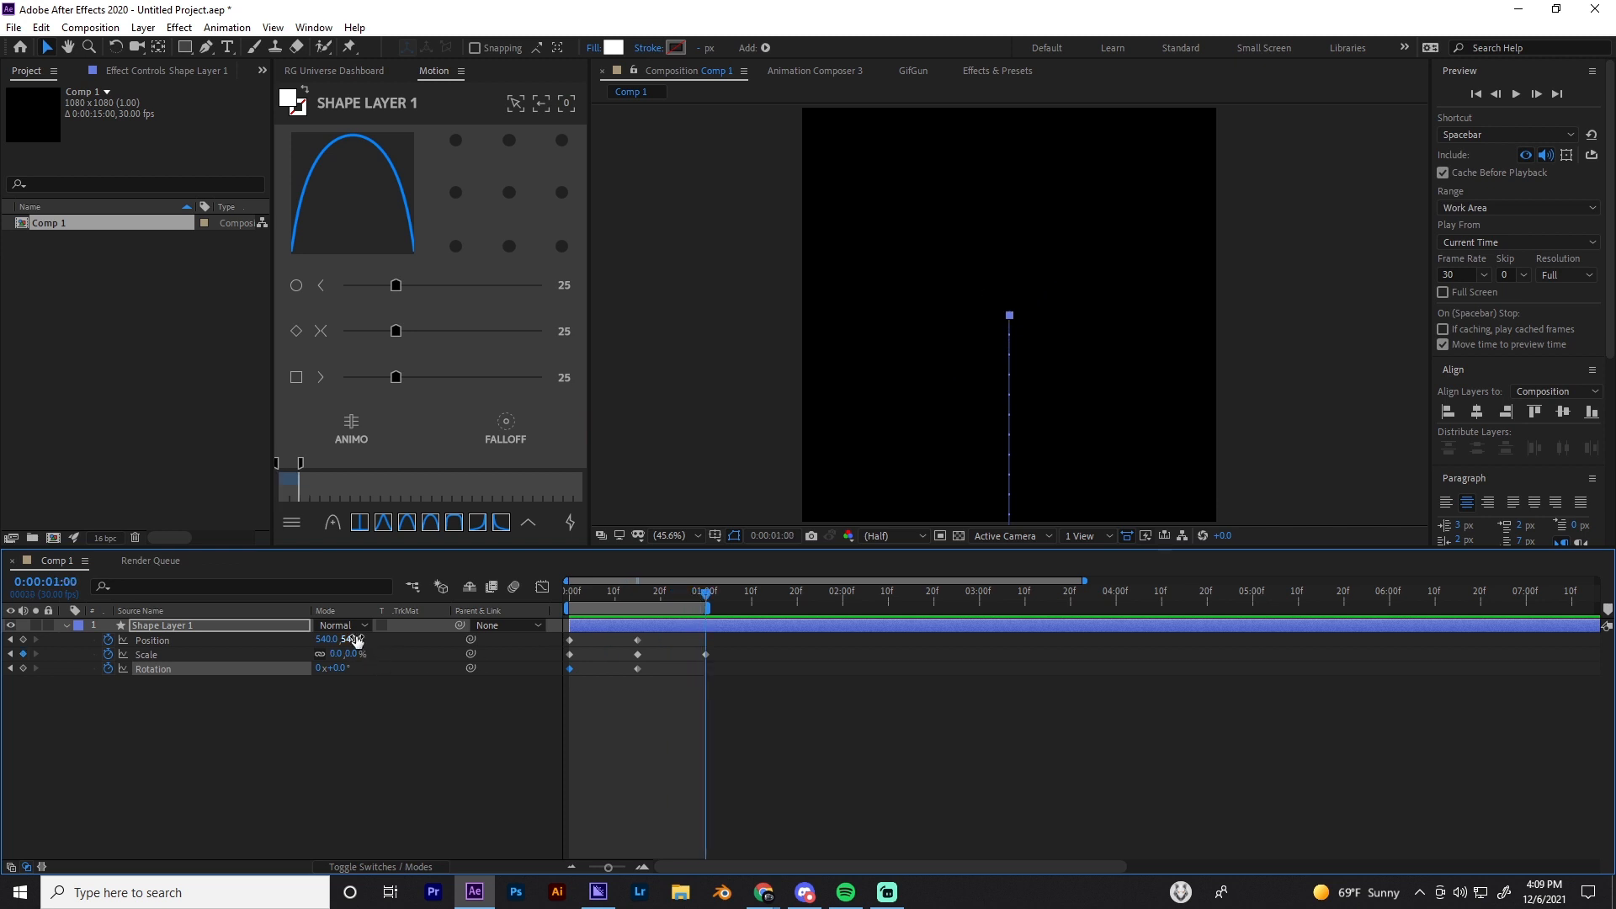
left_click_drag(659, 618, 707, 601)
left_click_drag(358, 640, 555, 672)
key("ctrl+z")
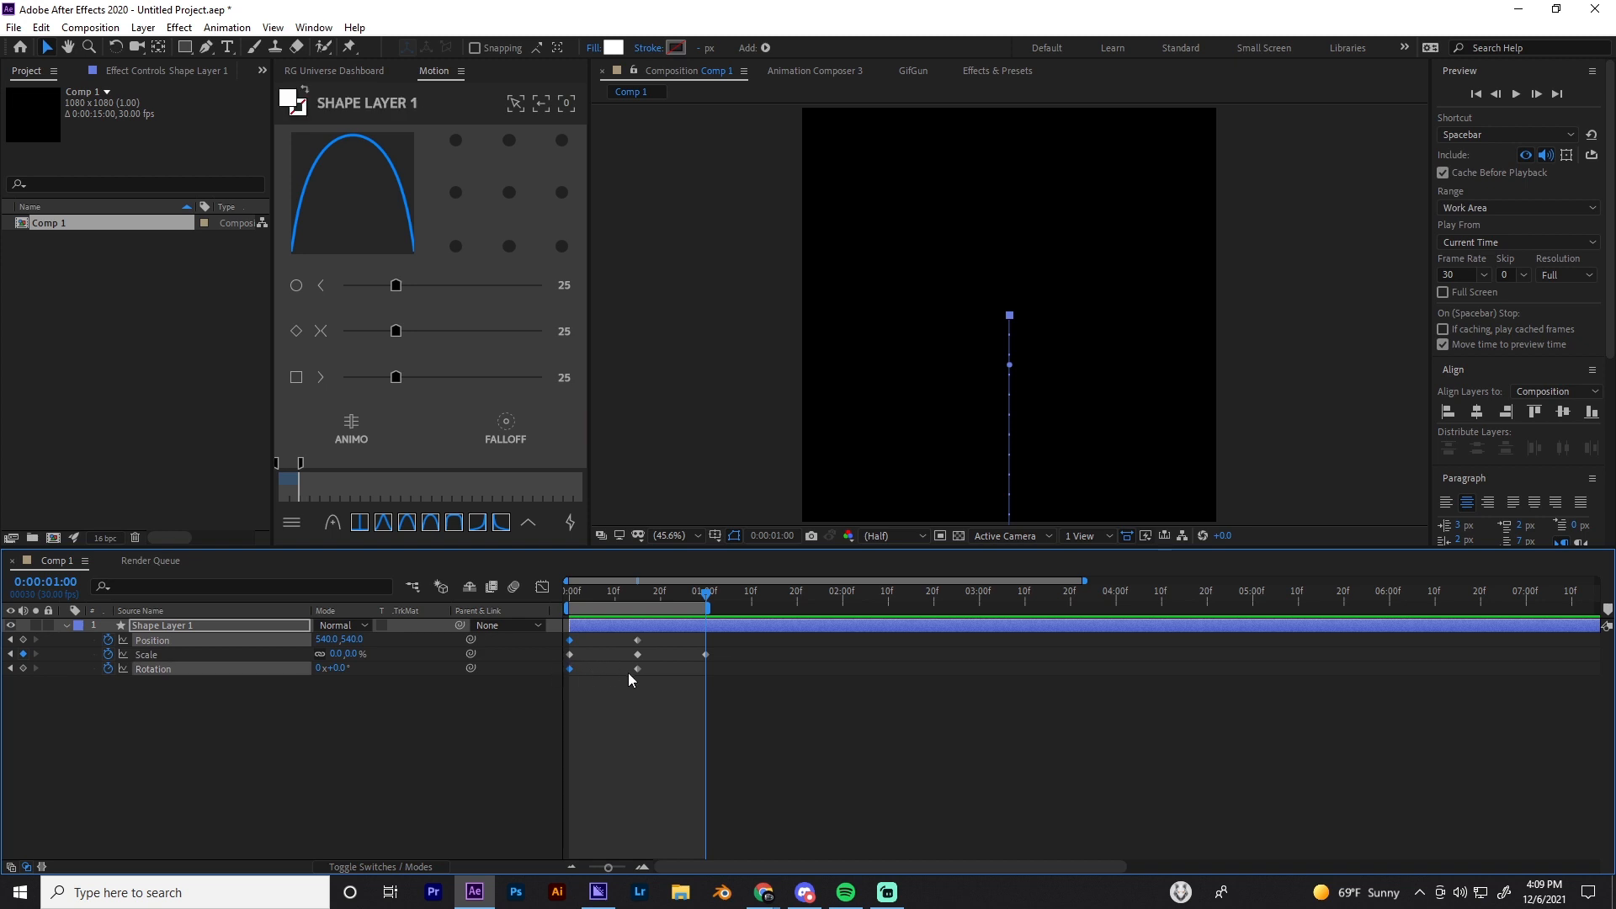
left_click(683, 719)
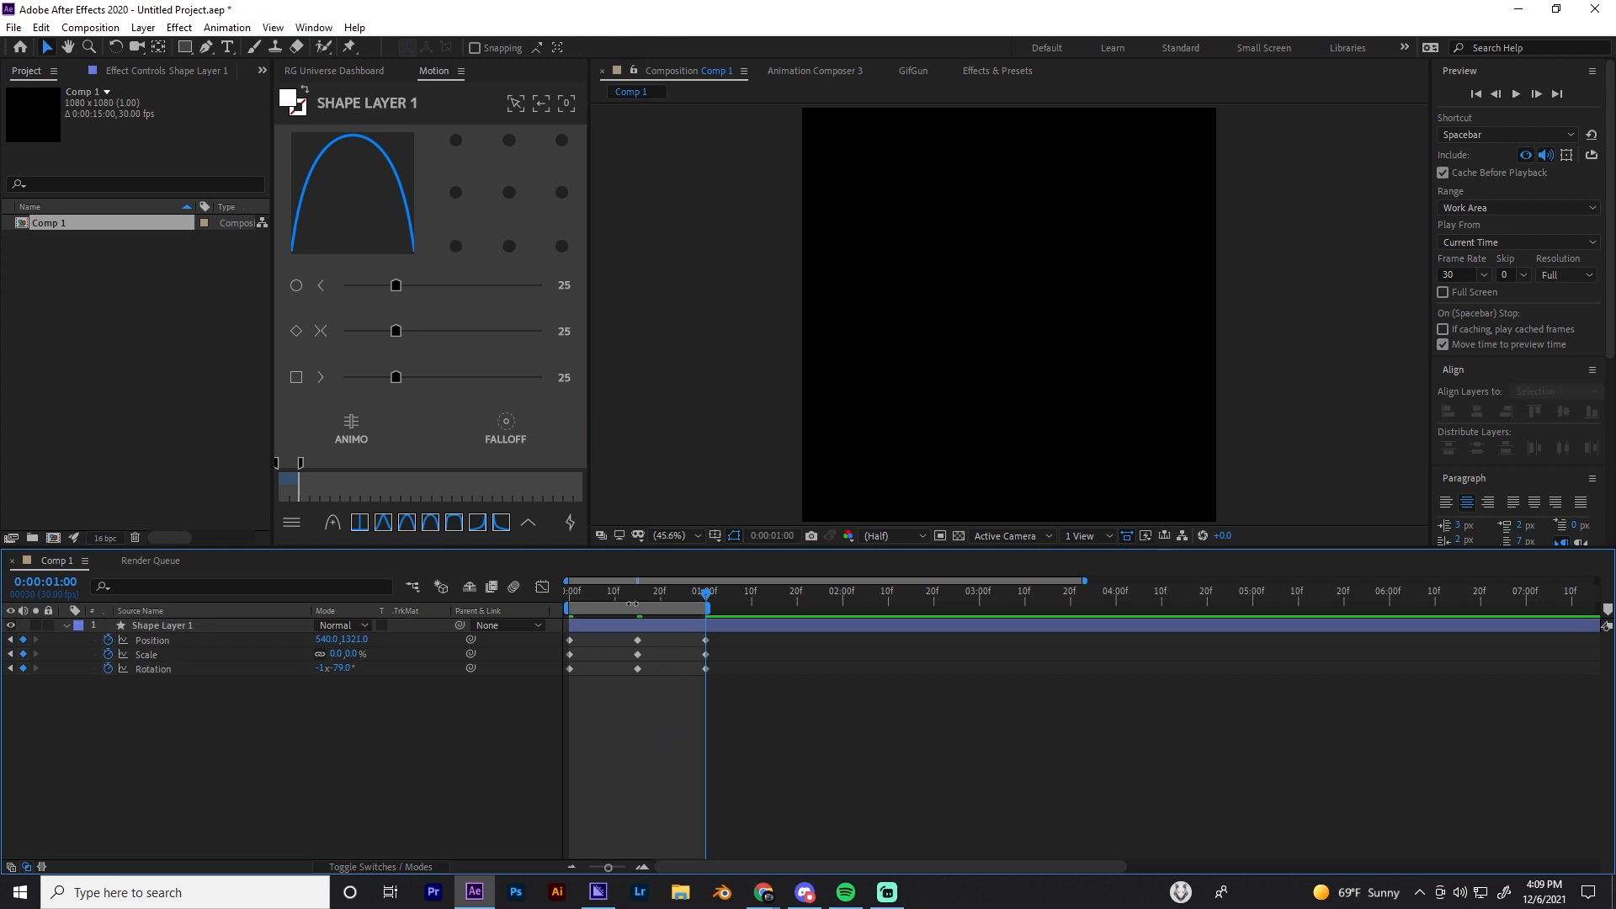
Scrub through the second half of the loop to check the square's movement and rotation
left_click_drag(637, 602, 660, 659)
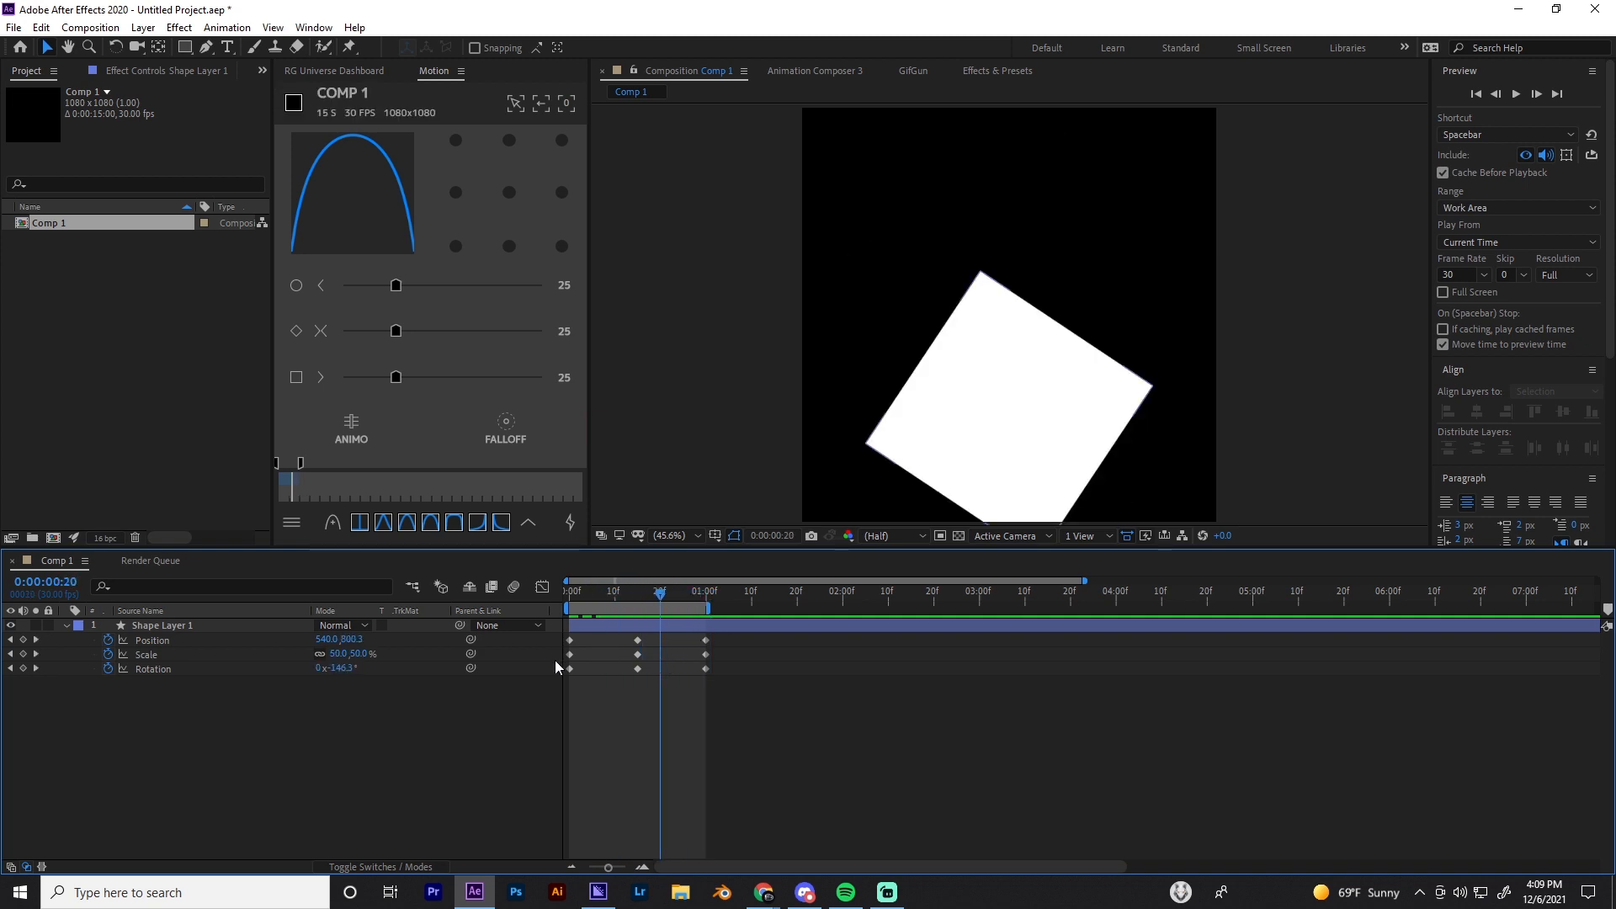
left_click(209, 630)
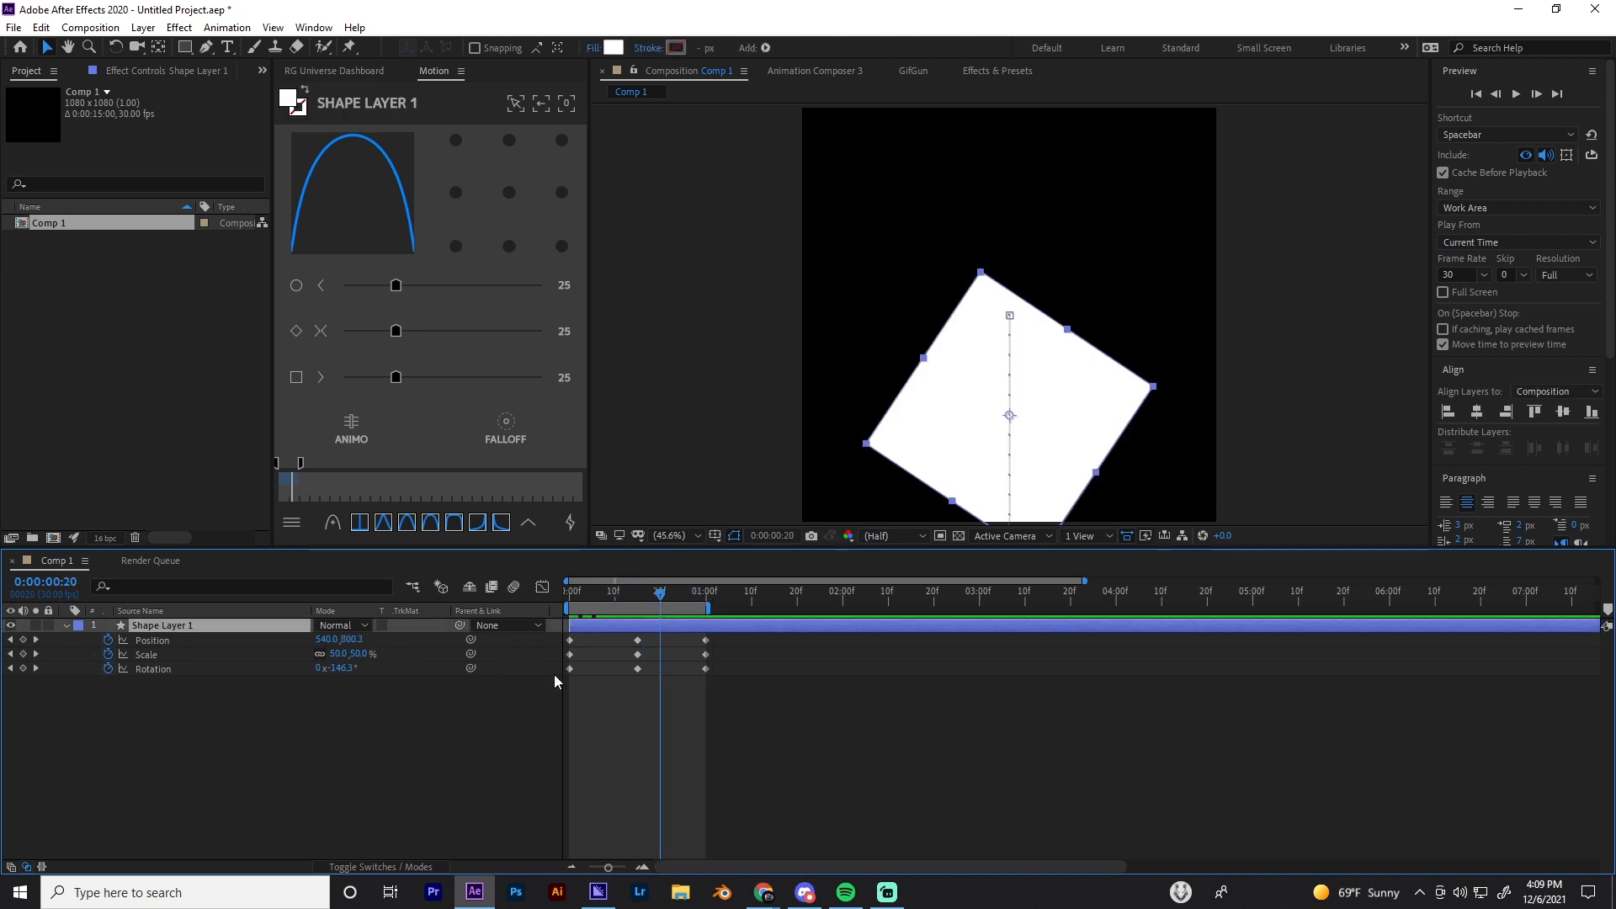
left_click(589, 716)
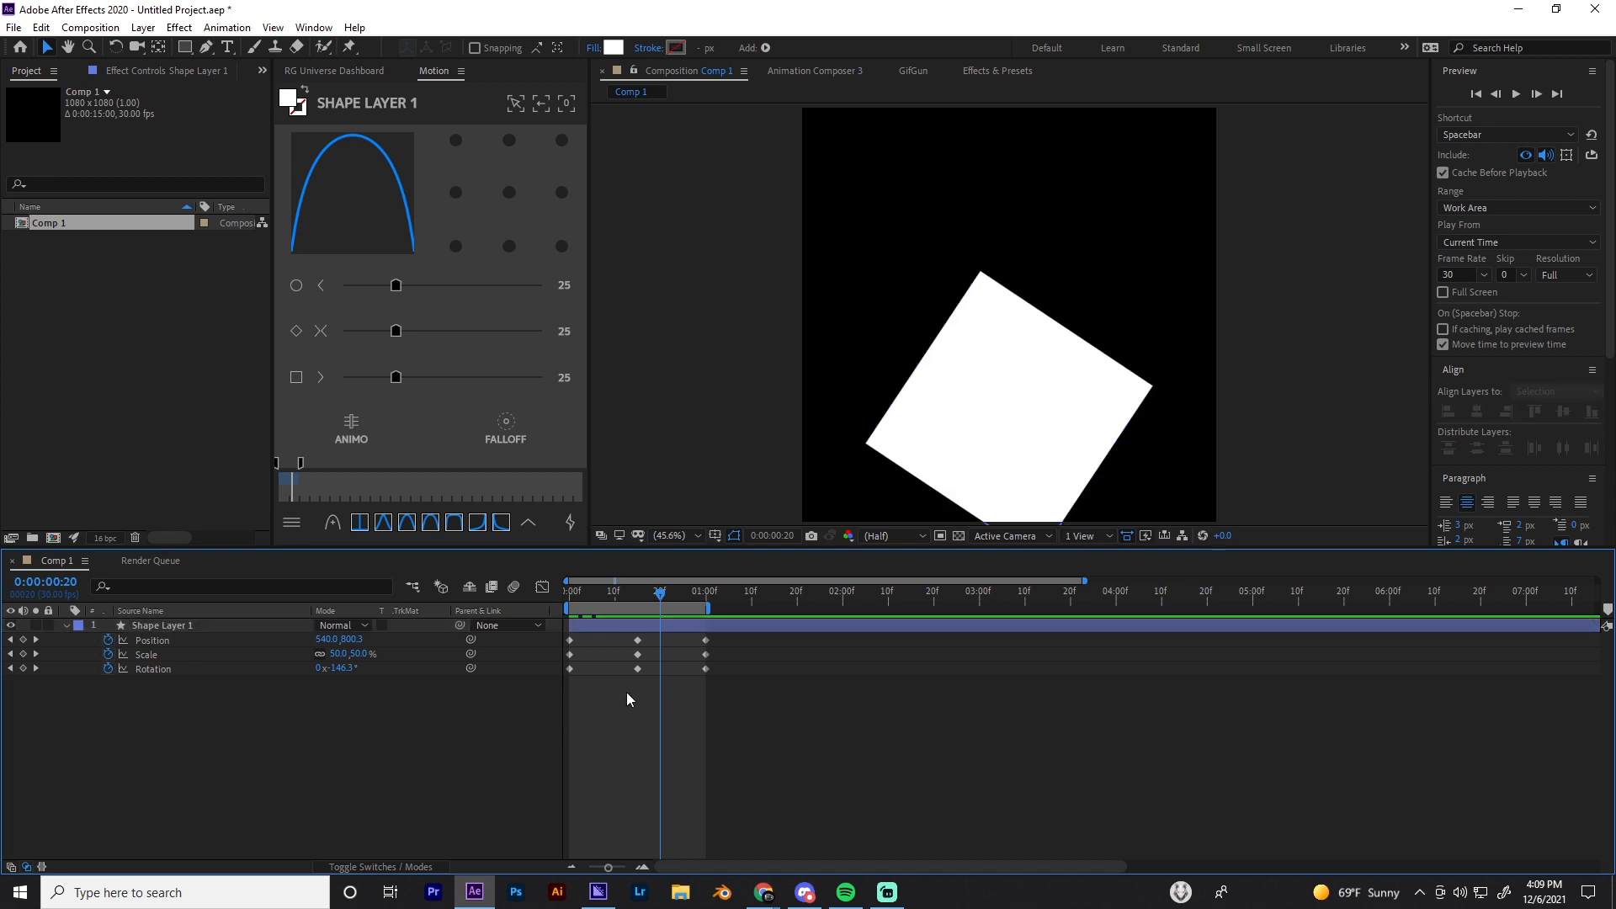
Delete the Position, Scale and Rotation keyframes at 0:00:01:00 and move the middle ones to 0:00:00:29
left_click(628, 599)
left_click_drag(628, 598, 734, 675)
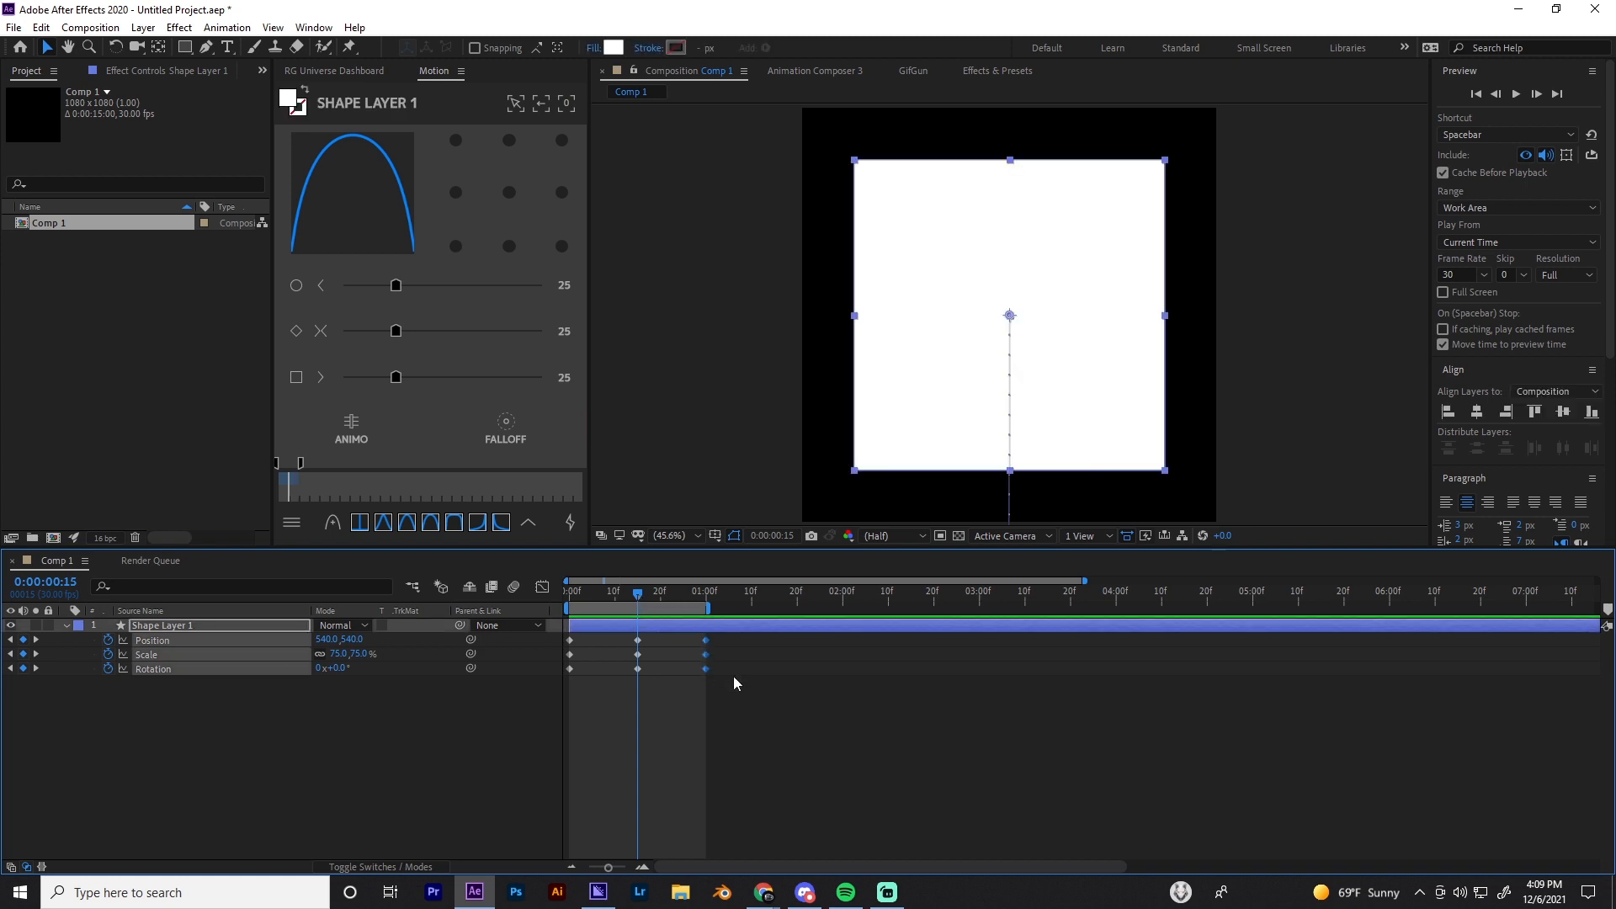
key("Delete")
left_click_drag(593, 608, 698, 657)
left_click(592, 607)
left_click_drag(580, 608, 702, 620)
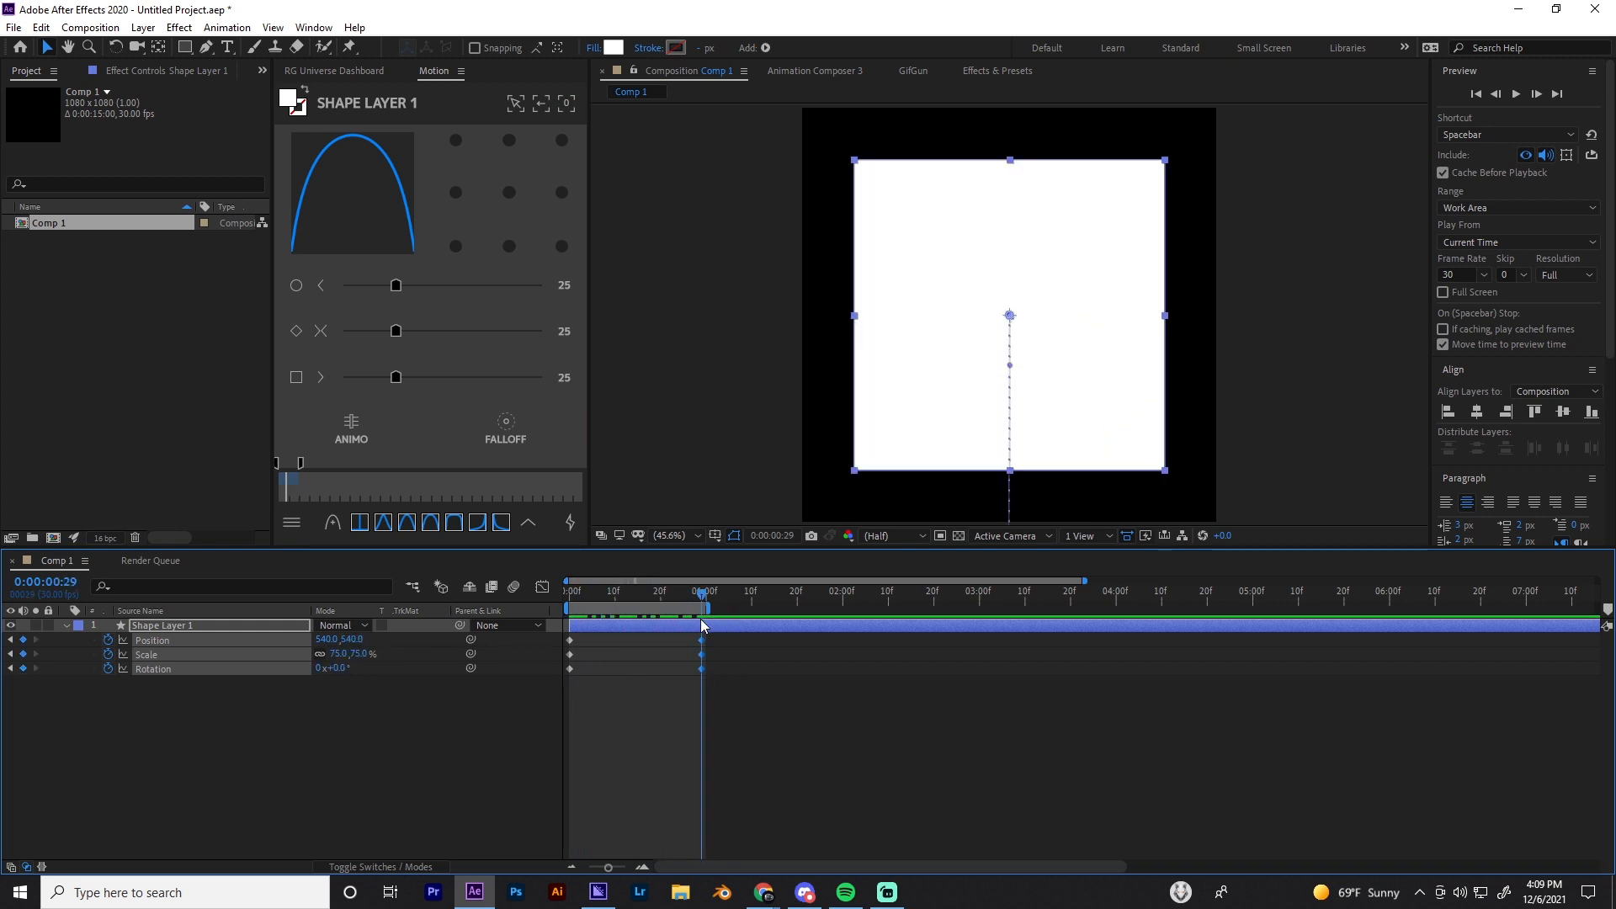
Extend the work area to end just before 0:00:02:00 and select the shape layer
left_click_drag(698, 599, 830, 608)
left_click(617, 648)
left_click(628, 625)
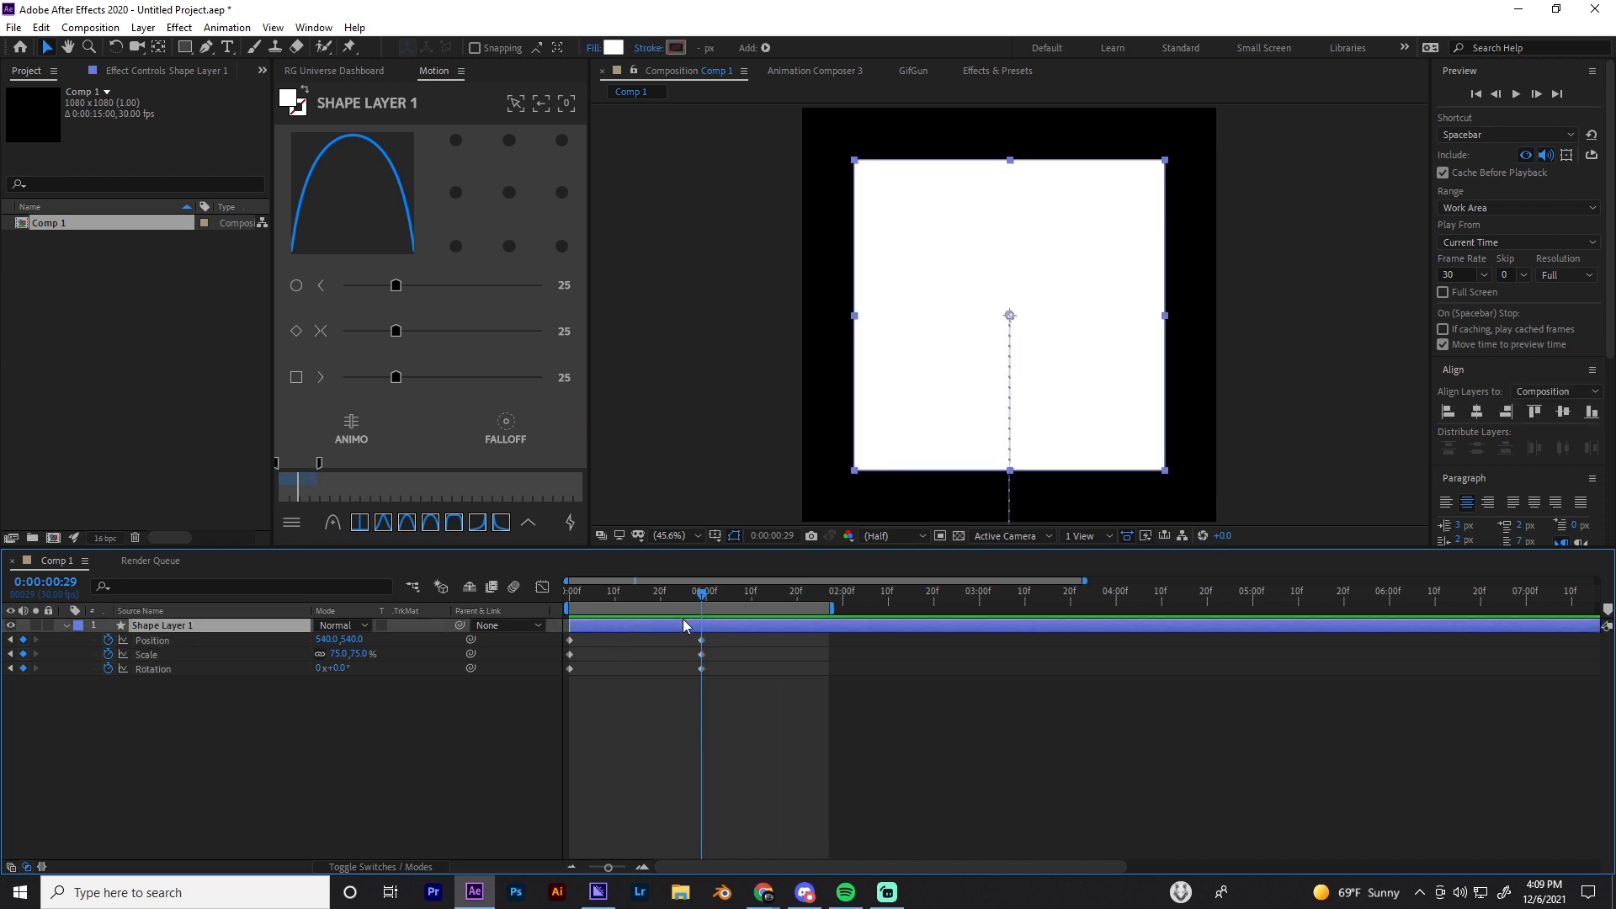
key("ctrl+s")
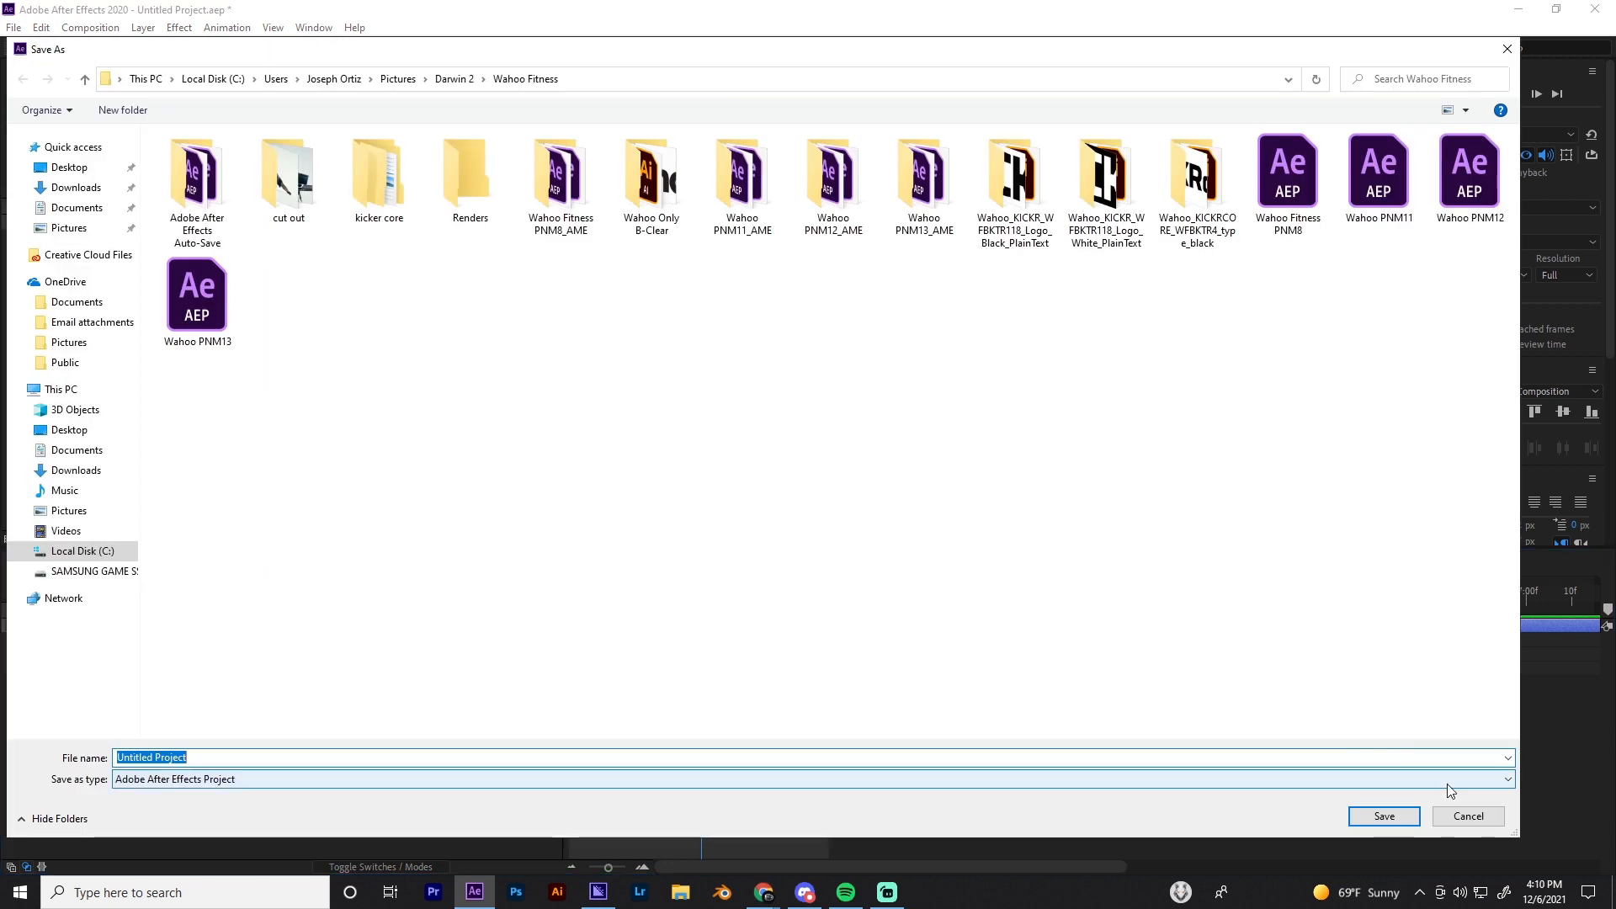
left_click(1469, 813)
left_click(588, 745)
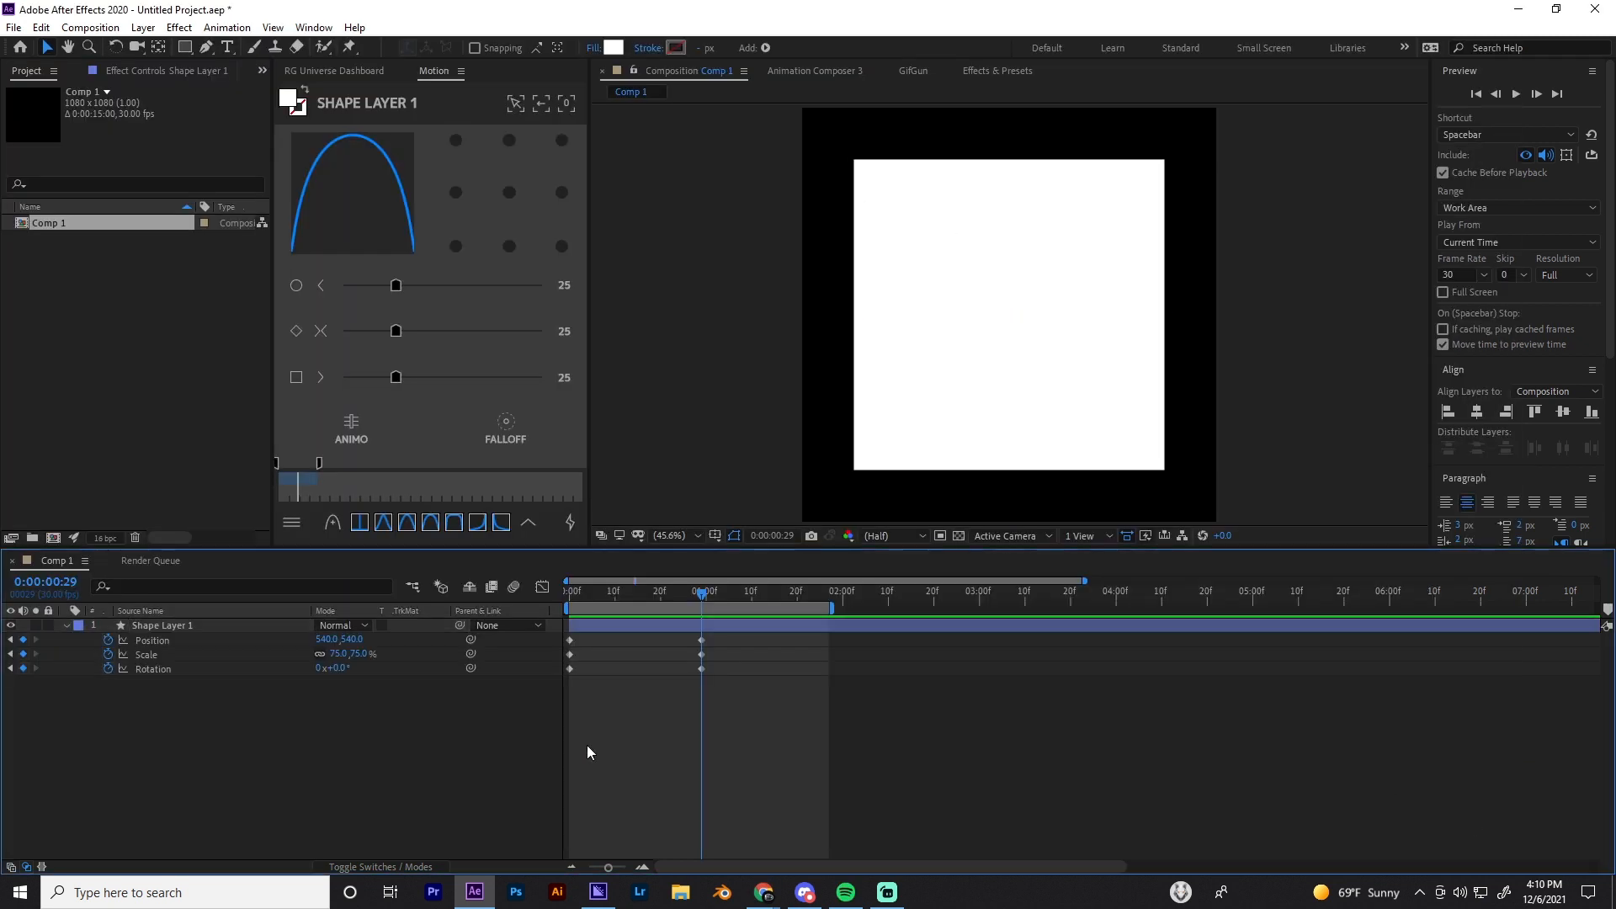
Preview the entrance animation and duplicate the animated shape layer three times
left_click(617, 627)
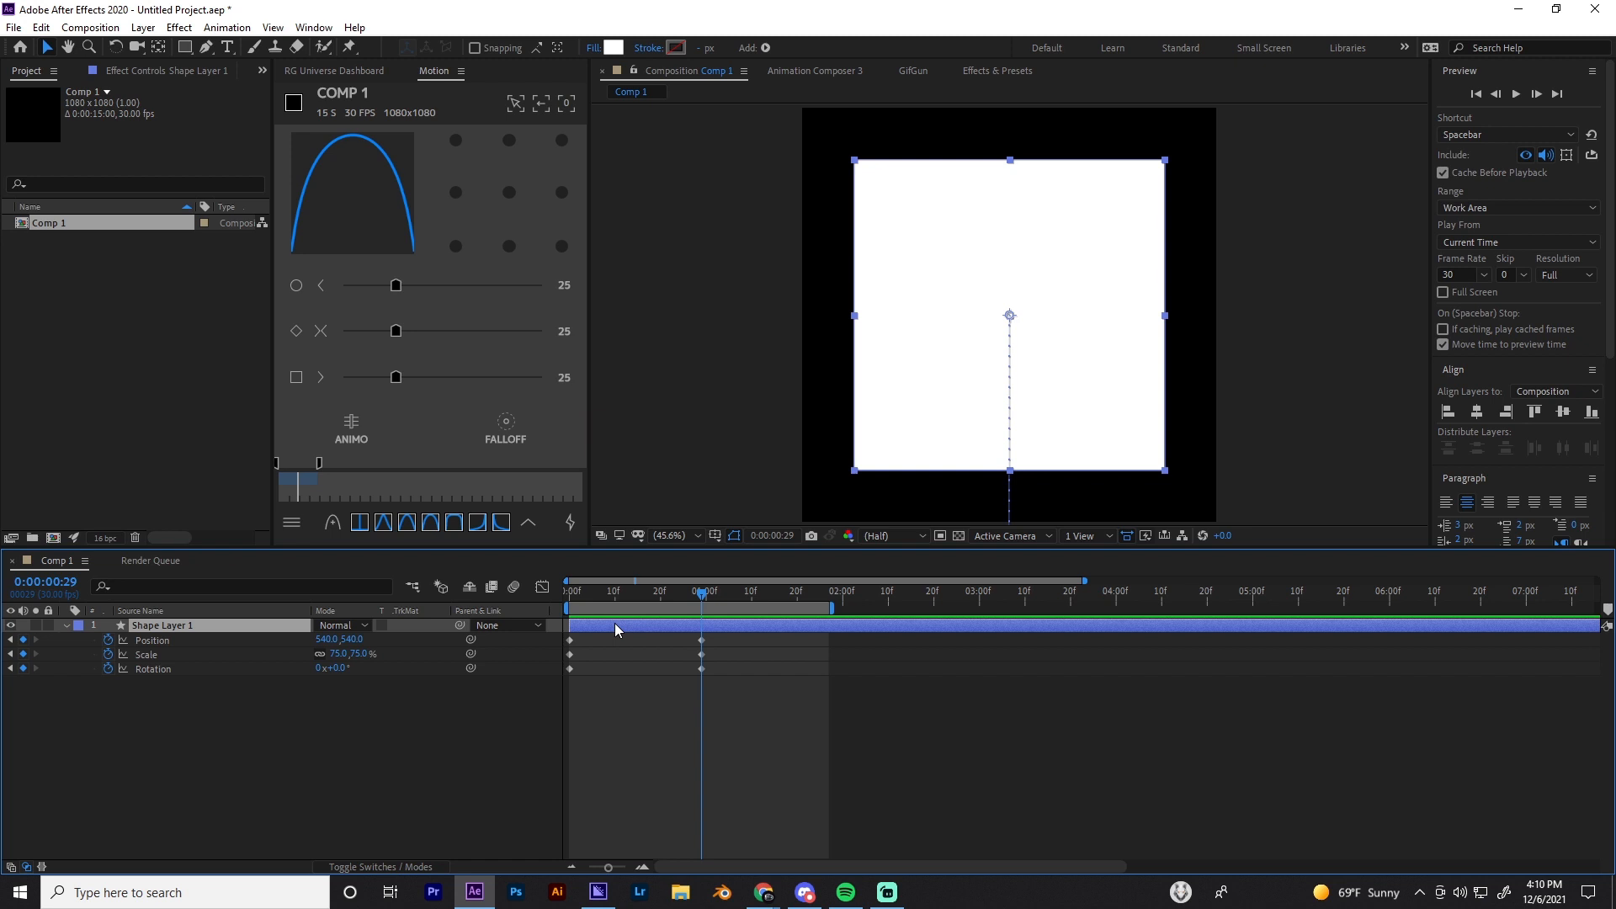
key("space")
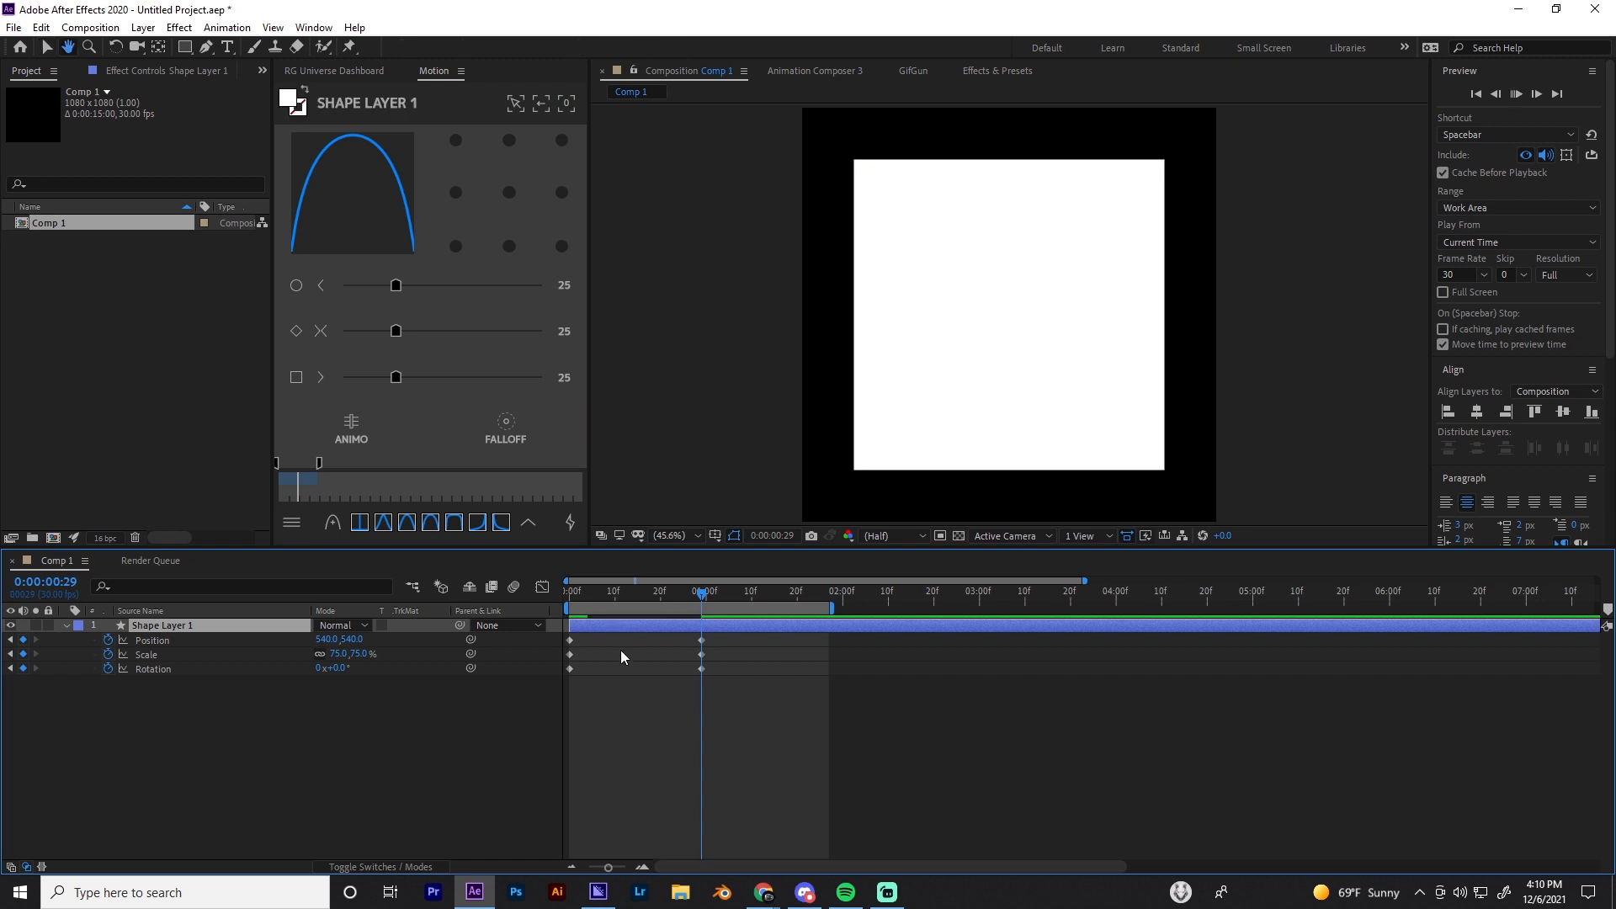
key("space")
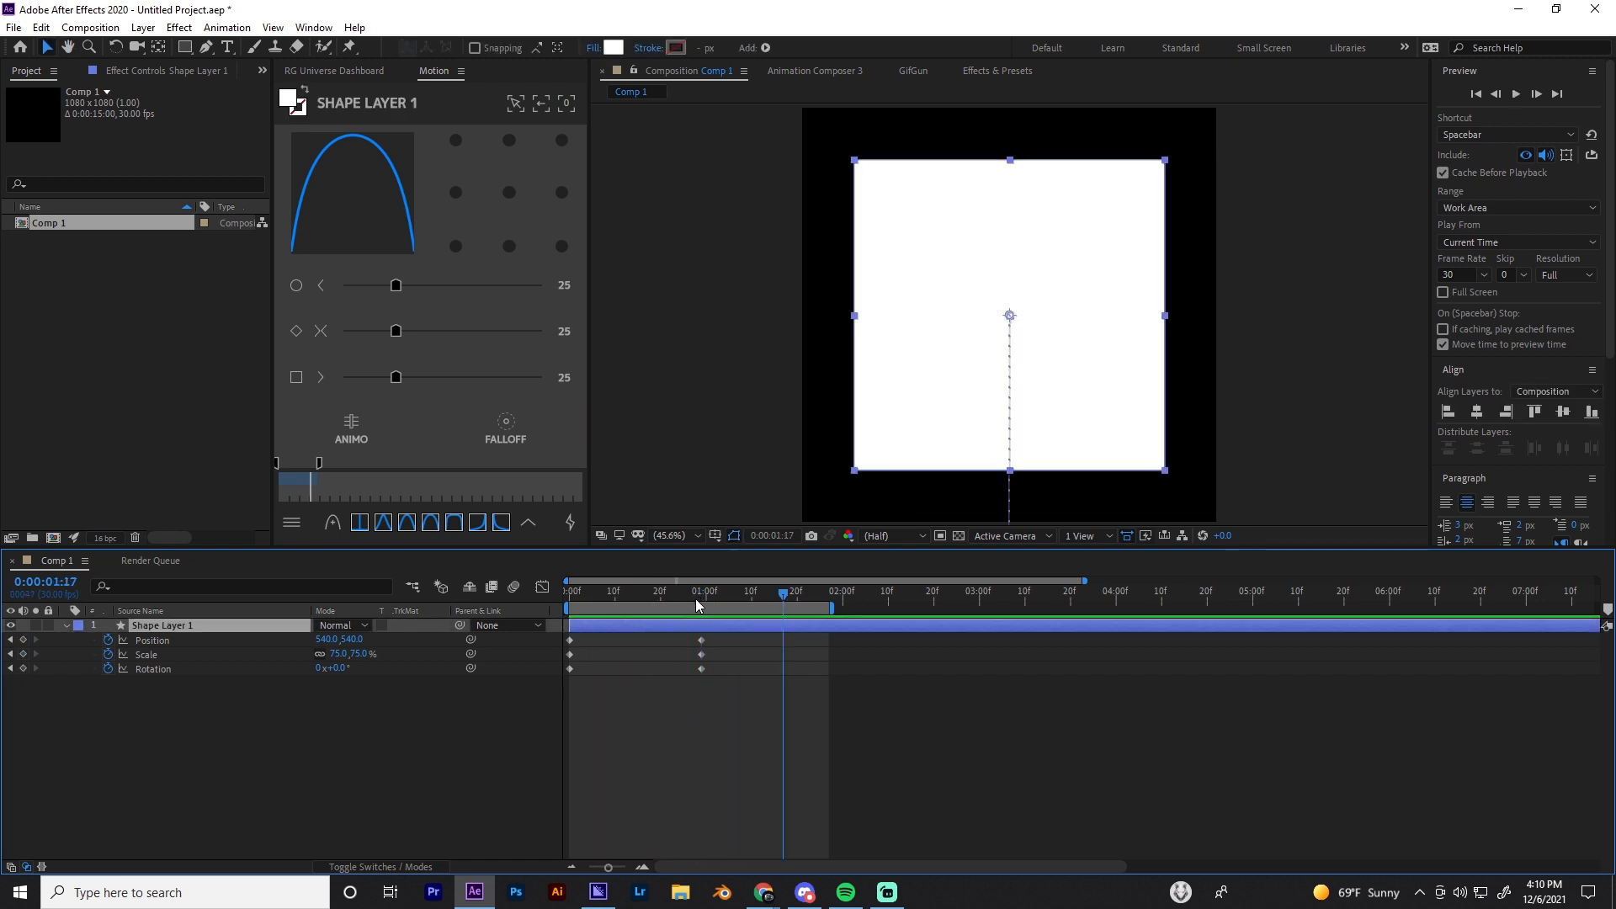
key("ctrl+d")
key("ctrl+d")
key("ctrl+d")
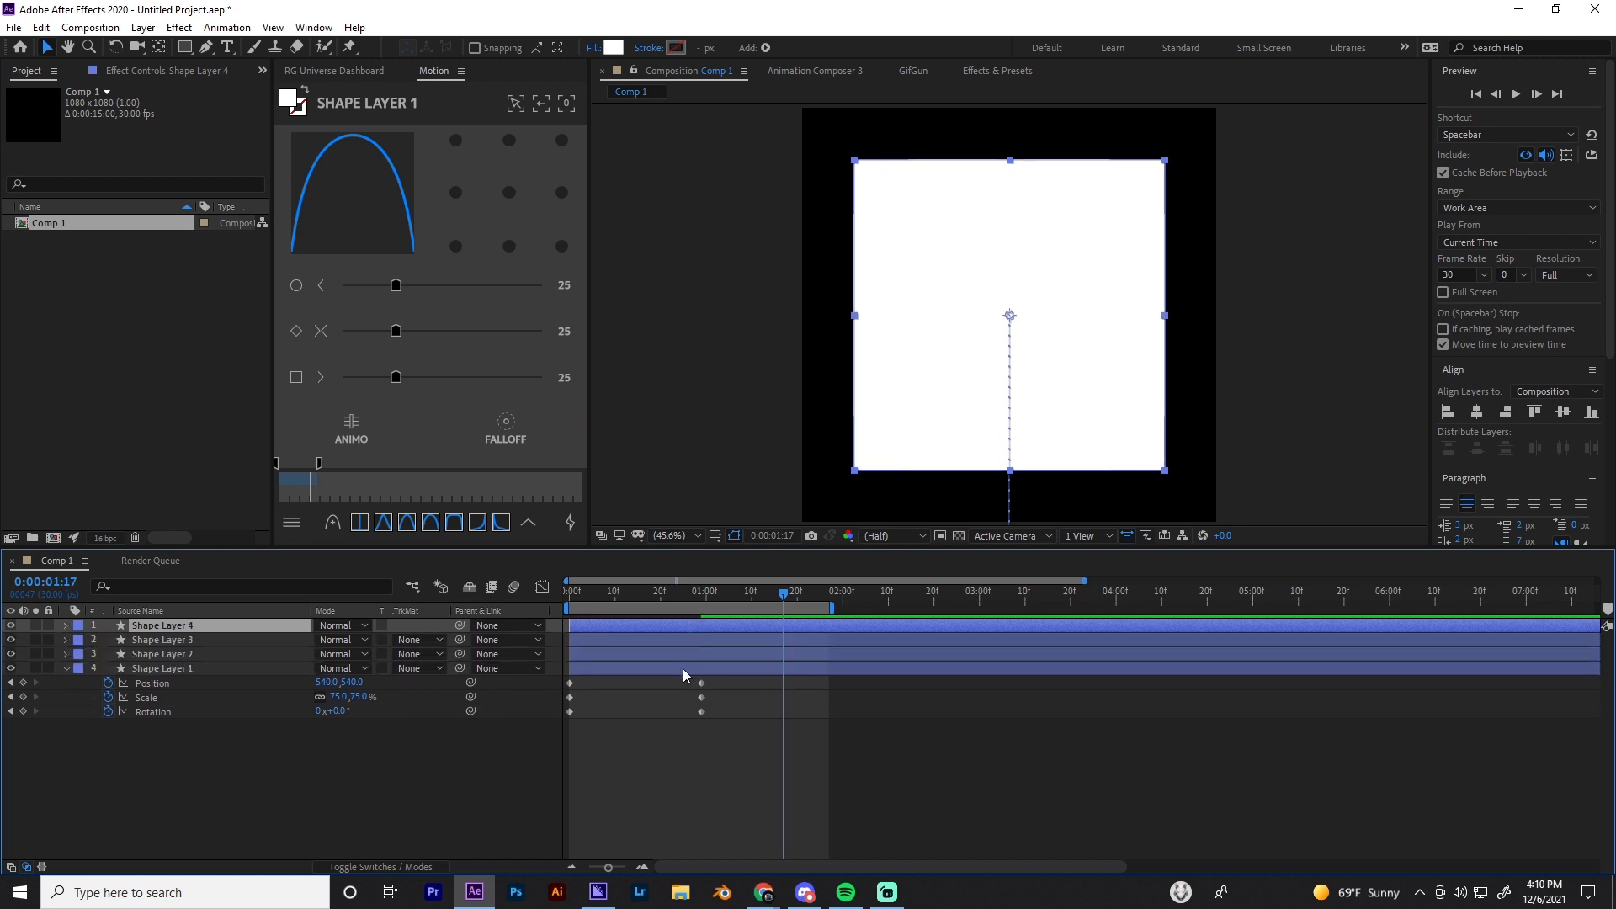
At 0:00:00:29, spread the four overlapping squares apart by moving each shape layer to a different area of the composition
key("ctrl+shift+a")
key("j")
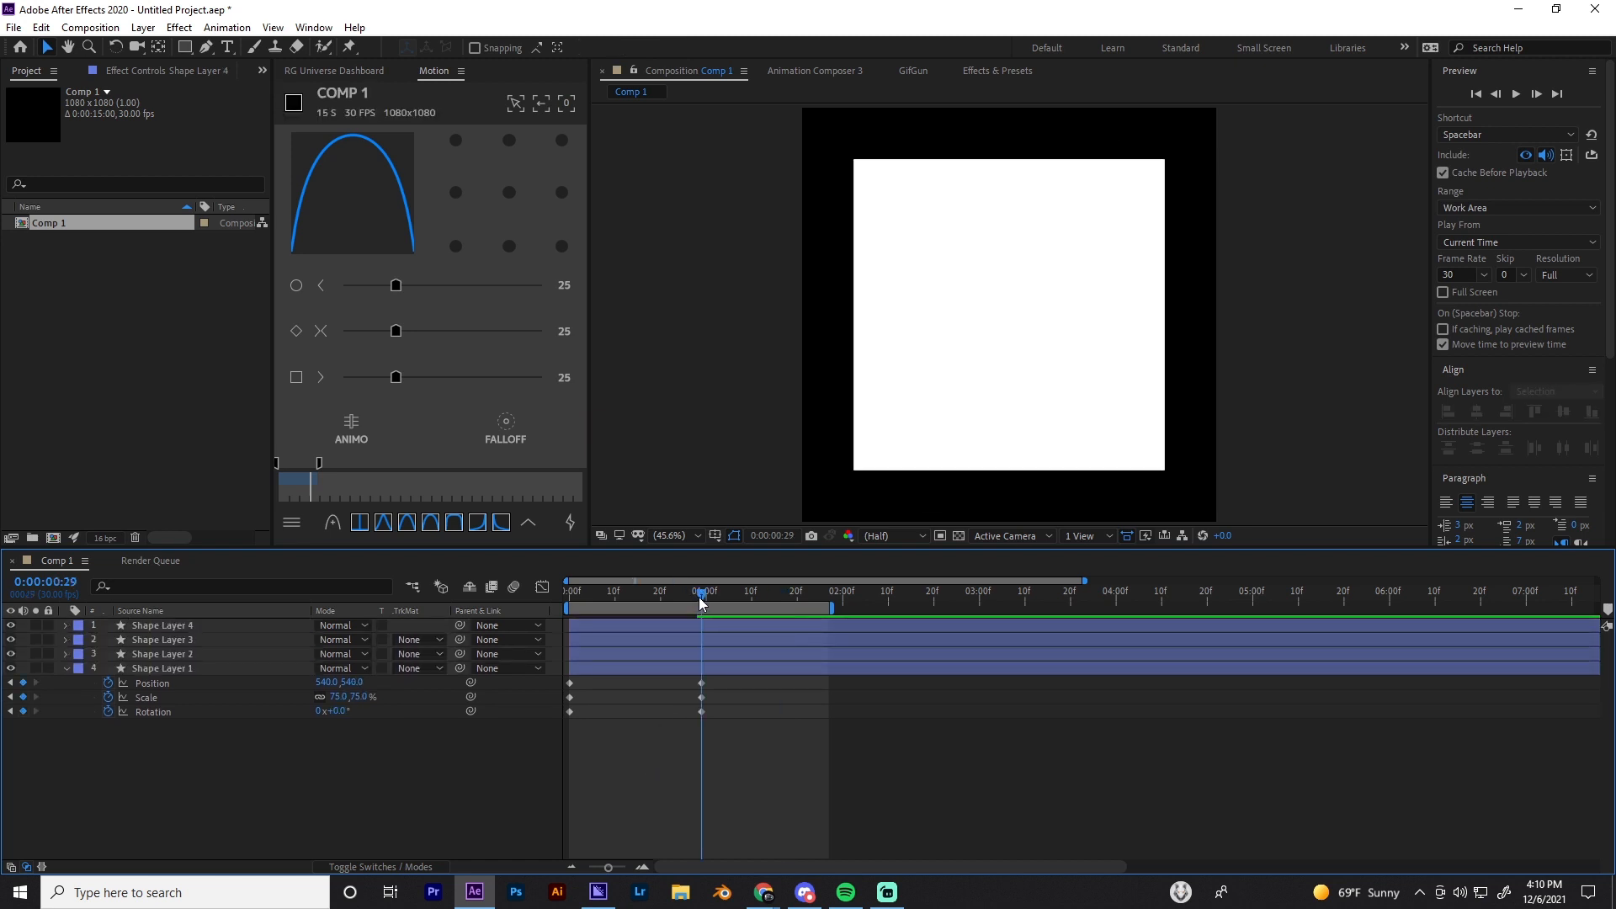
left_click(674, 630)
left_click_drag(951, 376, 688, 291)
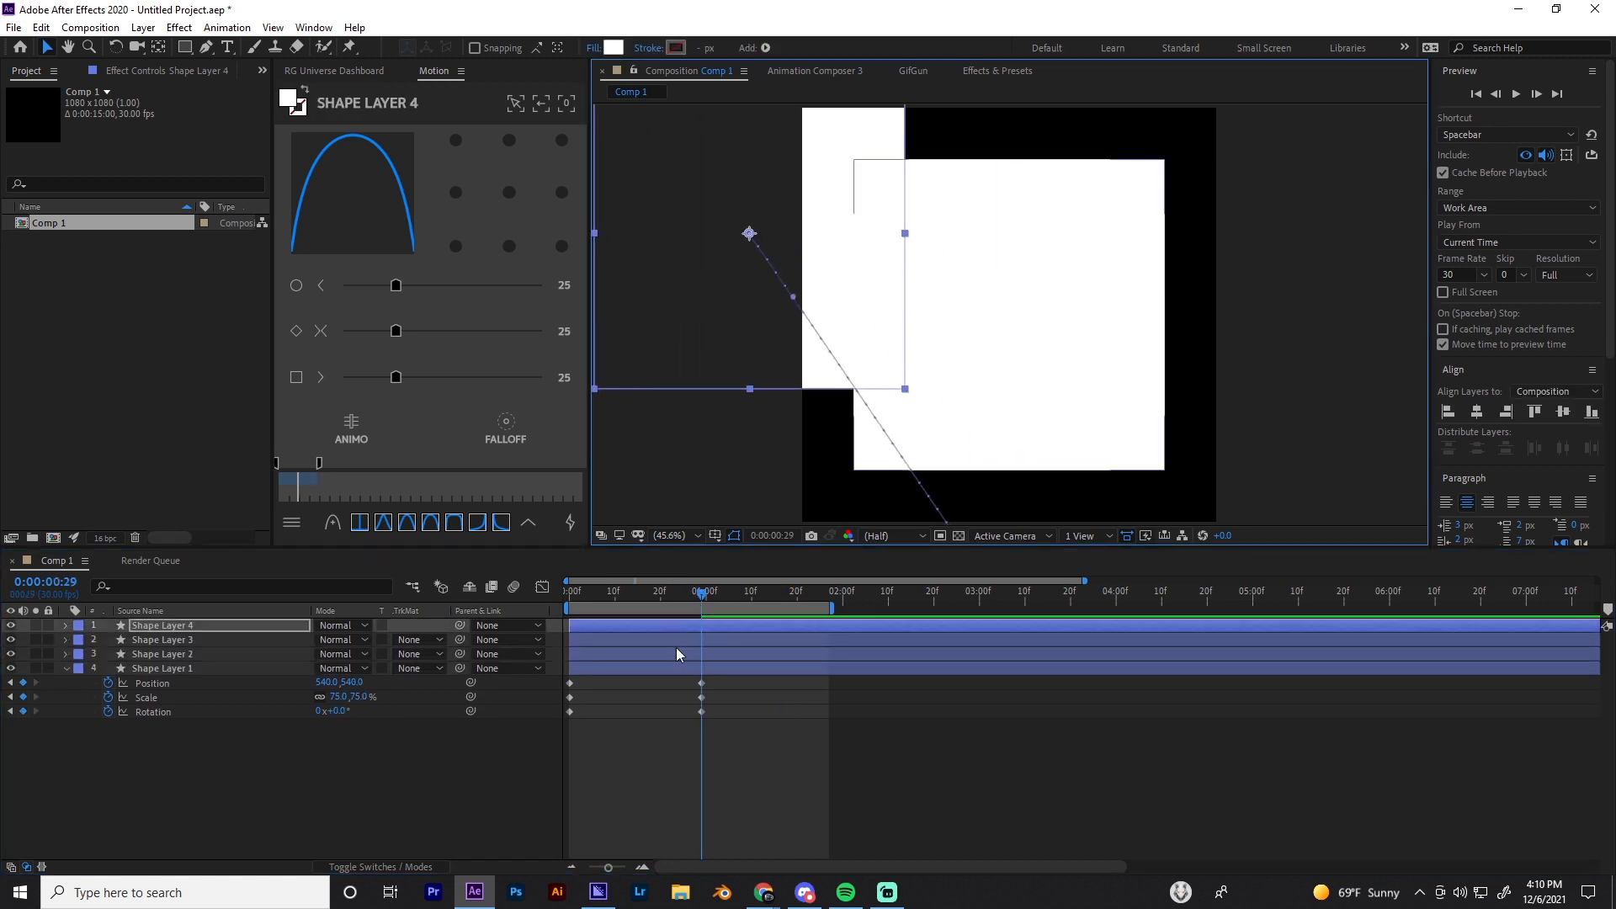
left_click(678, 641)
left_click_drag(996, 400, 1250, 285)
left_click(753, 654)
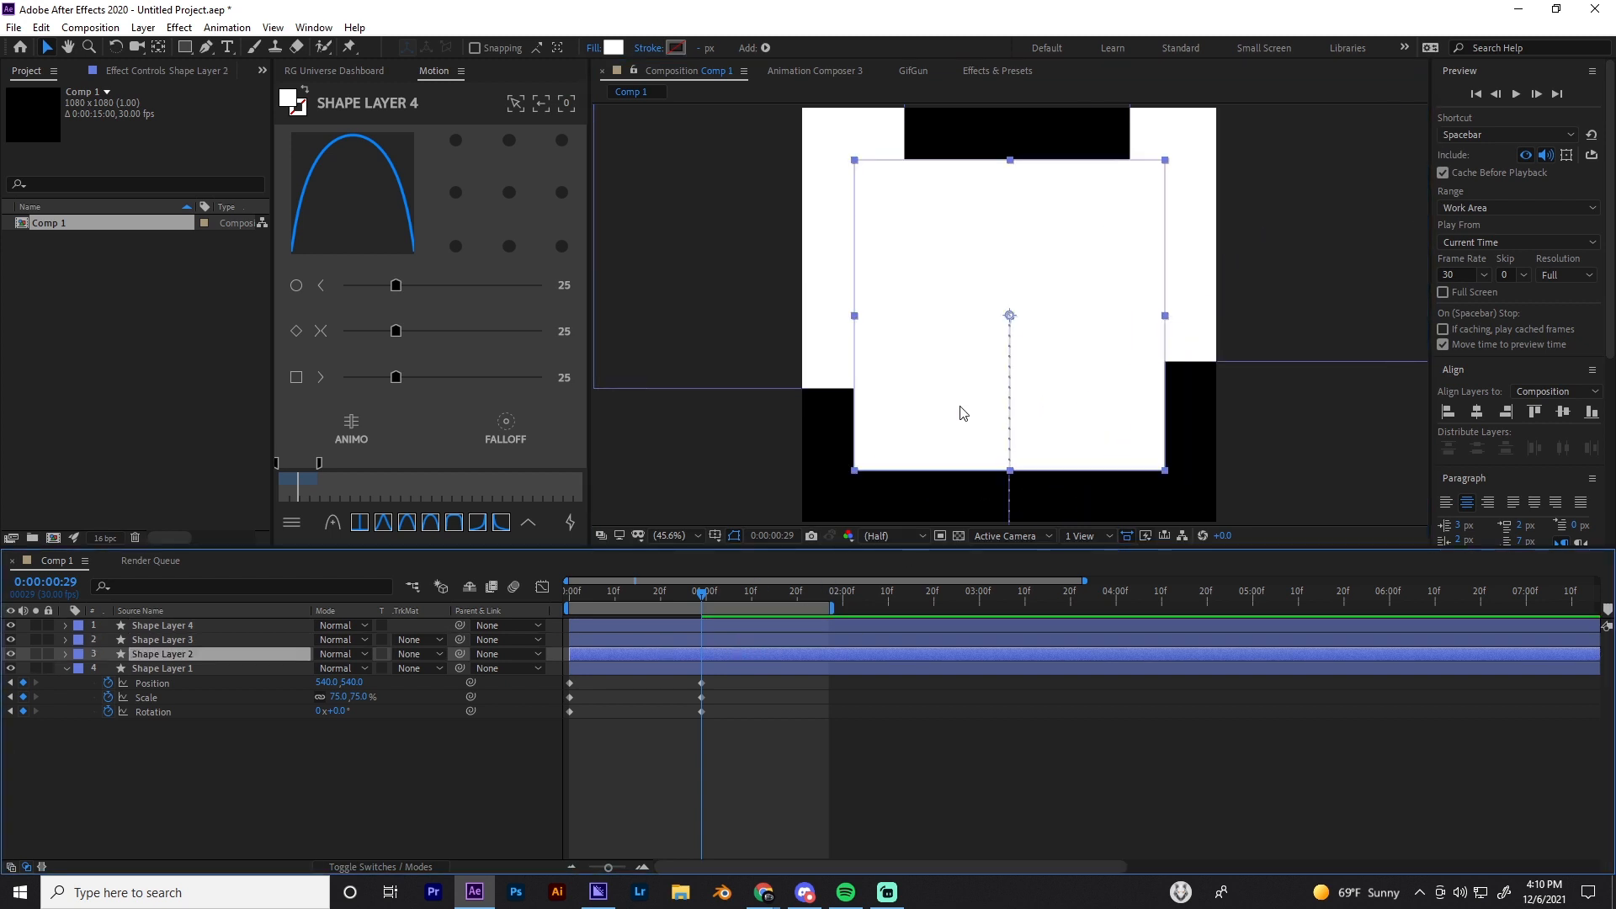
left_click_drag(963, 407, 789, 471)
left_click_drag(1086, 443, 1161, 482)
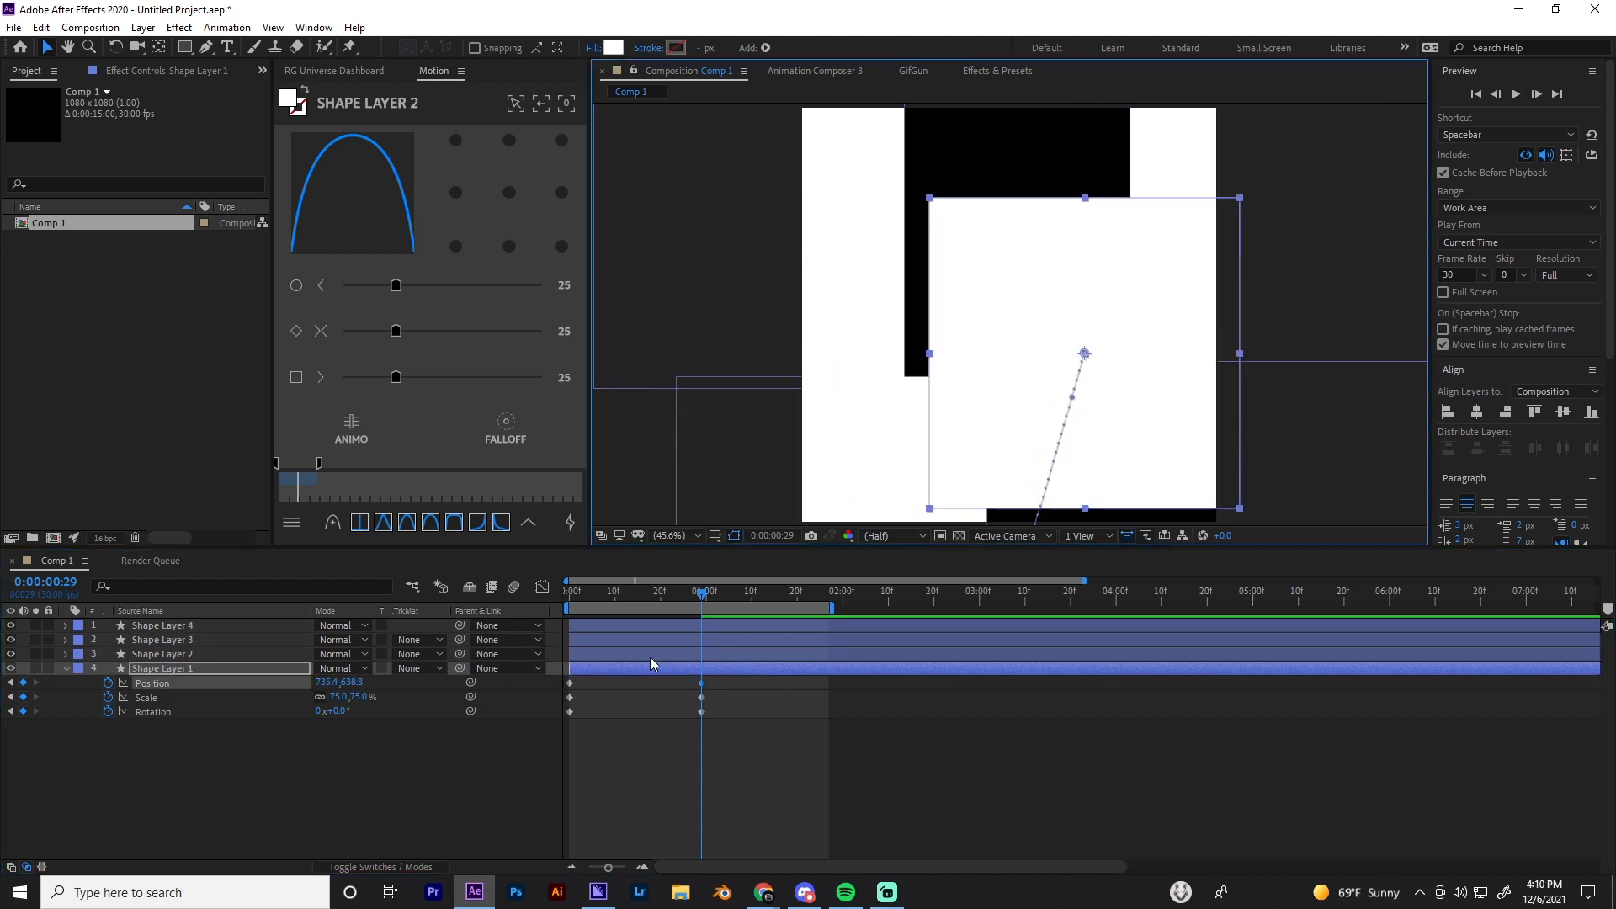
Set the scale of all four shape layers to 29% at 0:00:00:29
left_click_drag(223, 742, 164, 614)
key("s")
left_click_drag(357, 640, 319, 640)
left_click(628, 713)
Move the upper-left, lower-left and upper-right squares inward so they sit fully inside the composition frame
left_click_drag(736, 234, 851, 245)
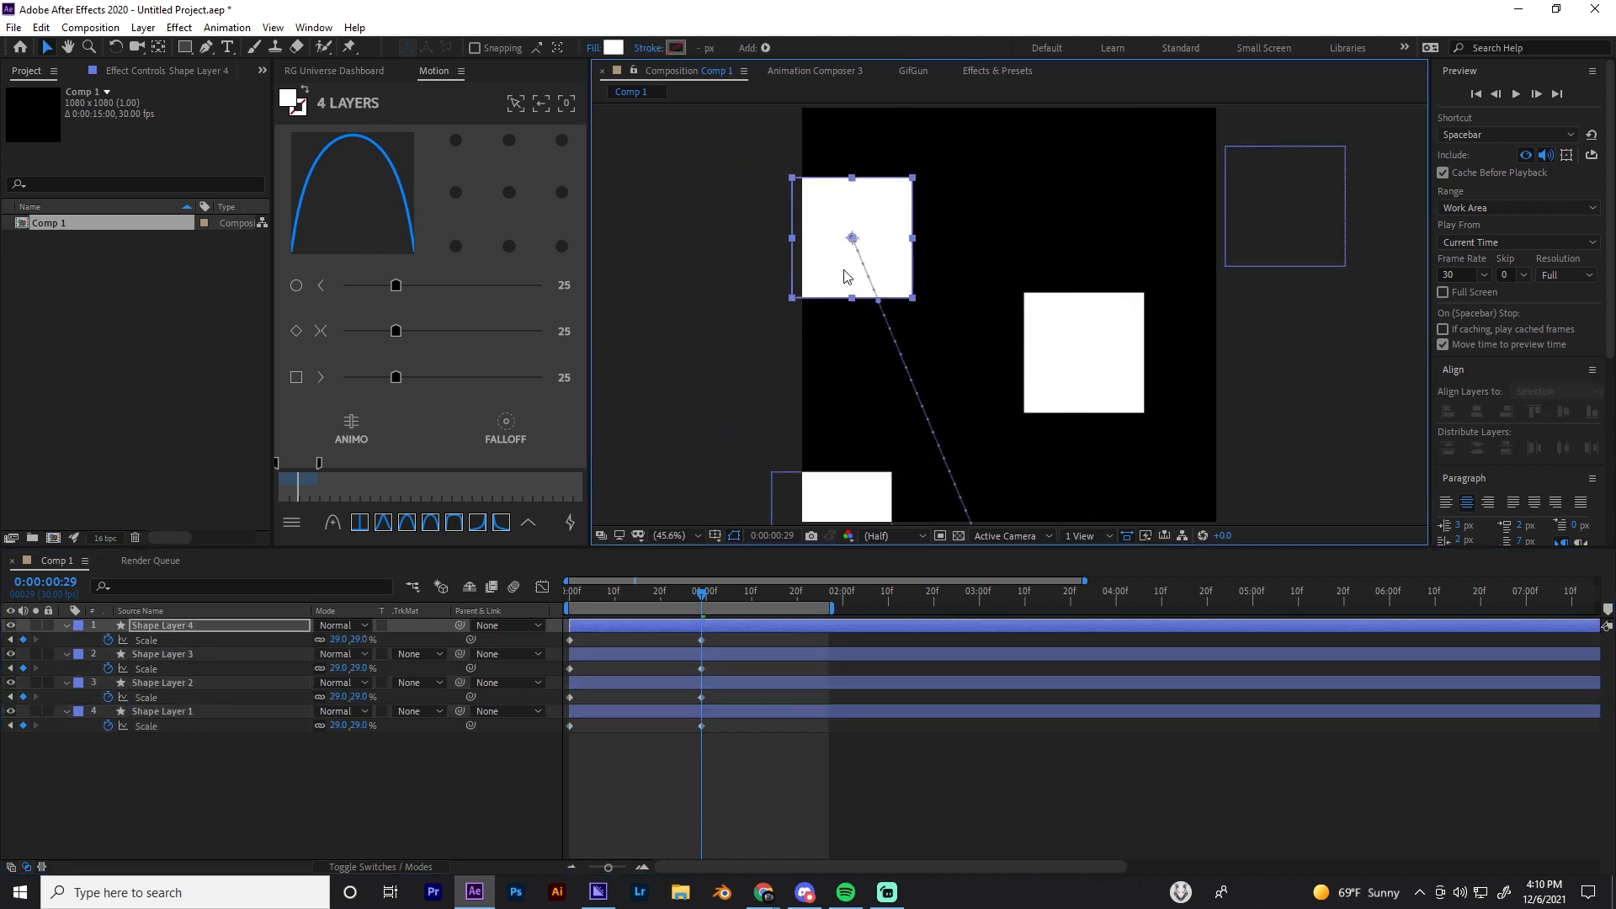
left_click_drag(846, 506, 934, 410)
left_click_drag(1237, 203, 1074, 191)
left_click(947, 224)
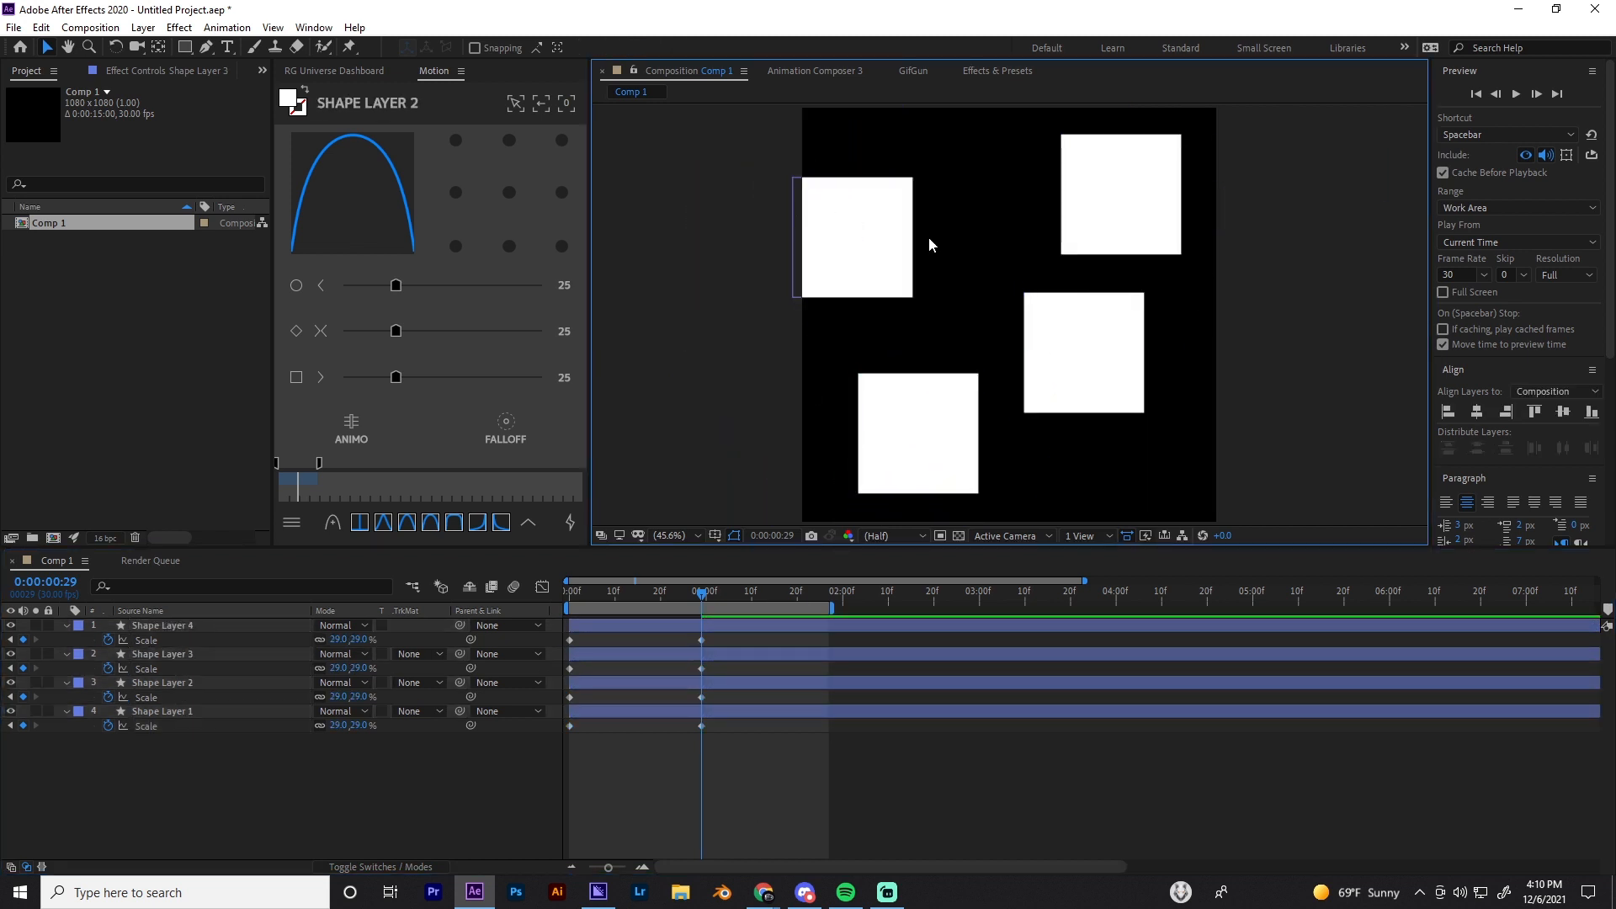
left_click_drag(878, 242, 922, 236)
Check the four squares' entrance animation and collapse the properties of all four shape layers
mouse_move(701, 594)
left_mouse_down()
mouse_move(545, 608)
mouse_move(729, 608)
mouse_move(650, 615)
mouse_move(705, 625)
left_mouse_up()
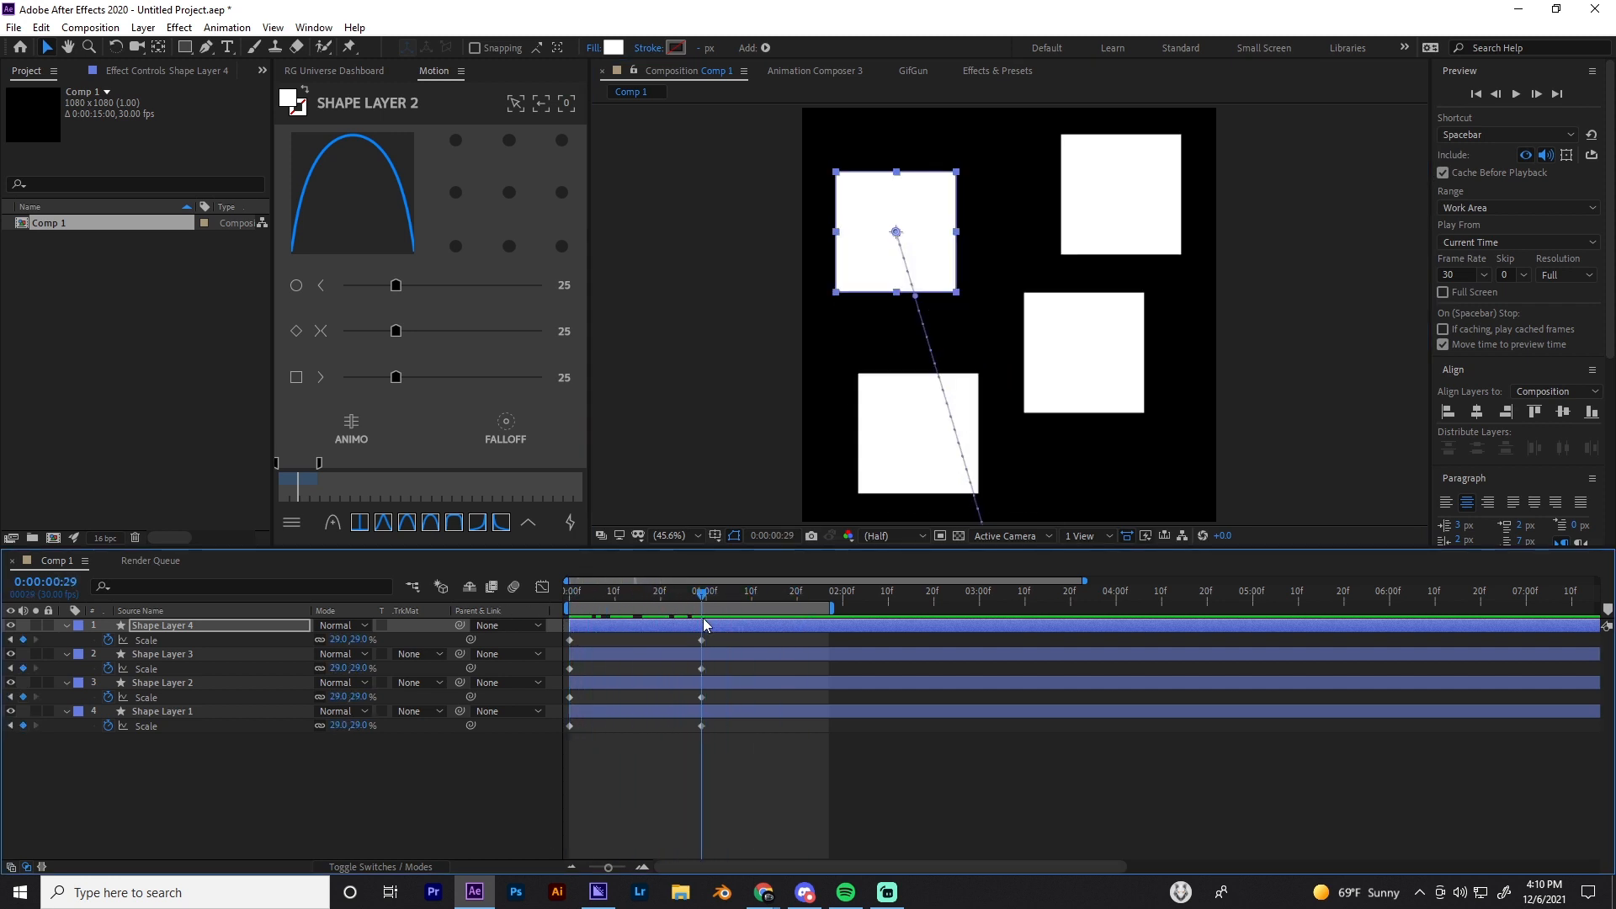
left_click(676, 665)
left_click_drag(163, 791, 120, 622)
key("u")
key("u")
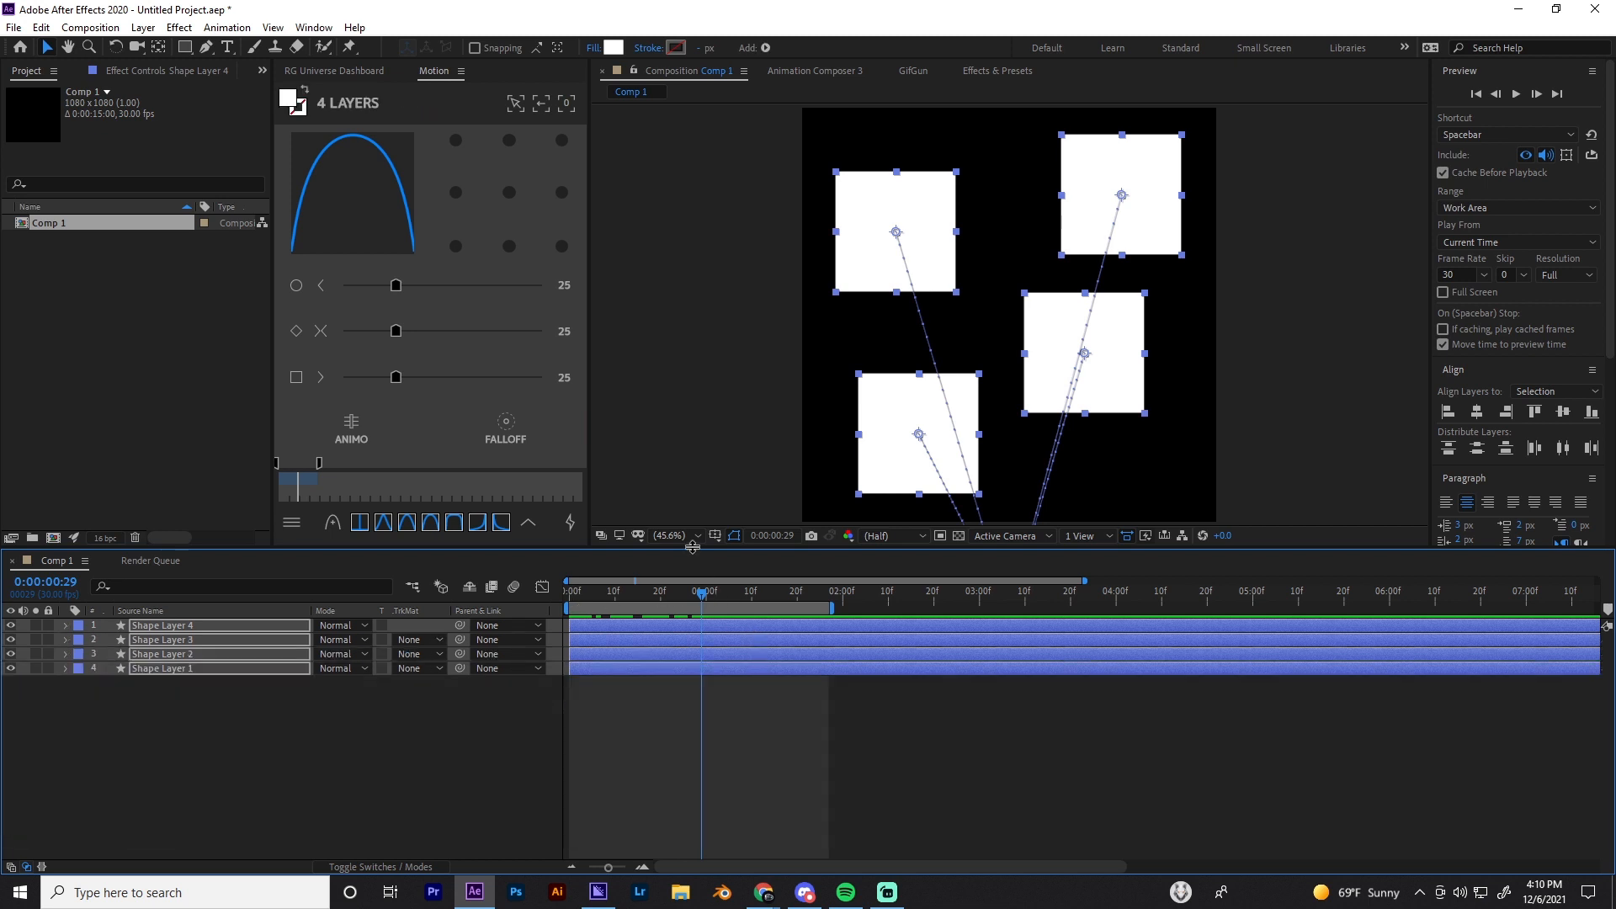
left_click(665, 741)
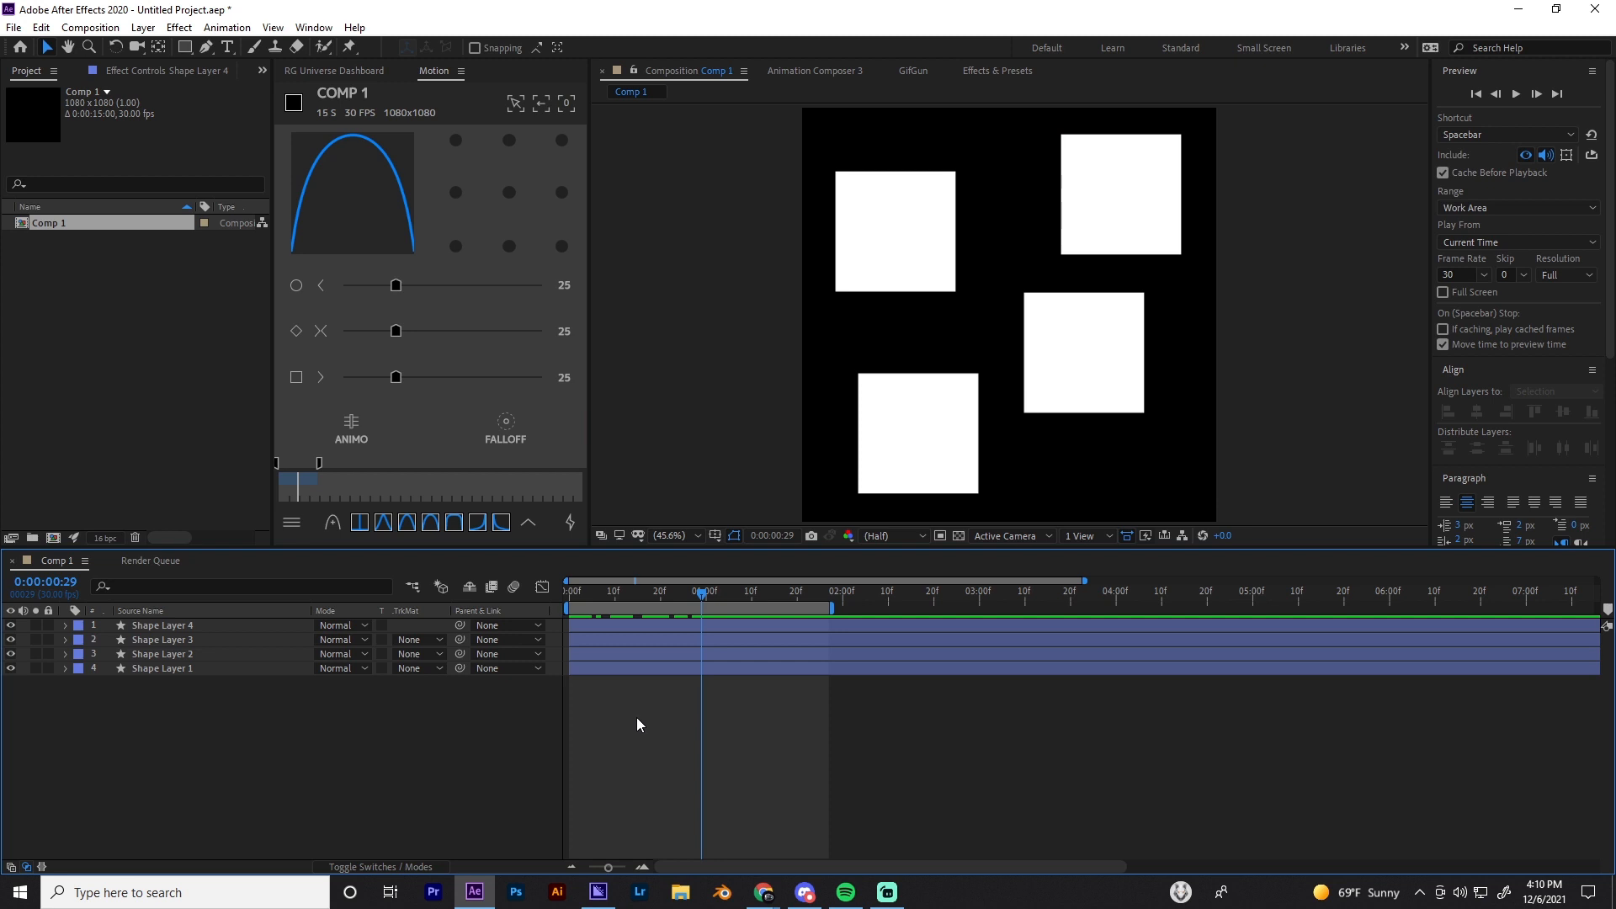
Split all four shape layers at 0:00:00:29, delete the portions after the split, and collapse the remaining layers
key("u")
left_click(737, 627)
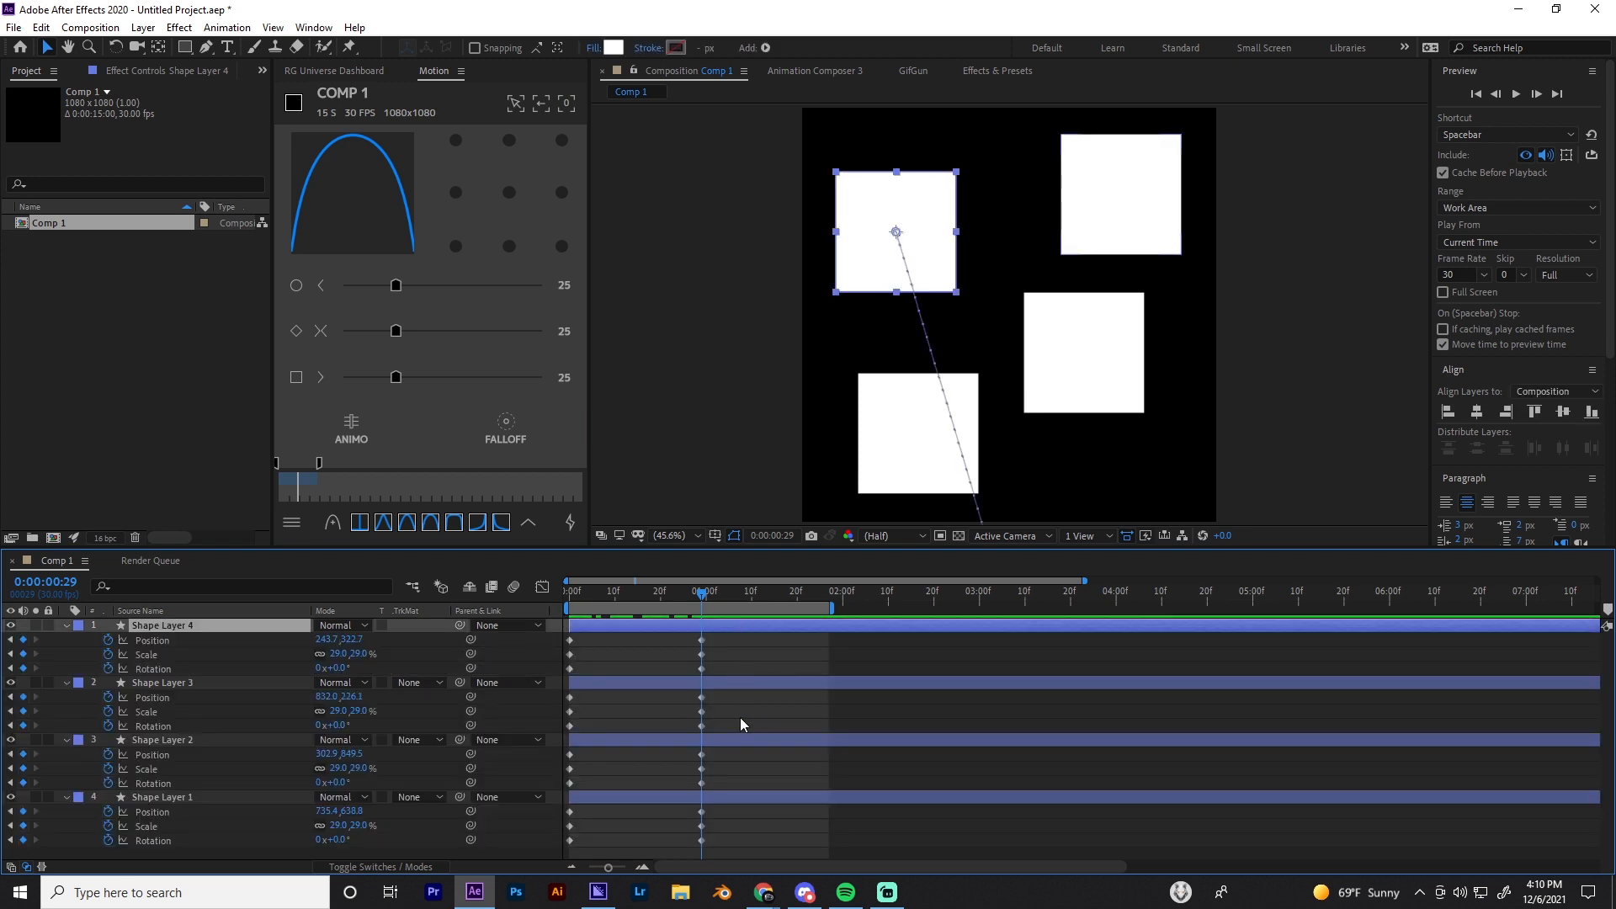
left_click(739, 796, "shift")
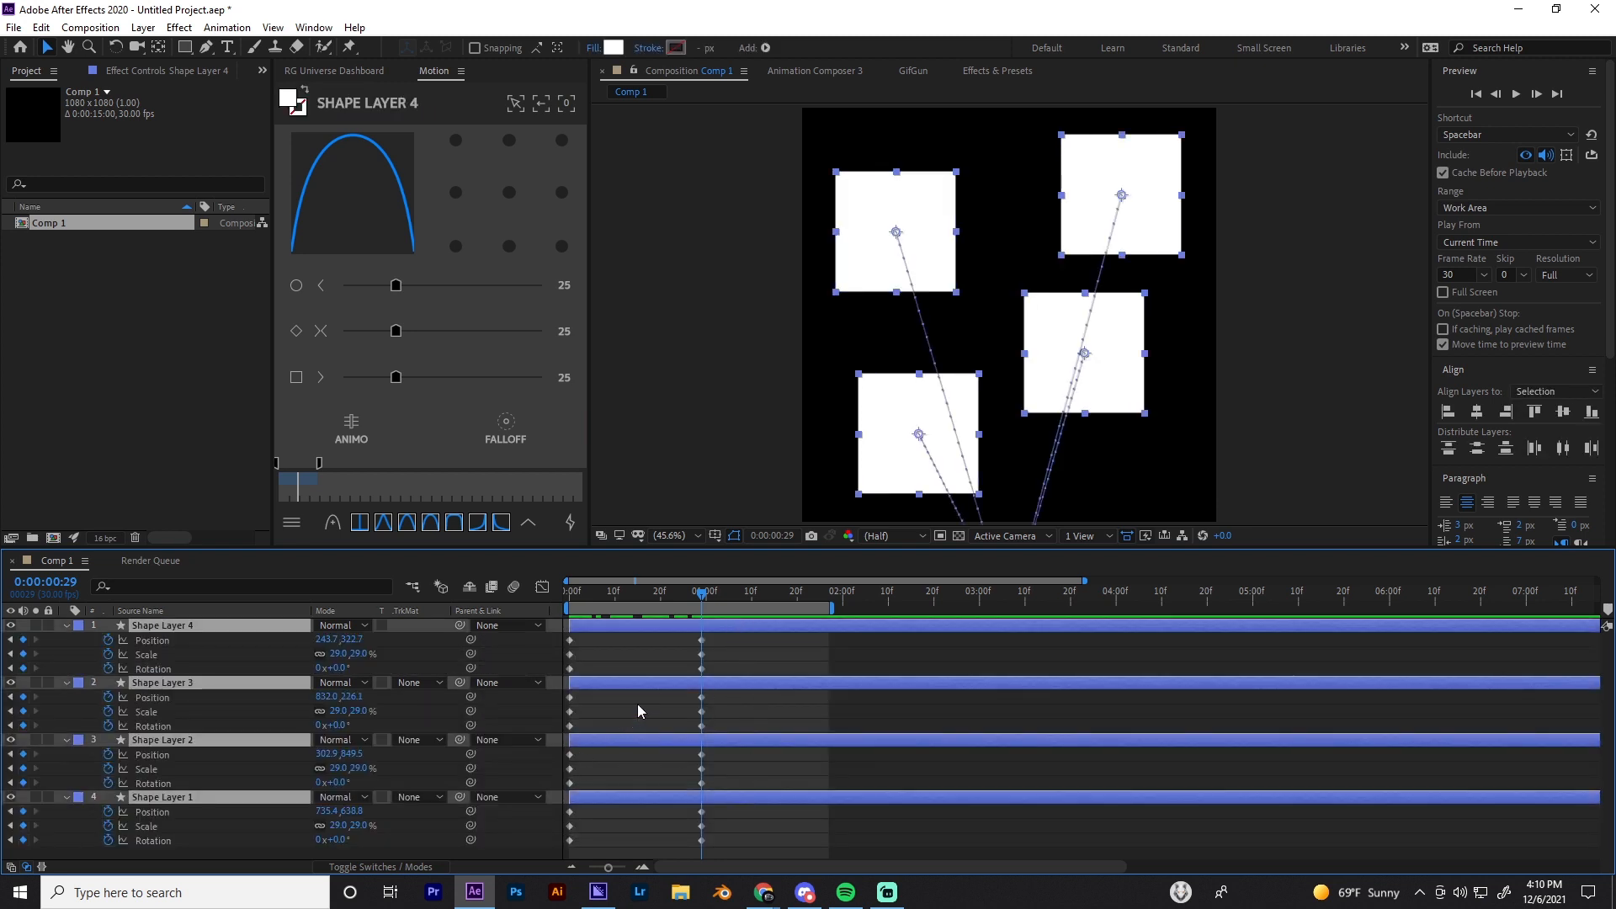
key("ctrl+shift+d")
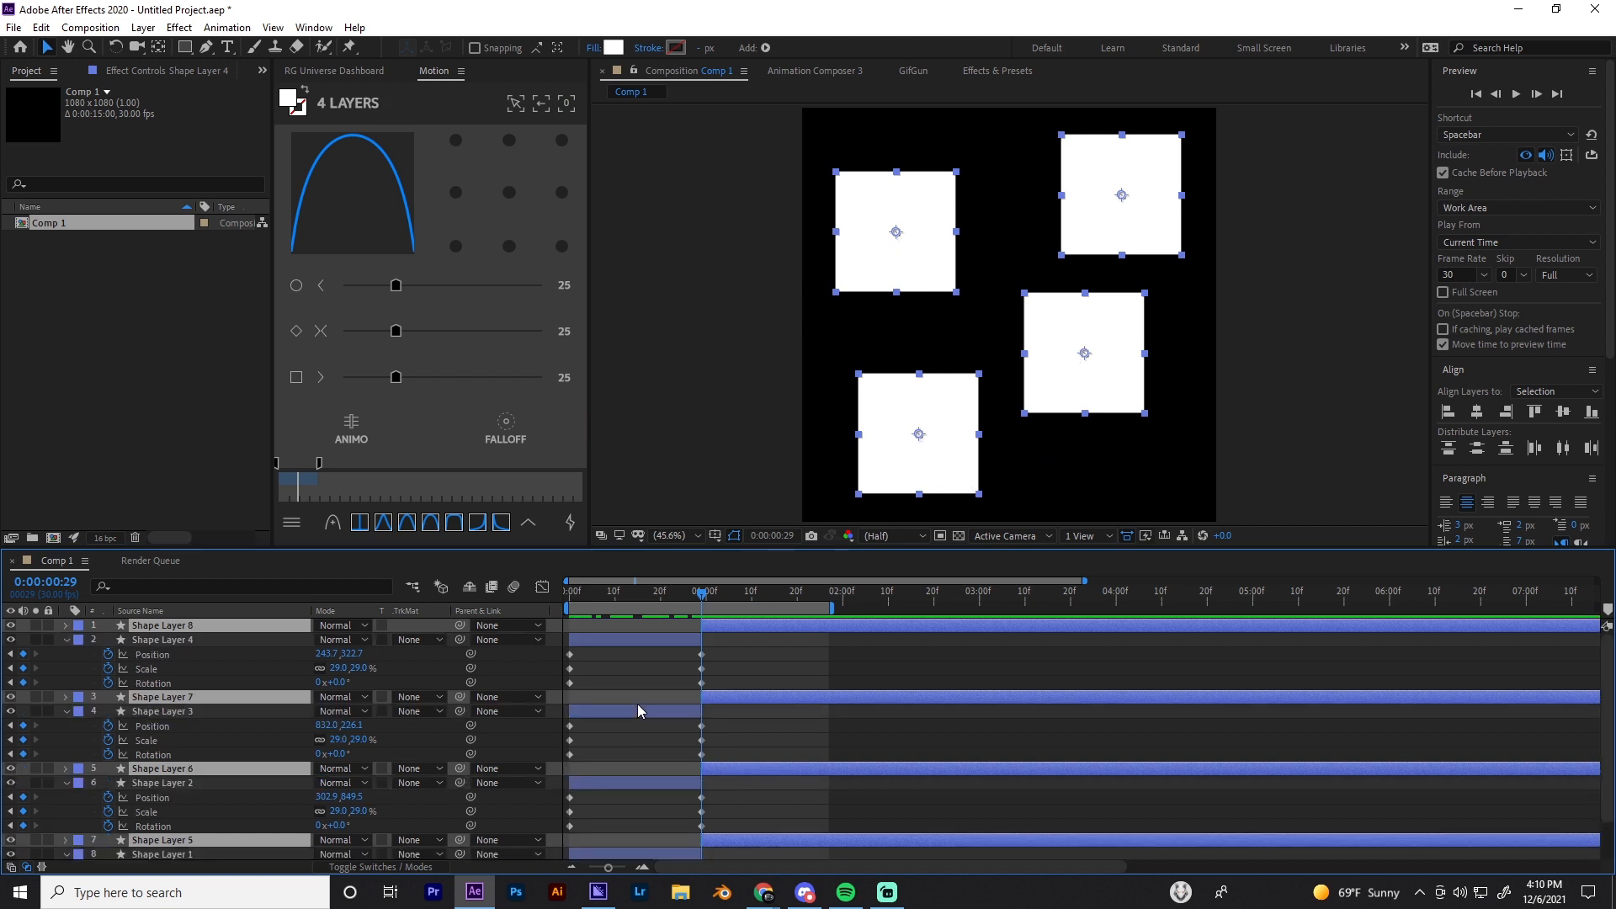
key("Delete")
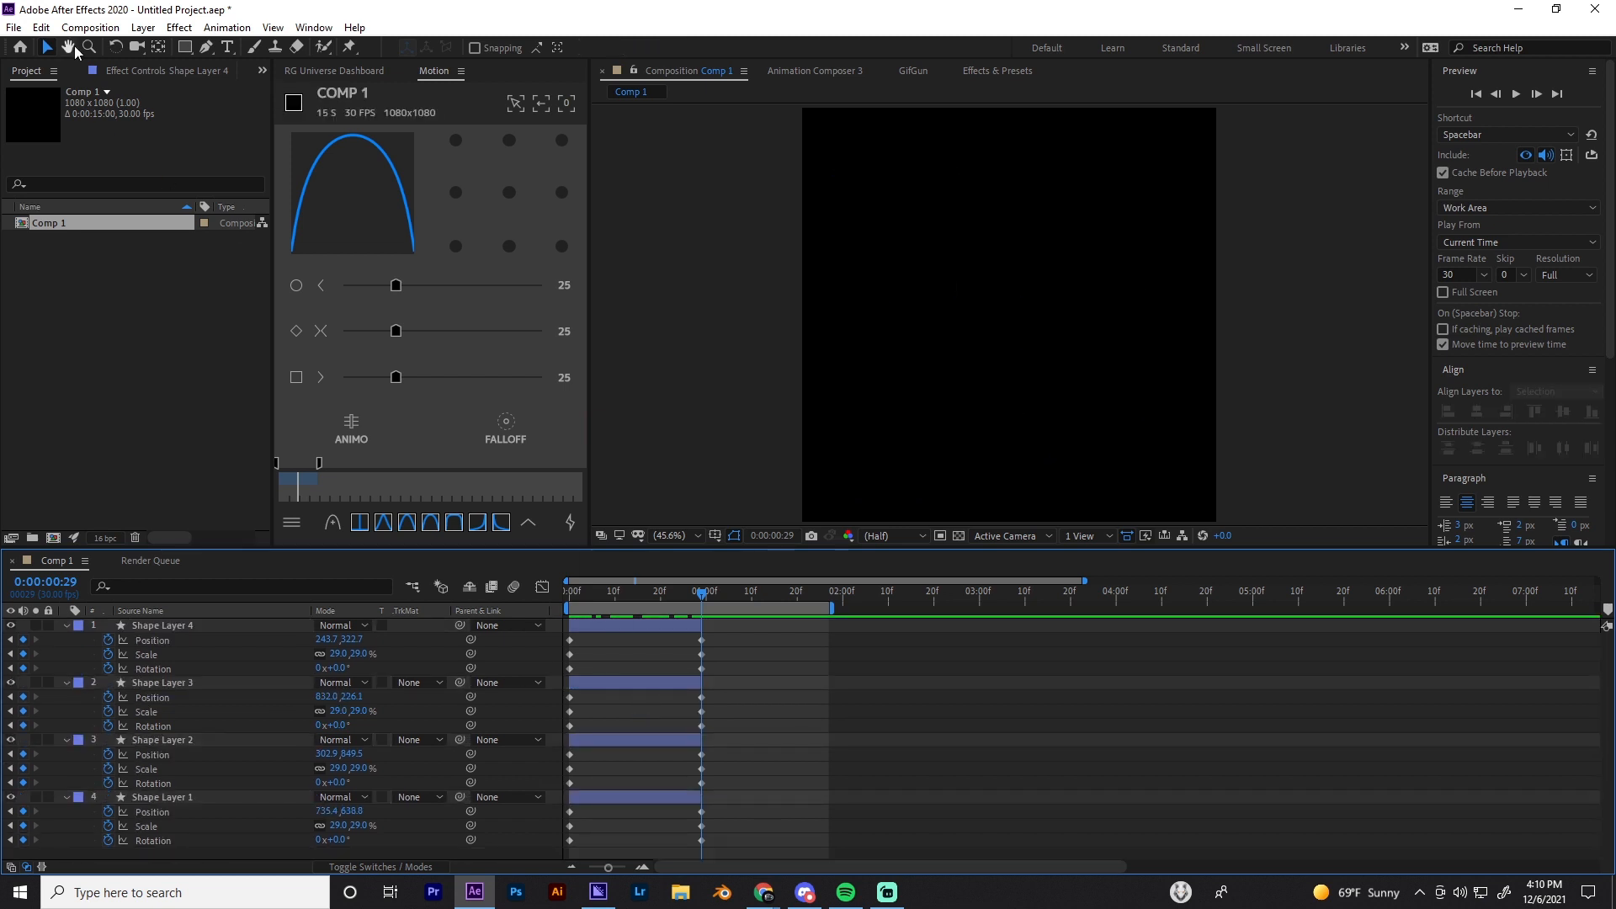
left_click(40, 27)
left_click(797, 706)
key("u")
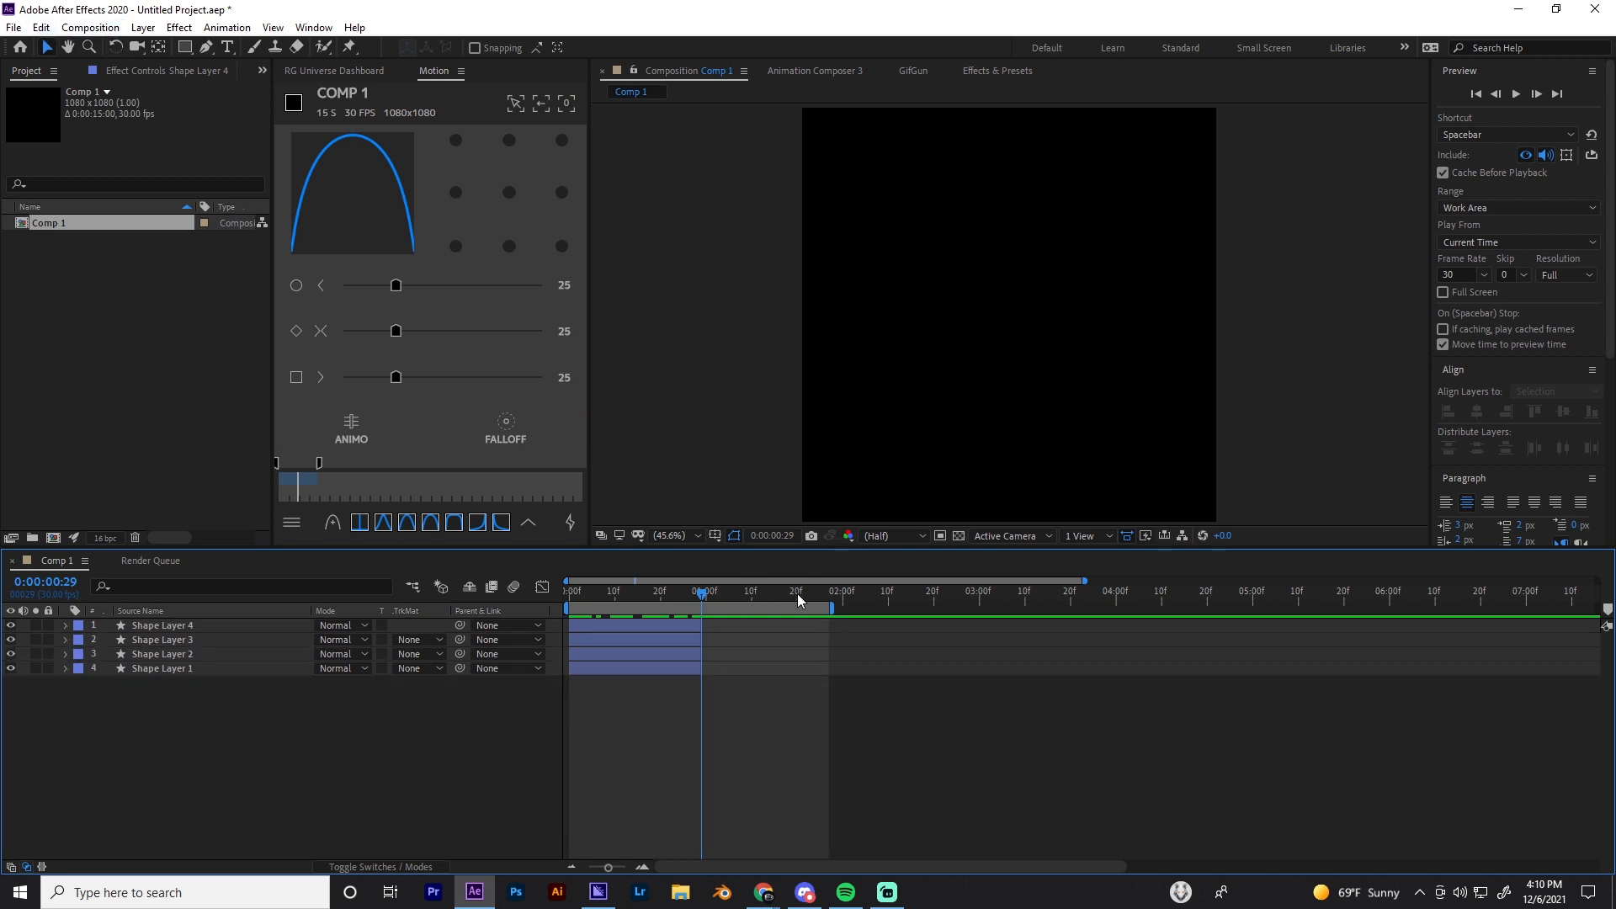
Extend the work area to just past 0:00:02:00 and pre-compose the four shape layers as "animation"
left_click(834, 596)
mouse_move(831, 606)
left_mouse_down()
mouse_move(716, 657)
mouse_move(863, 656)
left_mouse_up()
left_click_drag(229, 729, 132, 623)
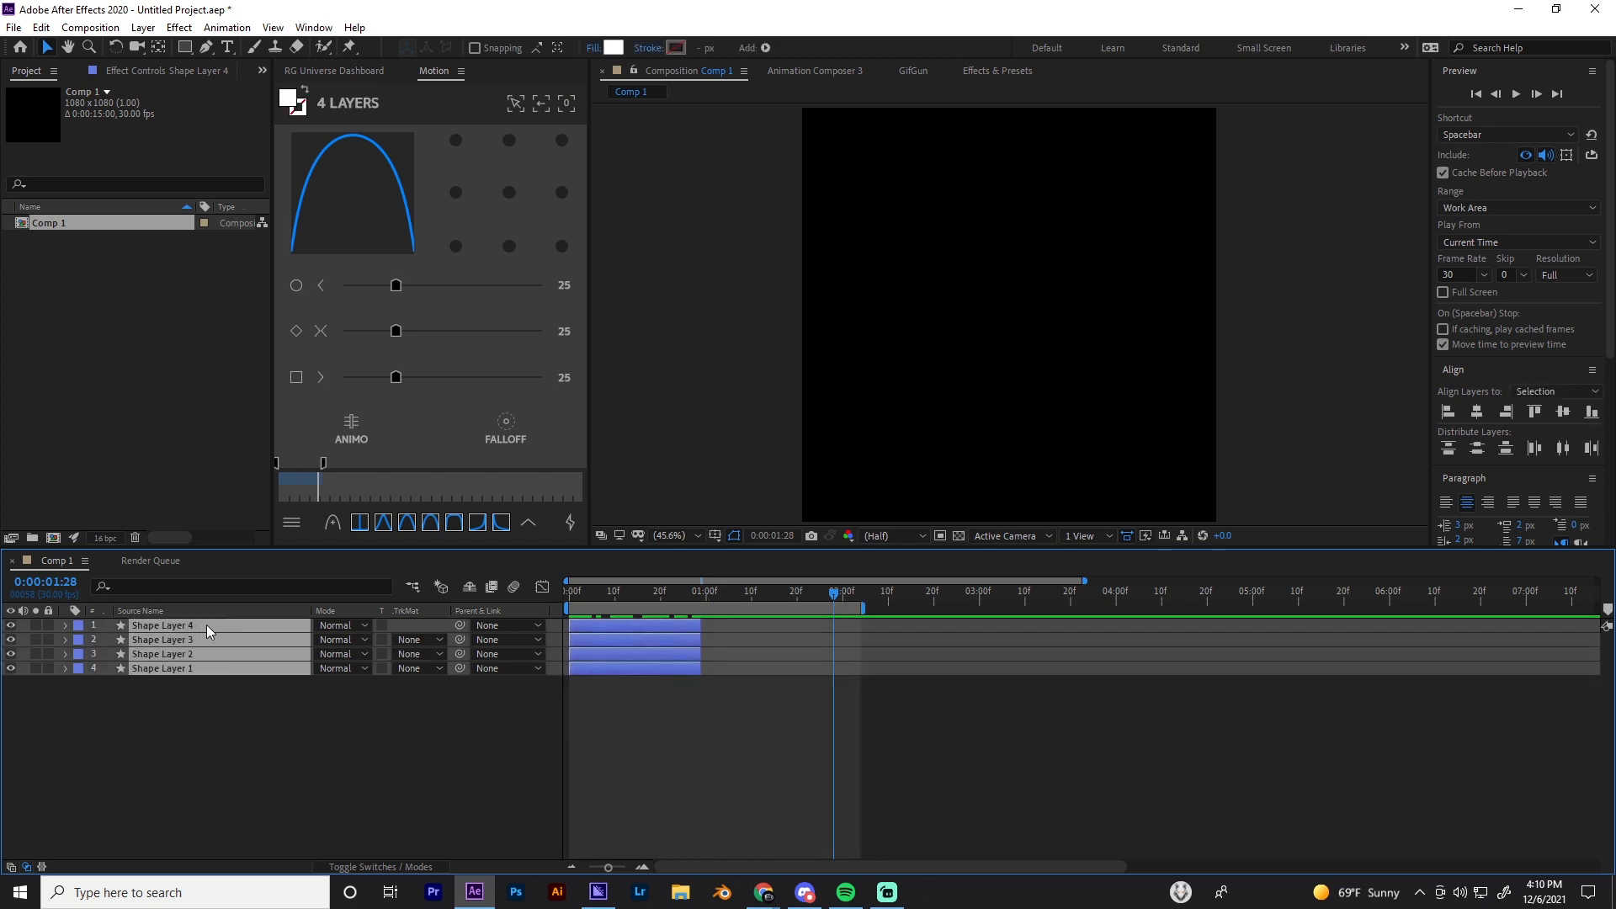
right_click(209, 632)
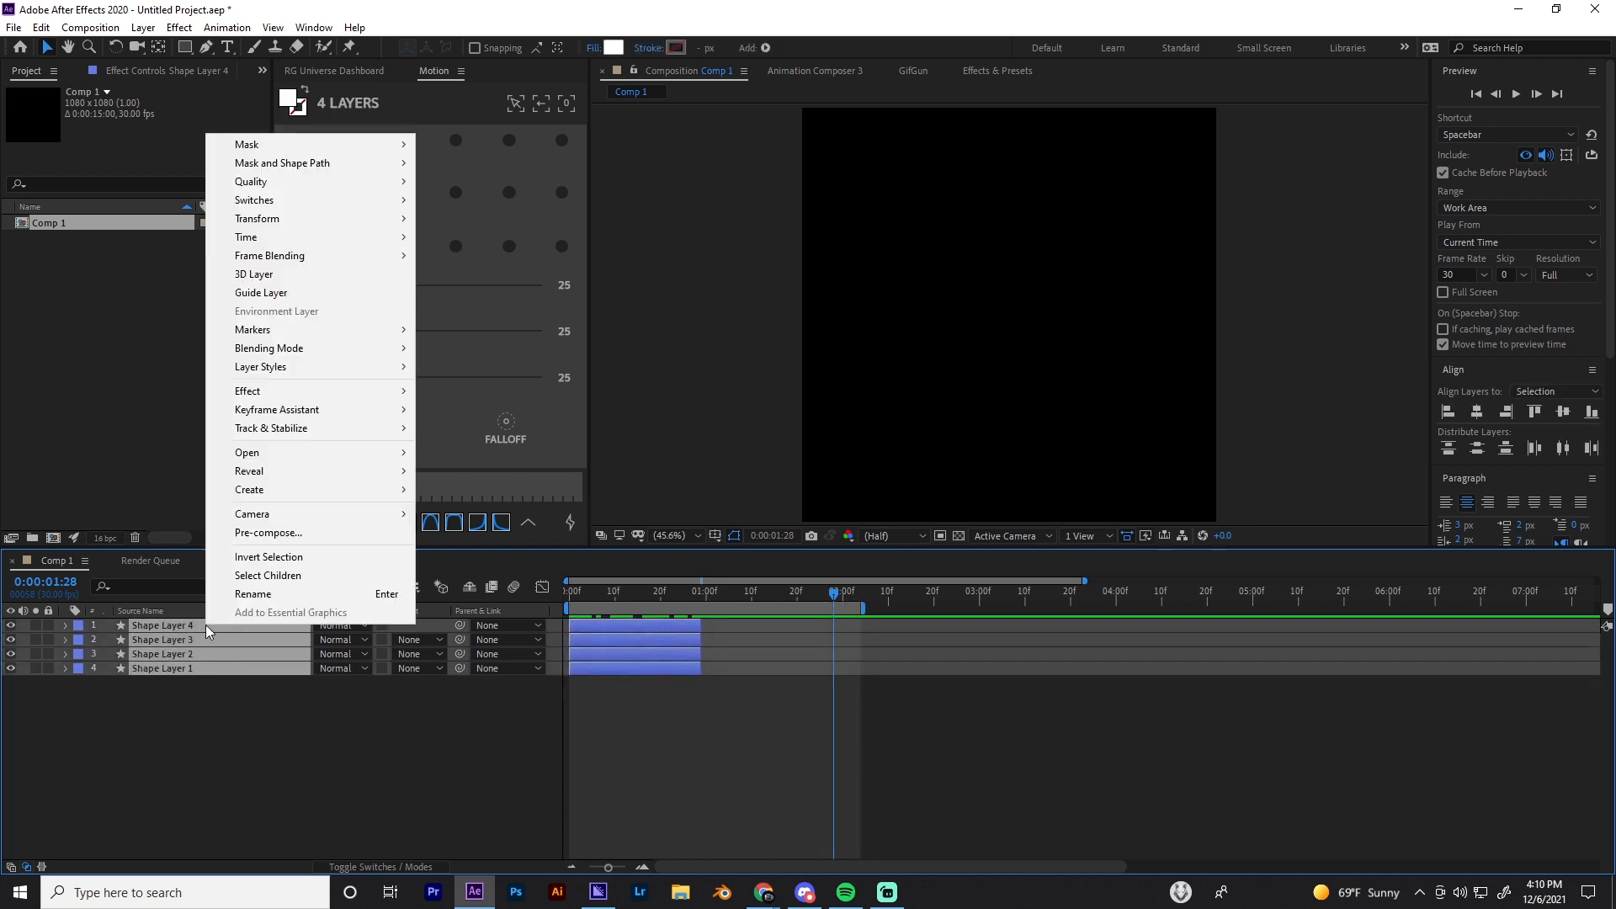
left_click(287, 534)
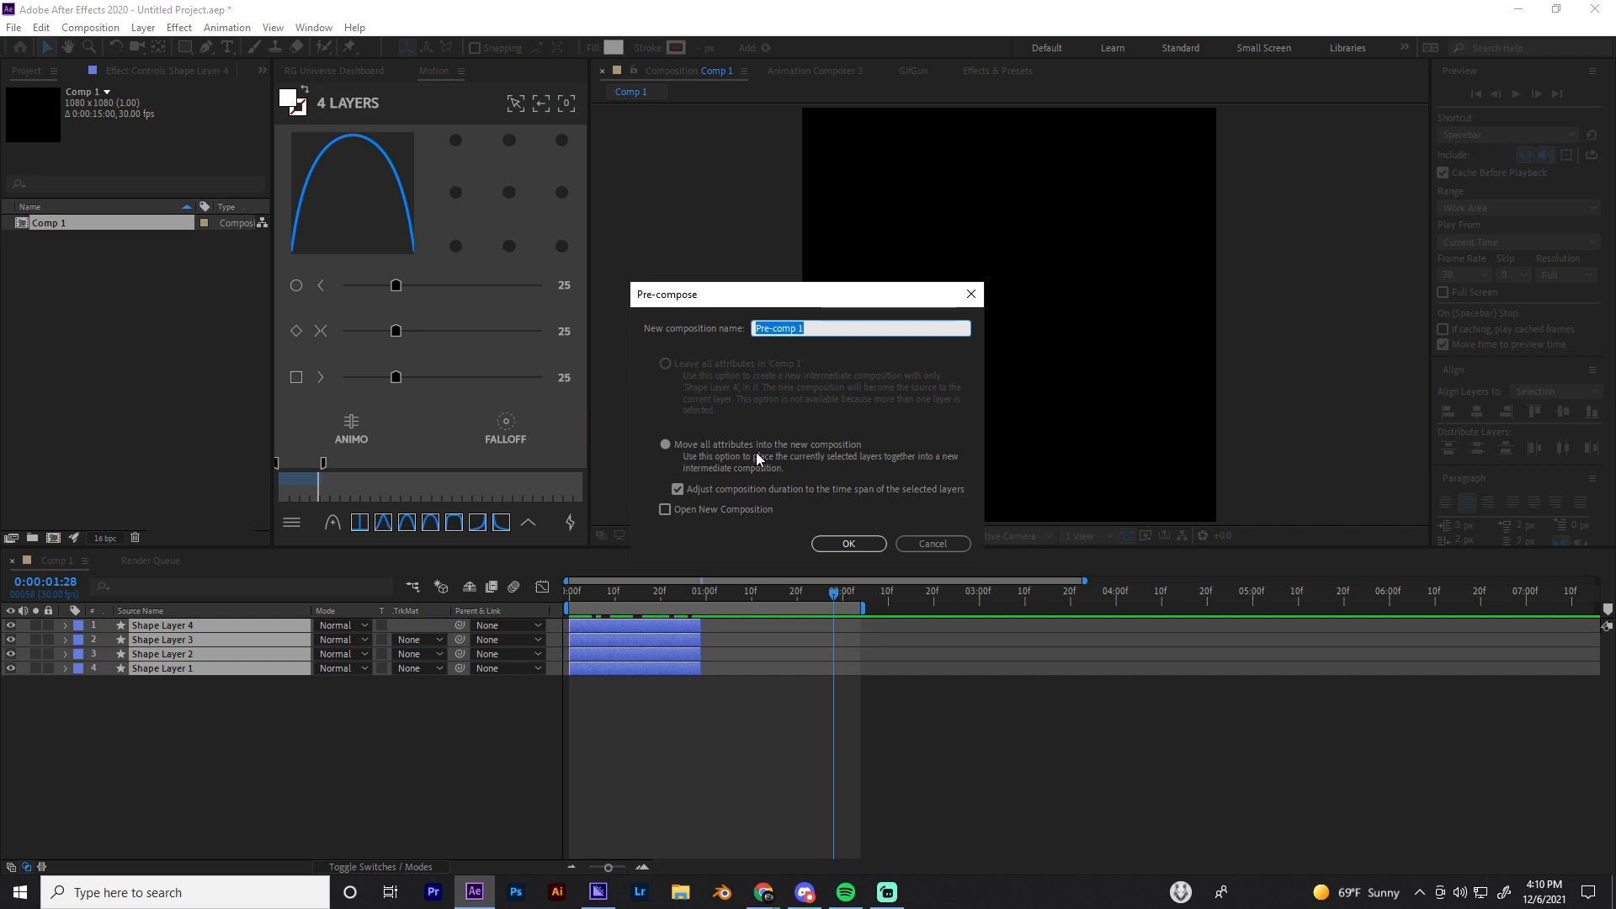
type("animation")
left_click(836, 544)
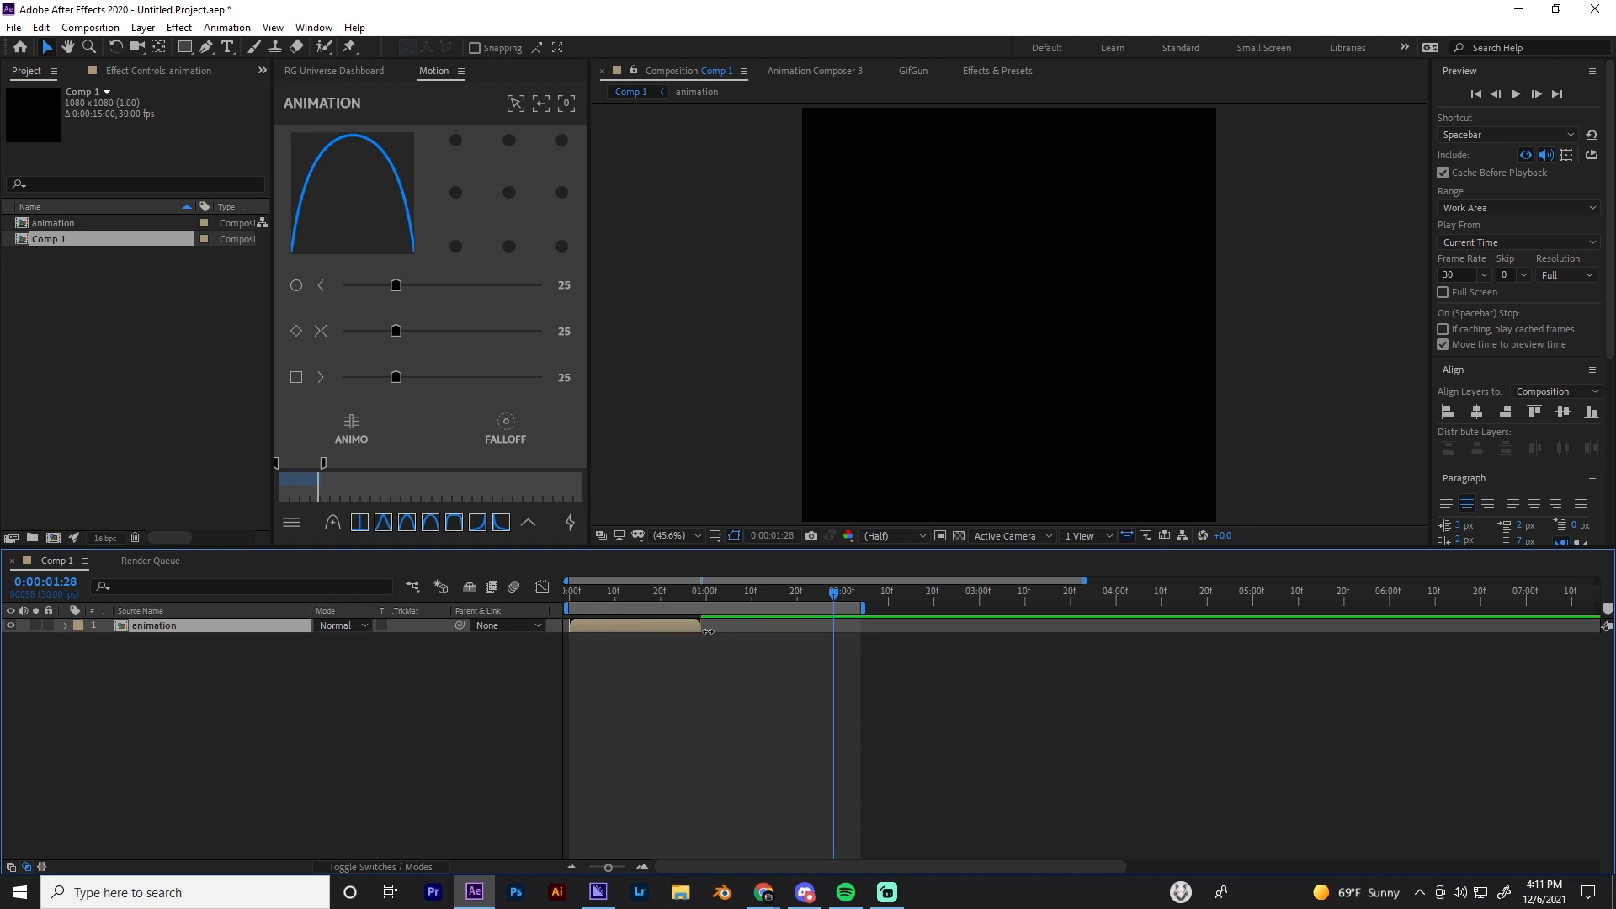
Duplicate the animation layer and slide the copy in time to start right where the first one ends
key("ctrl+d")
left_click_drag(628, 623, 750, 624)
left_click(641, 857)
left_click(643, 864)
left_click(643, 865)
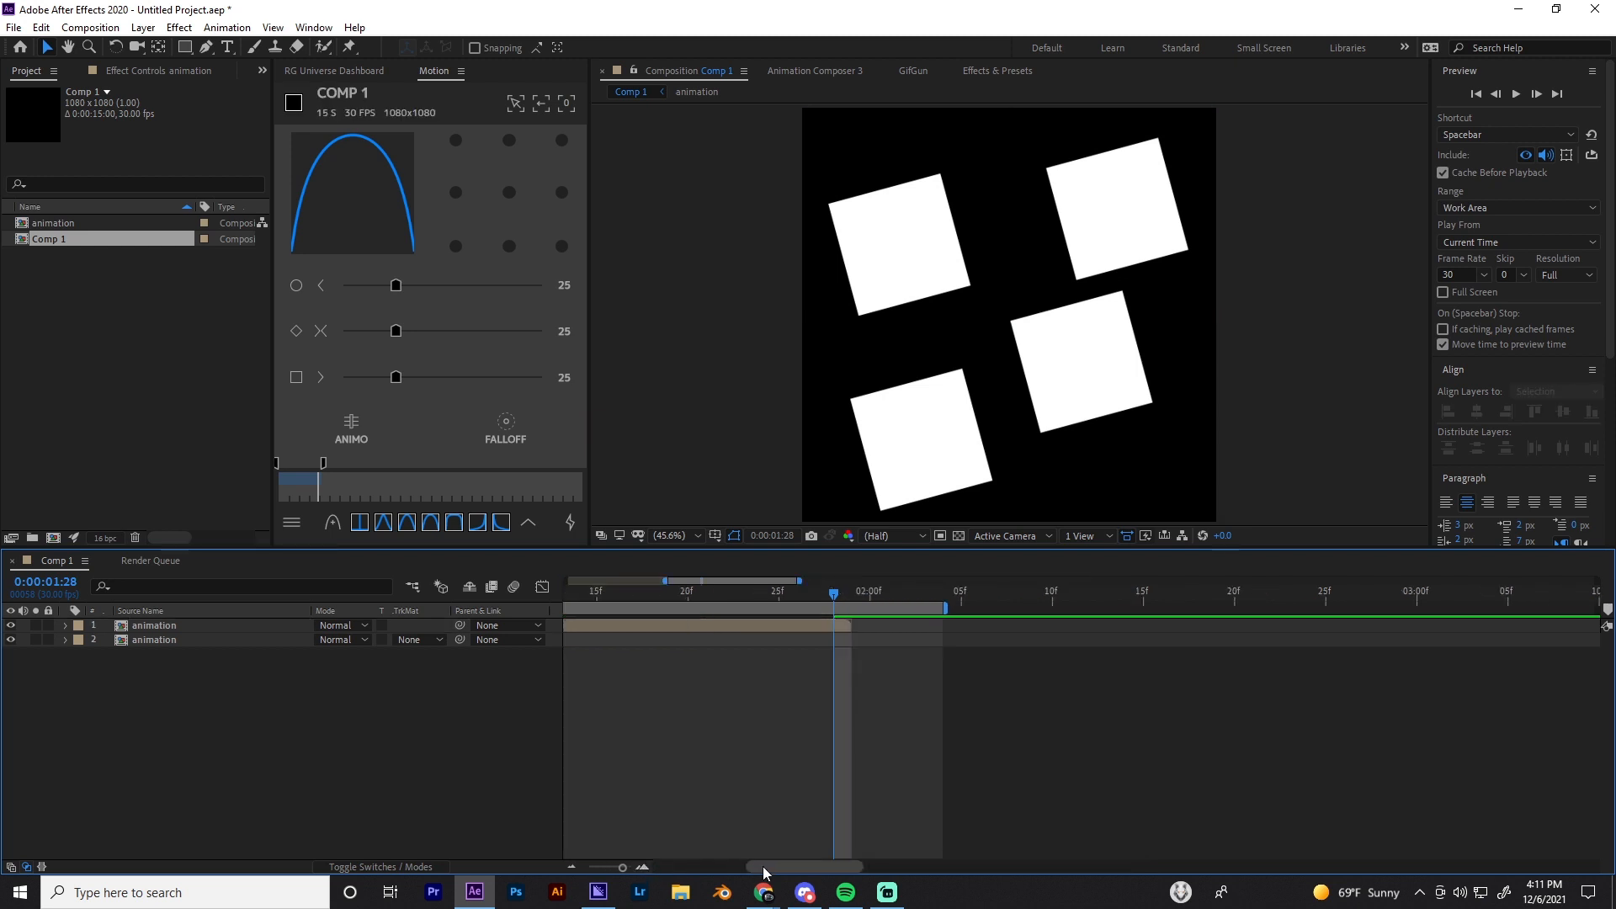
left_click_drag(762, 867, 694, 867)
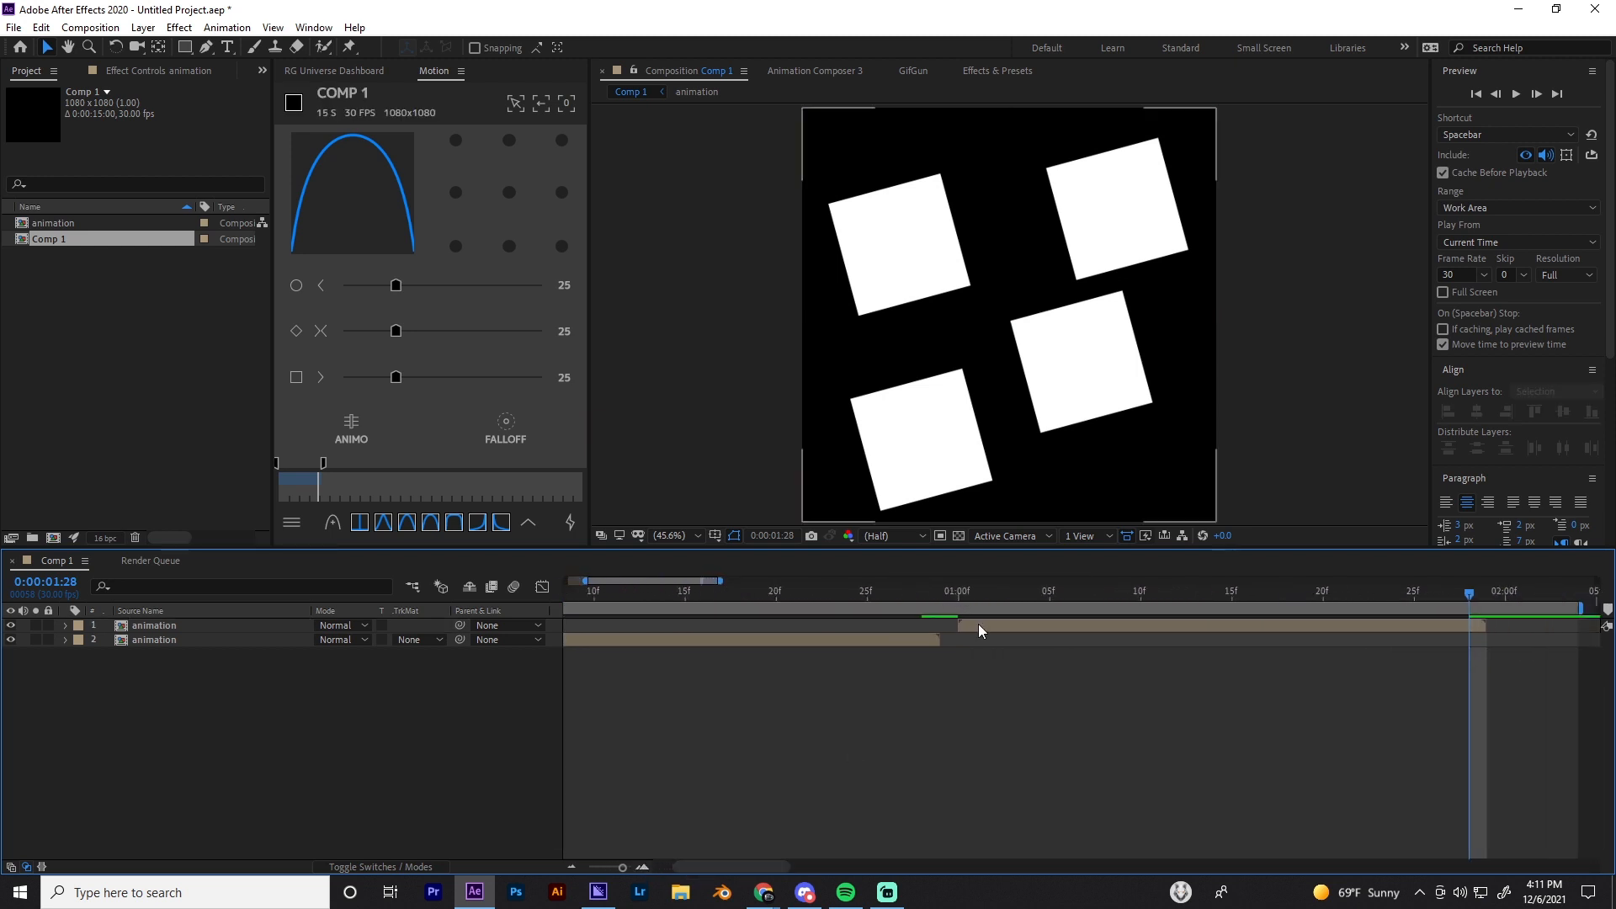
left_click_drag(976, 626, 958, 628)
left_click(572, 866)
left_click(572, 866)
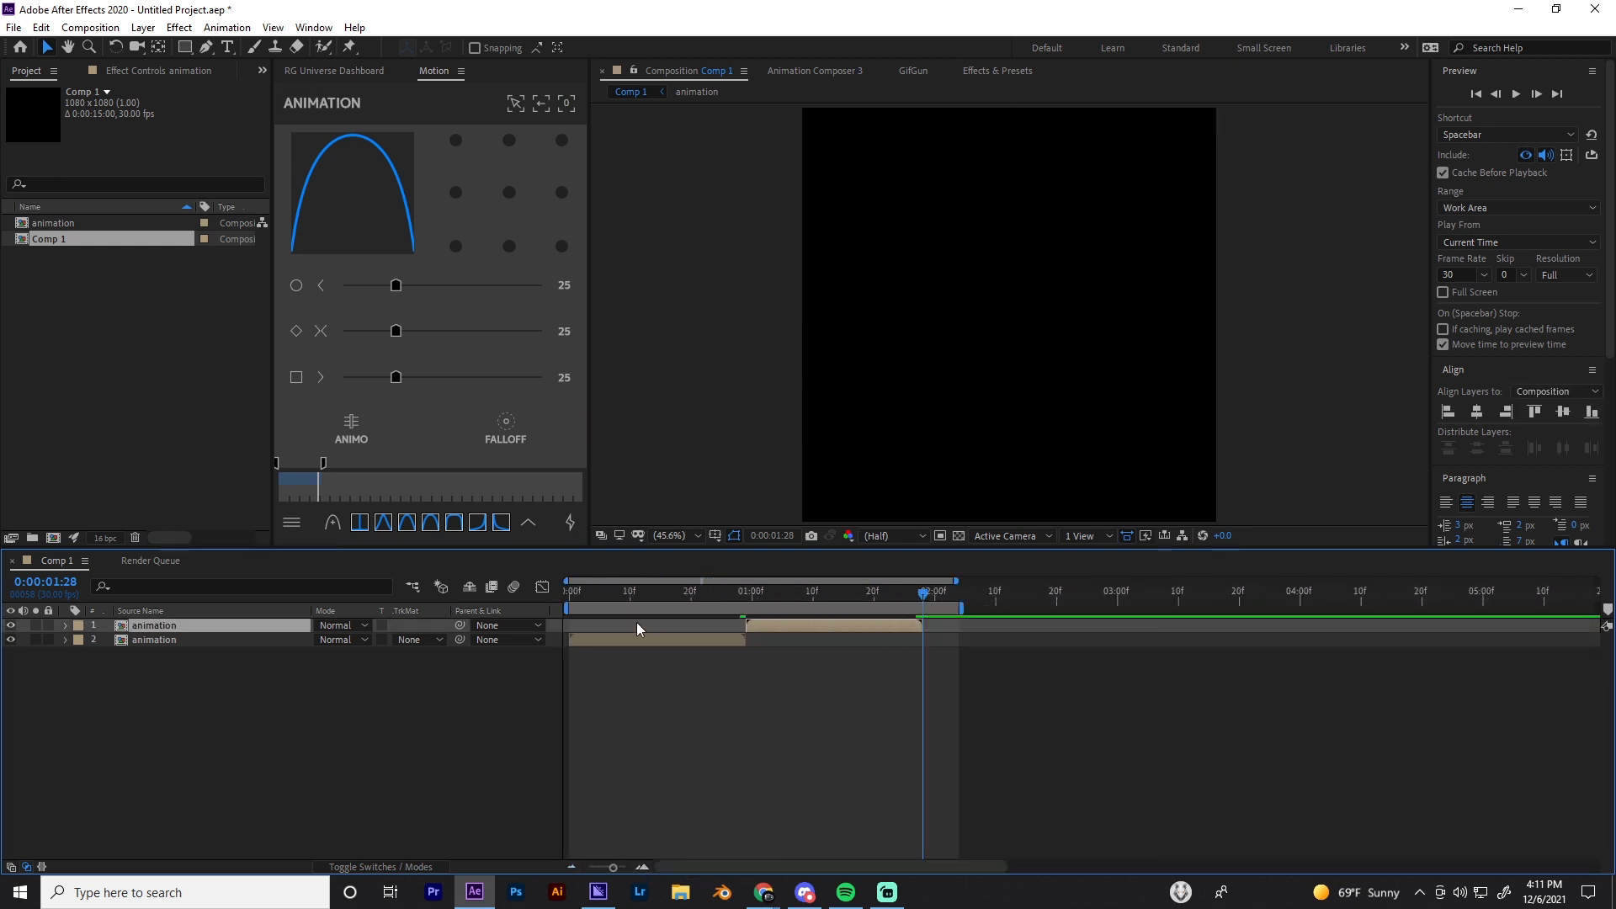
Enable time remapping on the duplicated animation layer and time-reverse its two Time Remap keyframes
left_click_drag(596, 590, 795, 633)
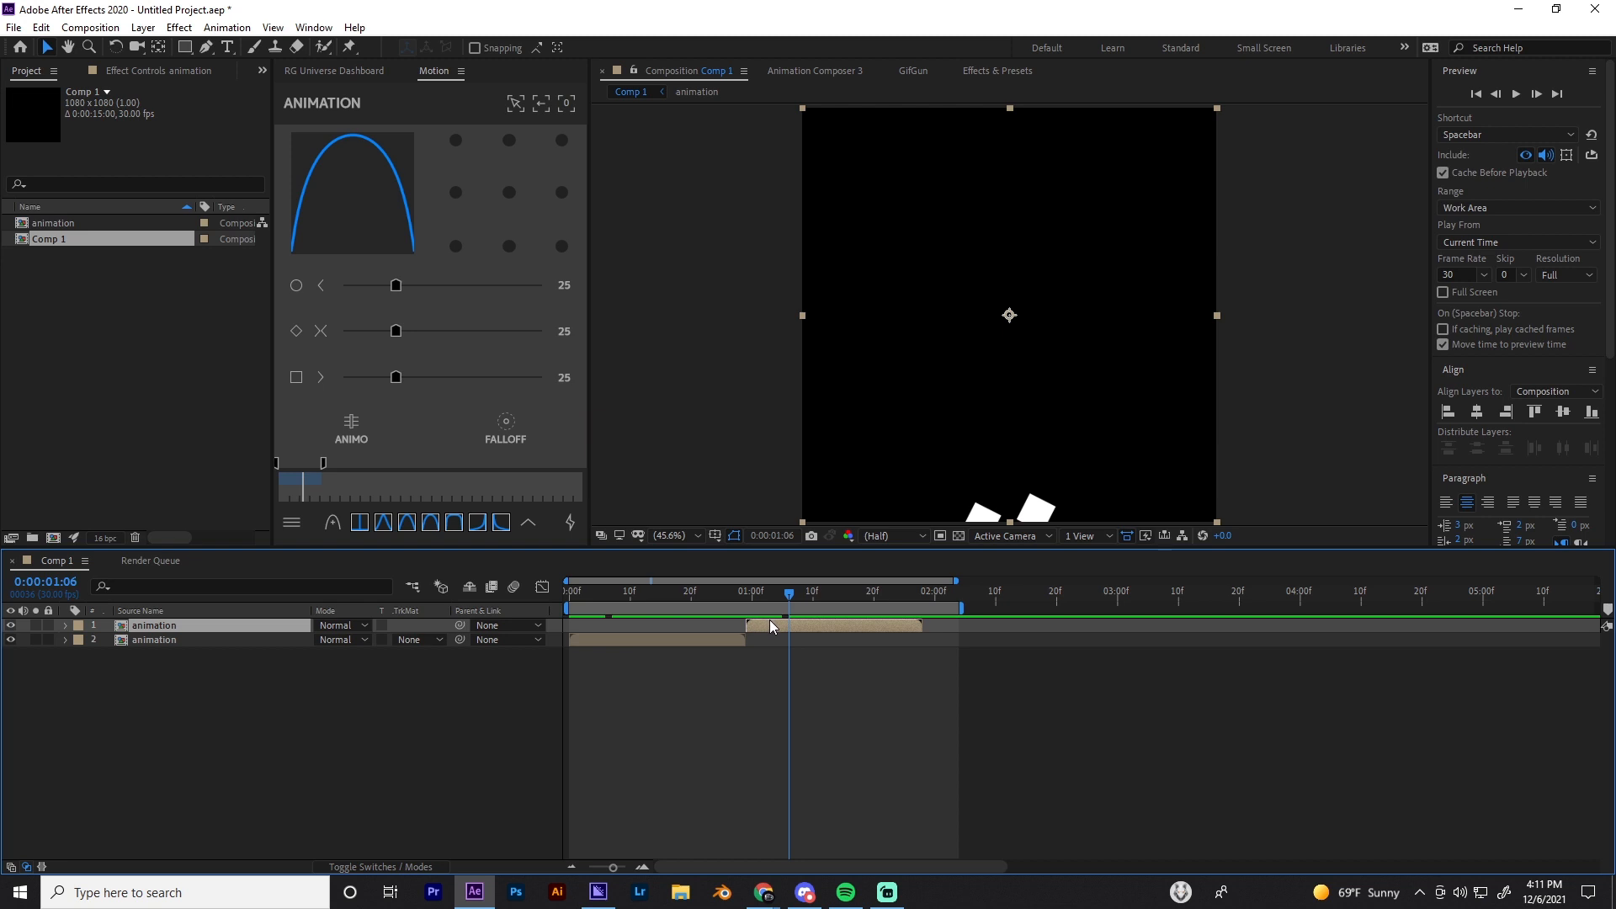
key("ctrl+alt+t")
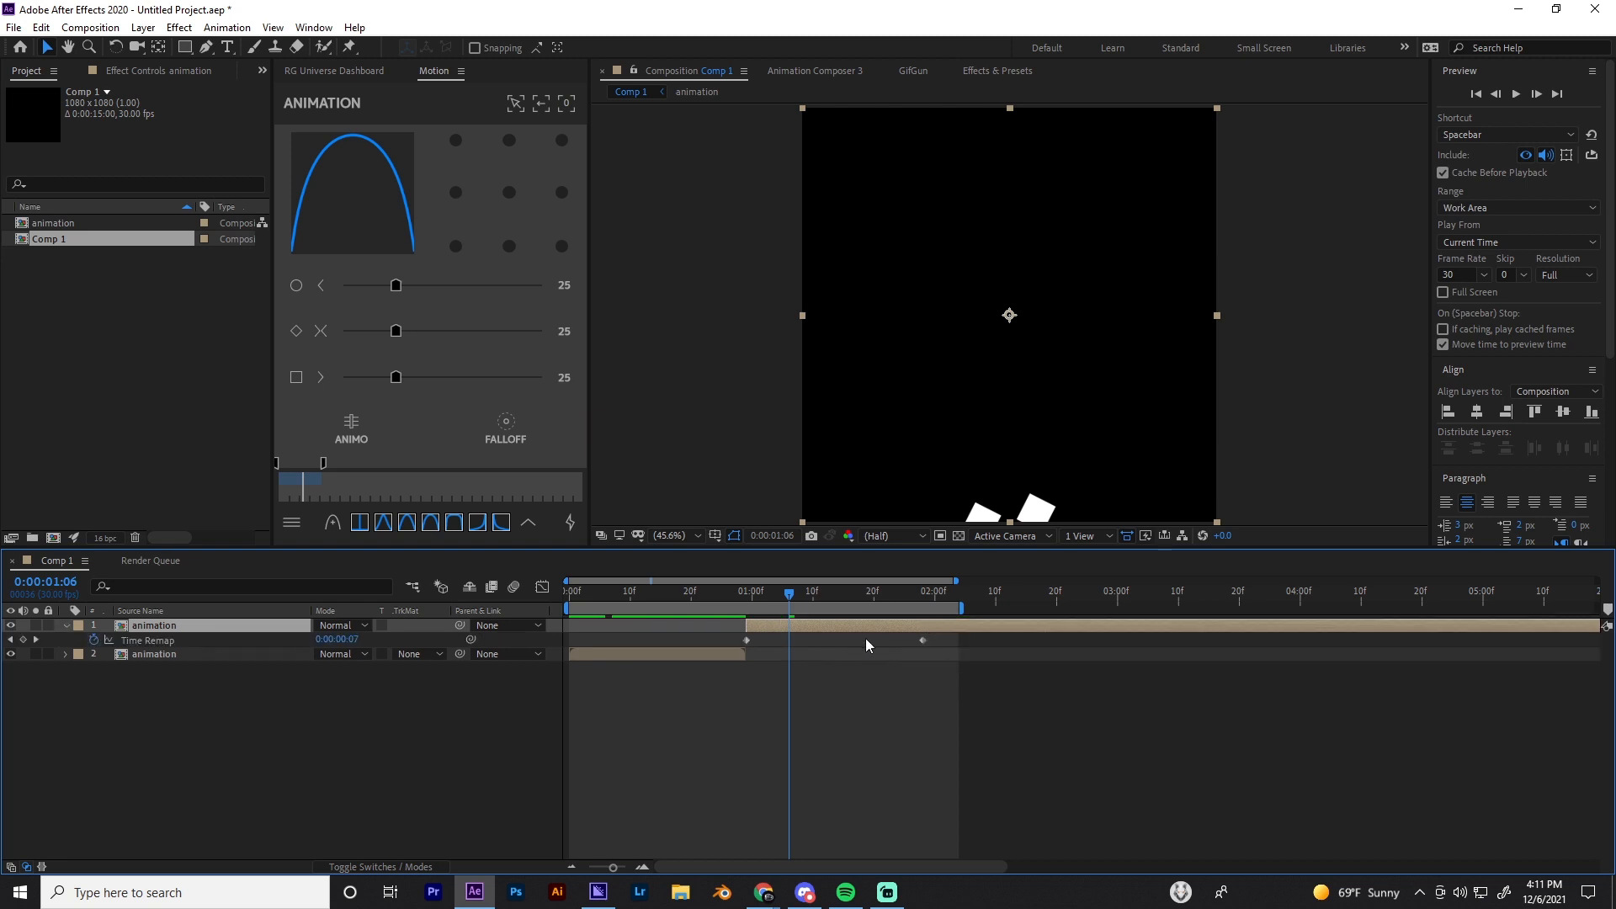
left_click_drag(731, 639, 937, 644)
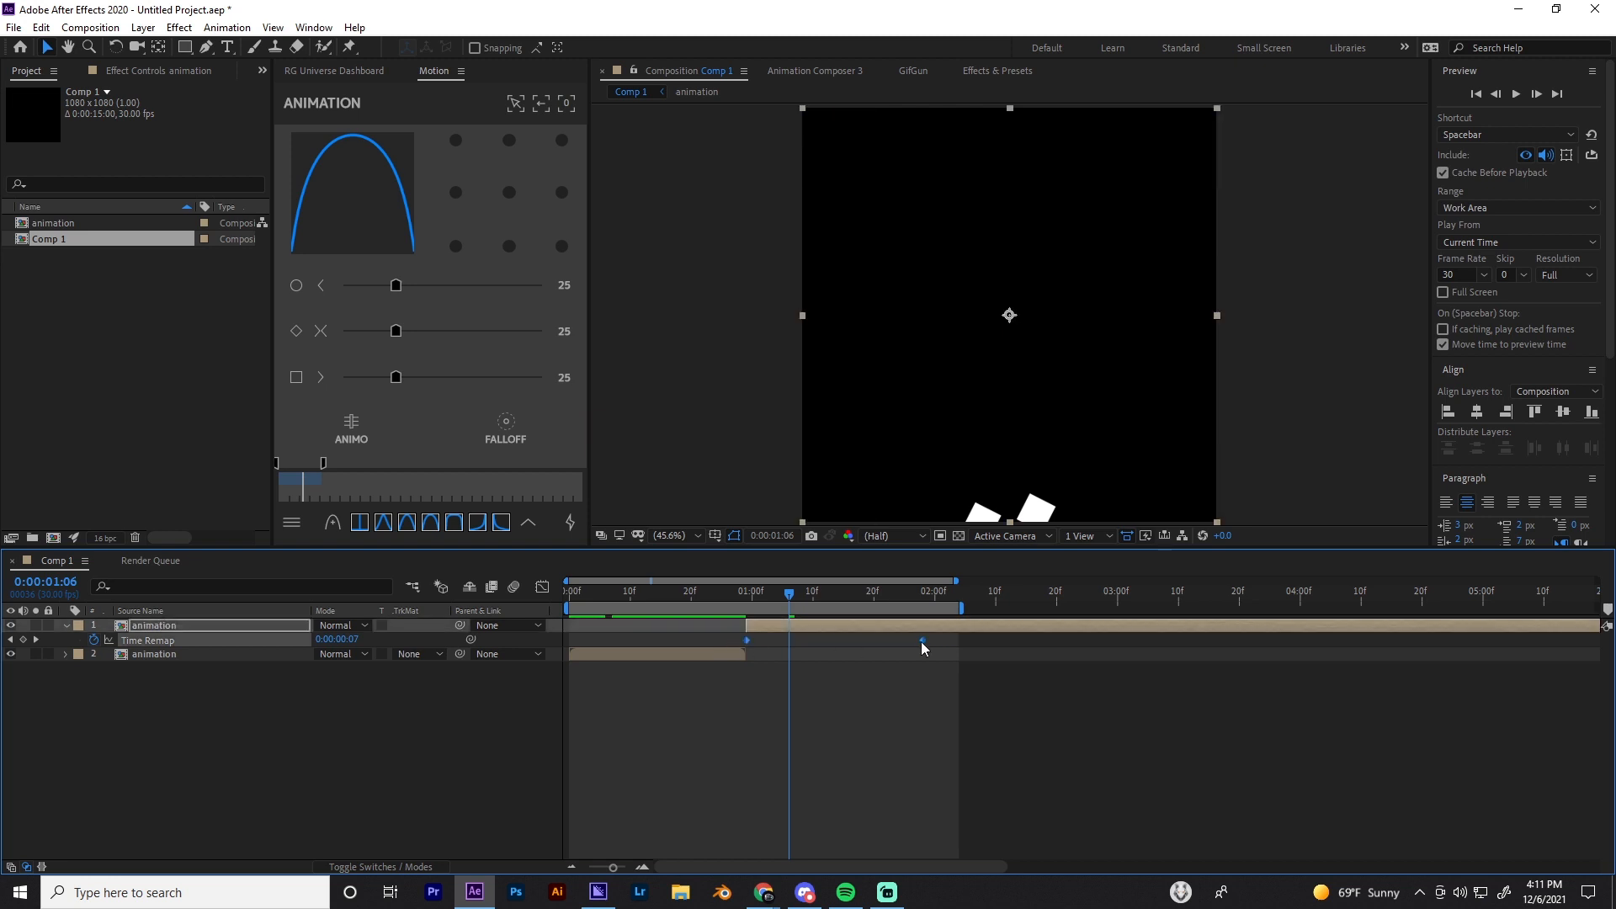
right_click(924, 642)
mouse_move(1010, 849)
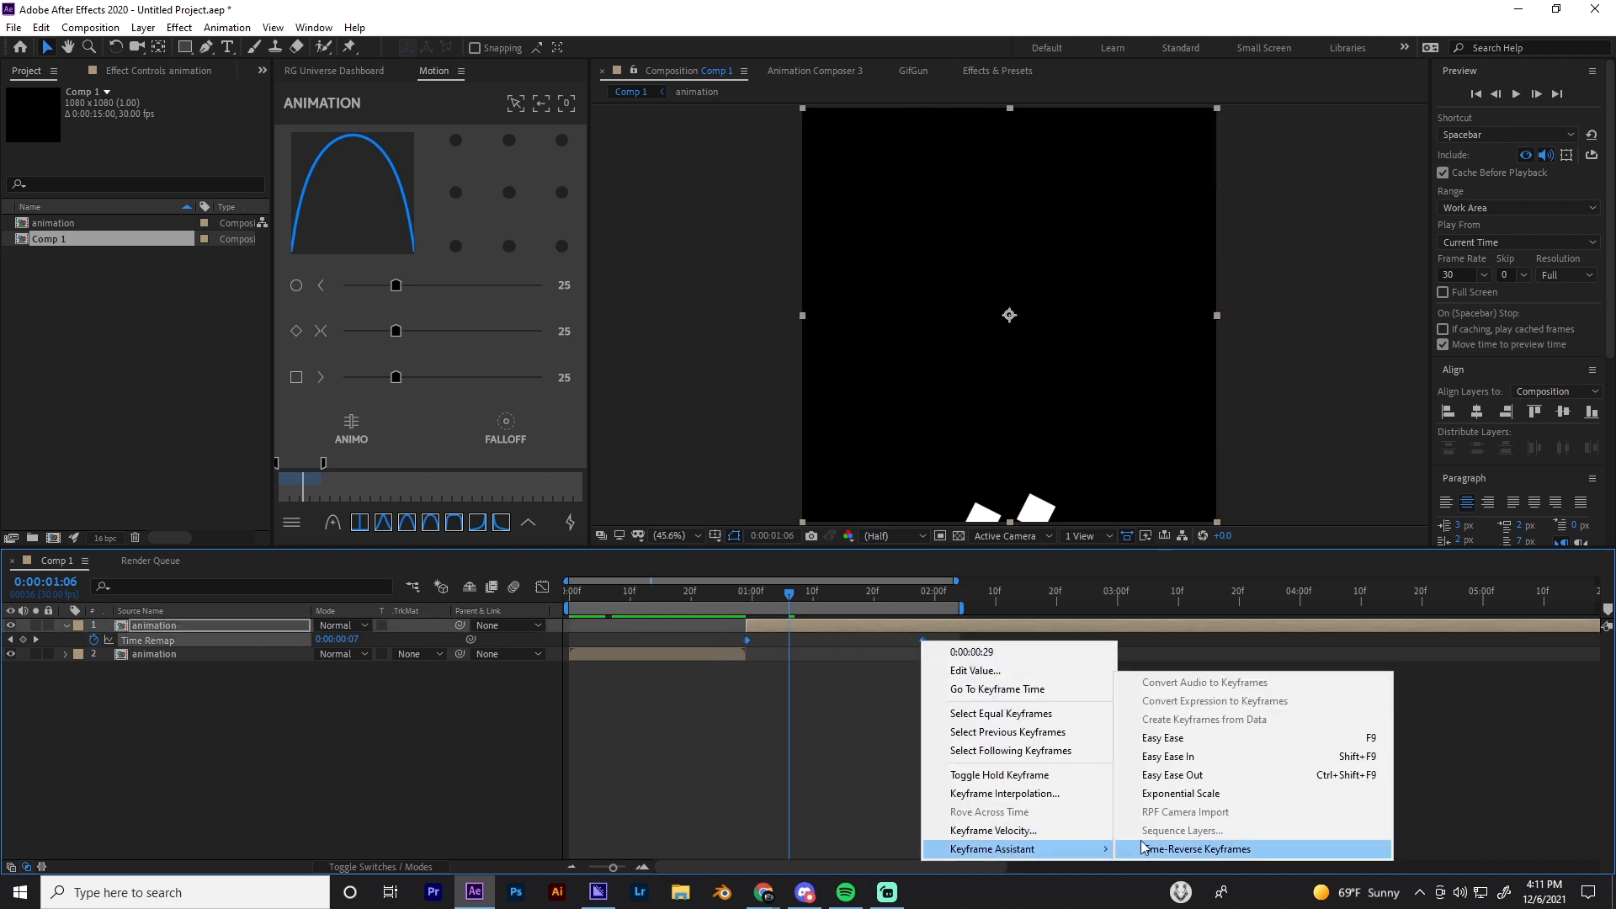
left_click(1177, 850)
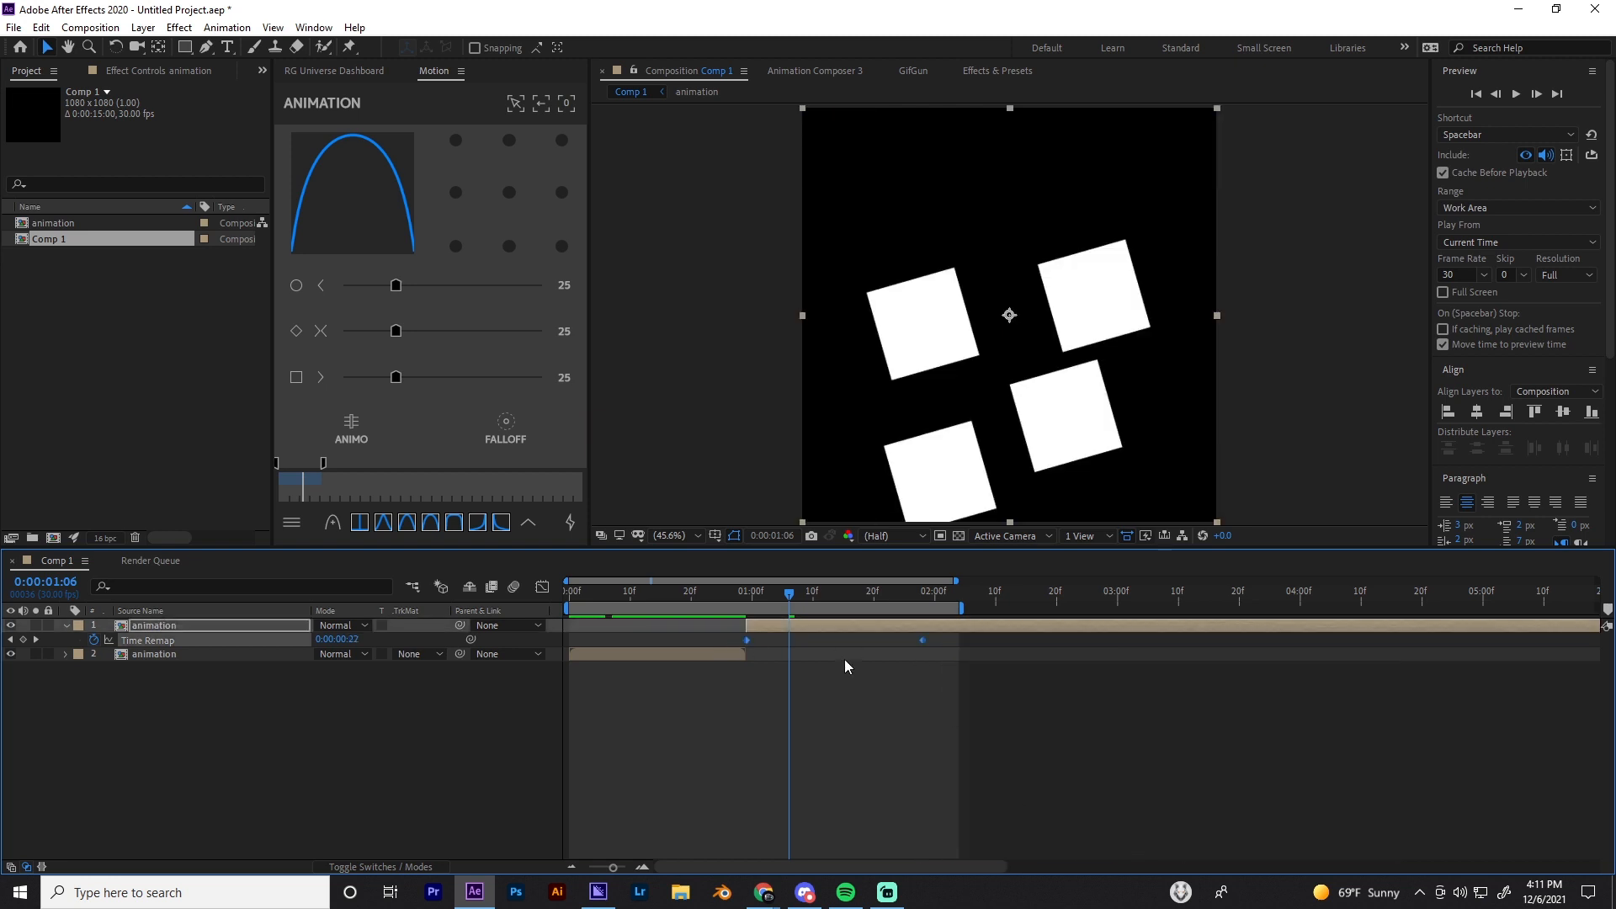
Slide the reversed animation copy one frame earlier to overlap the end of the first layer, and check the join
left_click_drag(763, 601, 755, 663)
left_click(640, 867)
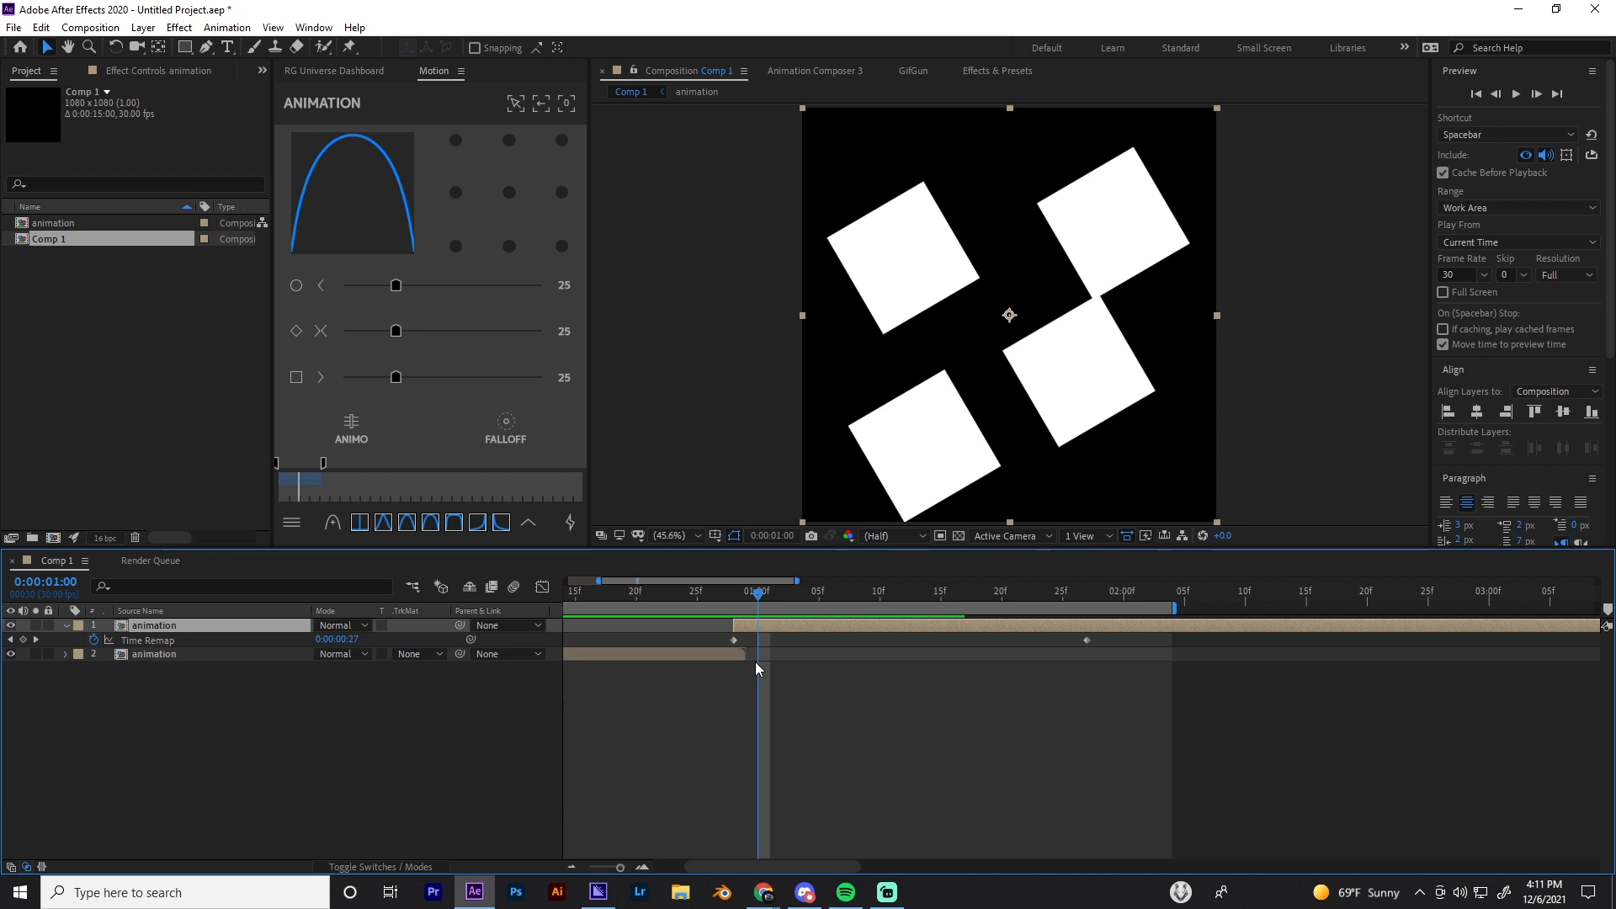
left_click_drag(734, 640, 782, 715)
left_click(734, 603)
key("ctrl+z")
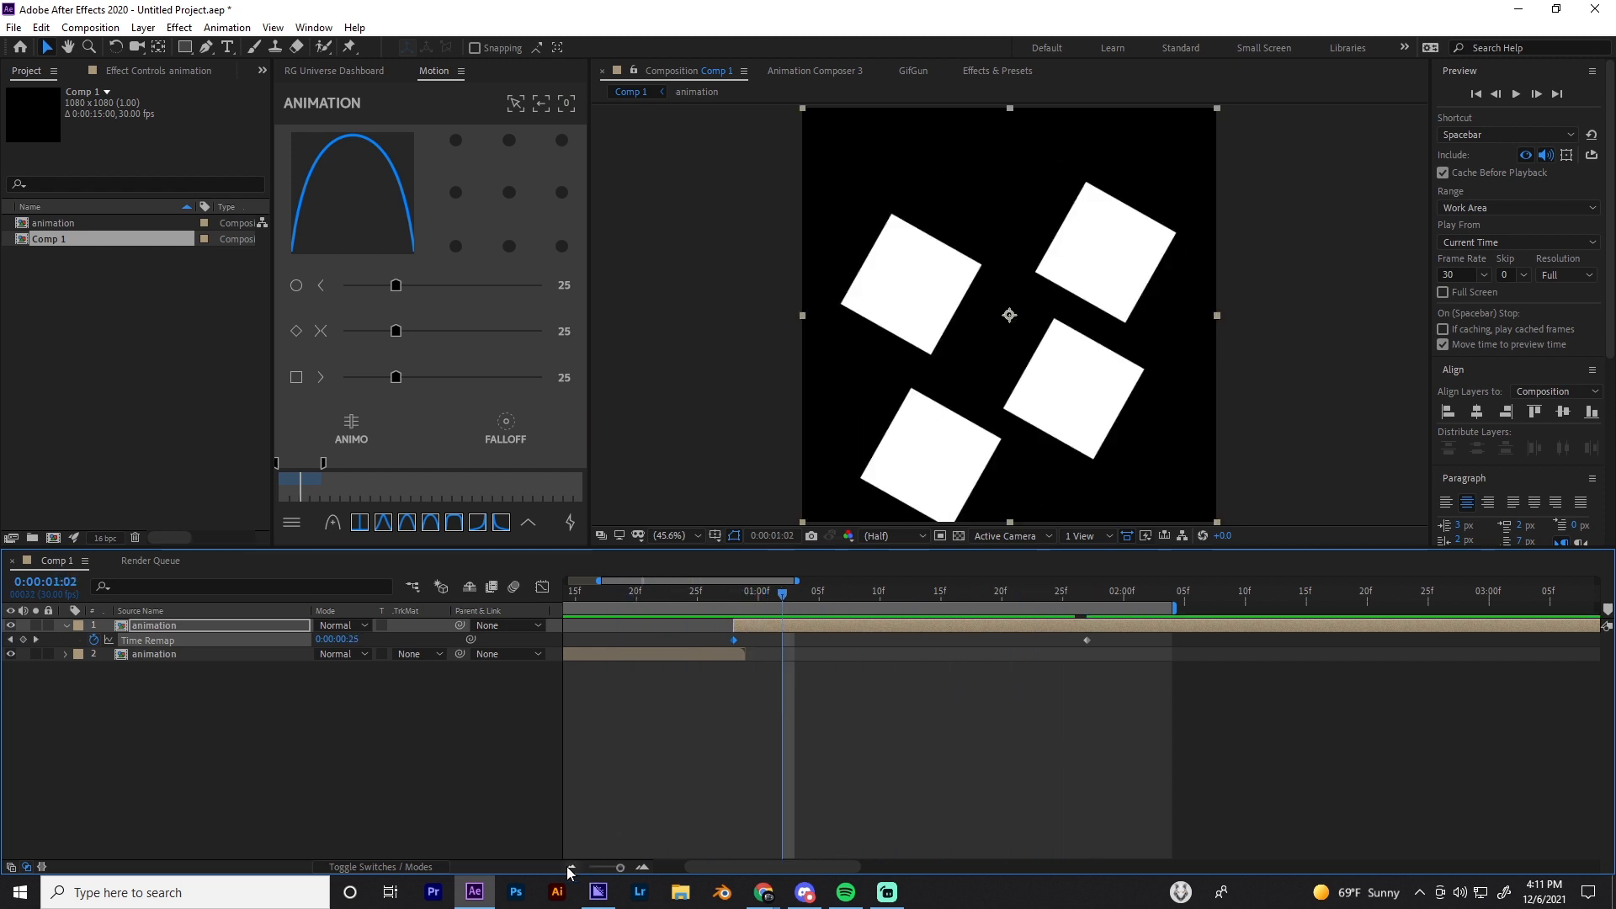
left_click(571, 868)
left_click(571, 868)
Scrub through the reversed copy to about 0:00:01:22 to check how the squares leave the frame
left_click(613, 654)
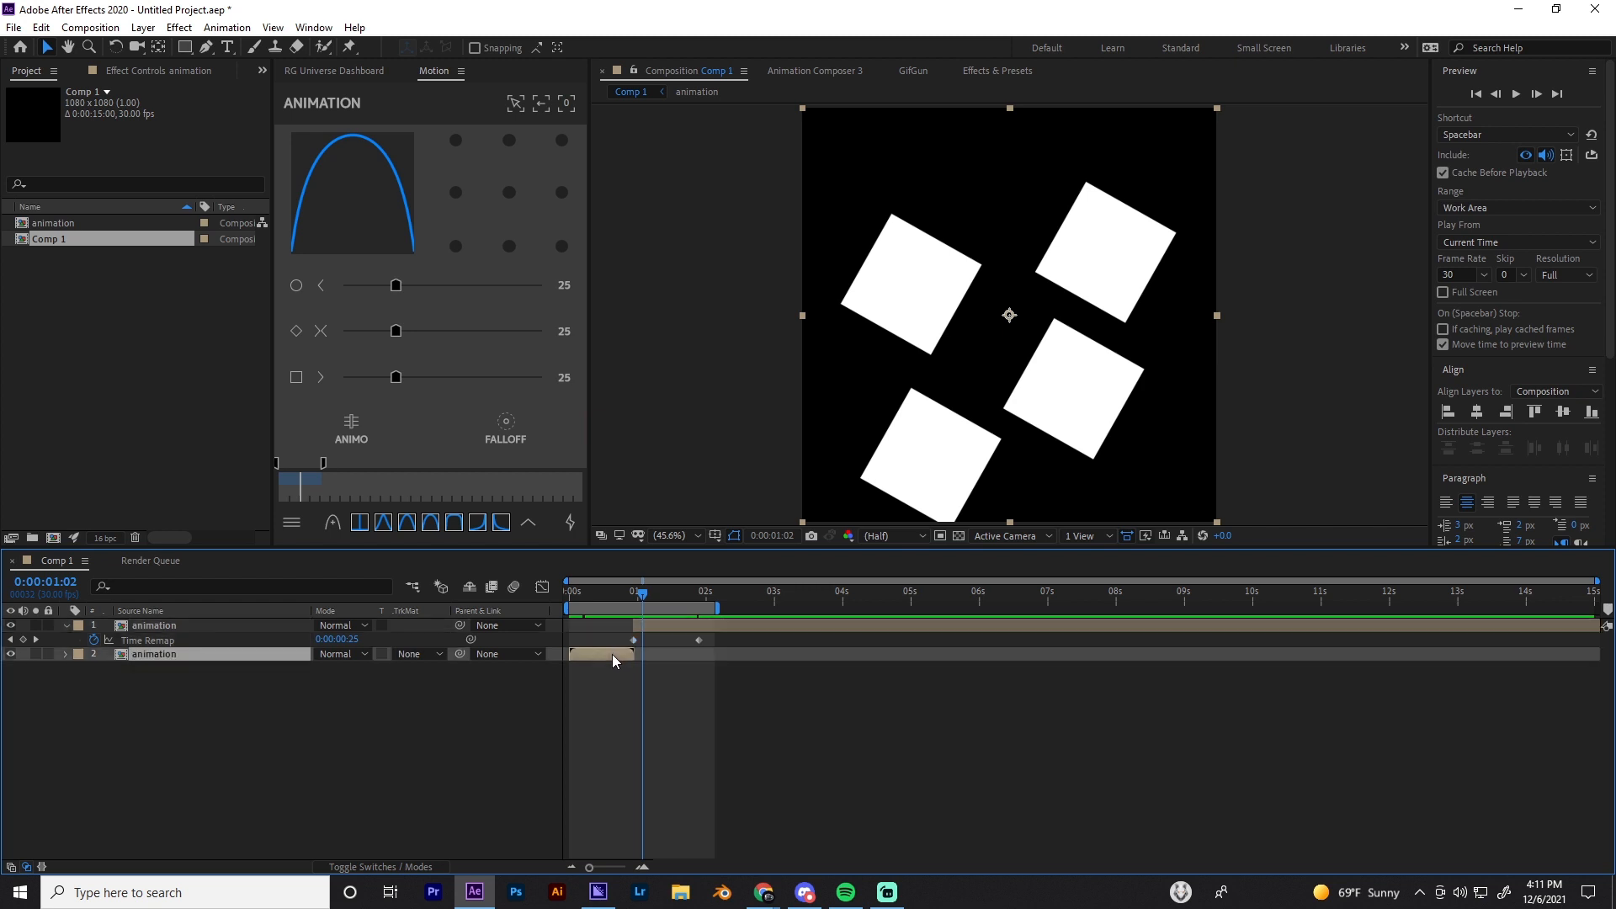
left_click(652, 628)
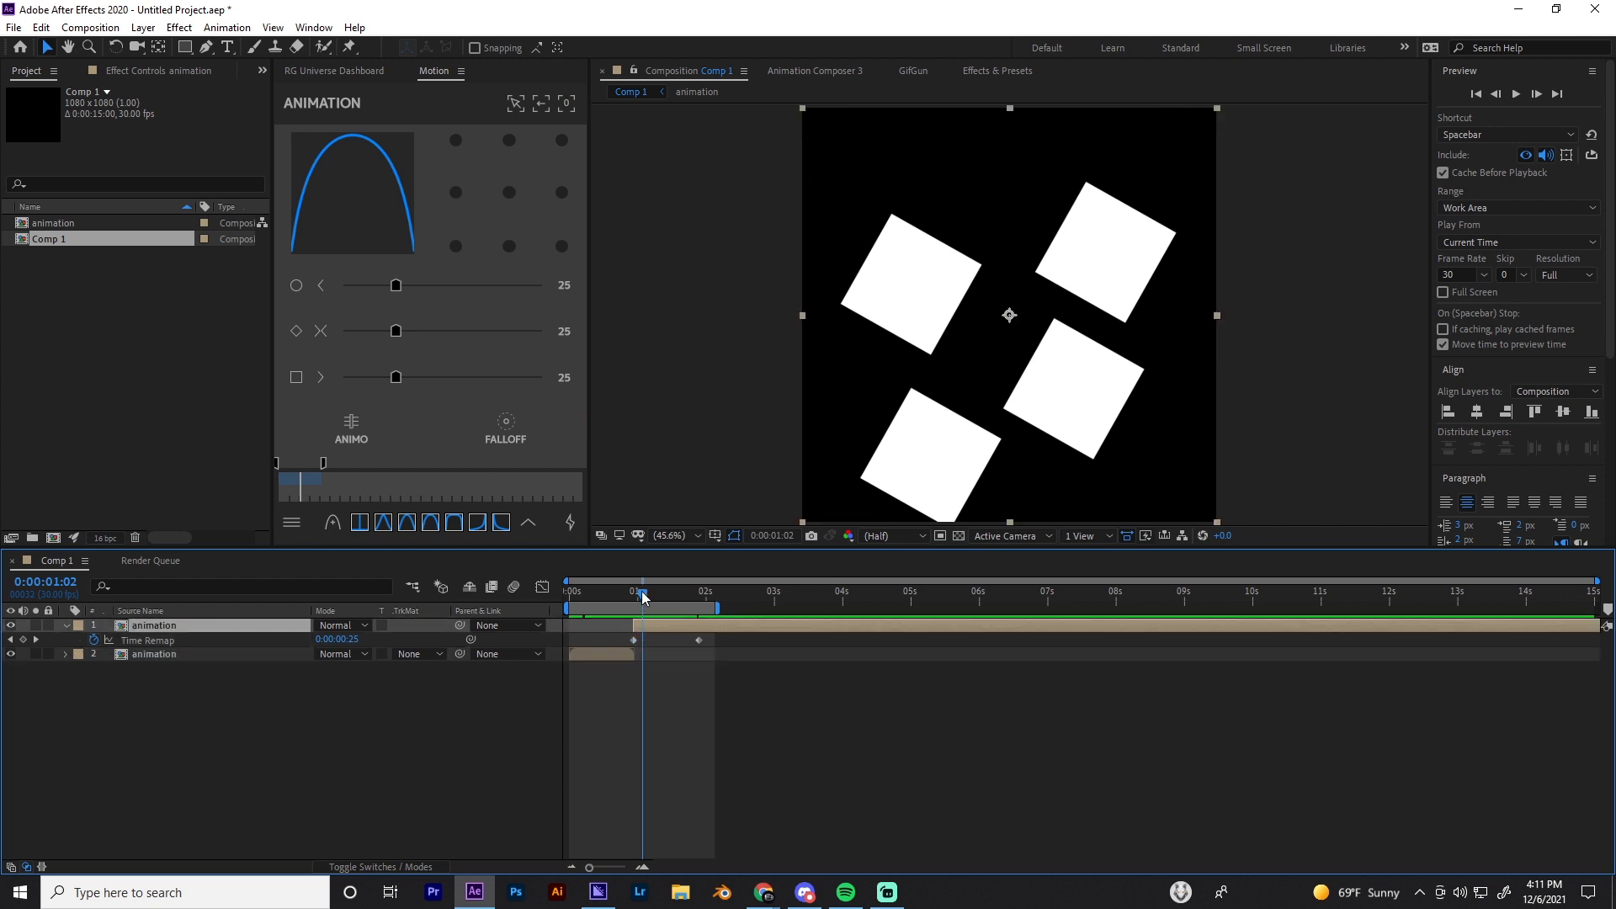
left_click(647, 595)
left_click_drag(649, 599, 687, 600)
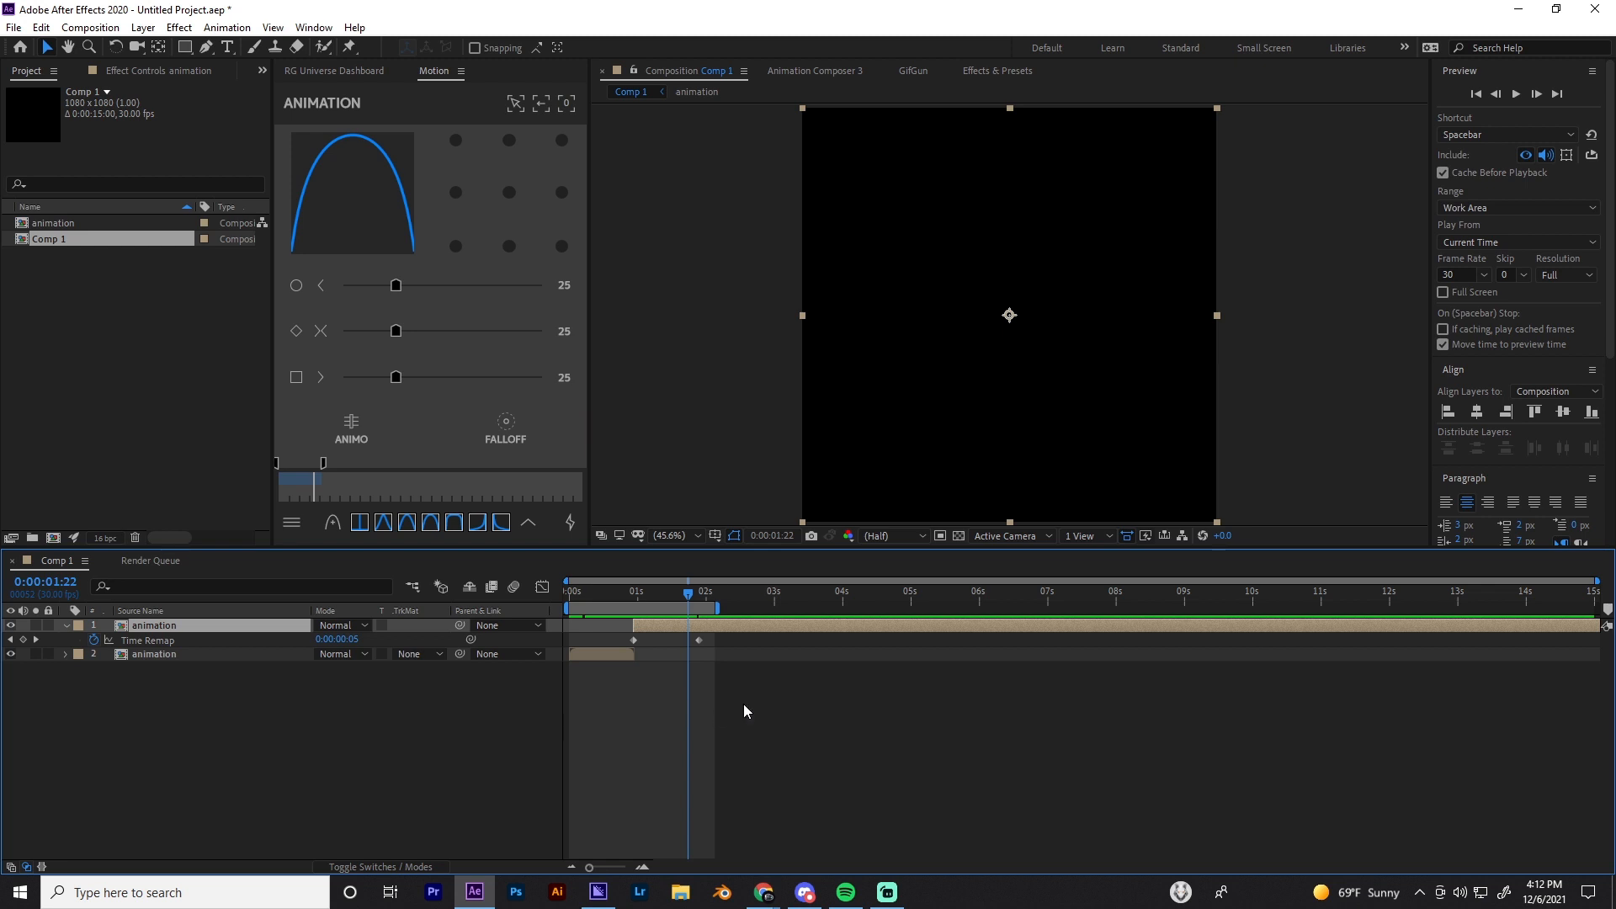
Delete both animation layers from Comp 1
left_click(641, 666)
left_click_drag(149, 699, 149, 628)
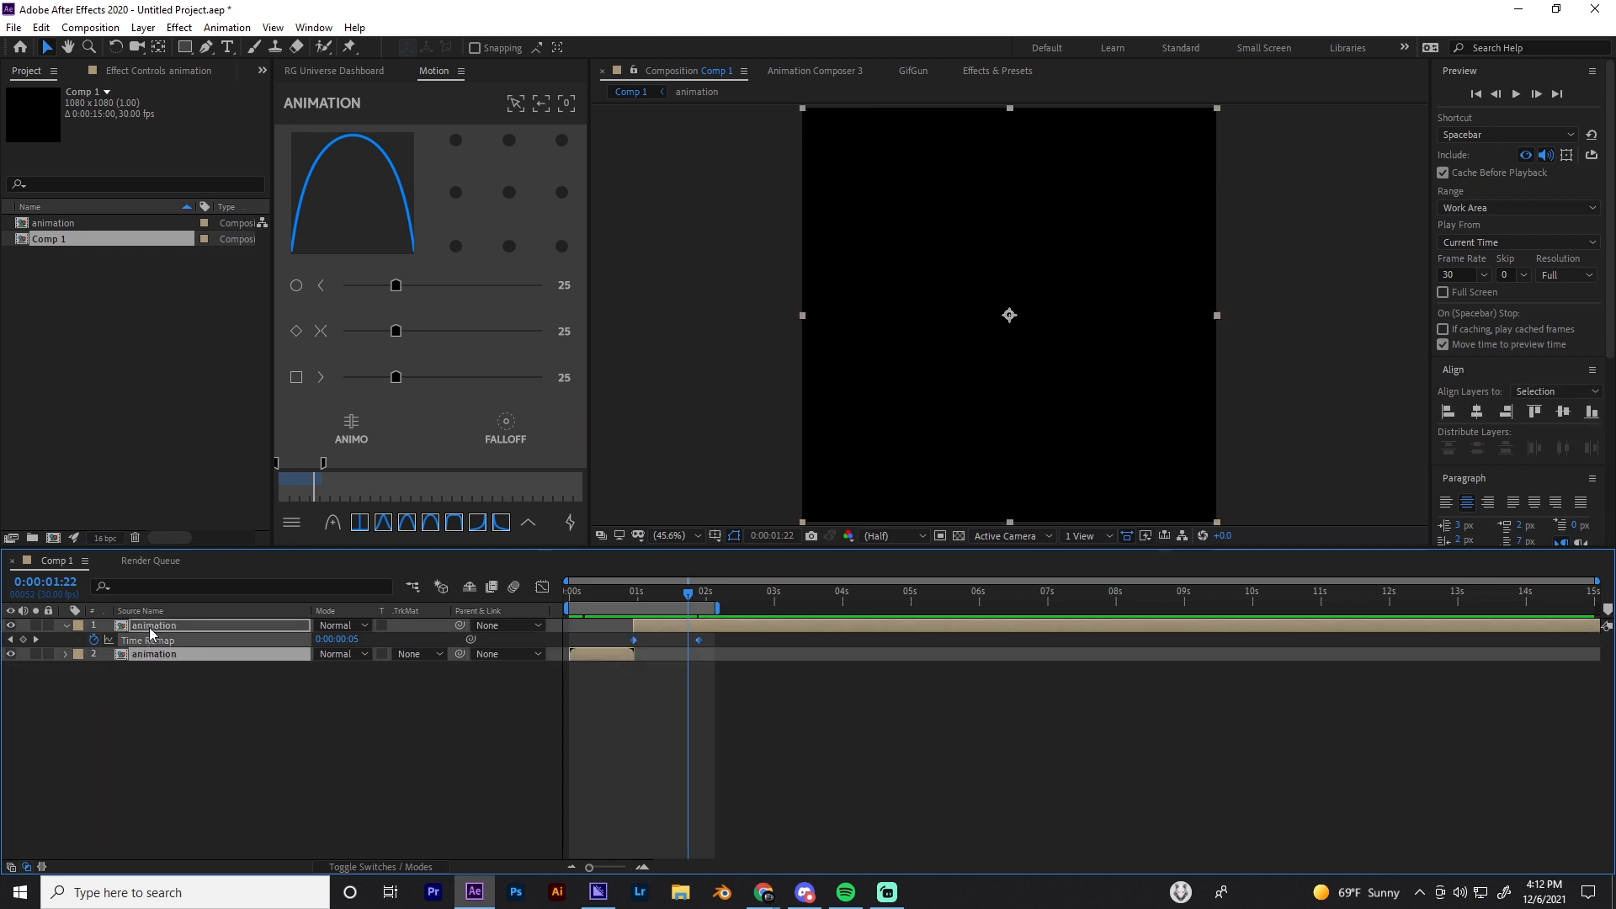
key("Delete")
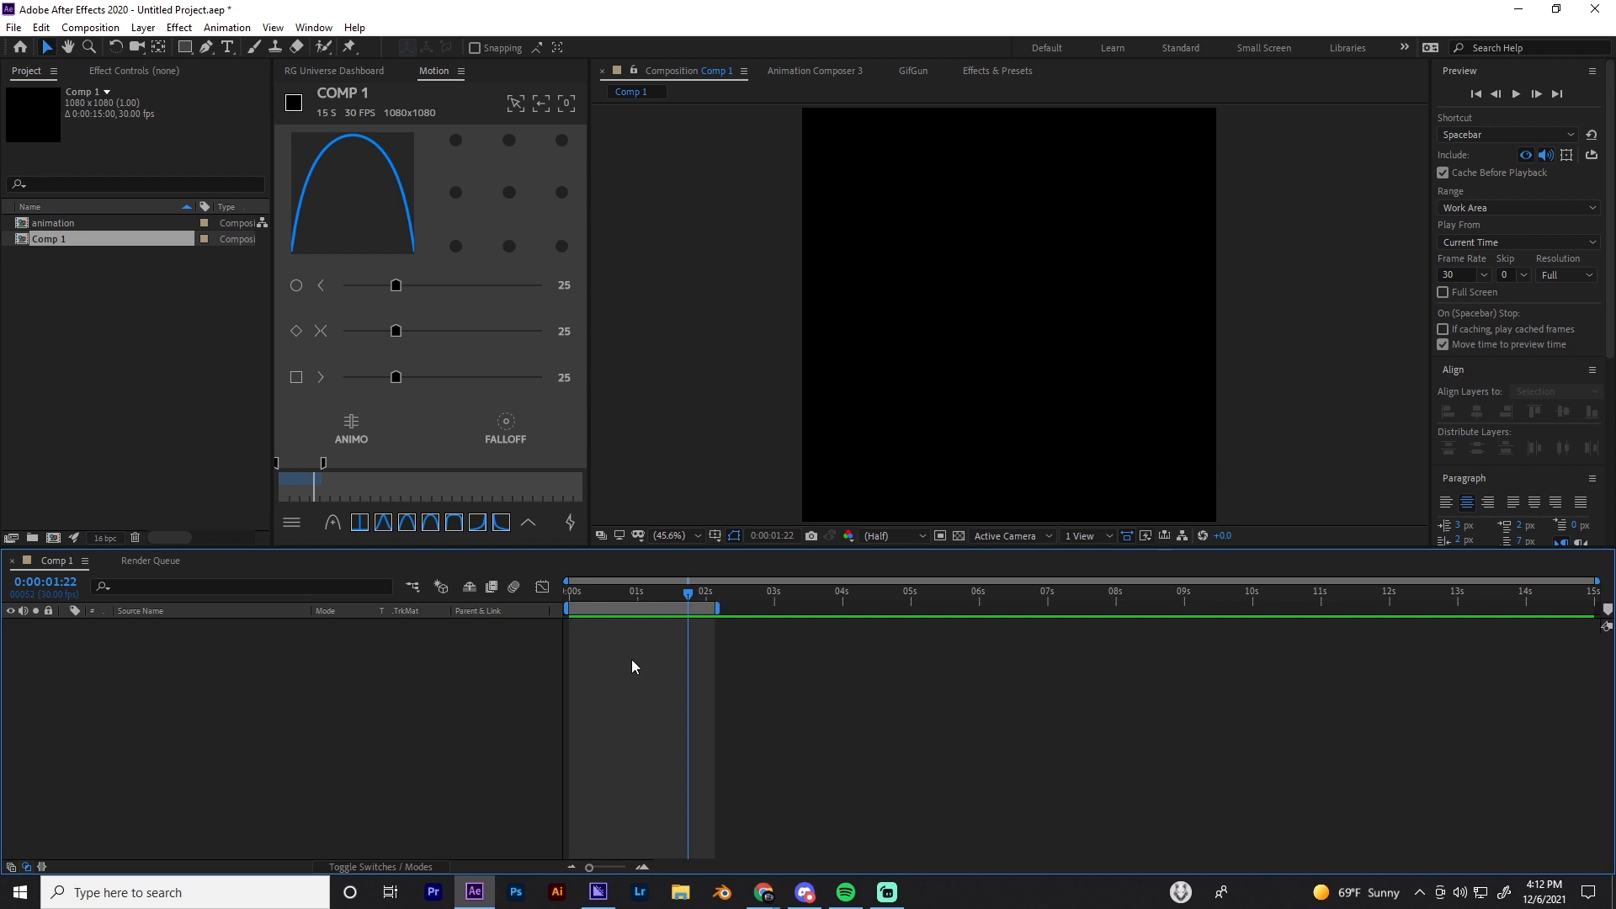
Create a new solid named "fractal" in Comp 1 at the composition's 1080 x 1080 px size
key("ctrl+y")
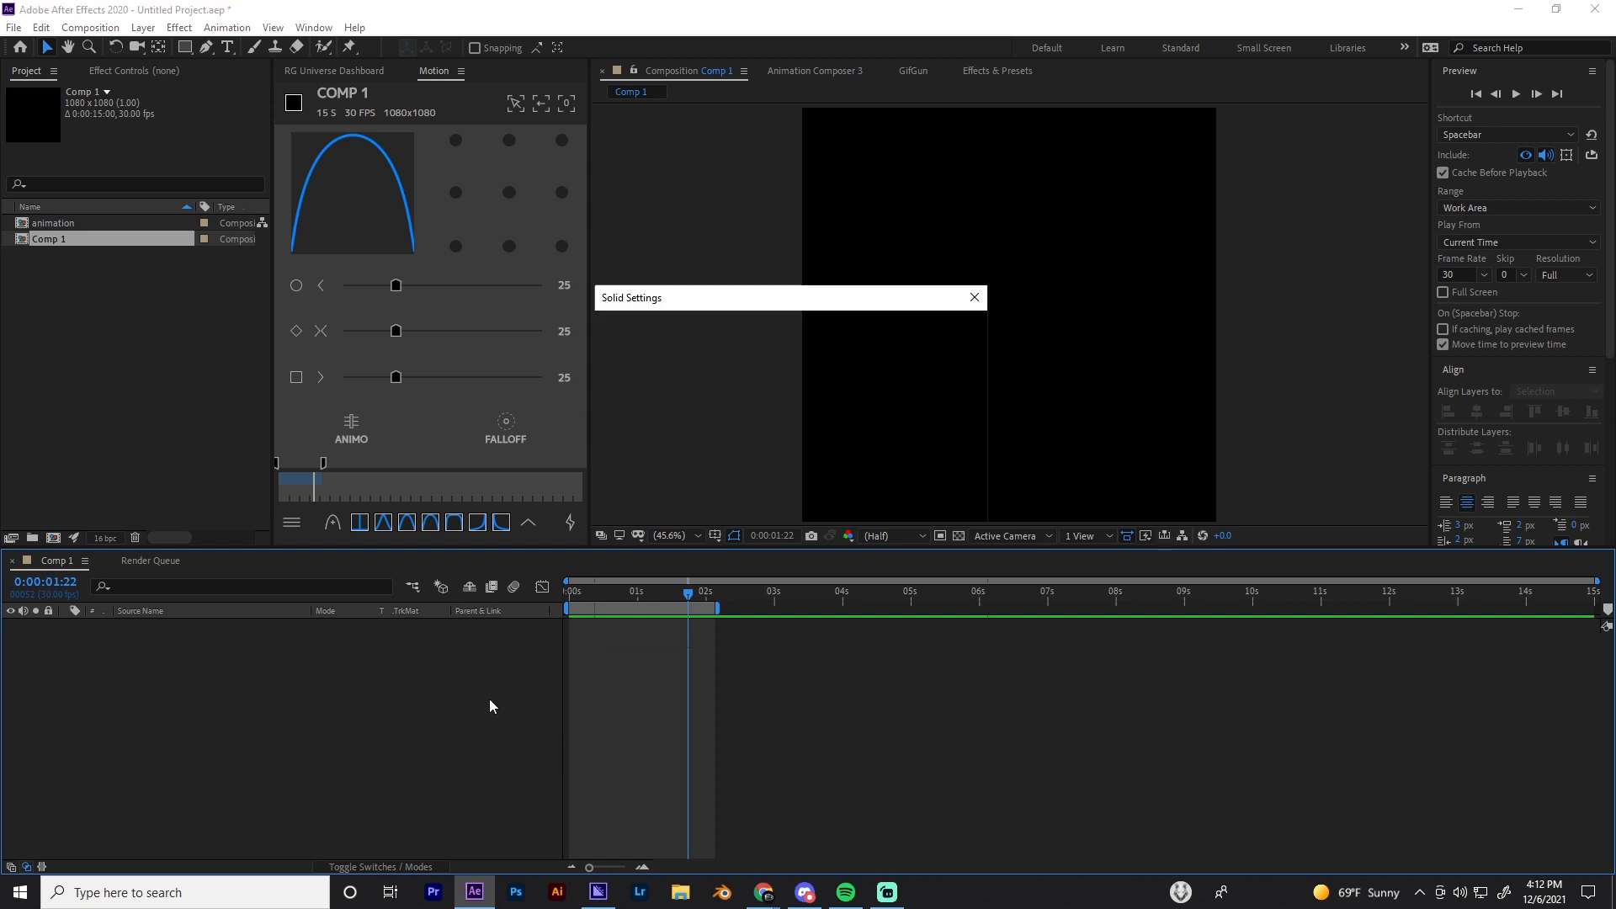
type("fractal")
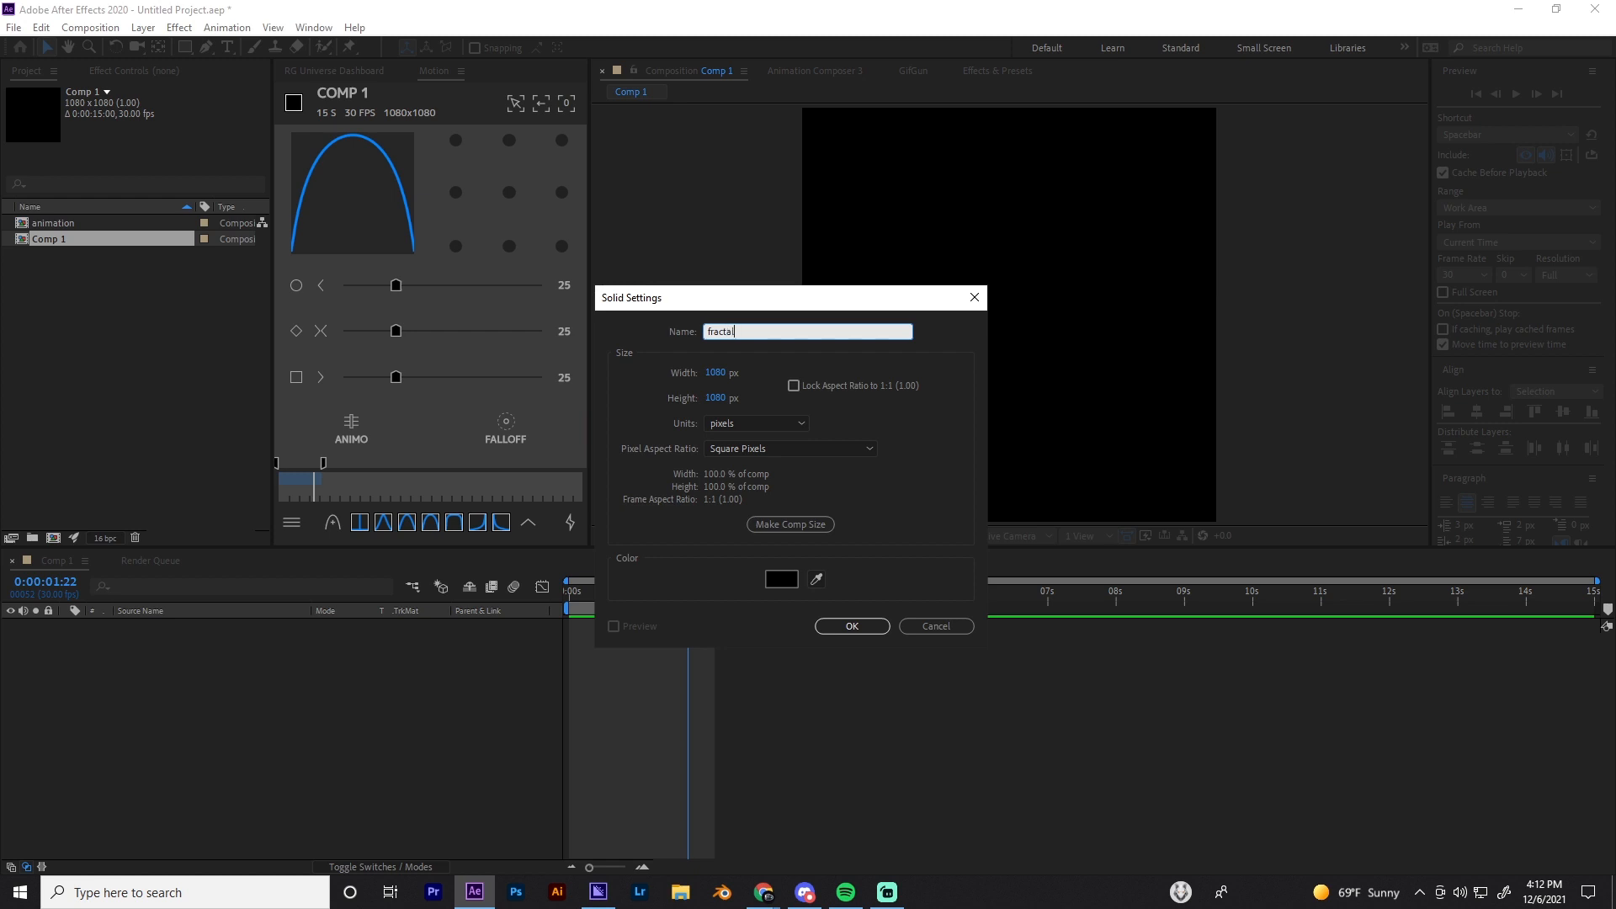
key("Return")
left_click(635, 685)
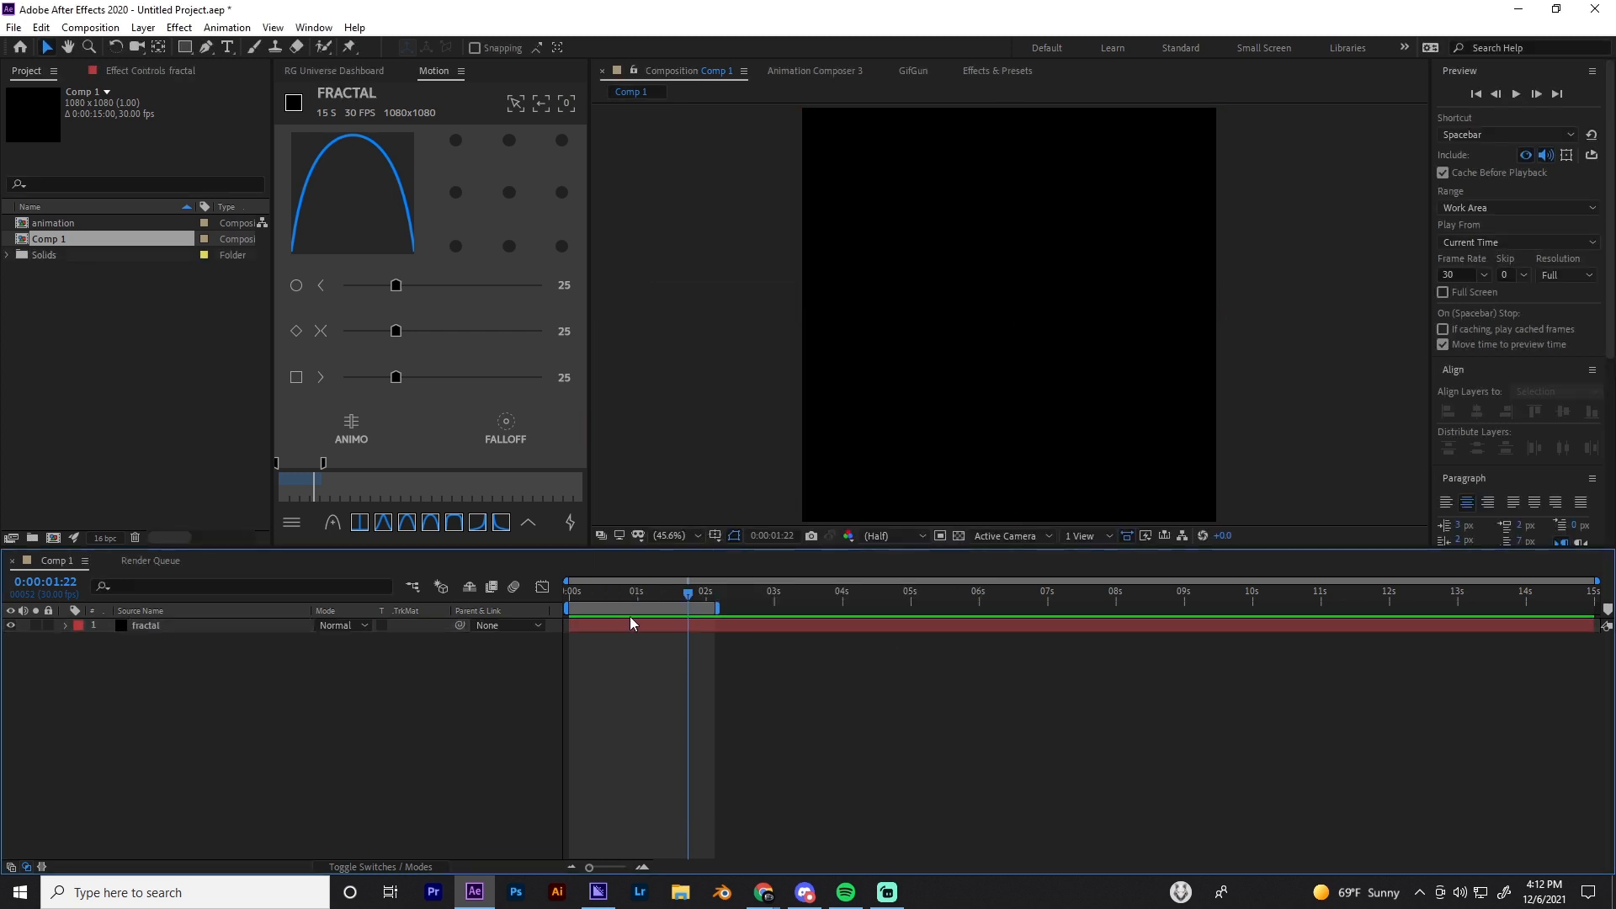
Search the effects for "fract" and apply Fractal Noise to the fractal solid
left_click(997, 70)
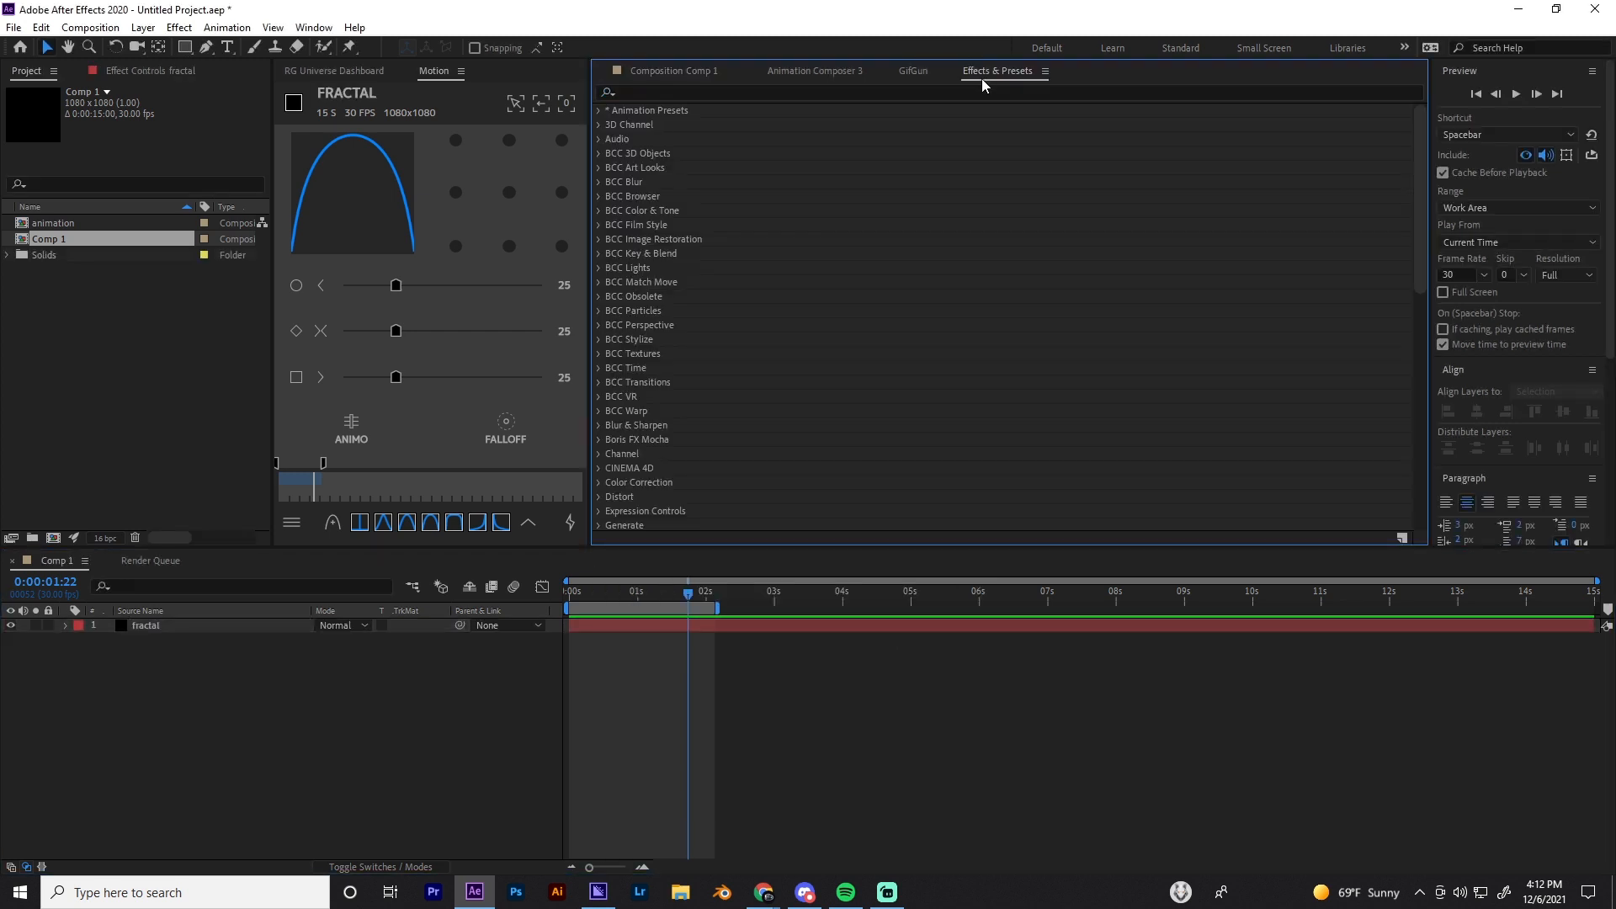
left_click(668, 93)
type("fraltal")
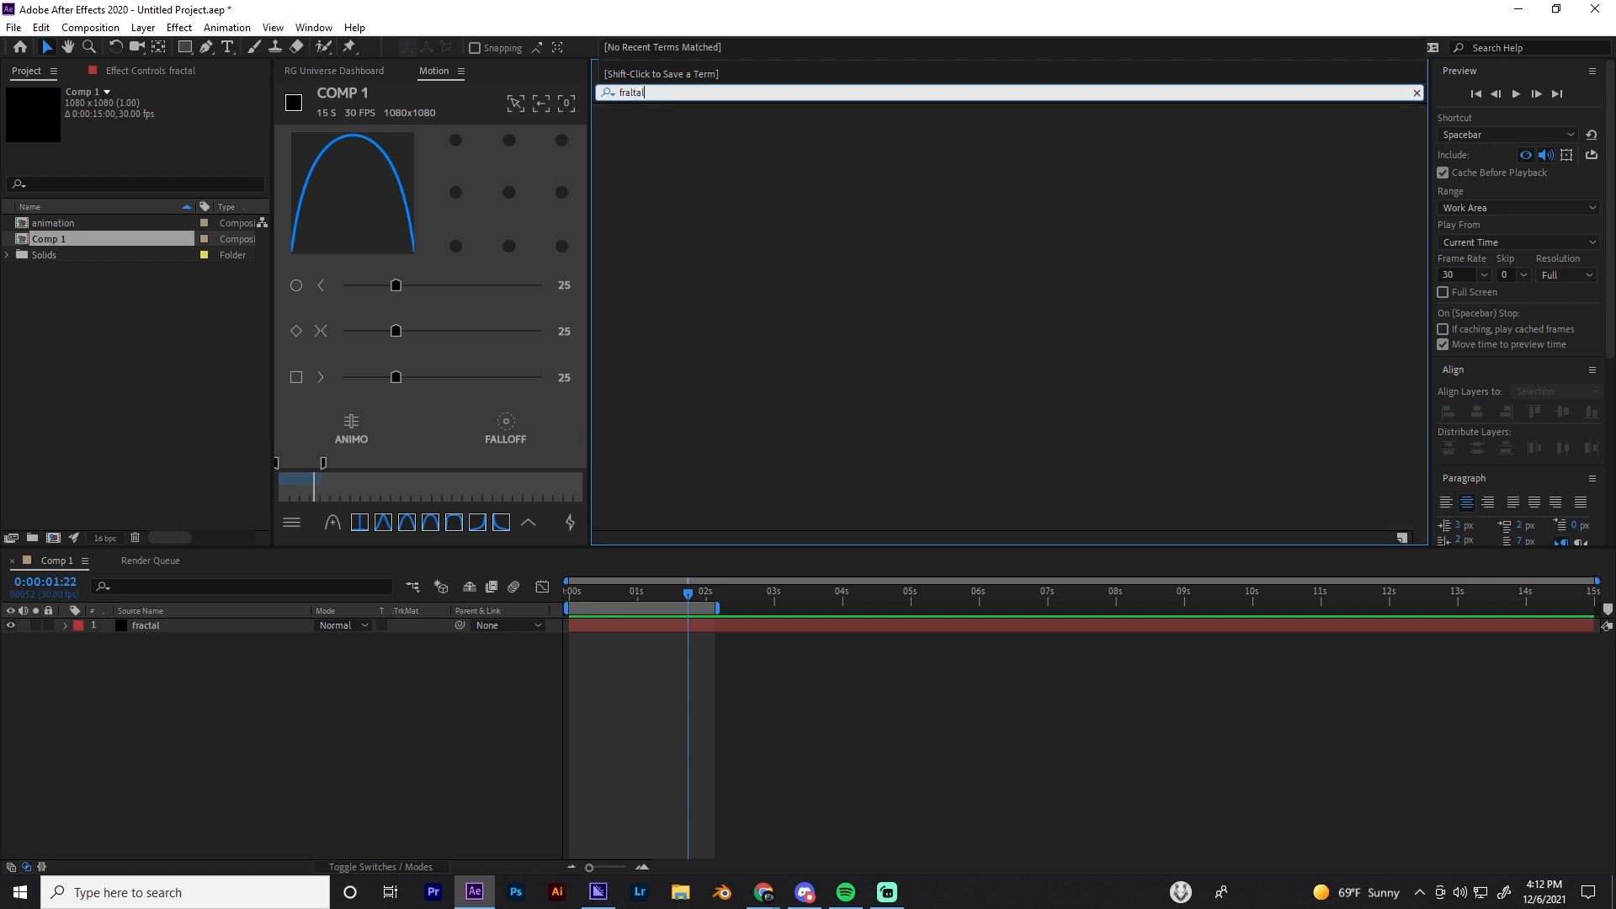
key("BackSpace")
key("BackSpace")
key("BackSpace")
key("BackSpace")
key("BackSpace")
key("BackSpace")
key("BackSpace")
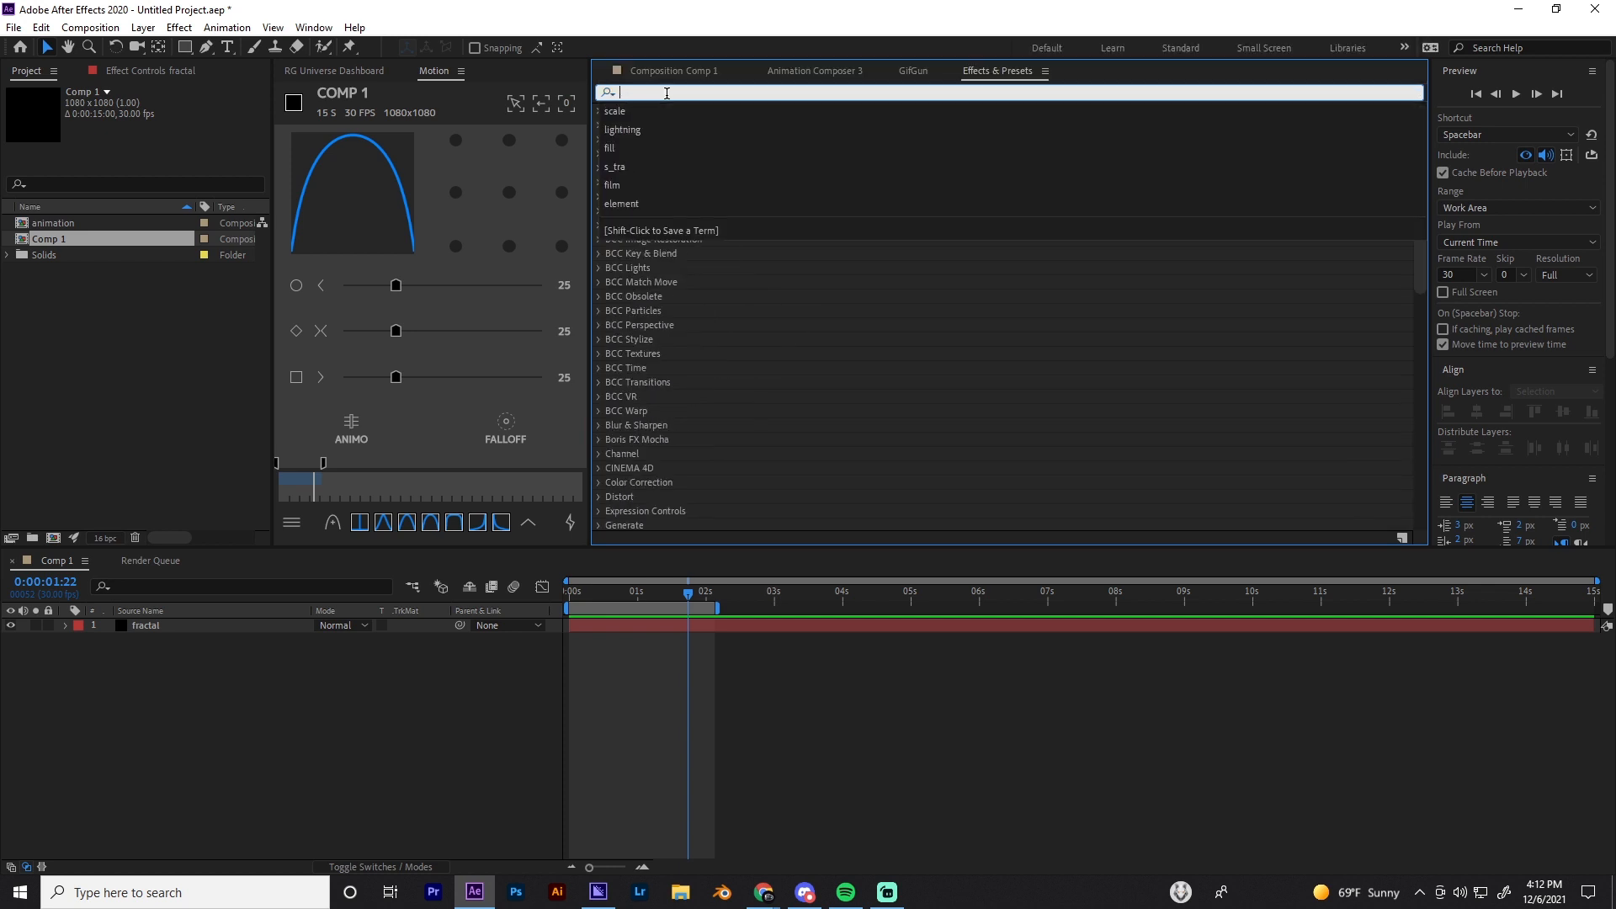
type("fract")
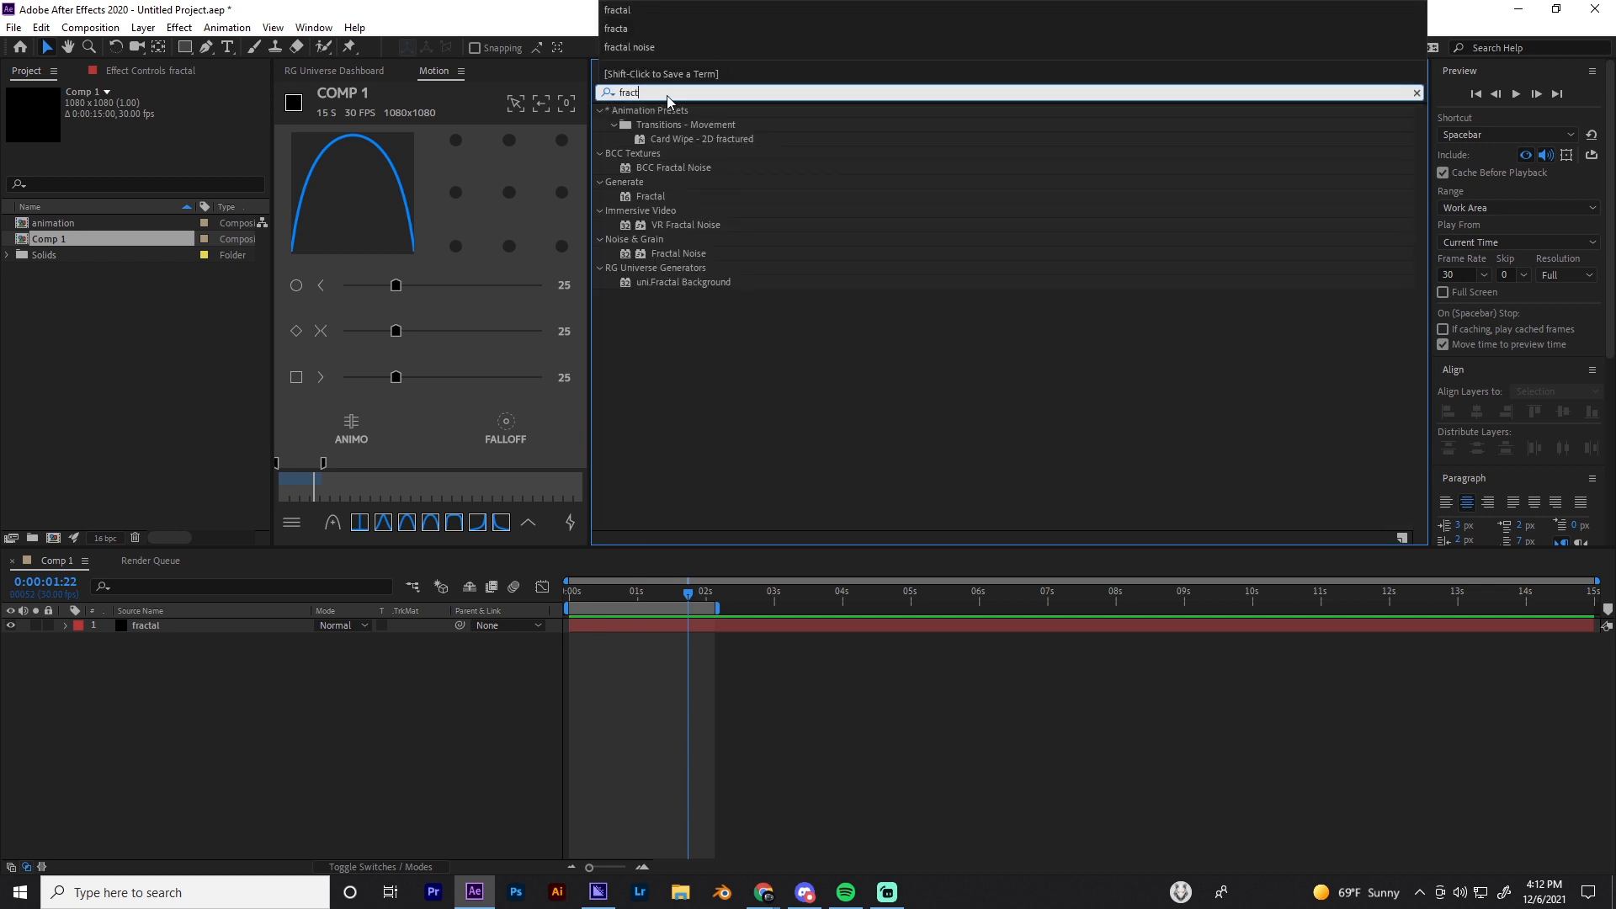
left_click(674, 255)
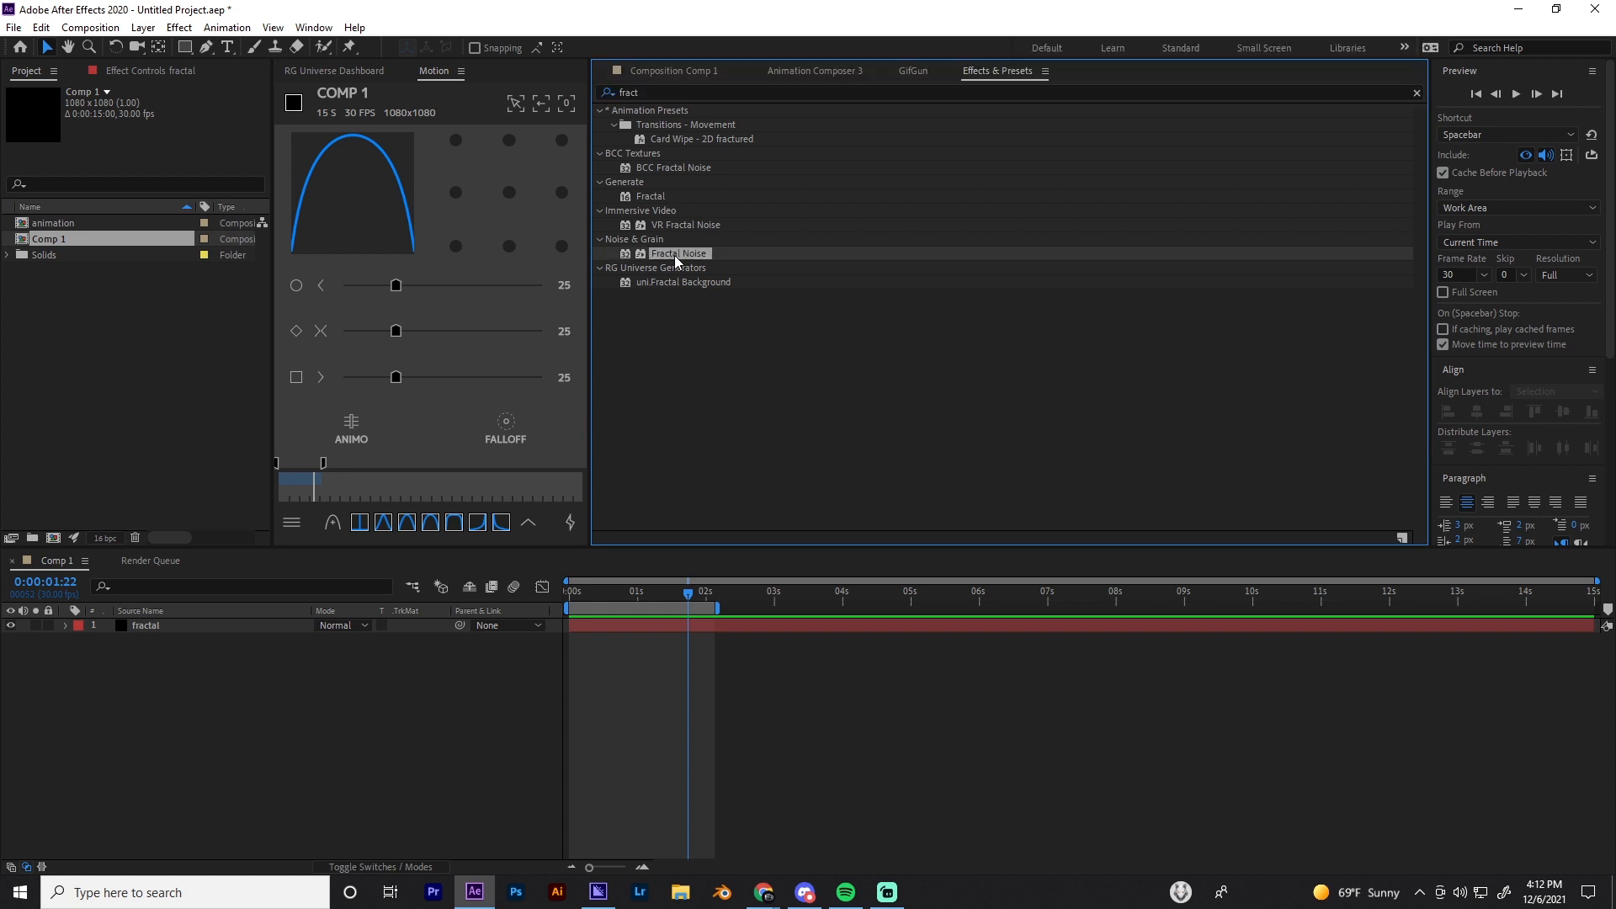
left_click_drag(679, 254, 160, 628)
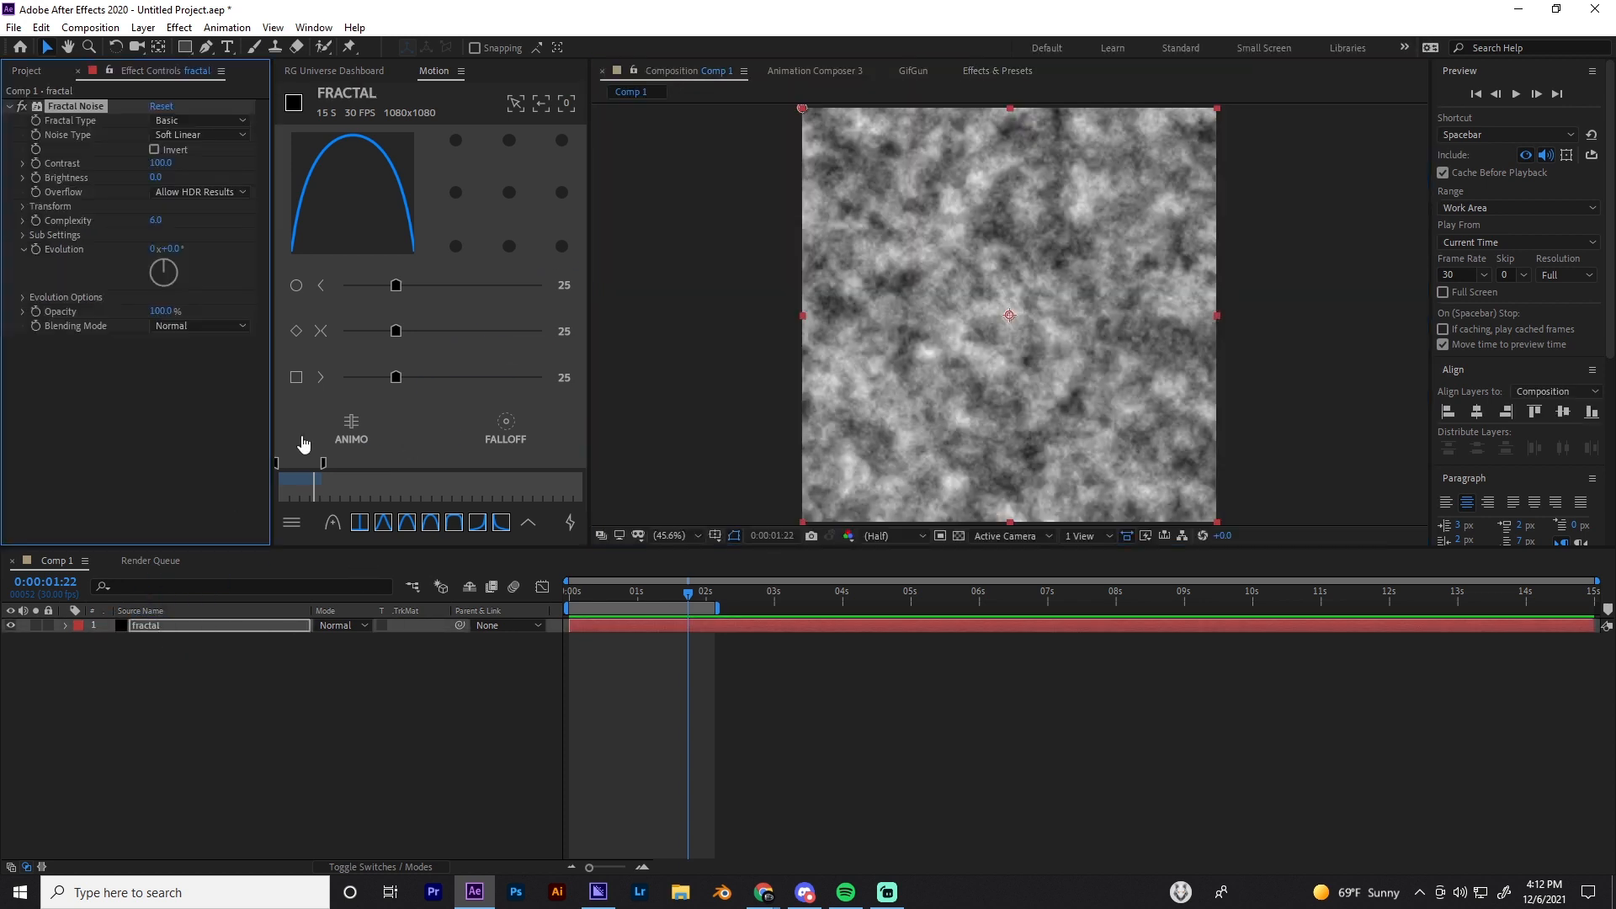
Change the Fractal Noise type to Block and set its contrast to 146 and complexity to 1
left_click(199, 135)
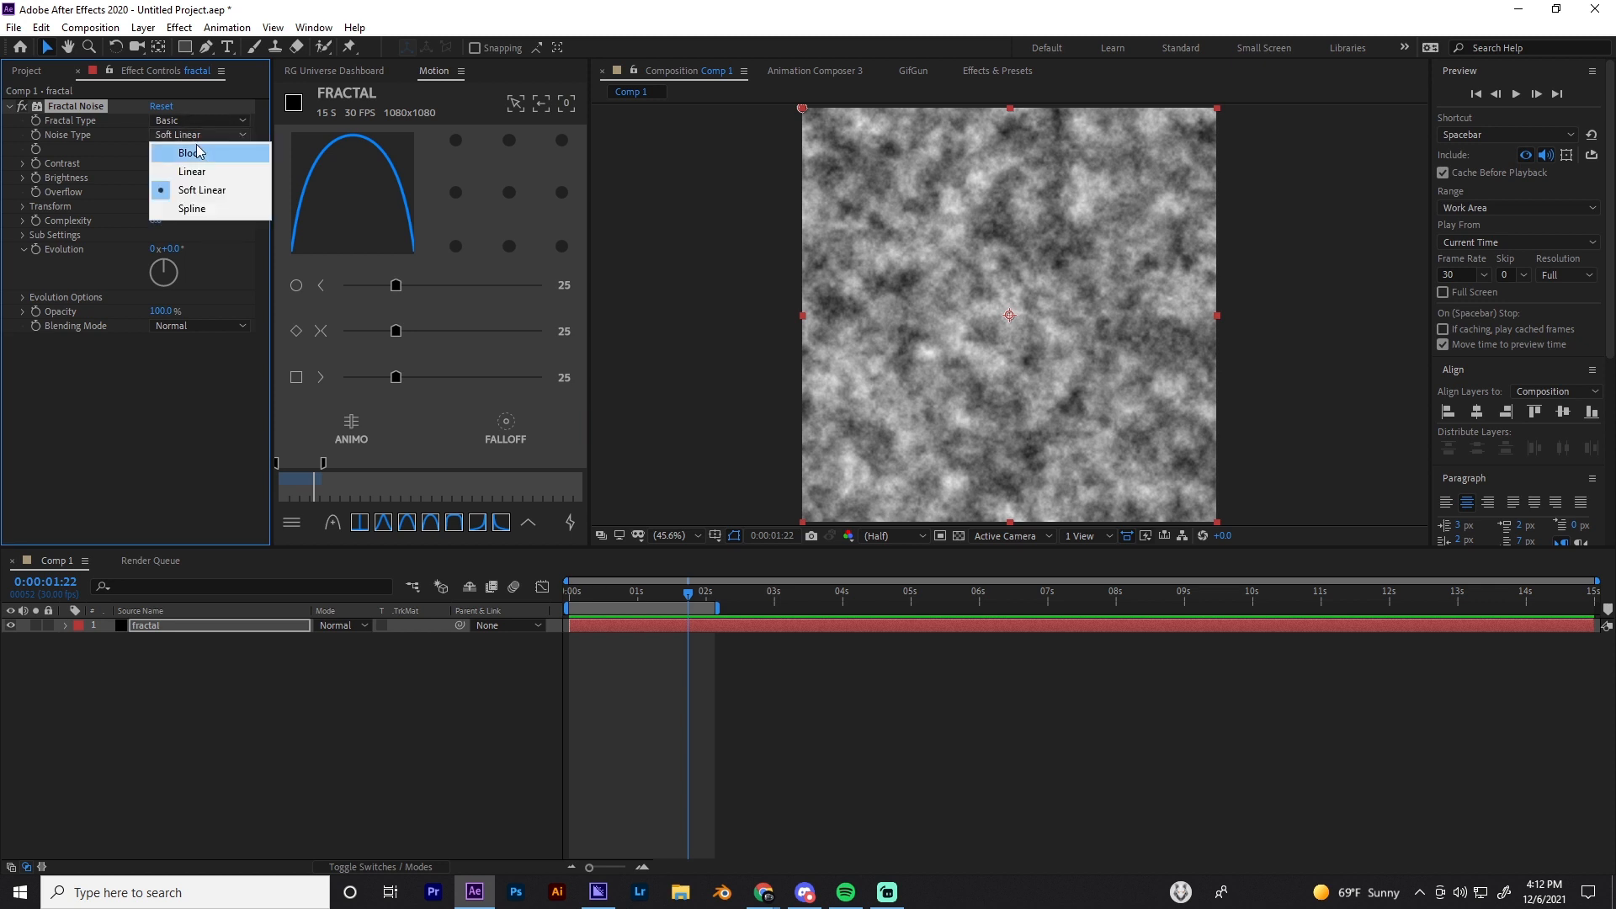
left_click(204, 152)
left_click_drag(160, 164, 199, 163)
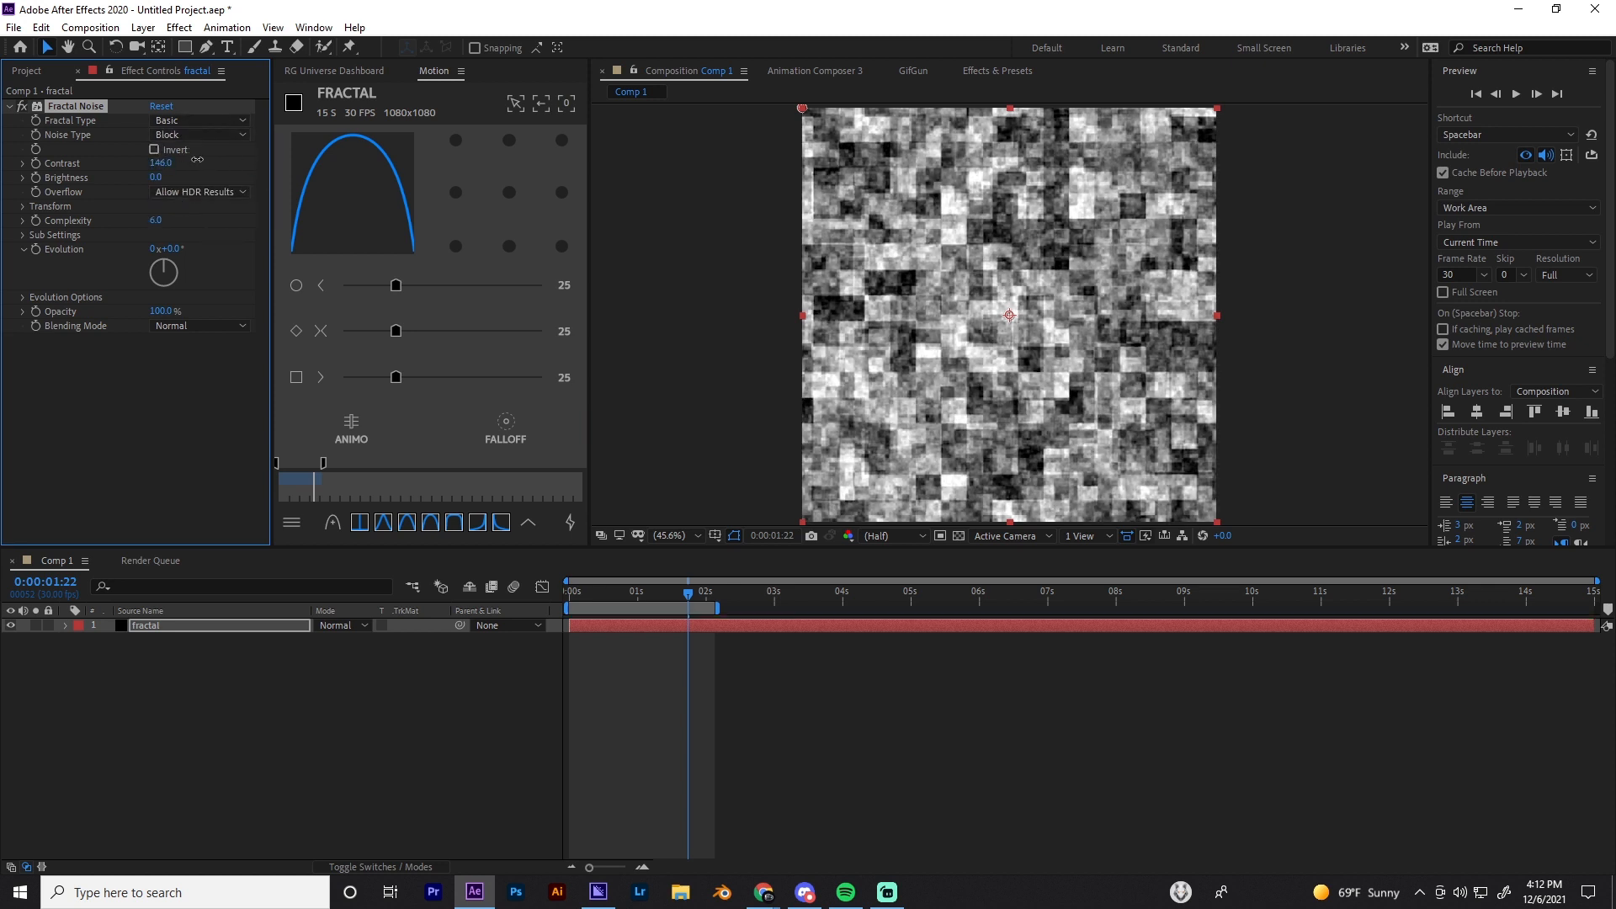
left_click_drag(160, 225, 118, 225)
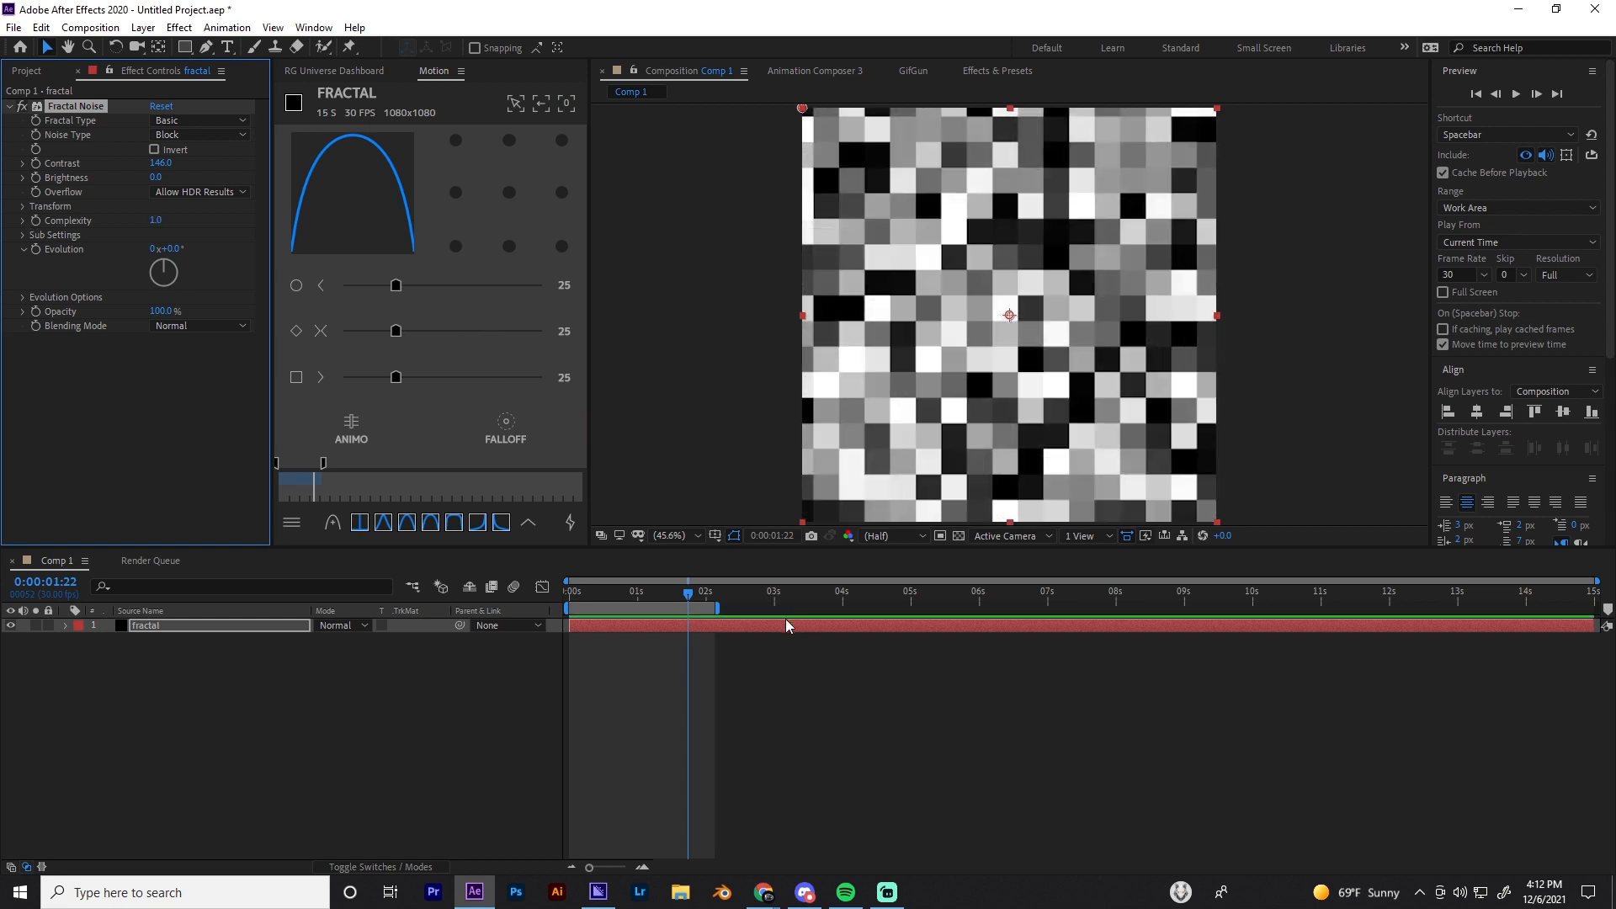
Start keyframing the noise's Evolution at 0 revolutions and move that keyframe to the beginning of the timeline
left_click(721, 745)
left_click(571, 595)
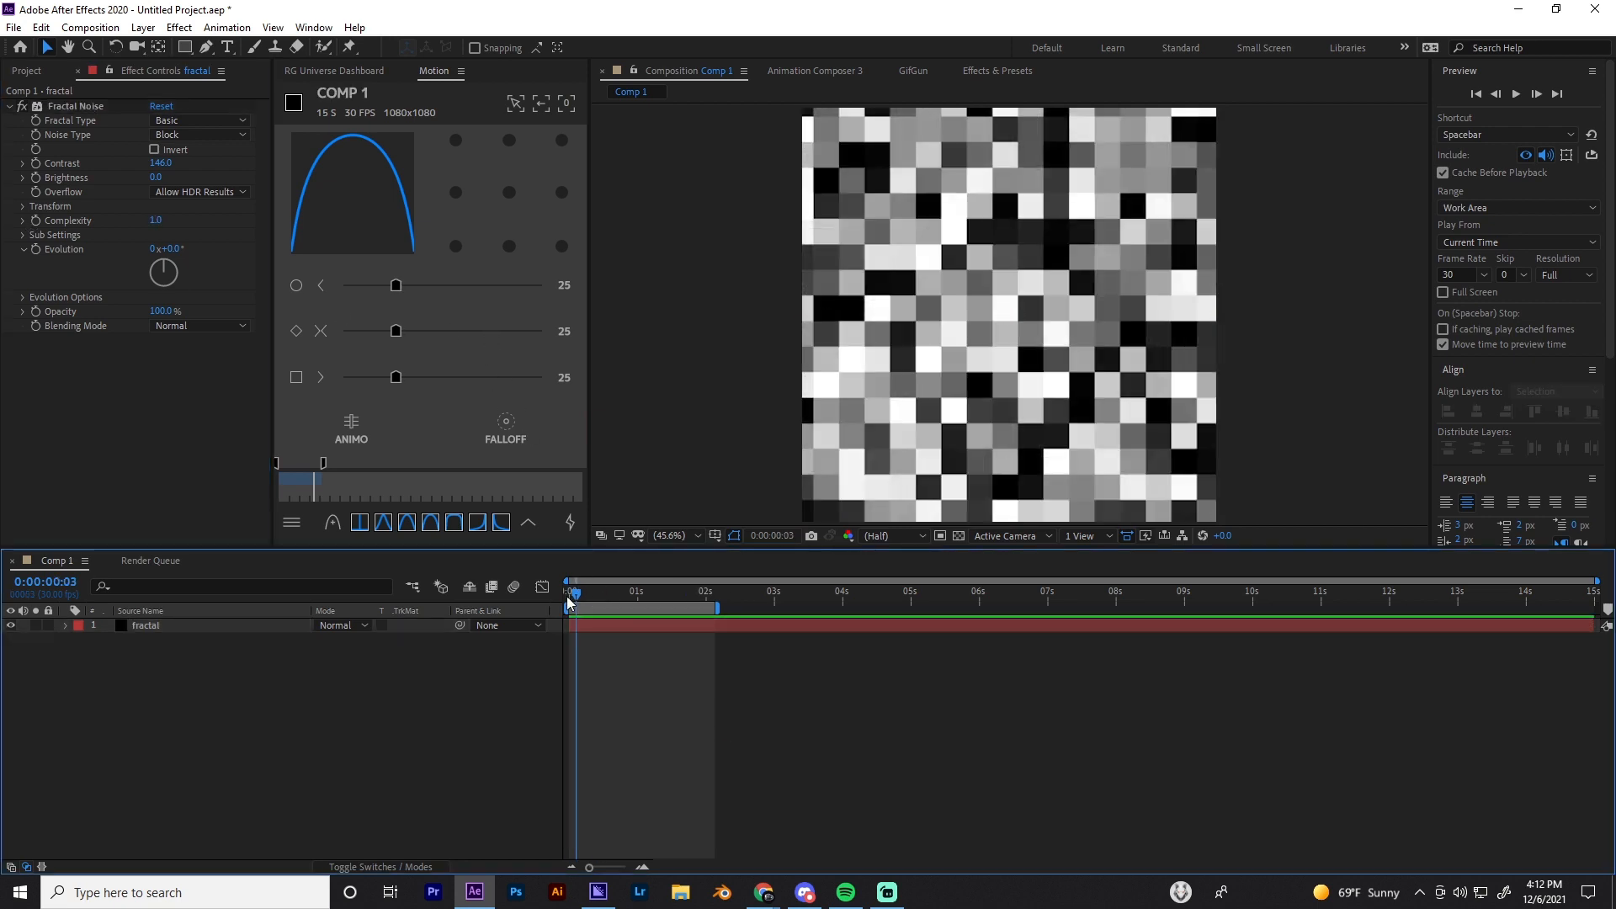
left_click_drag(571, 595, 623, 595)
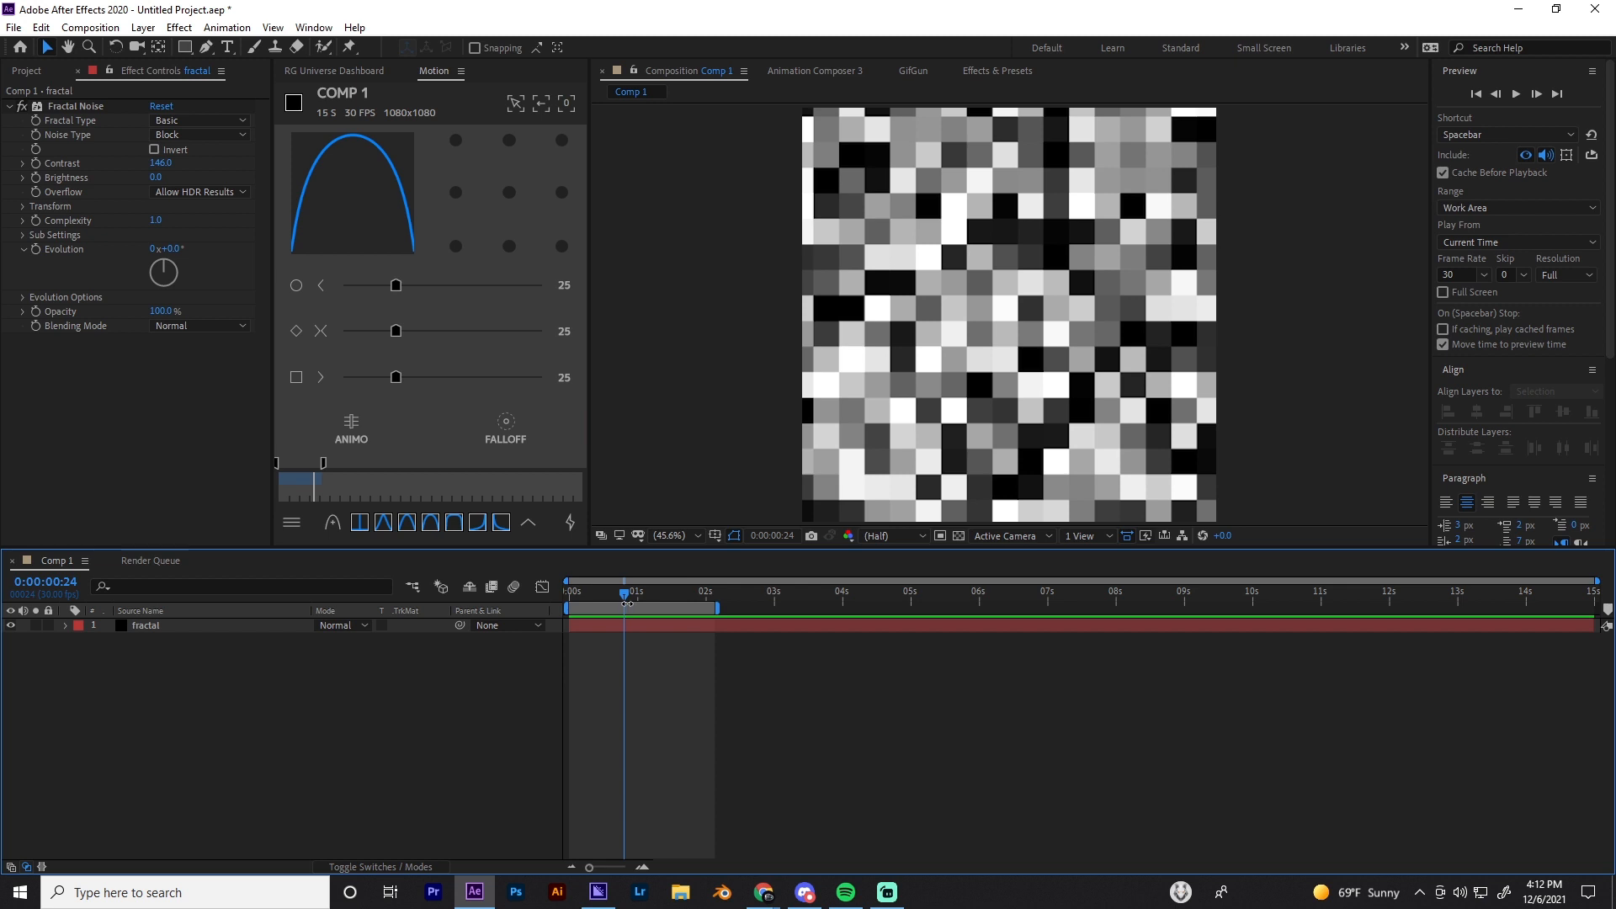
left_click(67, 309)
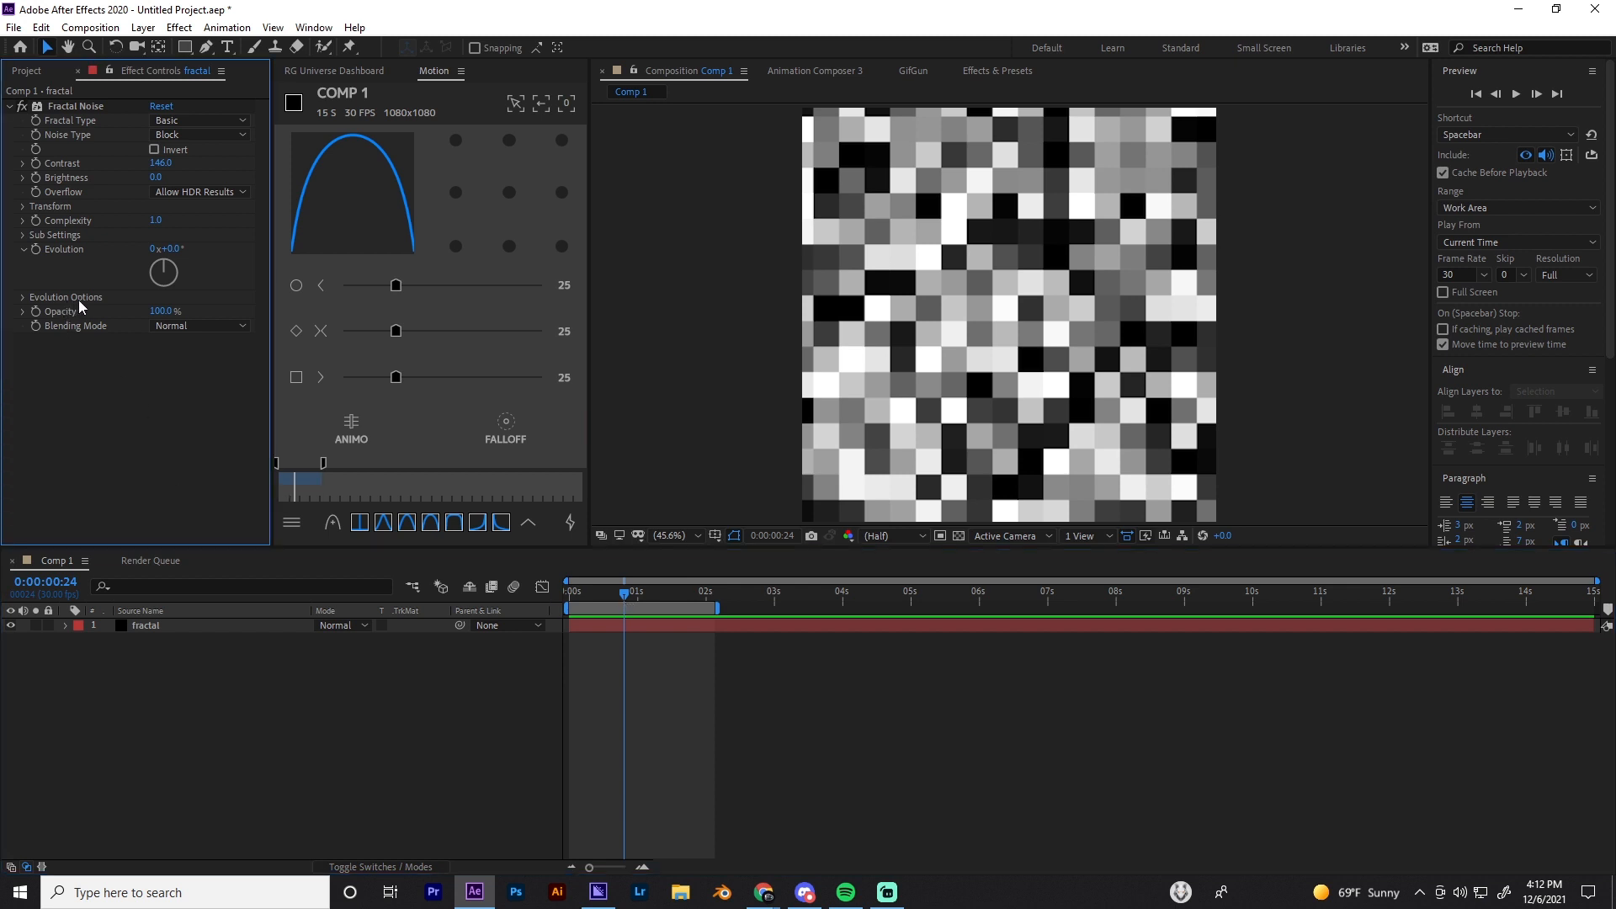
left_click(24, 298)
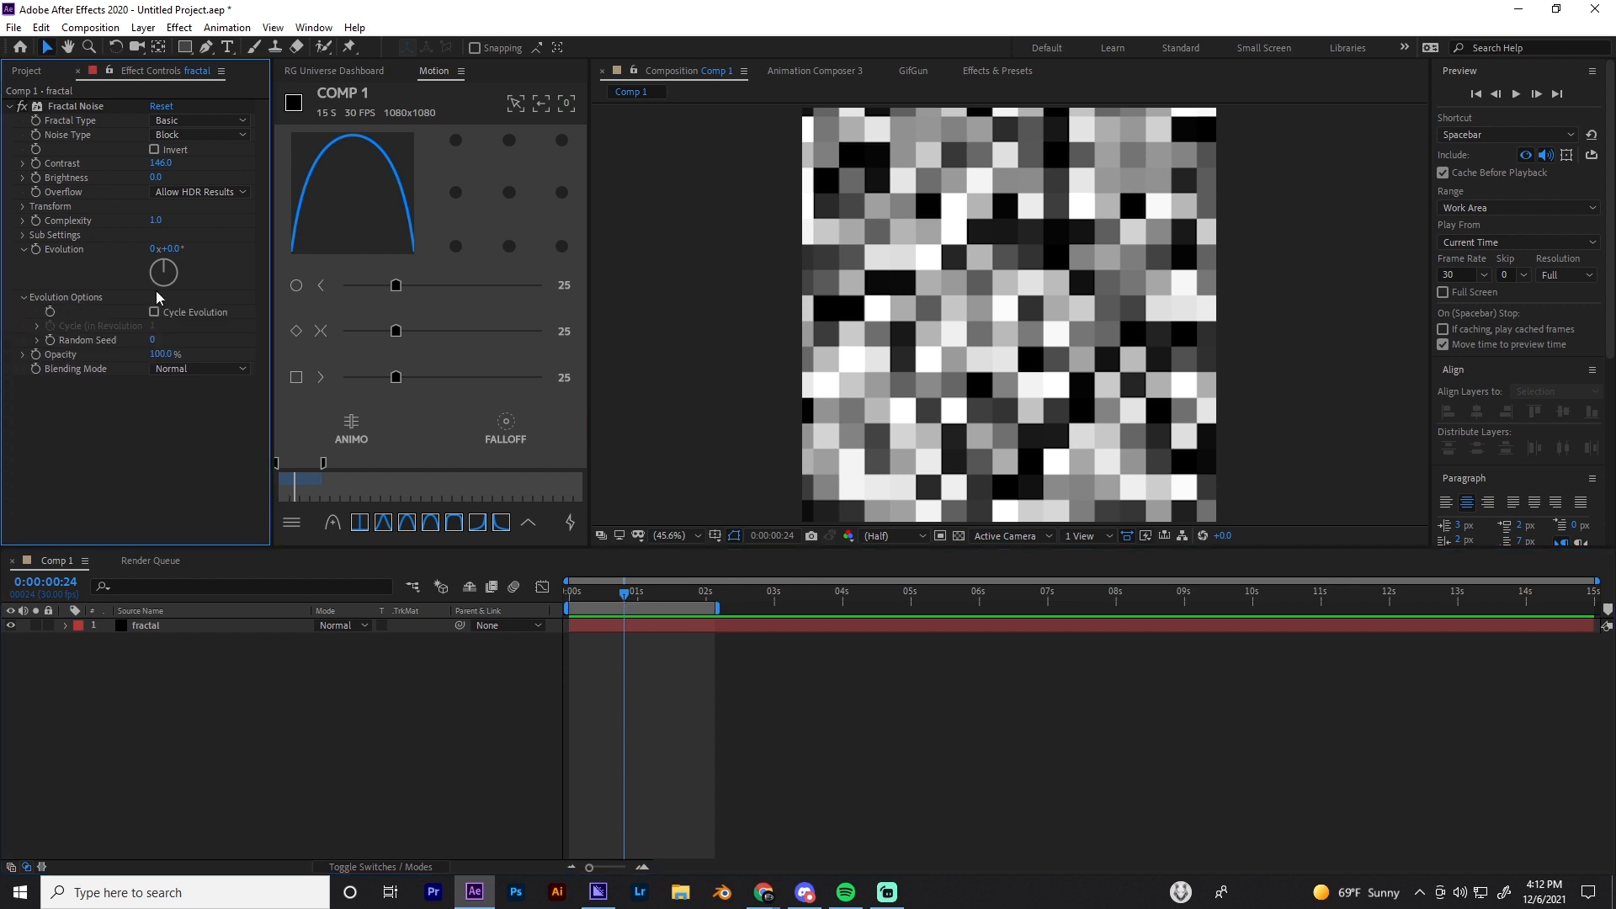
left_click(36, 249)
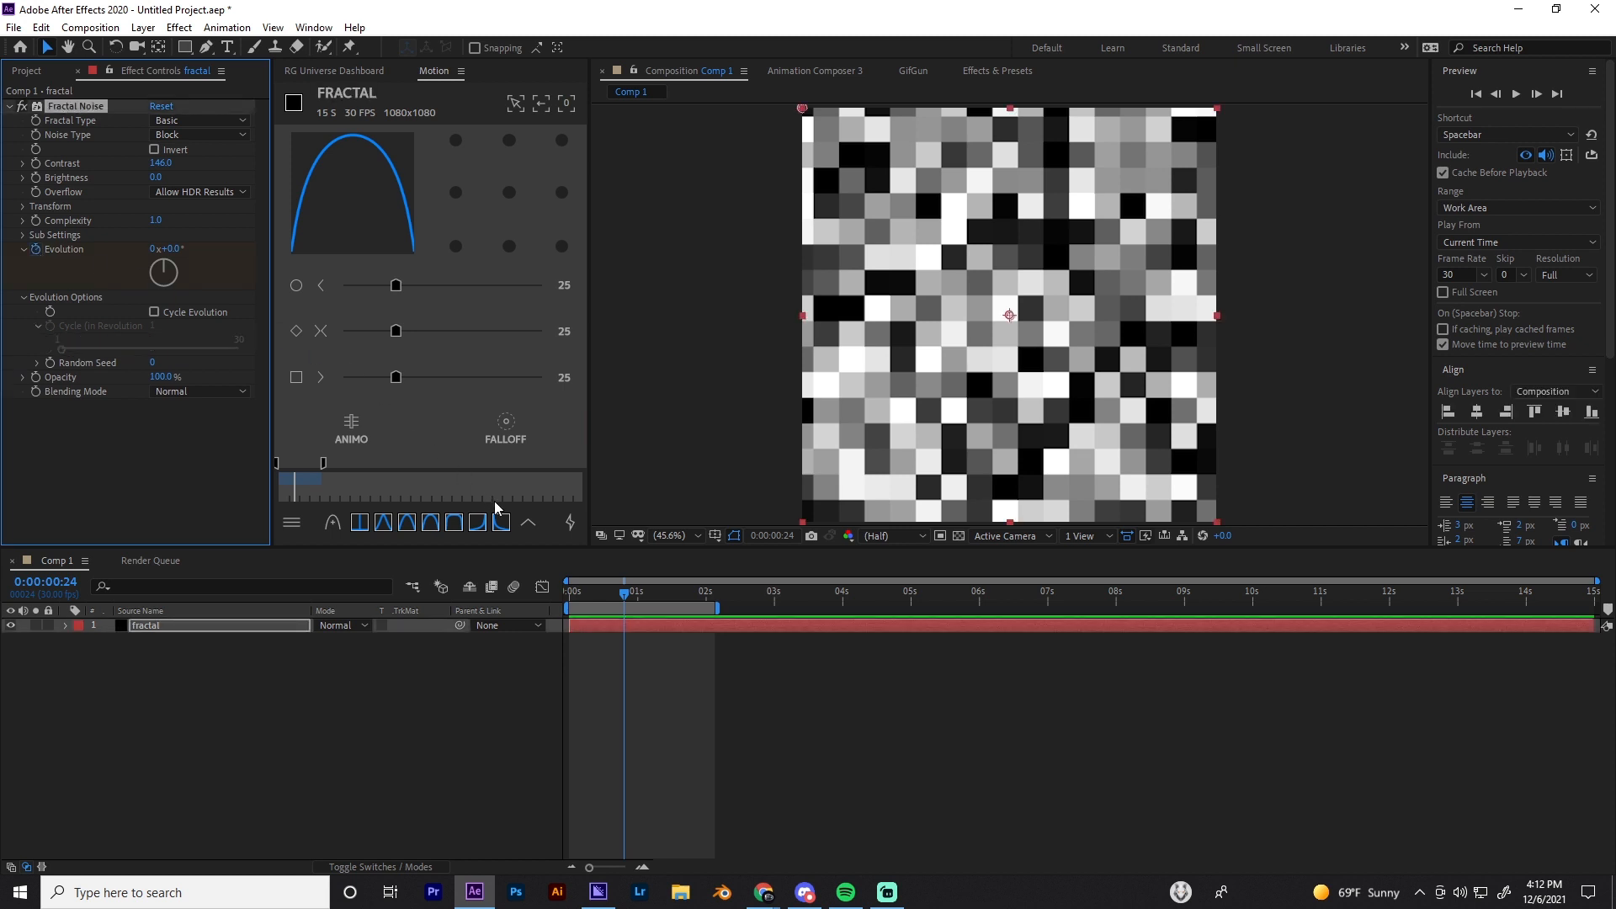
left_click_drag(631, 659, 578, 654)
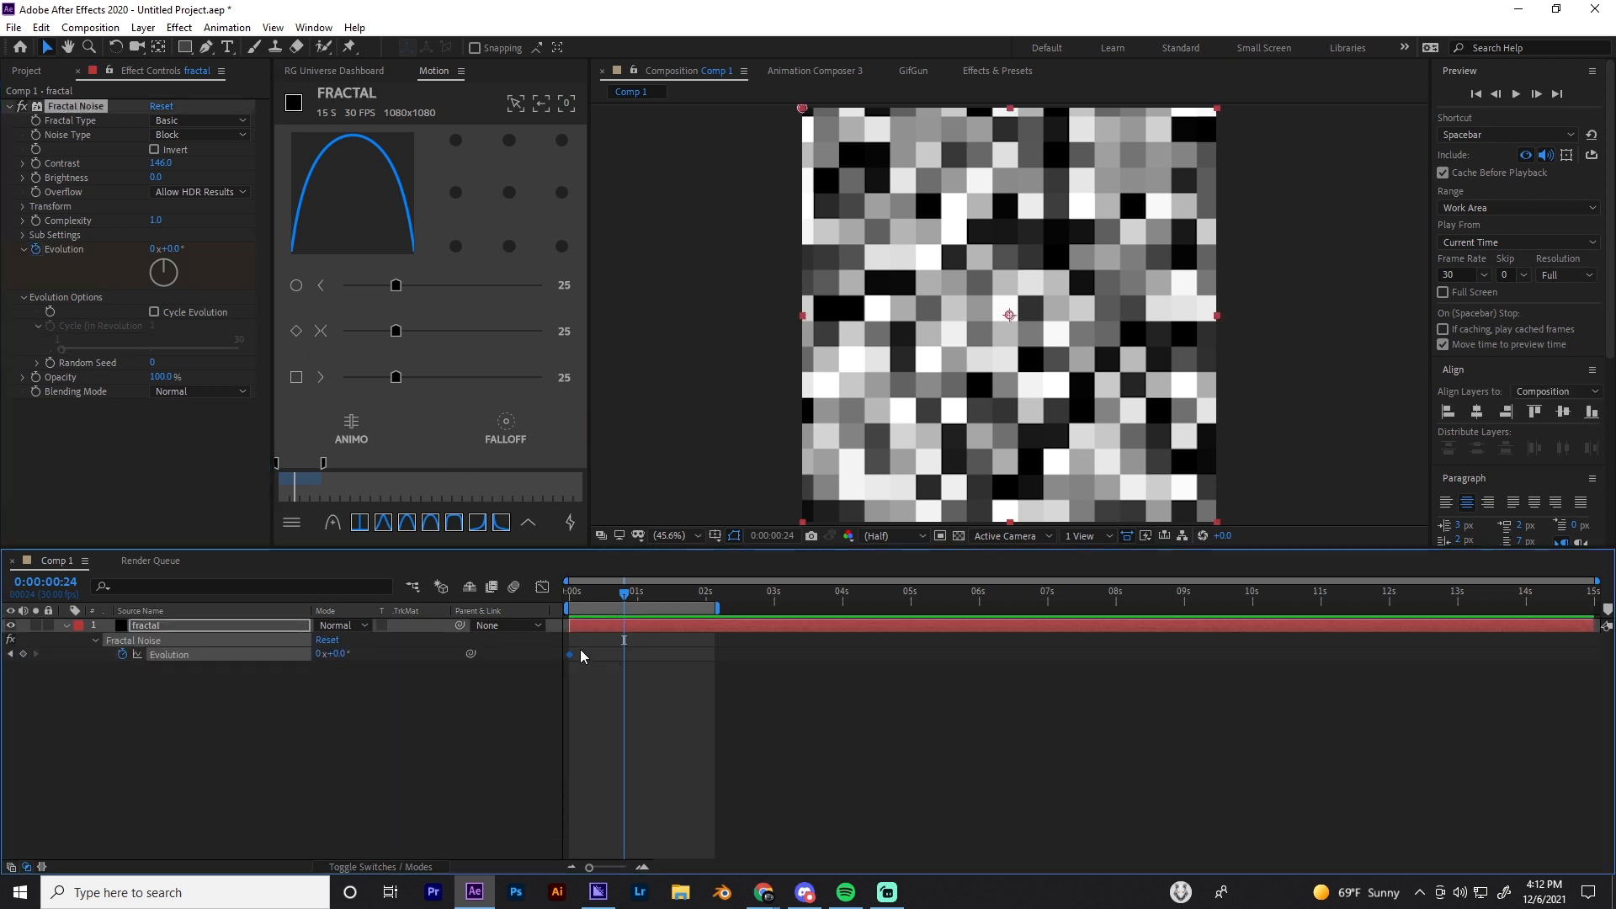
Add an Evolution keyframe of 4 revolutions at 0:00:00:24 and move it to 0:00:02:03 near the work area's end
left_click(175, 250)
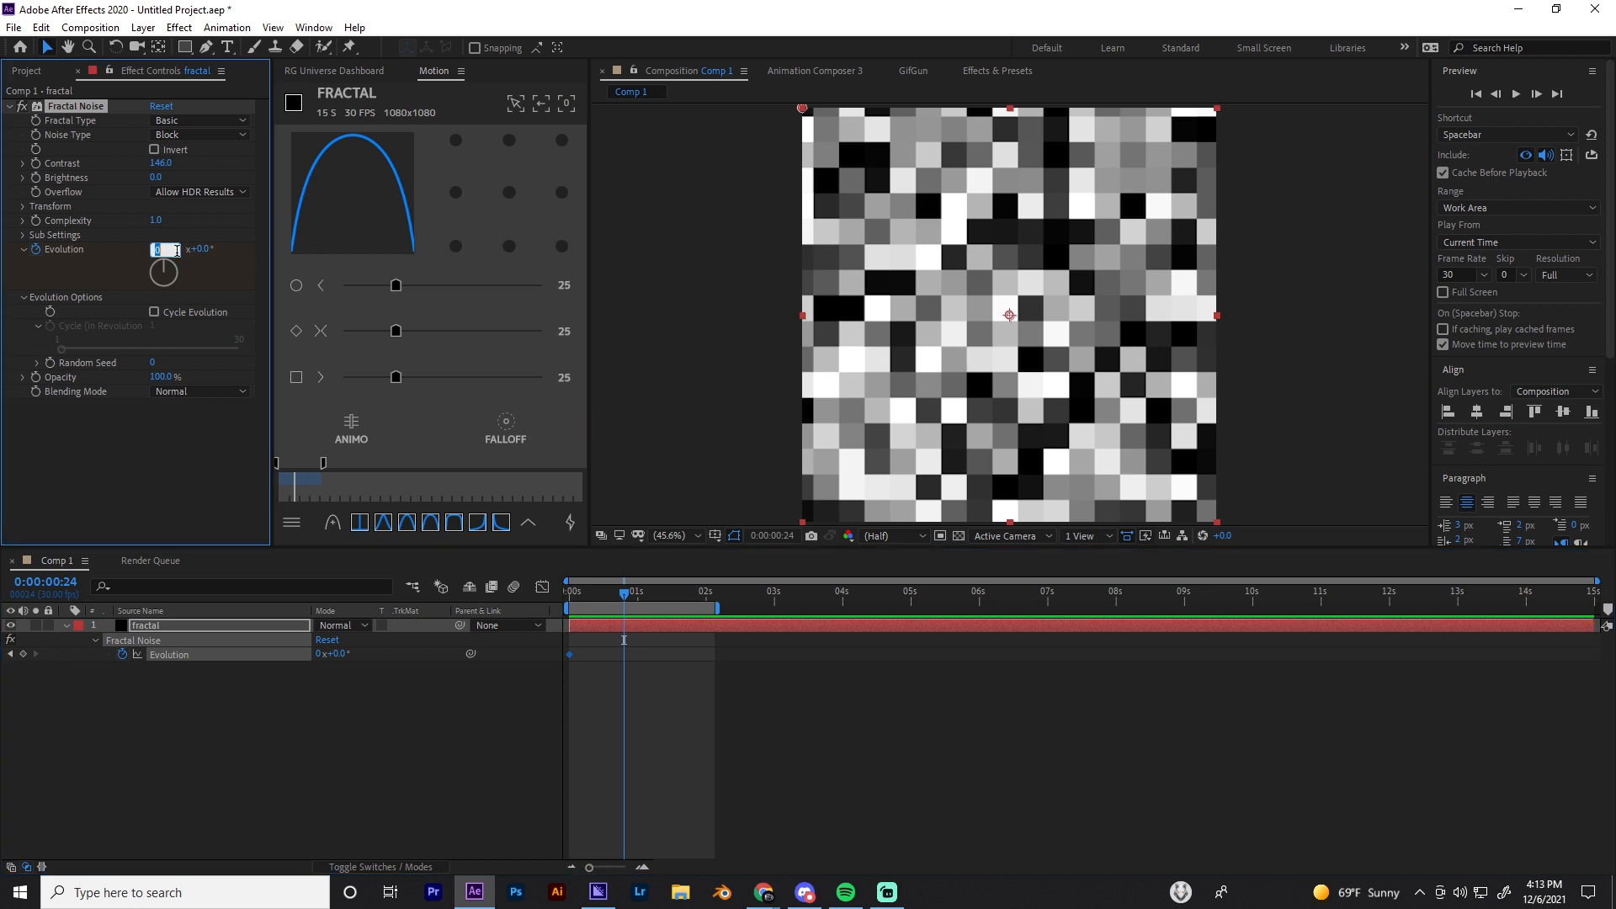
type("4")
key("Return")
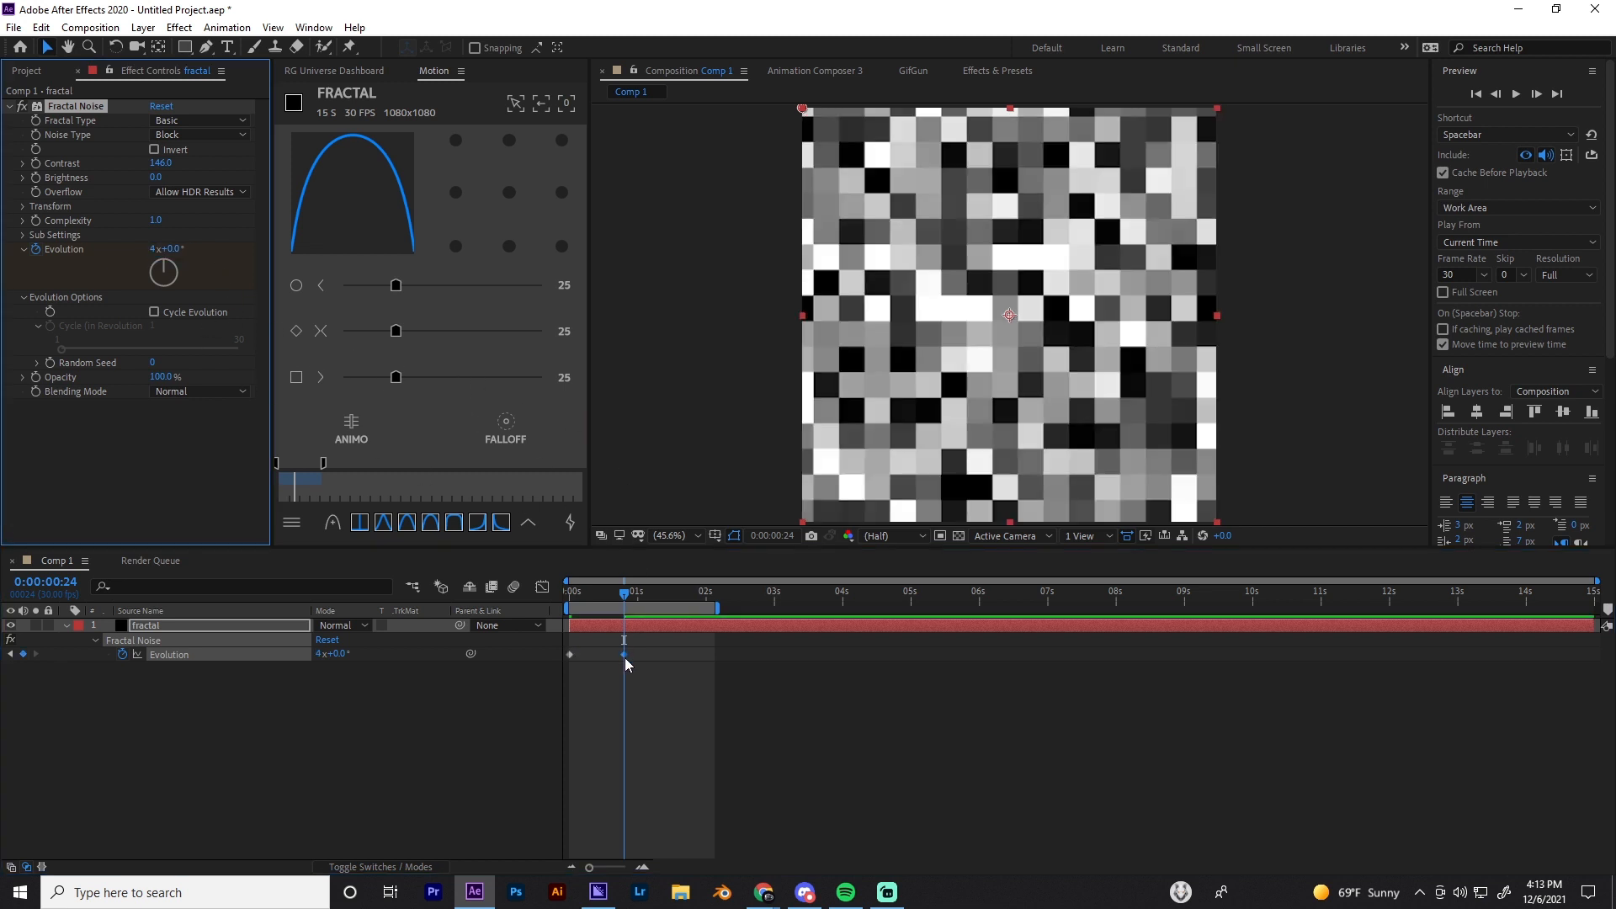
left_click_drag(624, 654, 718, 675)
Compare the noise at the first and last Evolution keyframes, and enable Cycle Evolution in the Evolution Options
left_click(713, 596)
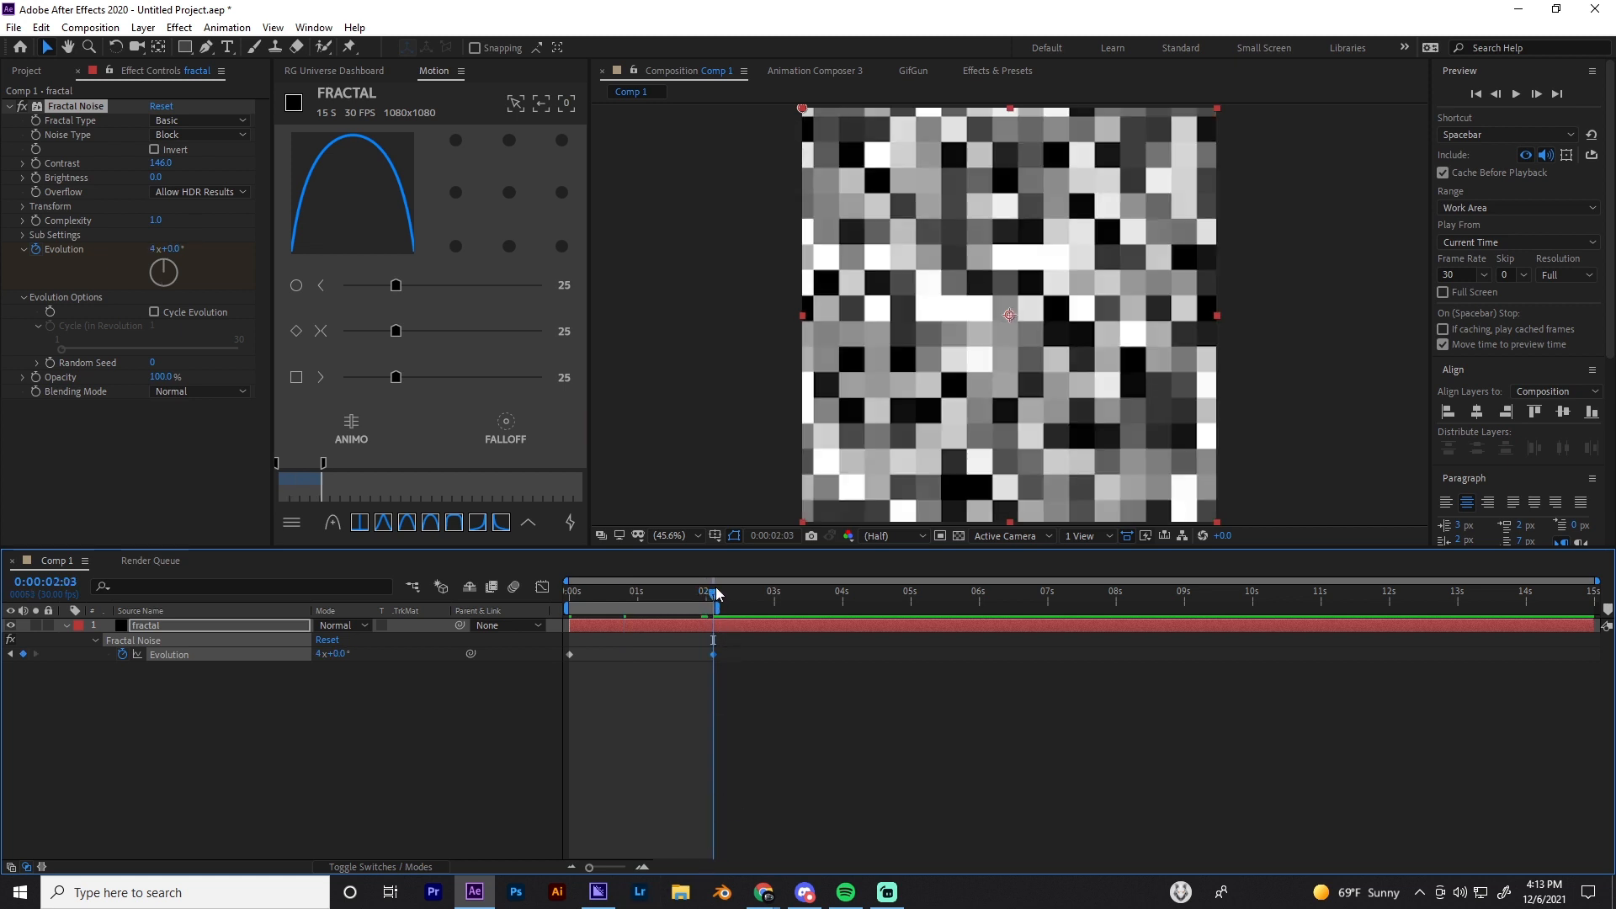
key("Home")
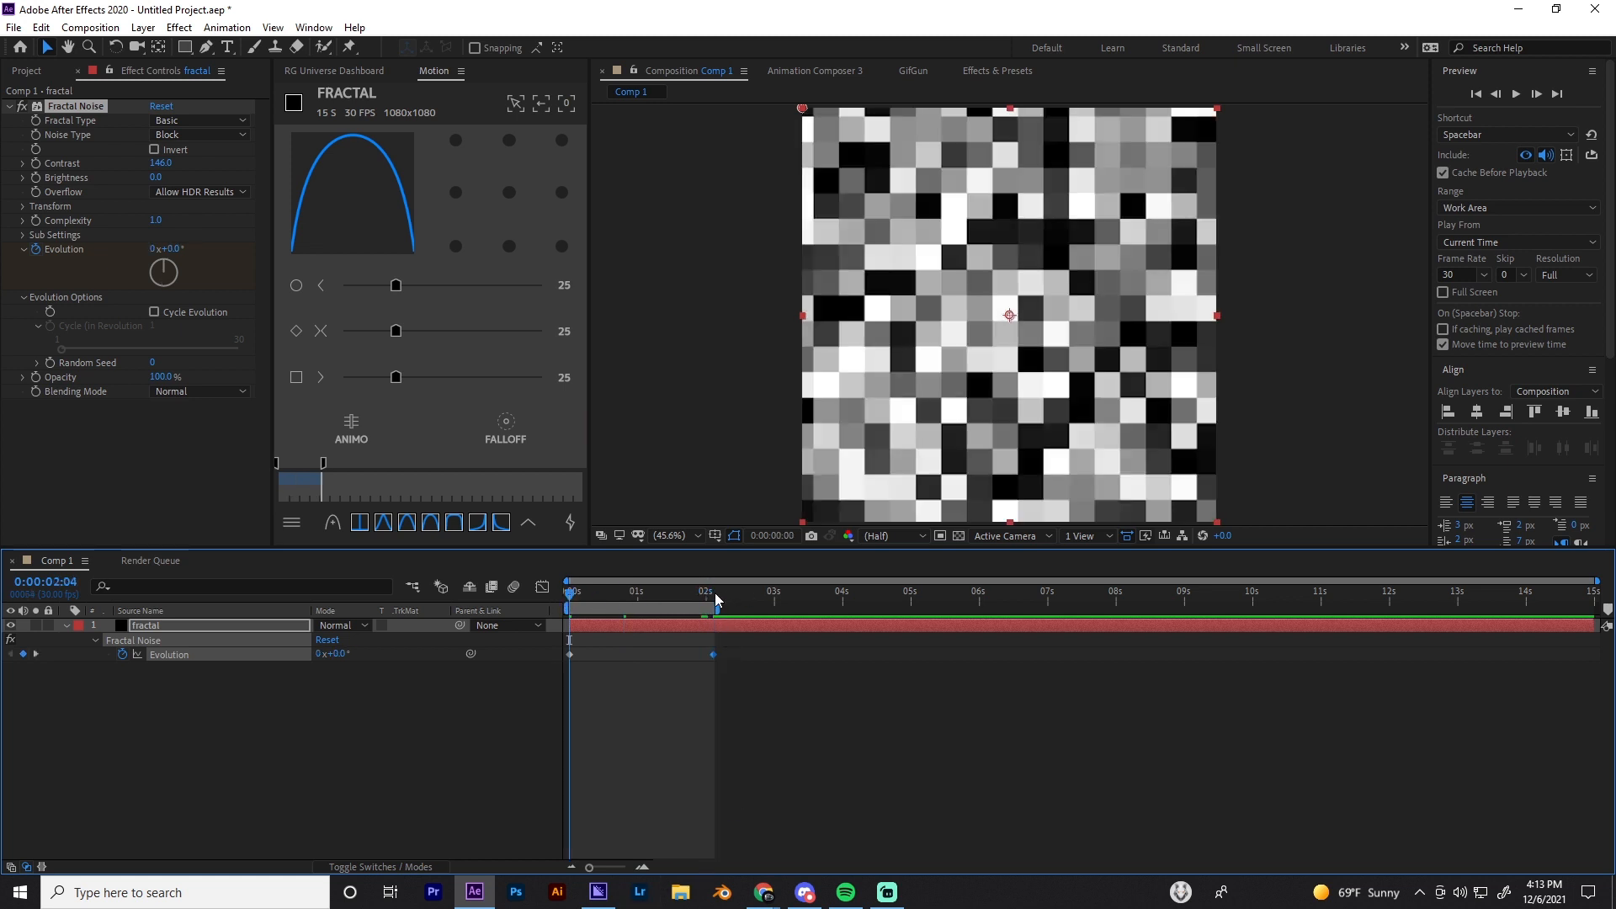
left_click(715, 596)
left_click(563, 589)
left_click(711, 594)
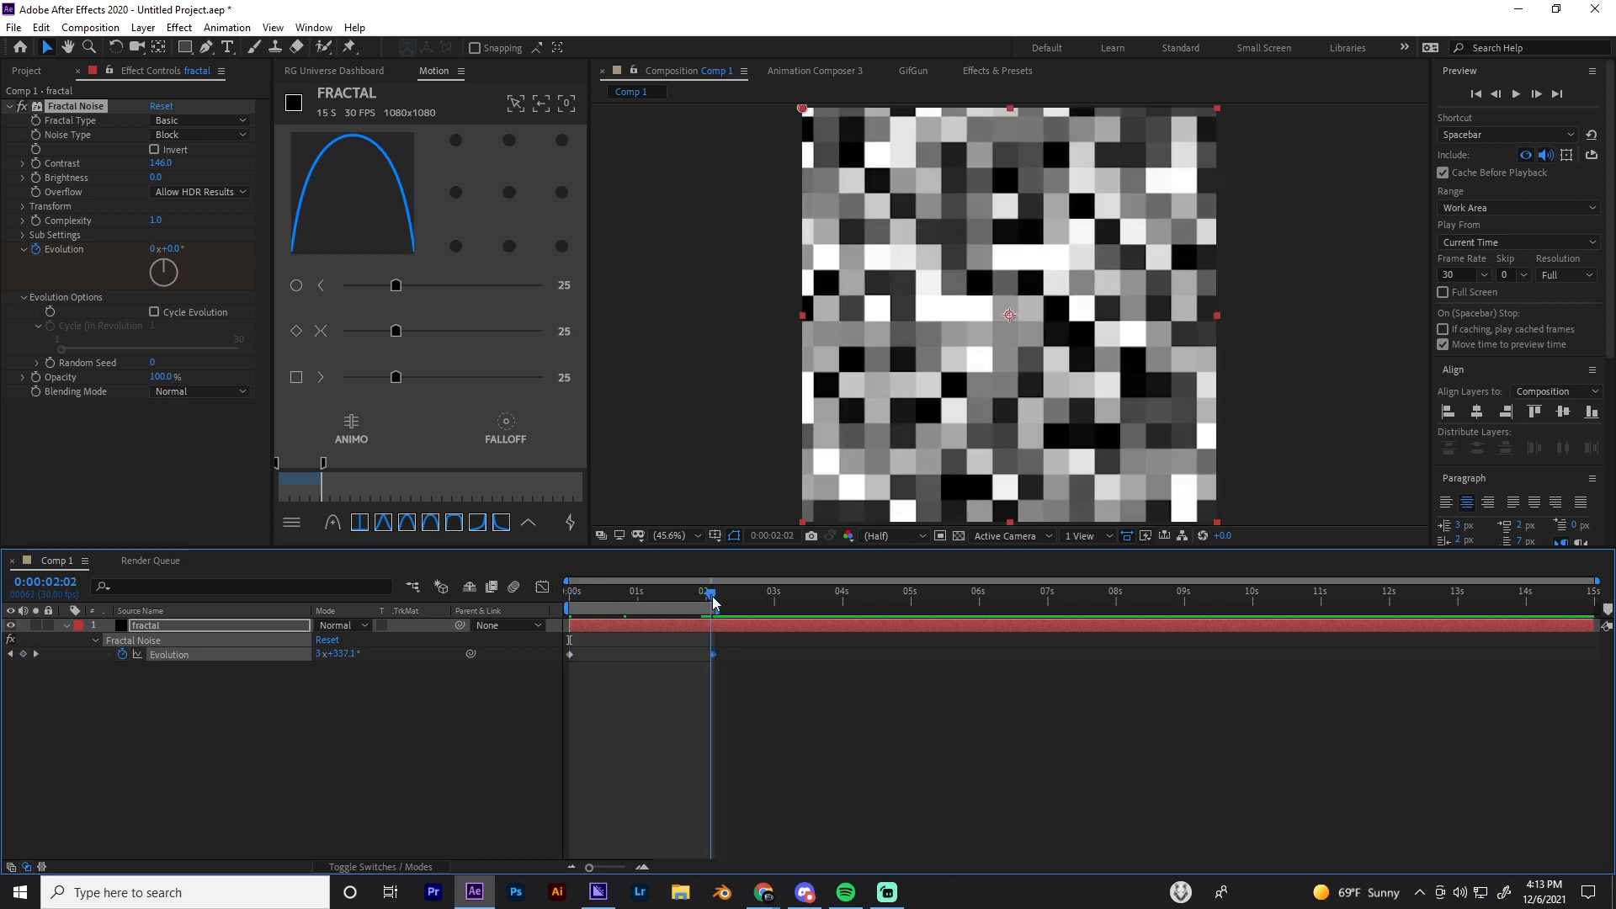
left_click(68, 293)
left_click(154, 313)
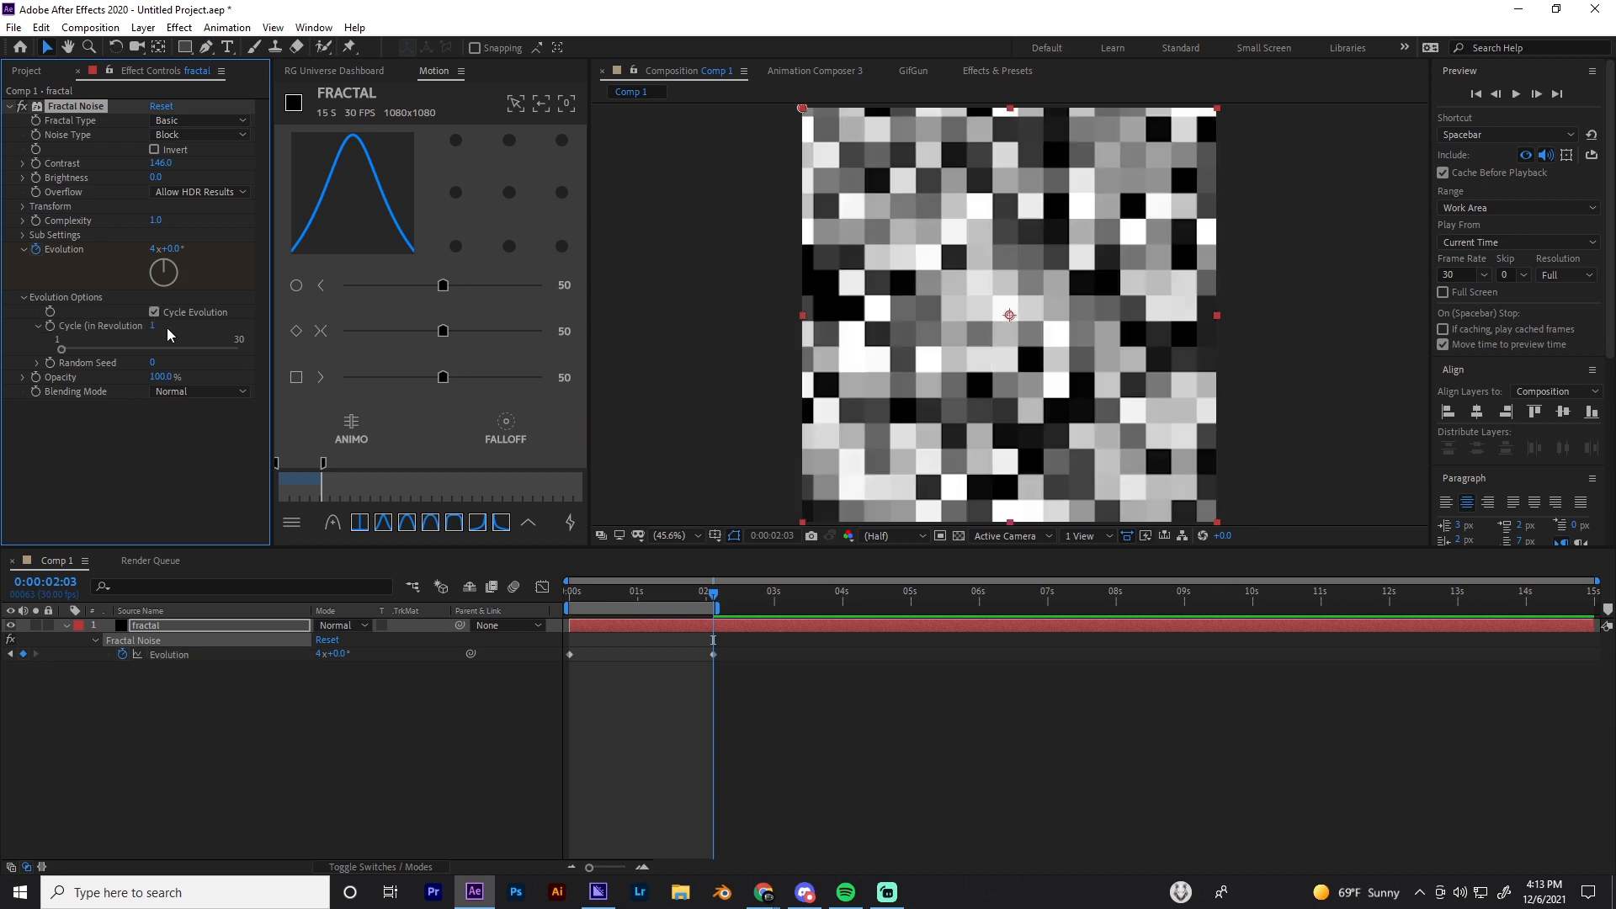
Shorten the work area's end by one frame and preview the cycled noise loop
left_click(643, 867)
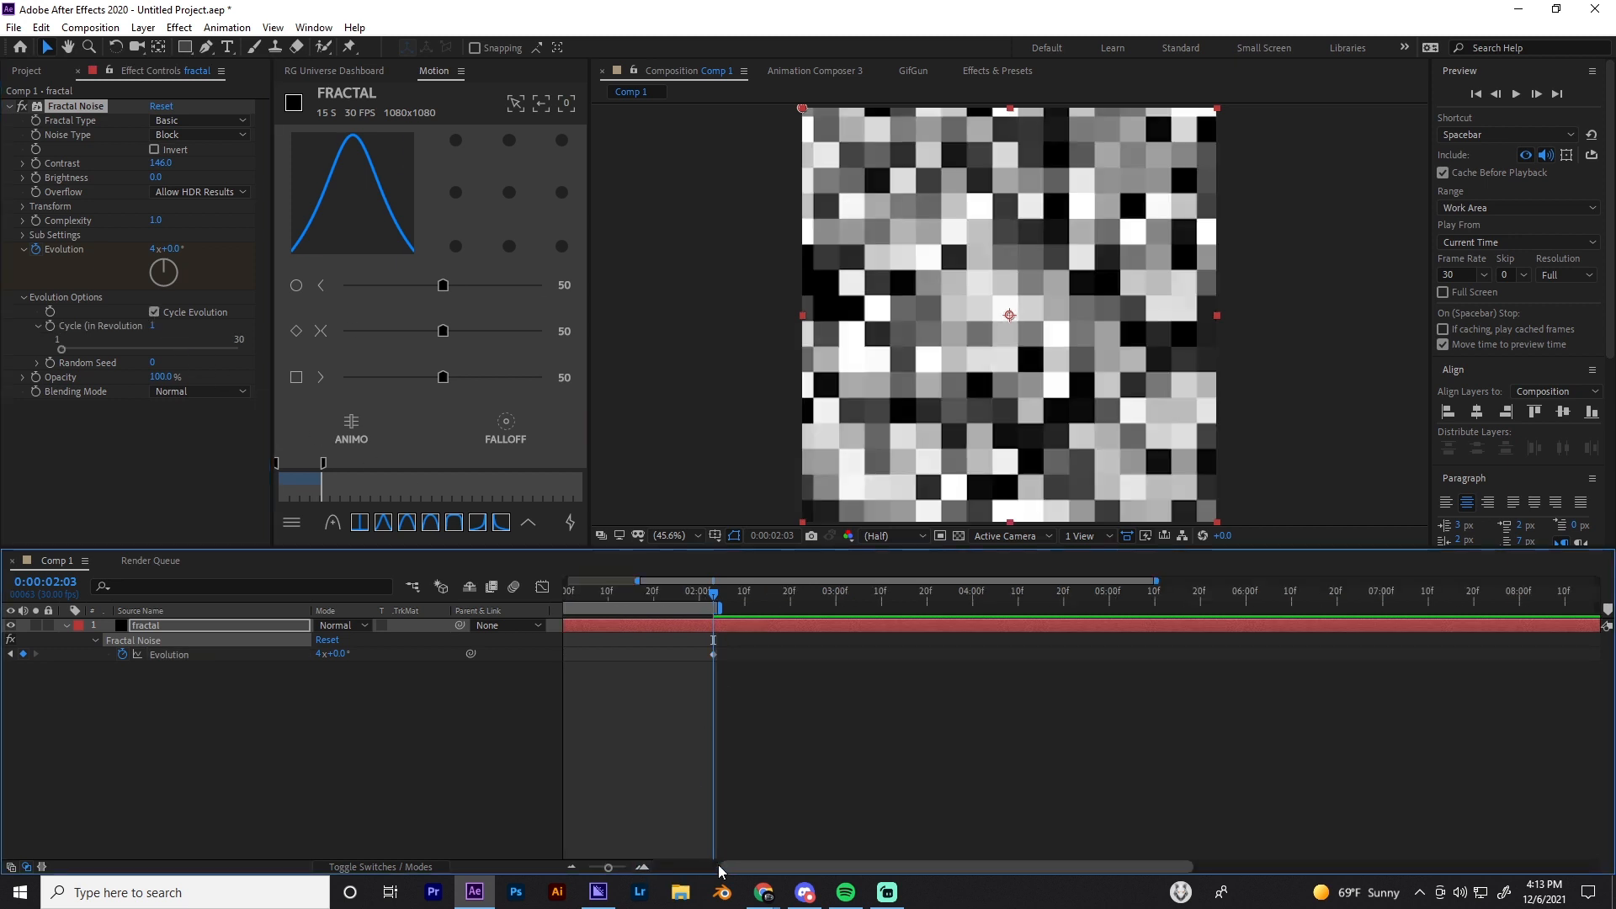
left_click(568, 594)
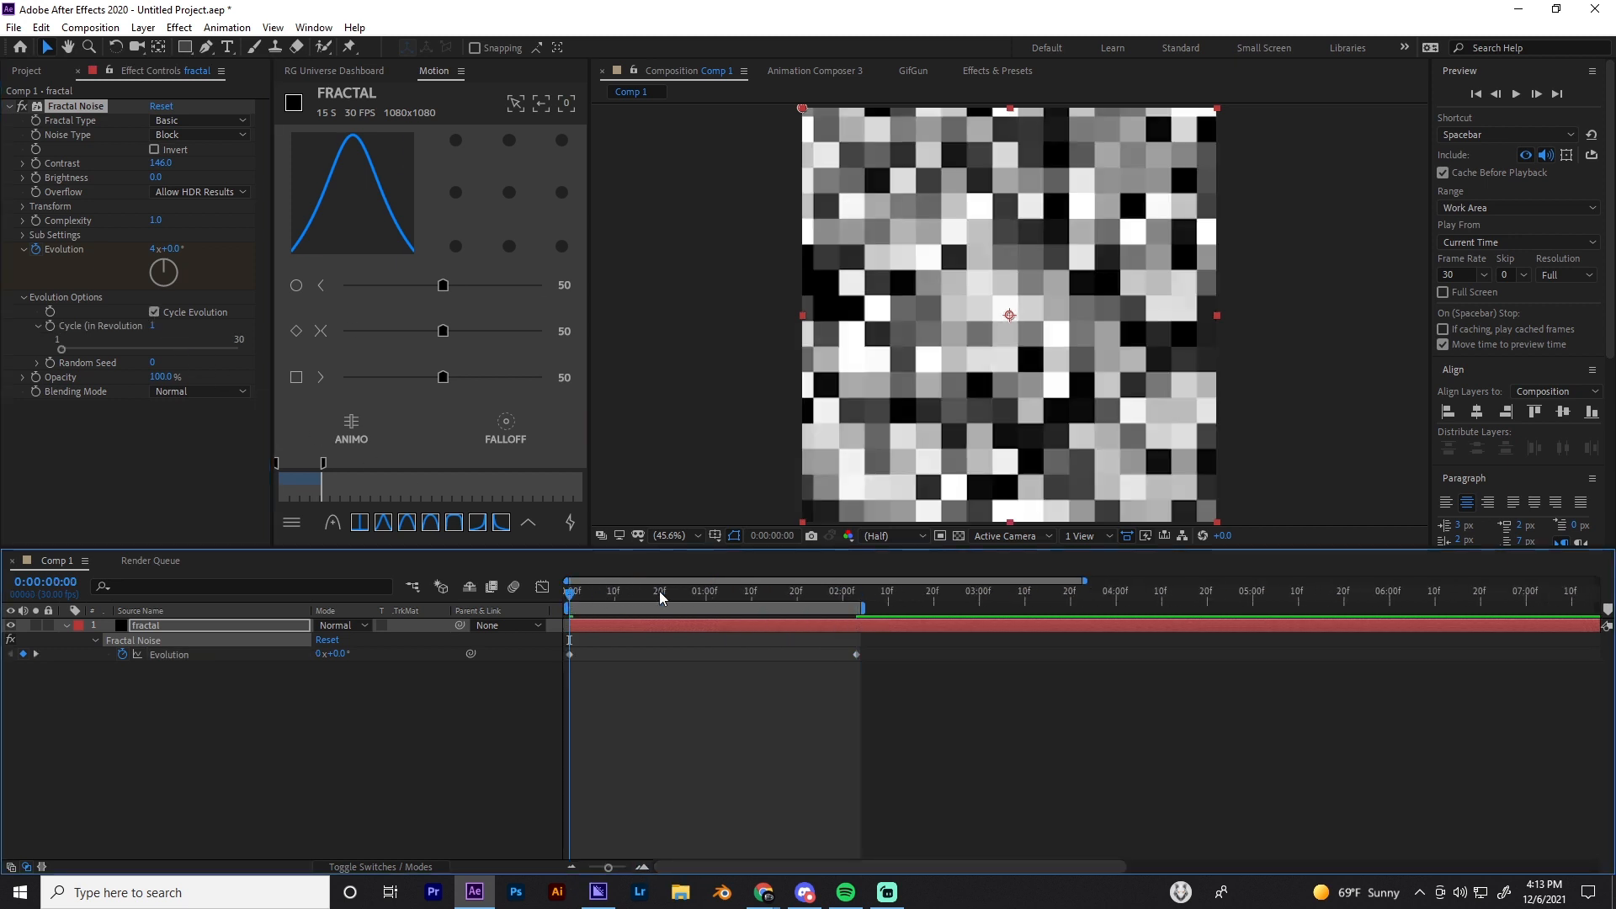
left_click_drag(853, 594, 807, 601)
left_click(1515, 94)
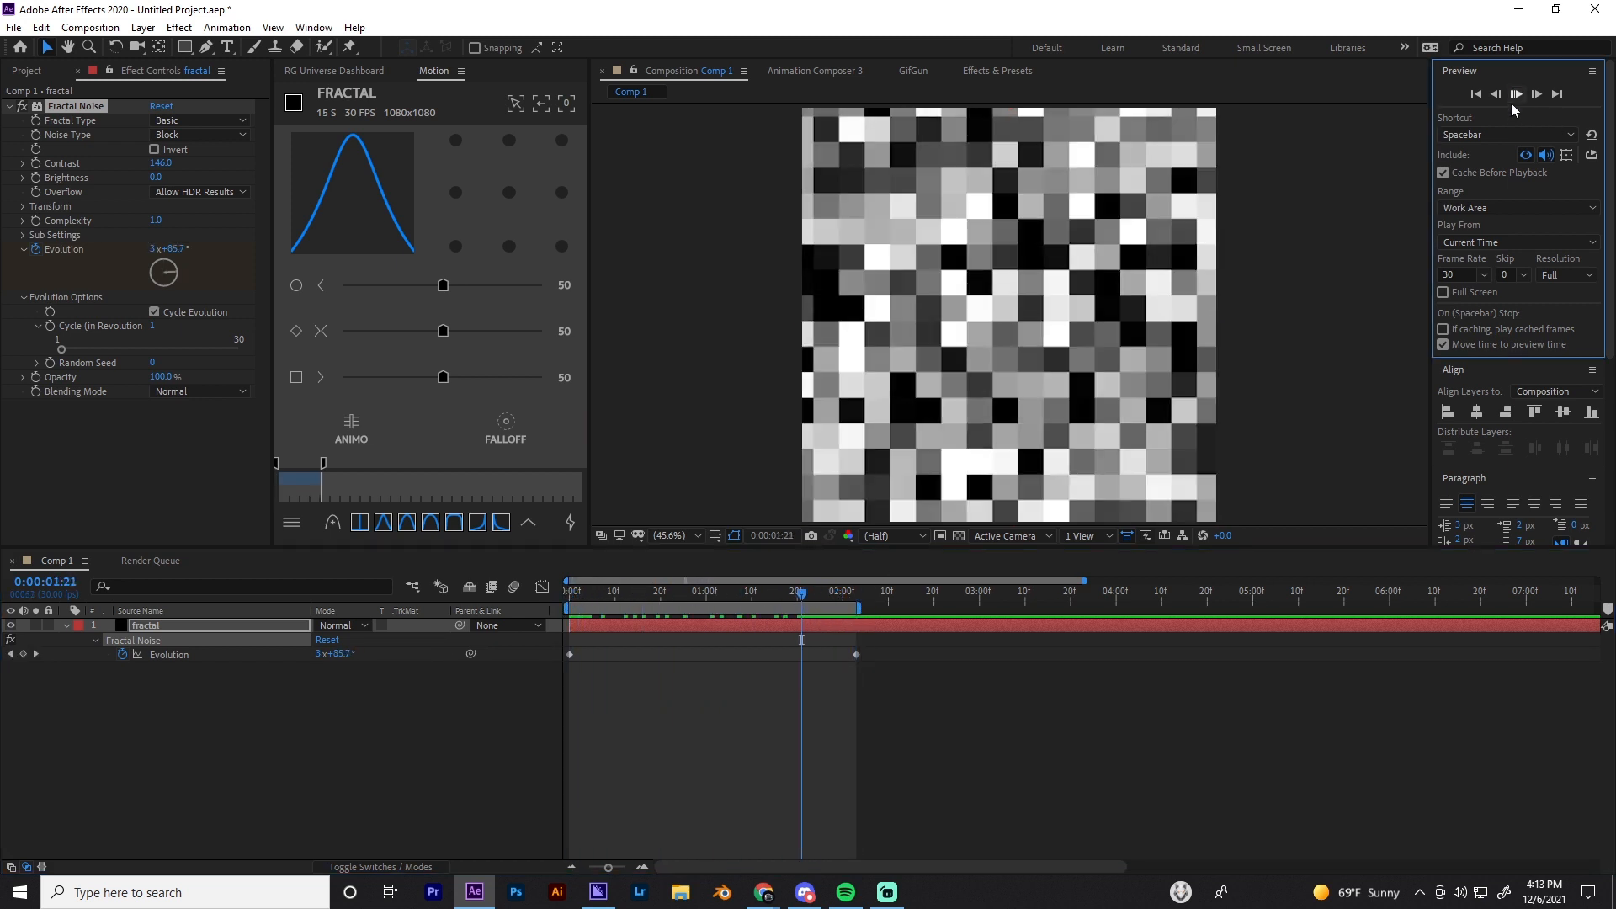
left_click(1290, 255)
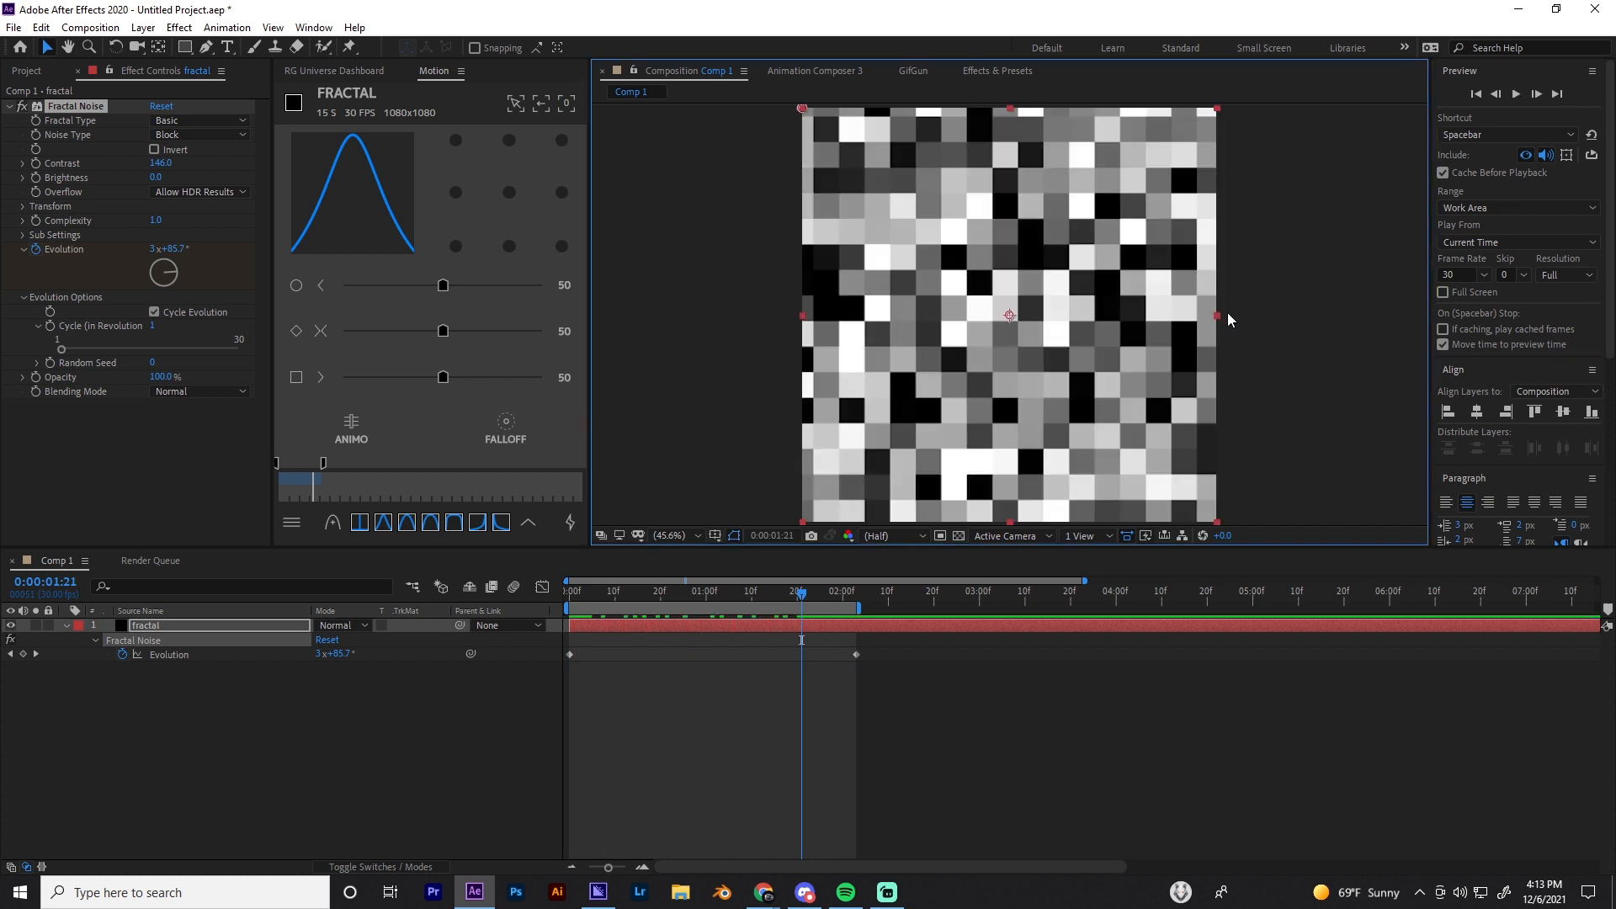
left_click(1515, 94)
left_click(1300, 233)
left_click(688, 596)
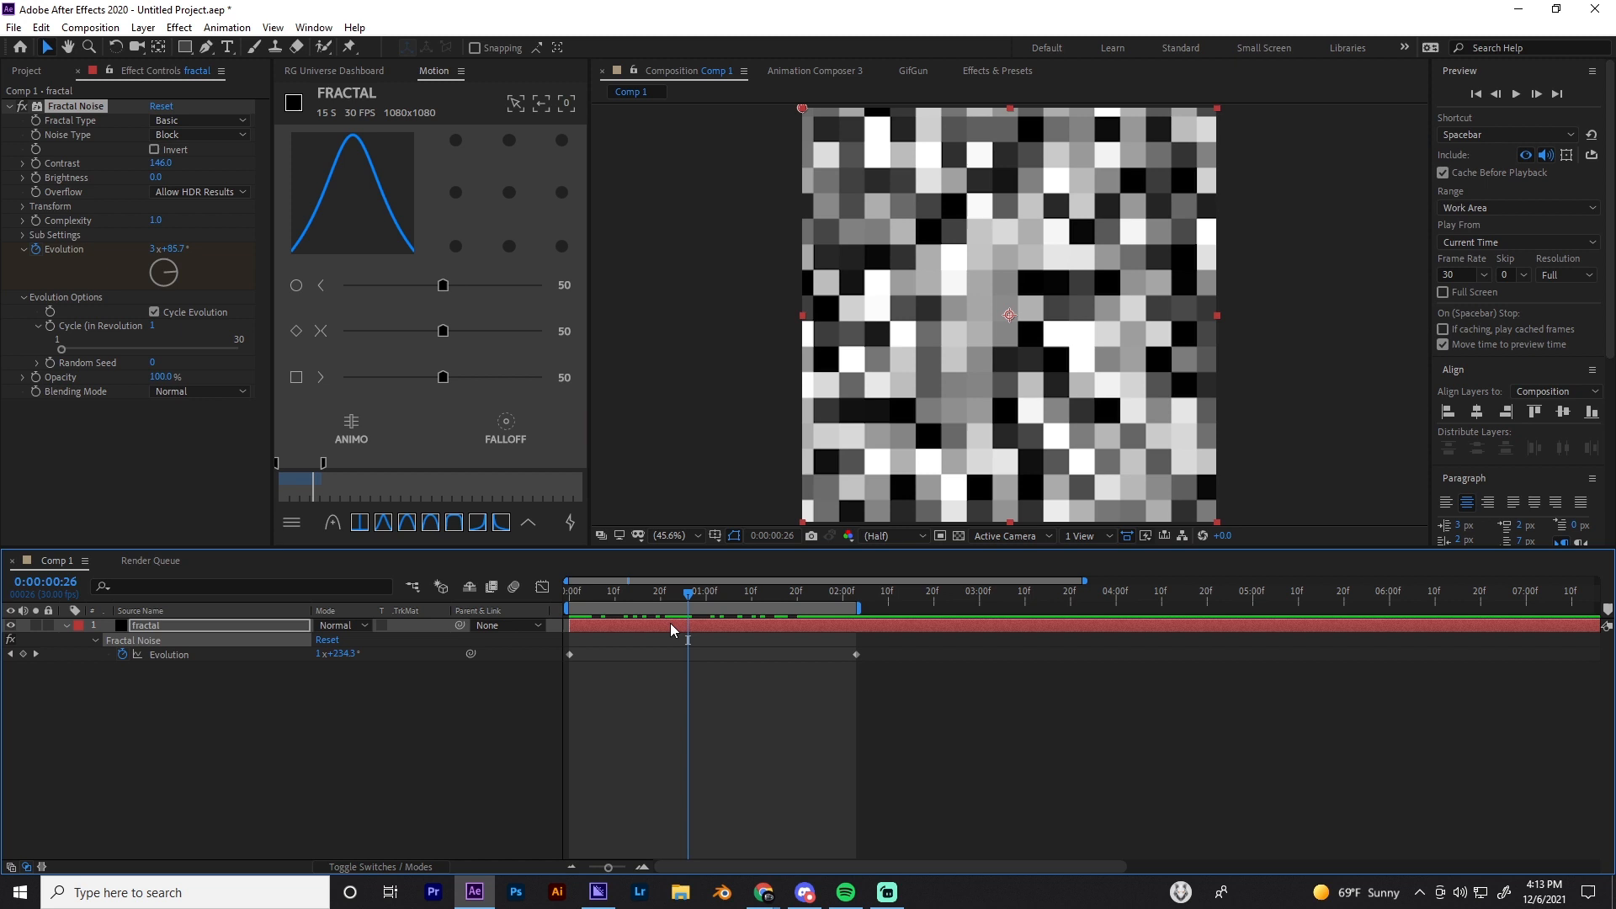
Search the effects for "turbul" and apply Turbulent Displace to the fractal layer
left_click(660, 624)
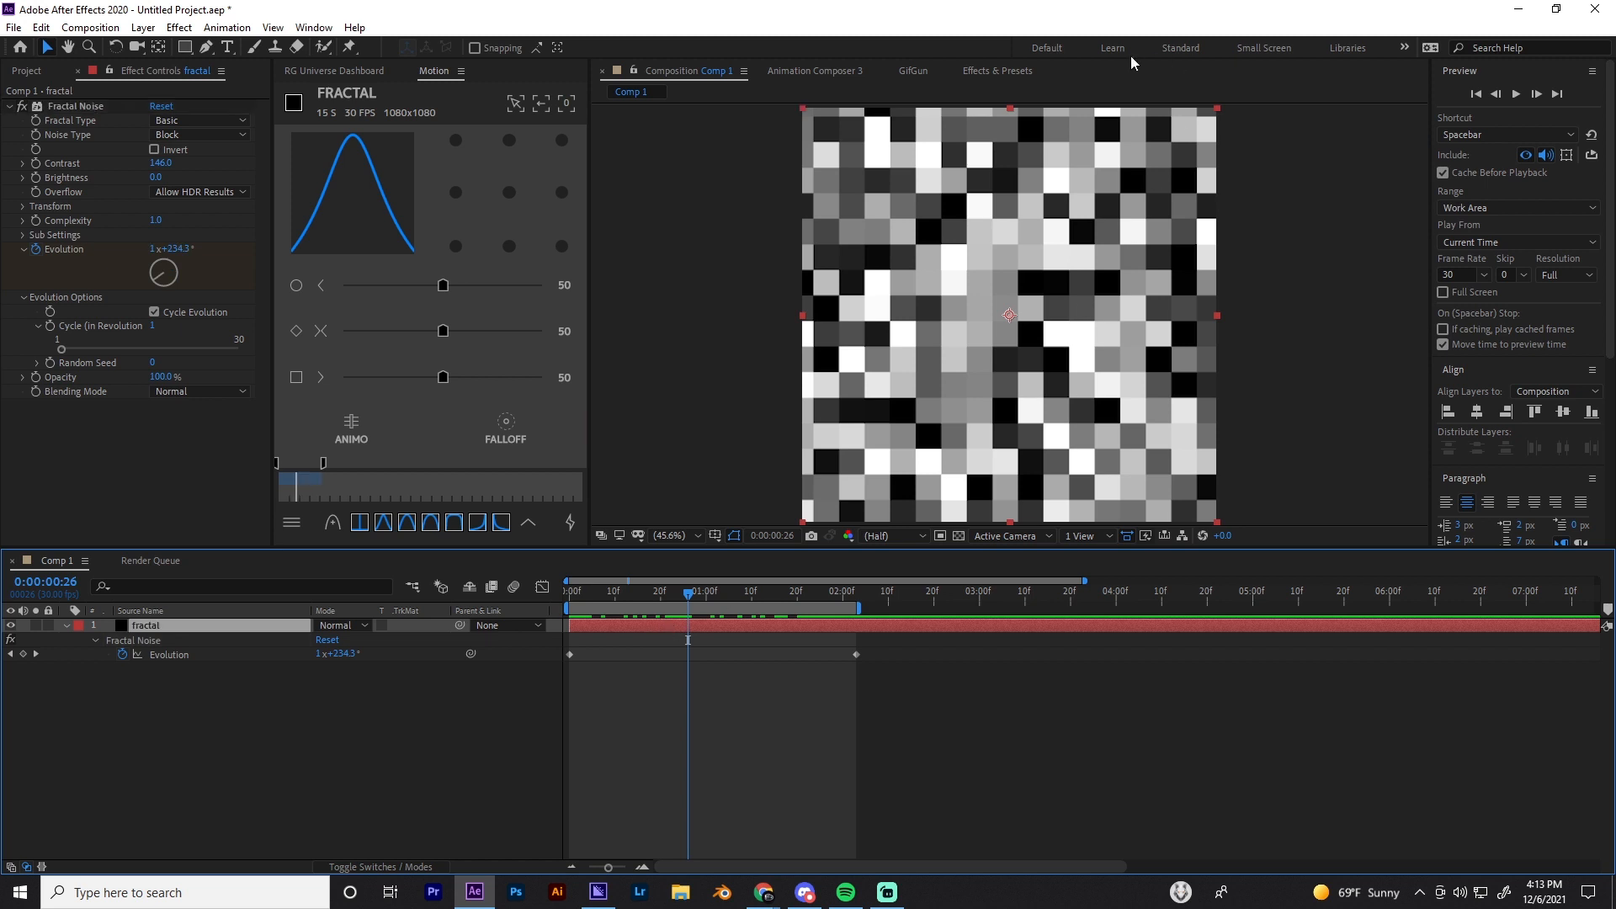
left_click(997, 71)
left_click(649, 89)
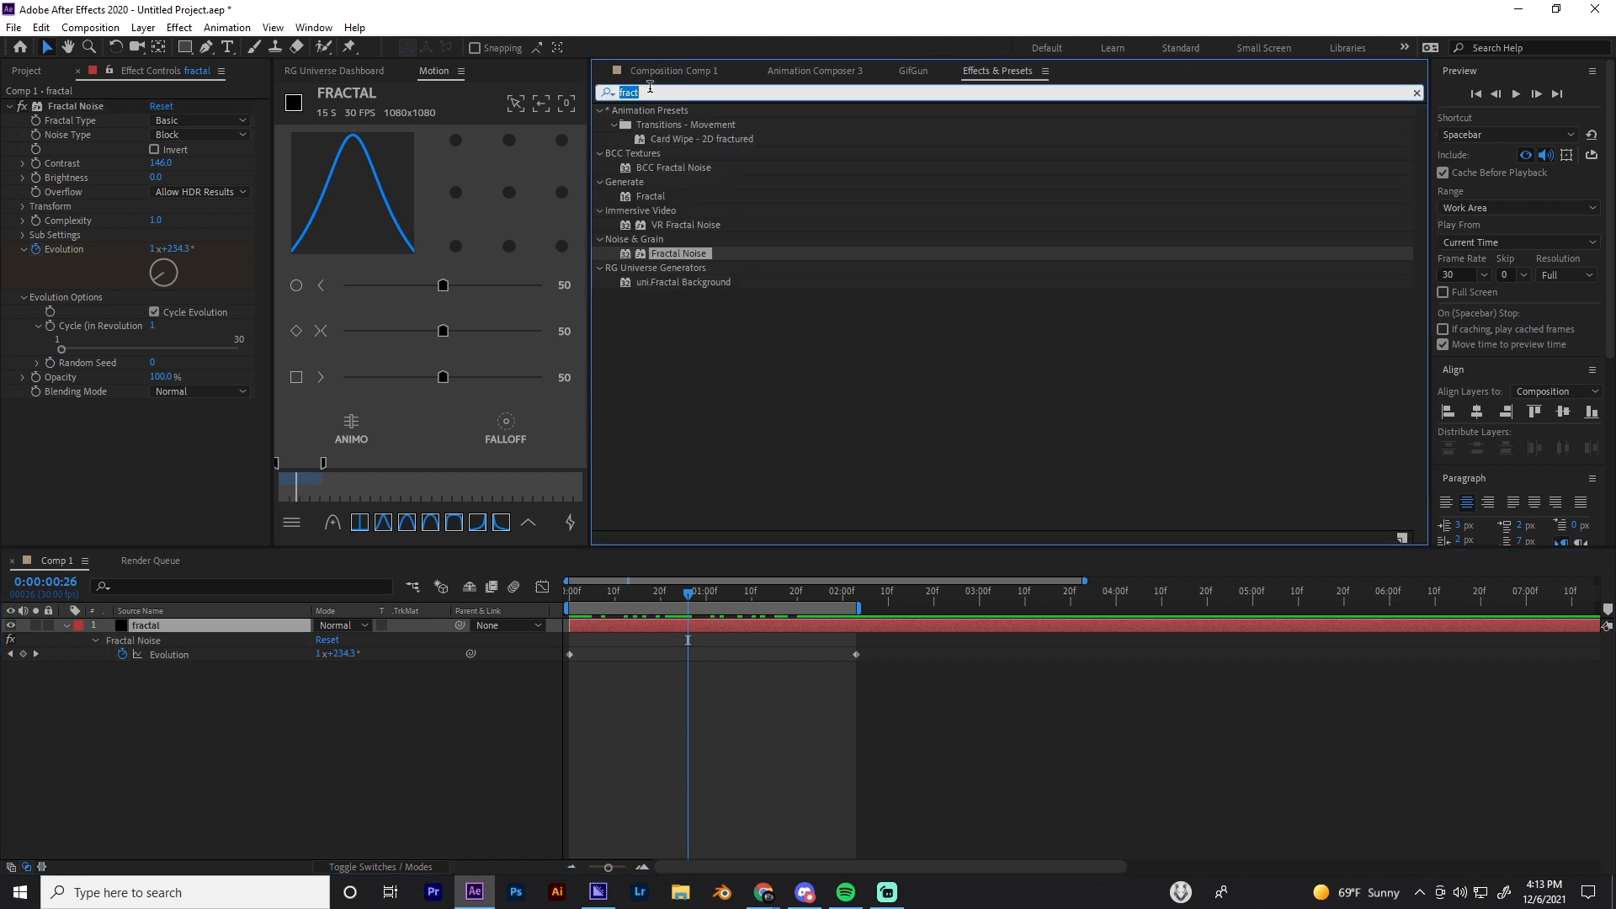
type("turbul")
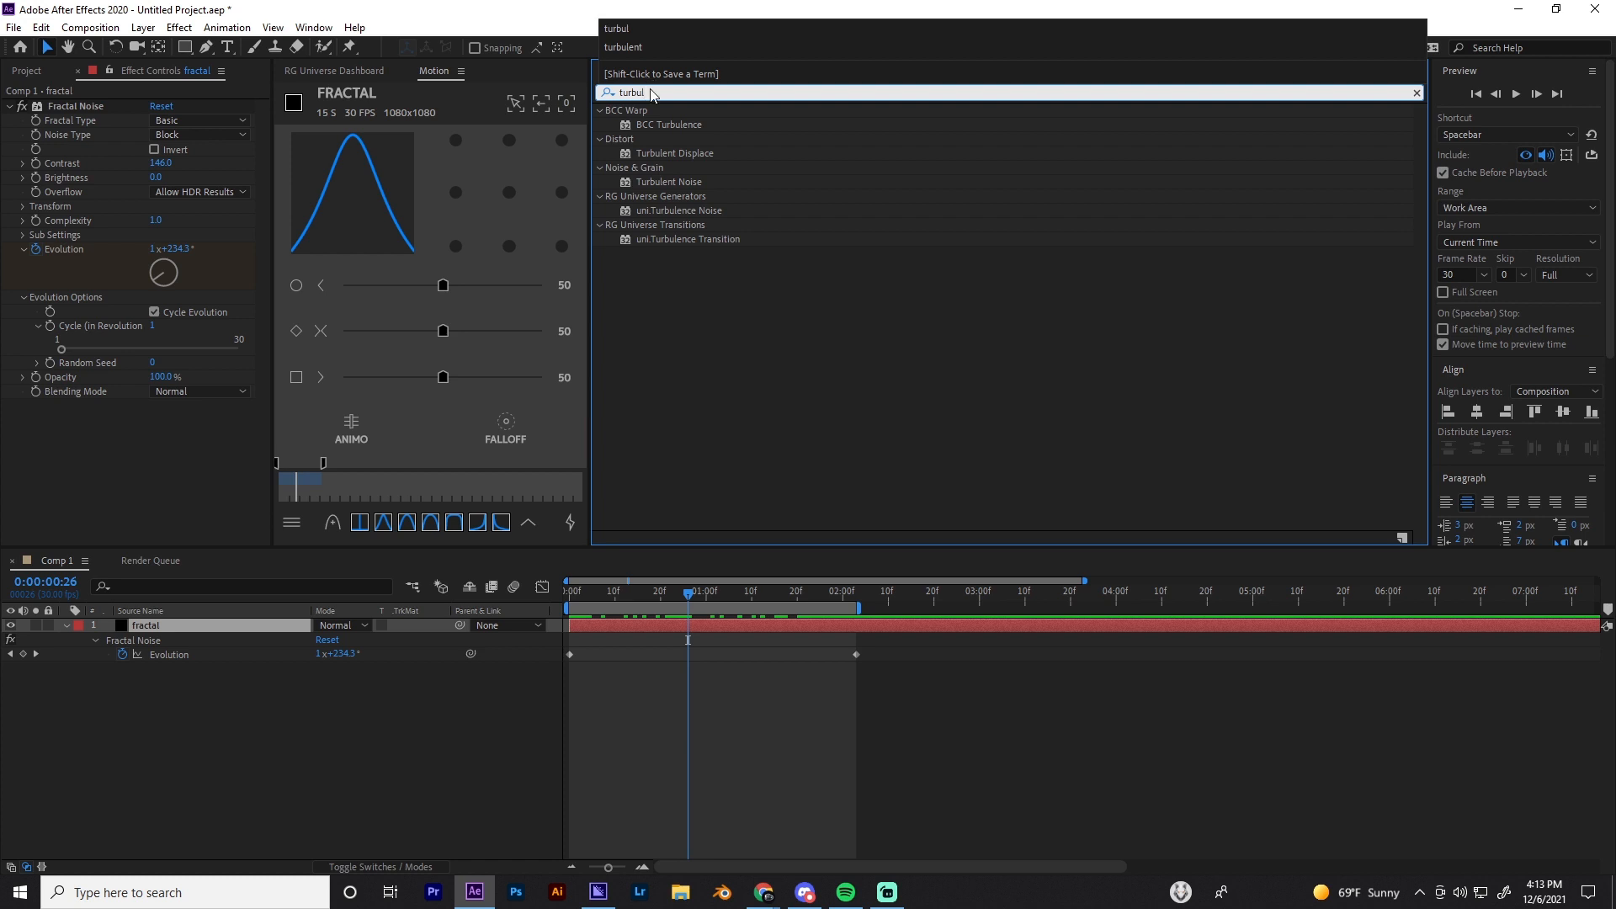
double_click(660, 154)
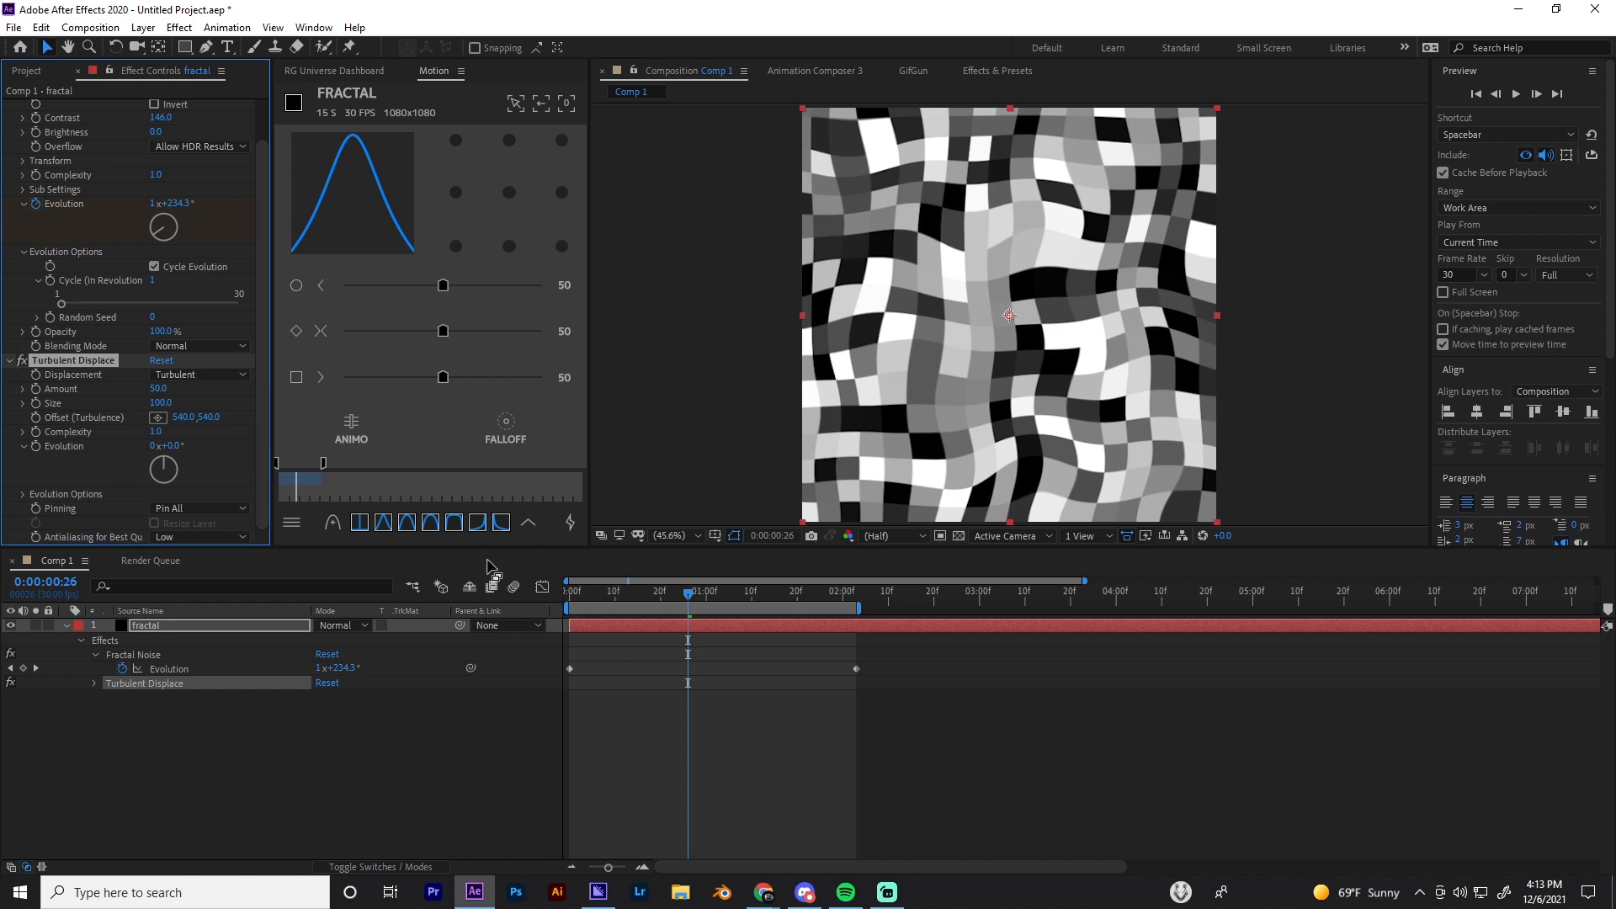
Switch to the Behance portfolio in Chrome and look through the 3D Animation project, closing it when finished
left_click(762, 893)
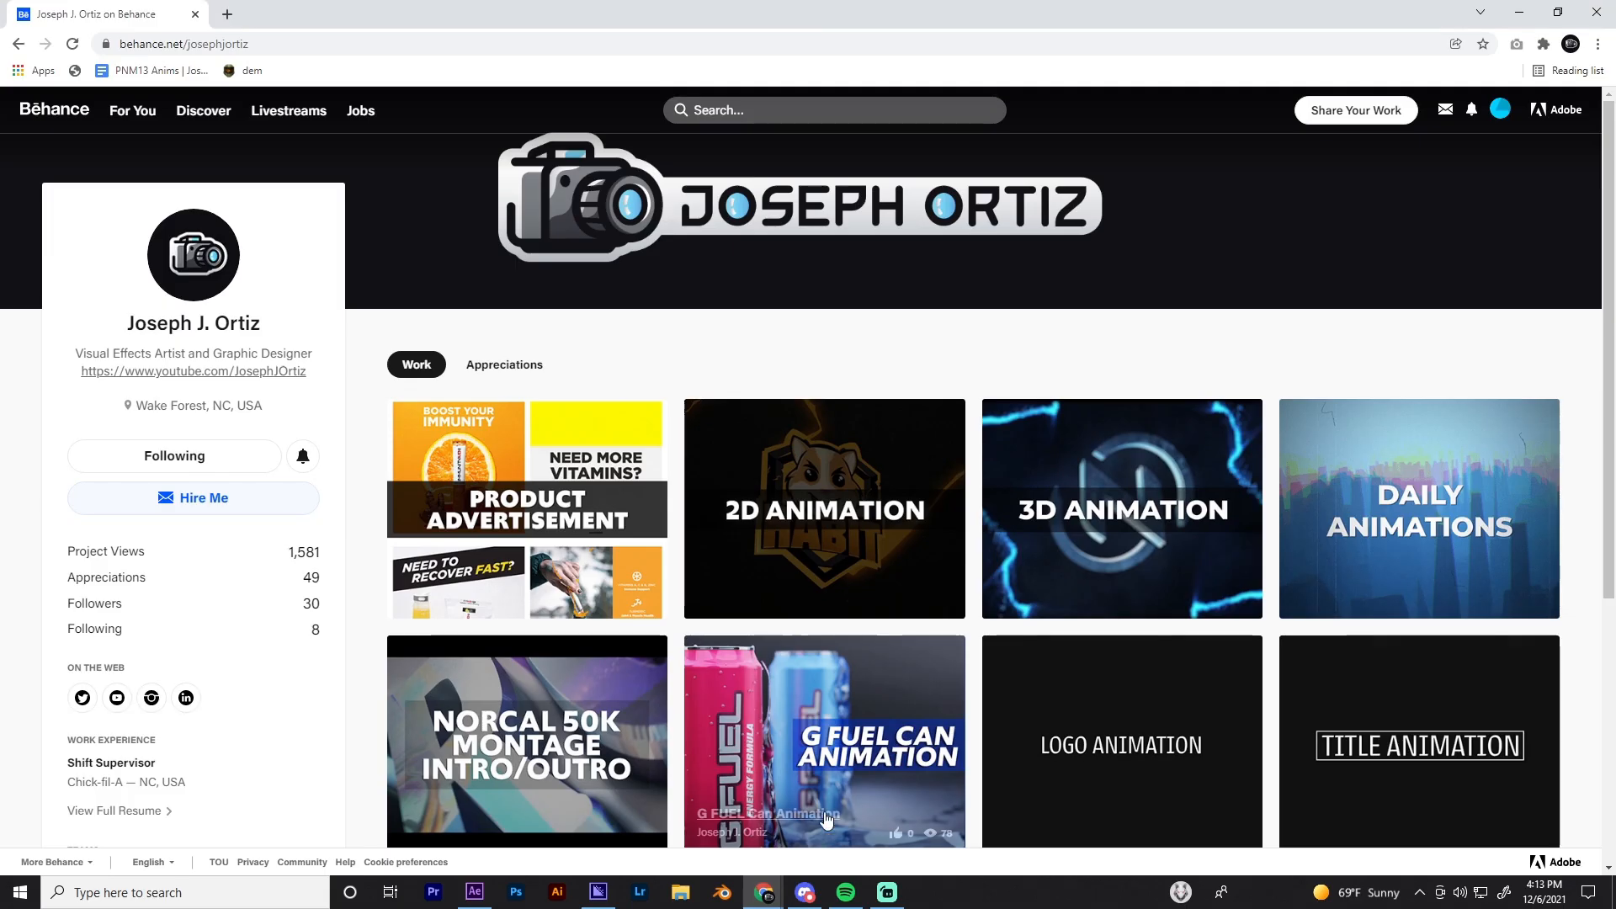
left_click(1068, 496)
scroll(923, 581, "down", 8)
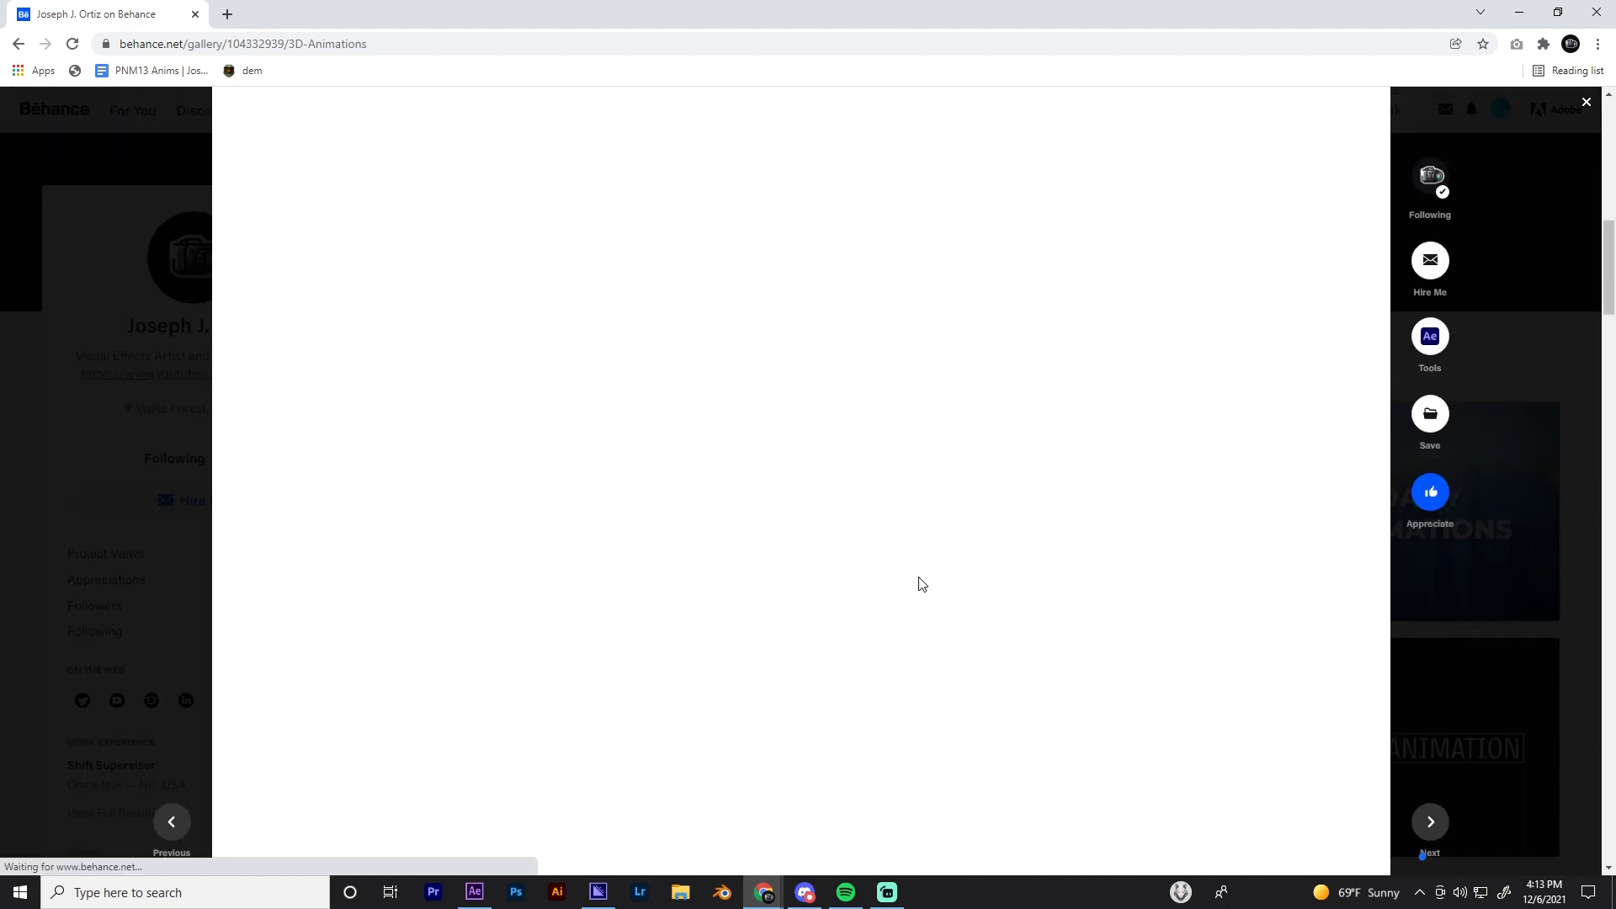
scroll(1122, 390, "up", 6)
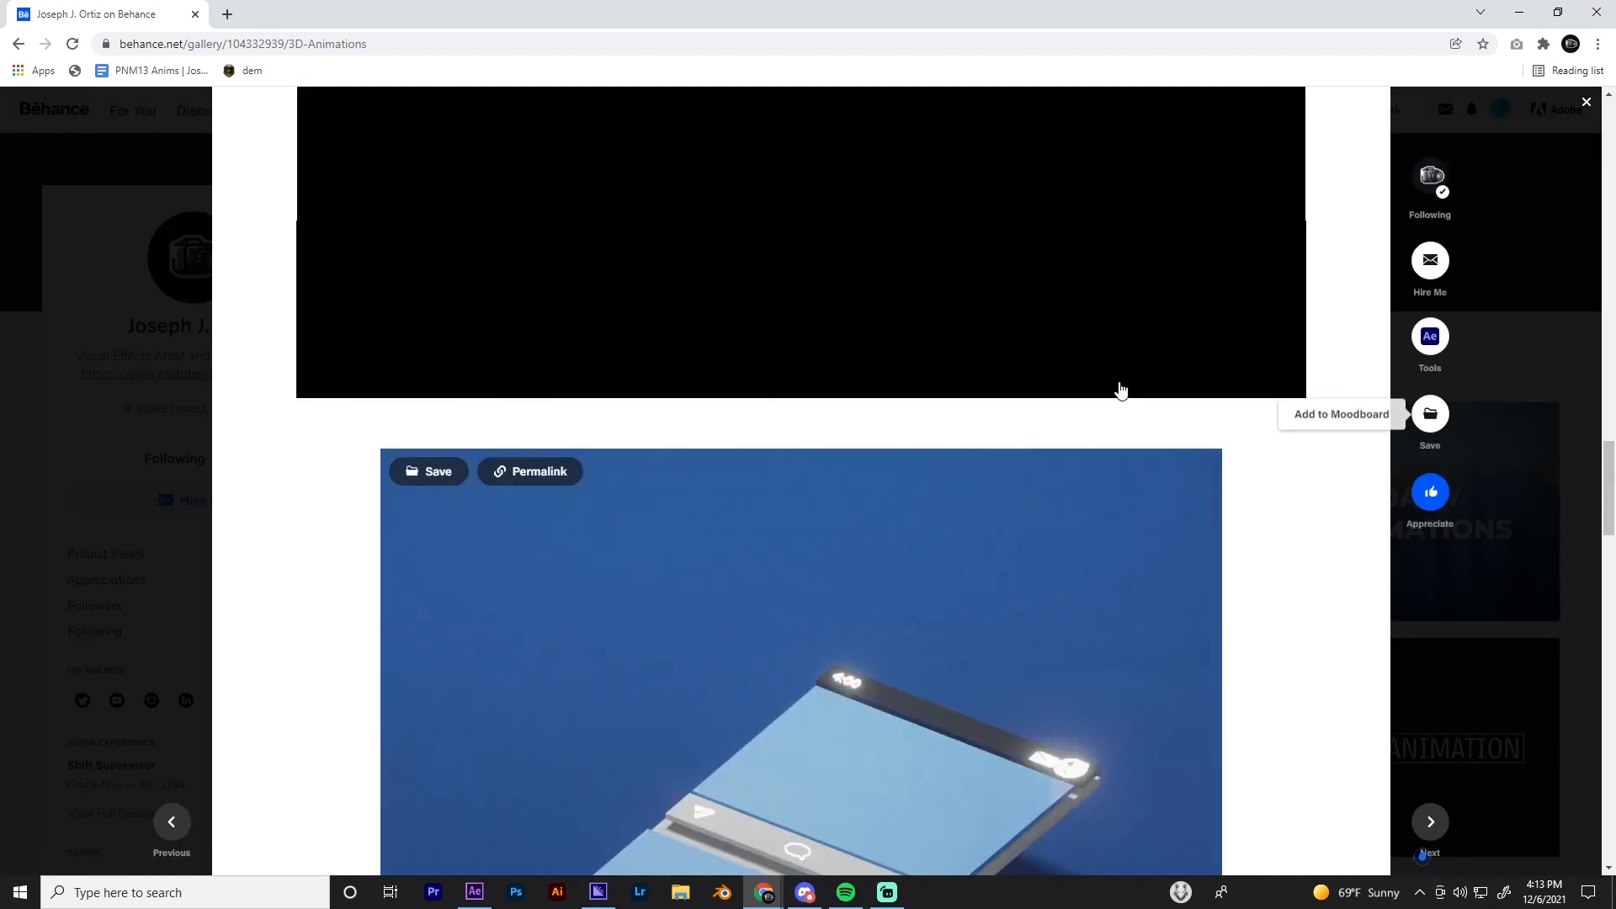
left_click(1482, 331)
Browse the looping examples in the Daily Animations project and return to the portfolio overview
left_click(1347, 531)
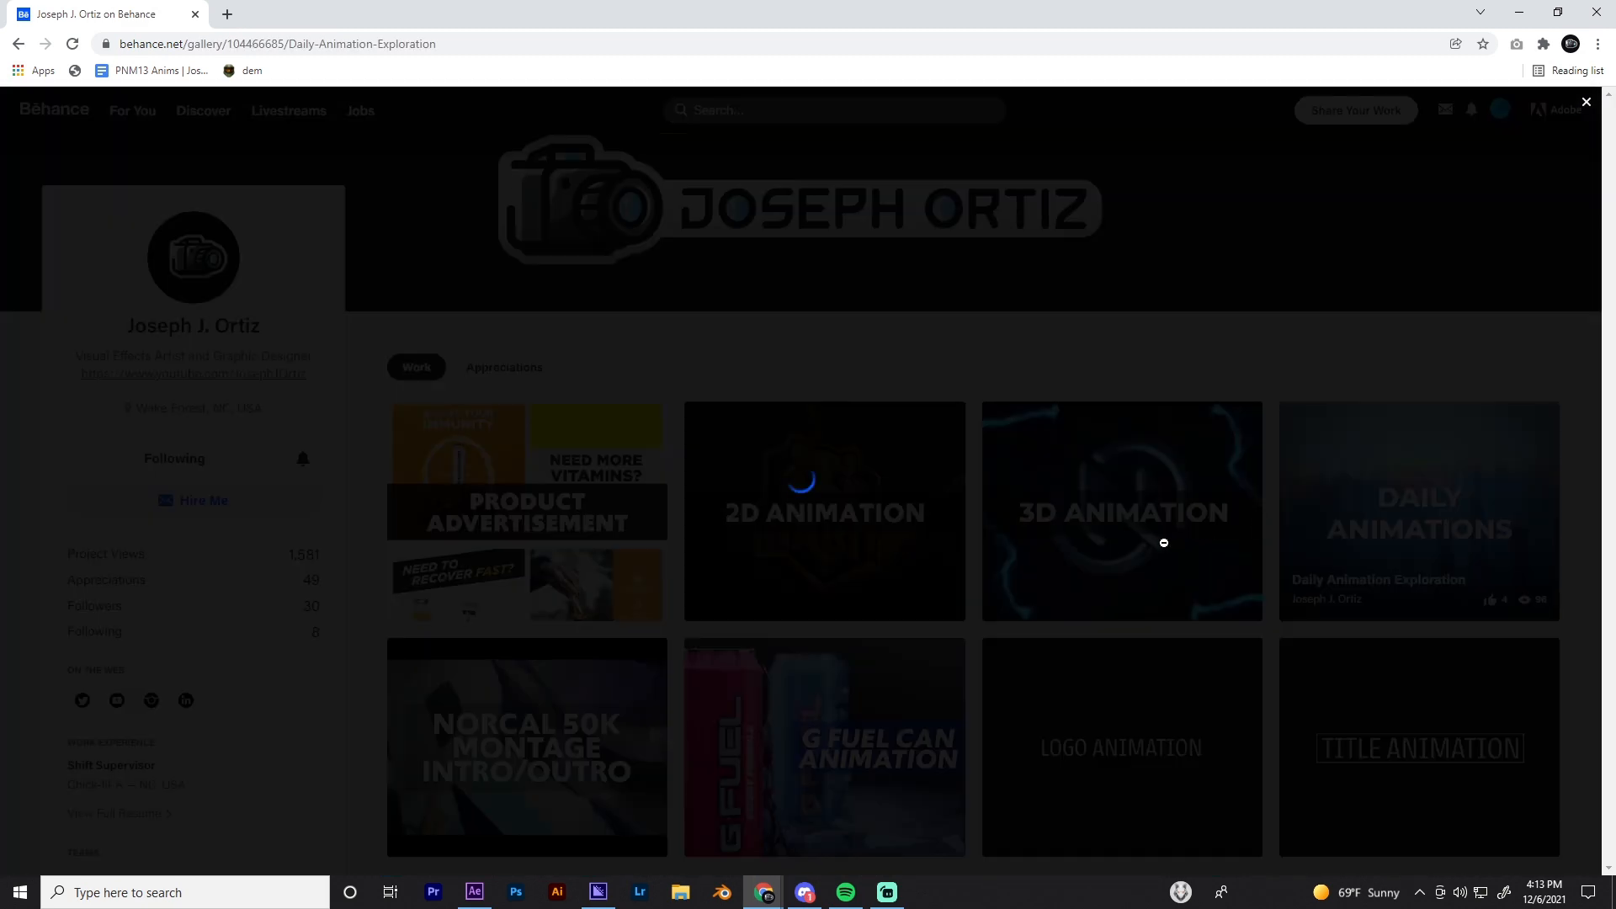
scroll(1179, 522, "down", 8)
scroll(1244, 502, "down", 20)
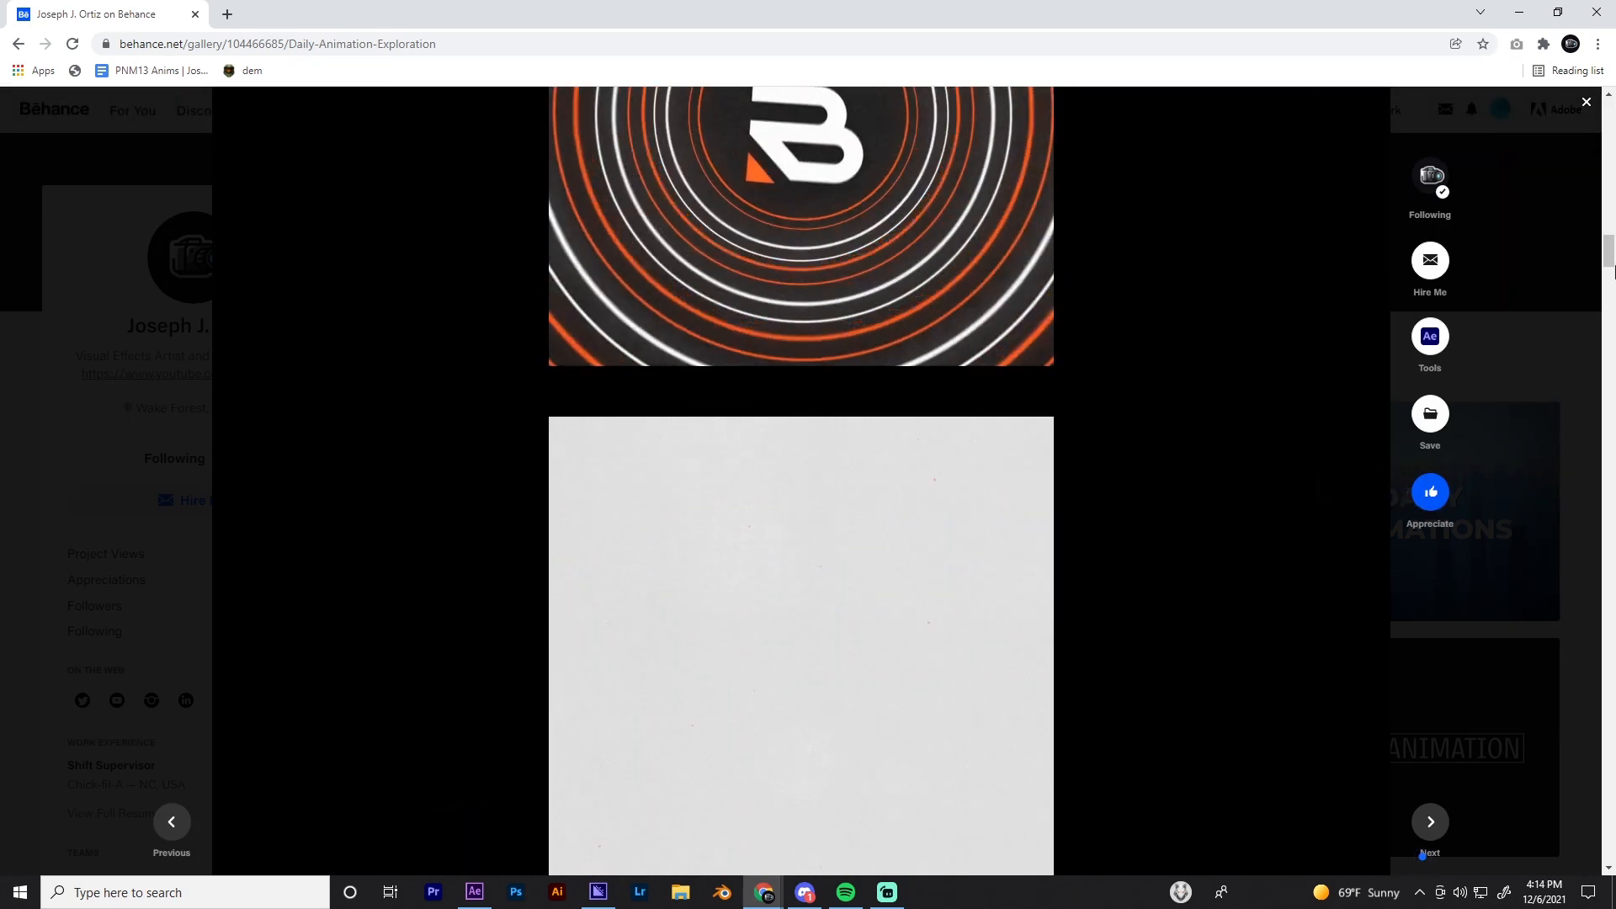
scroll(1557, 756, "up", 10)
scroll(1563, 704, "down", 5)
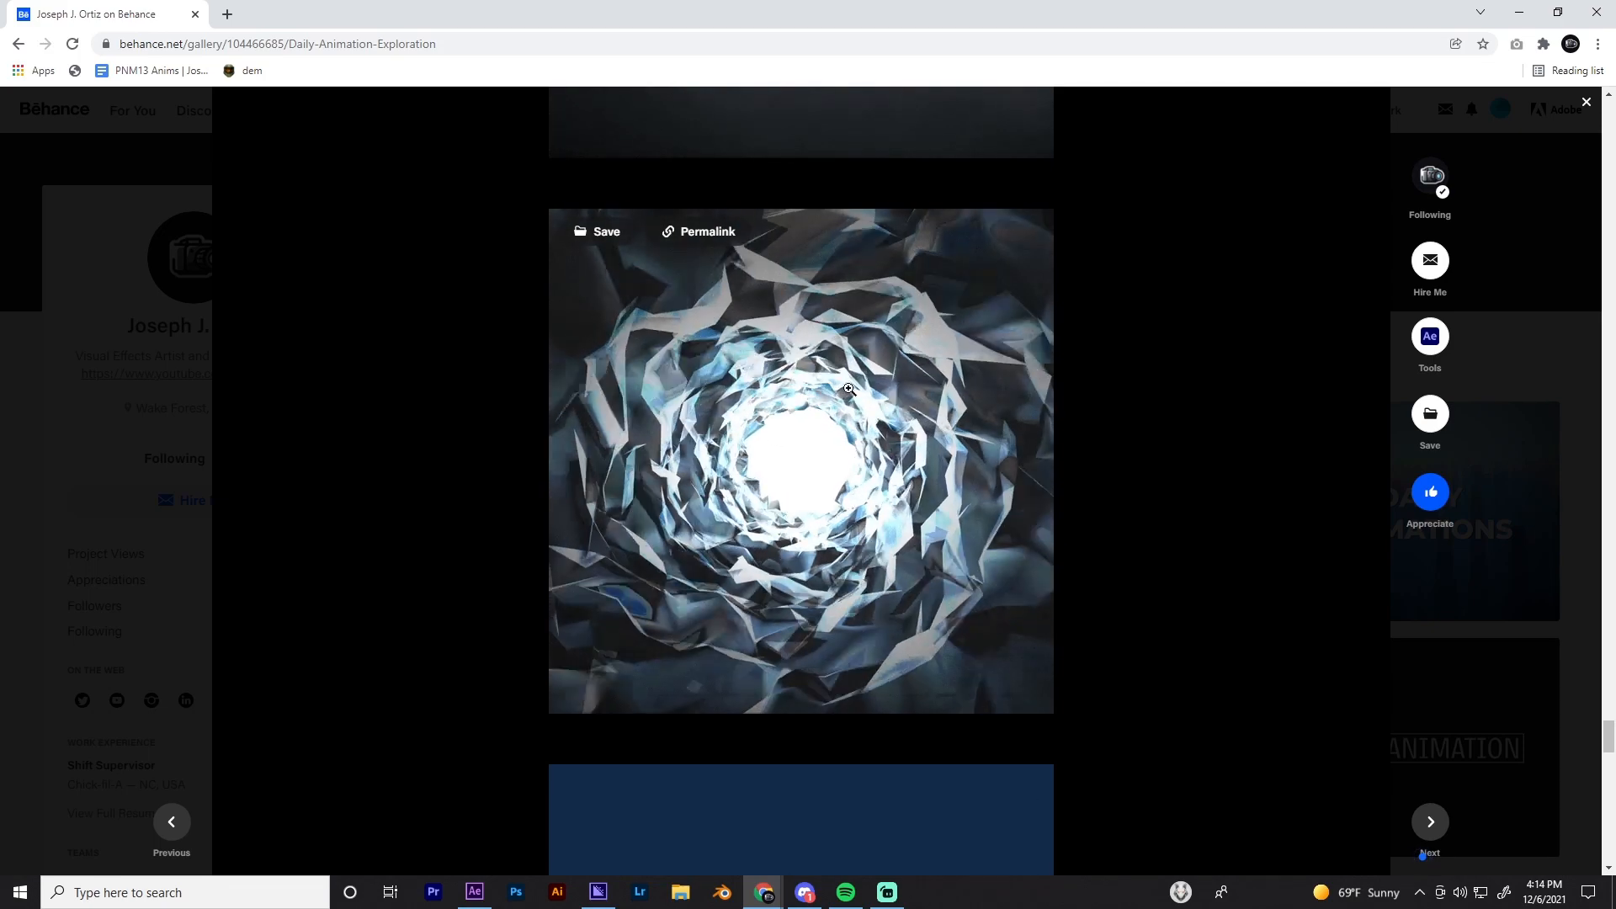
left_click(167, 480)
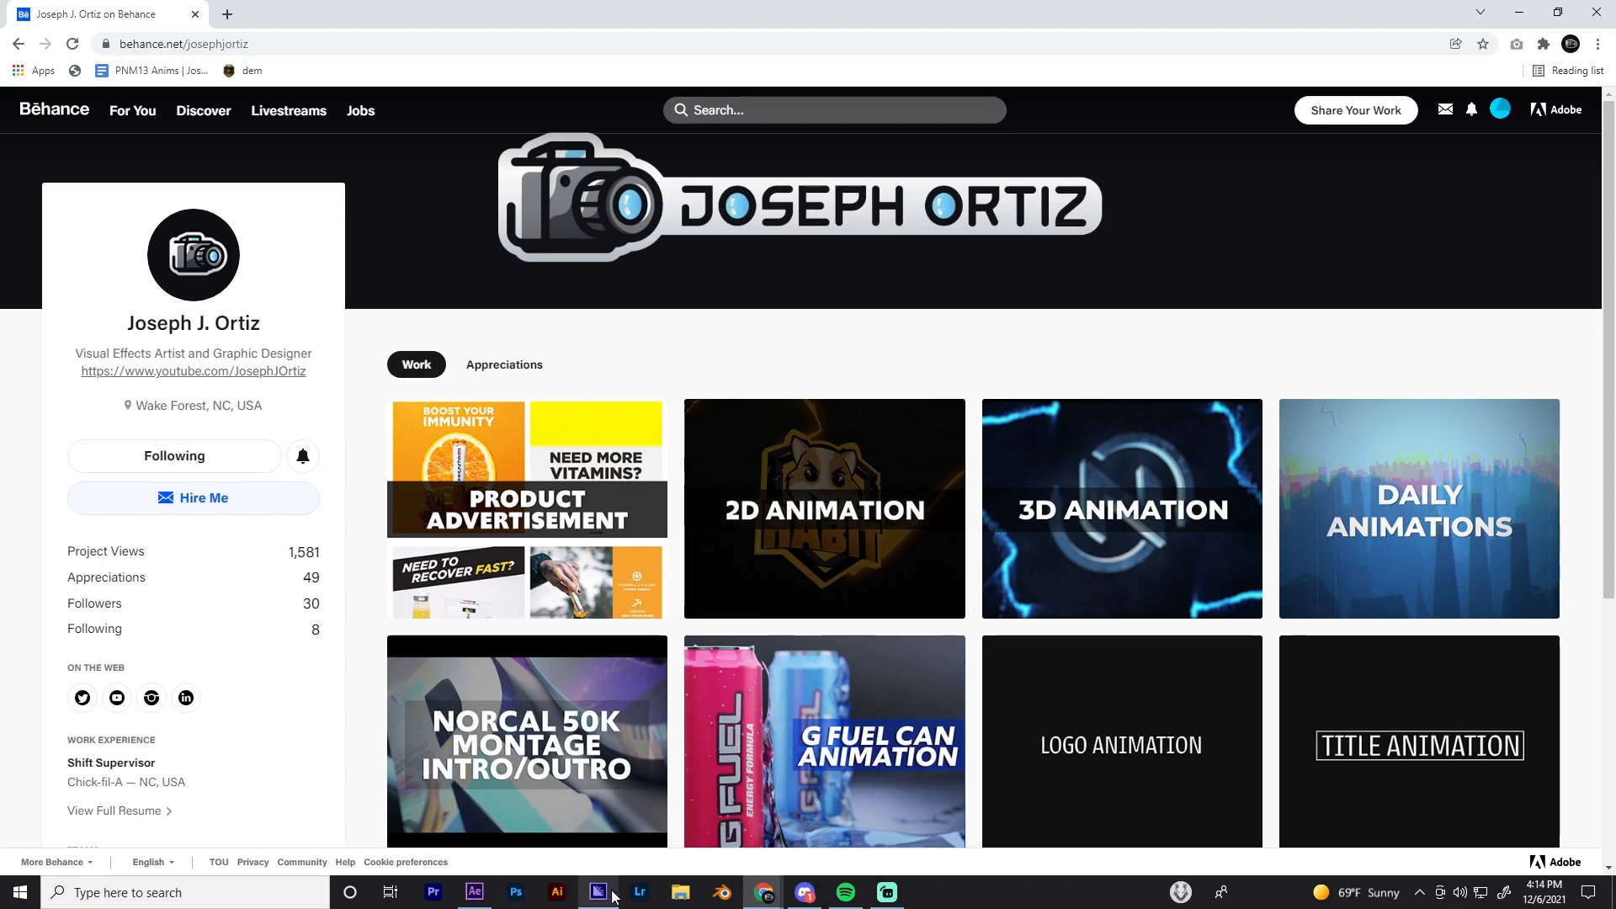
Switch back to After Effects and set Turbulent Displace's Amount to 131 and Size to 123
left_click(475, 892)
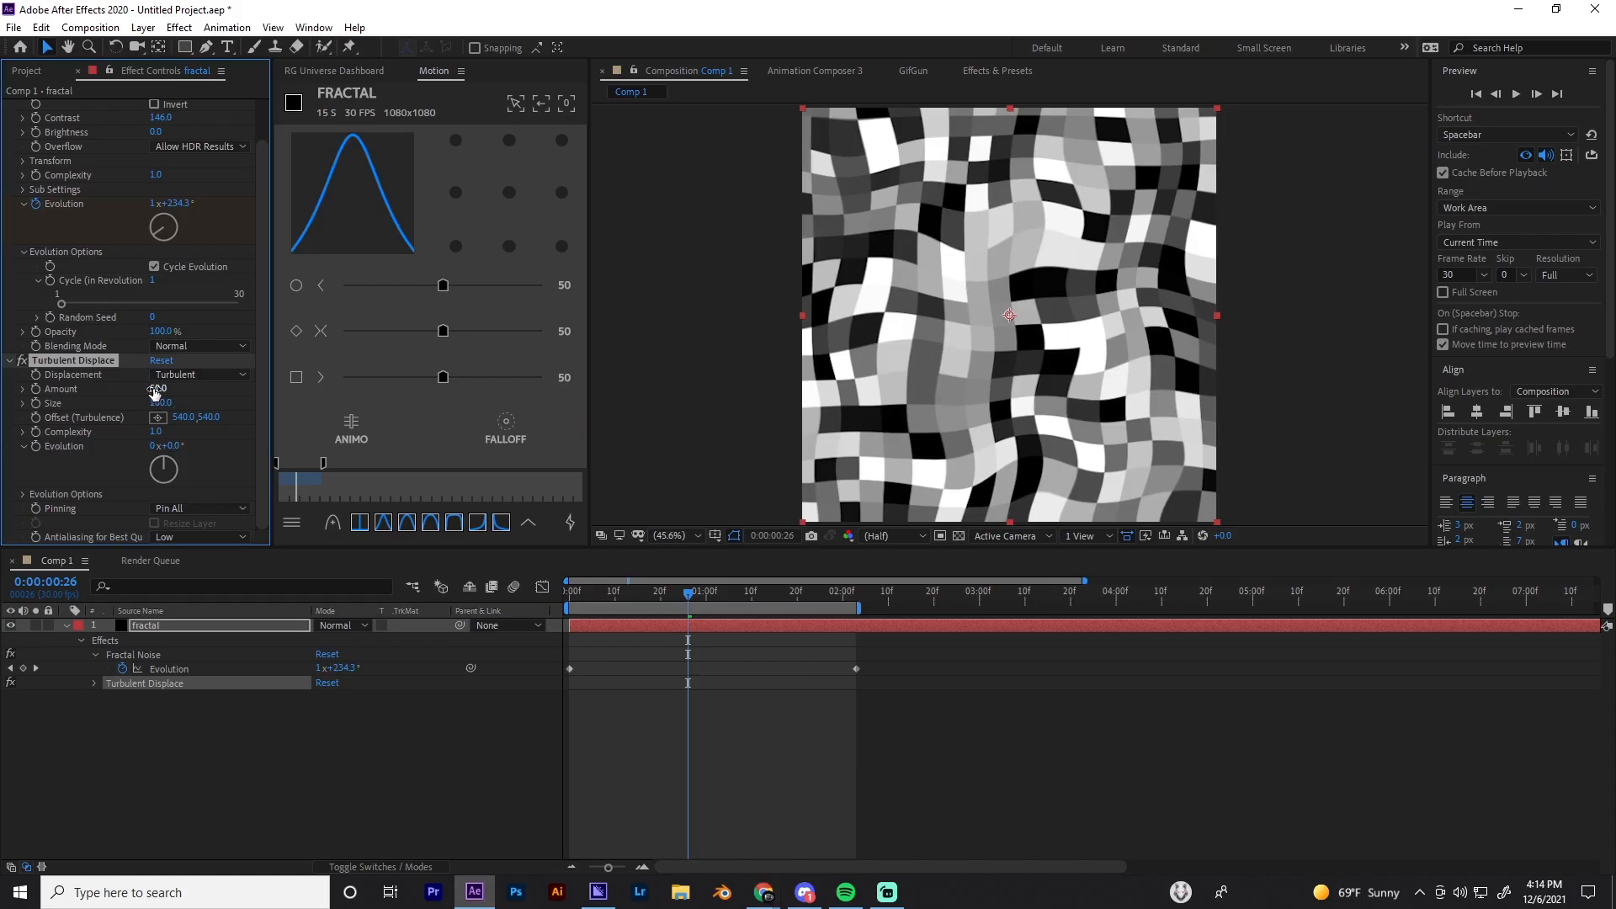
left_click_drag(158, 389, 186, 410)
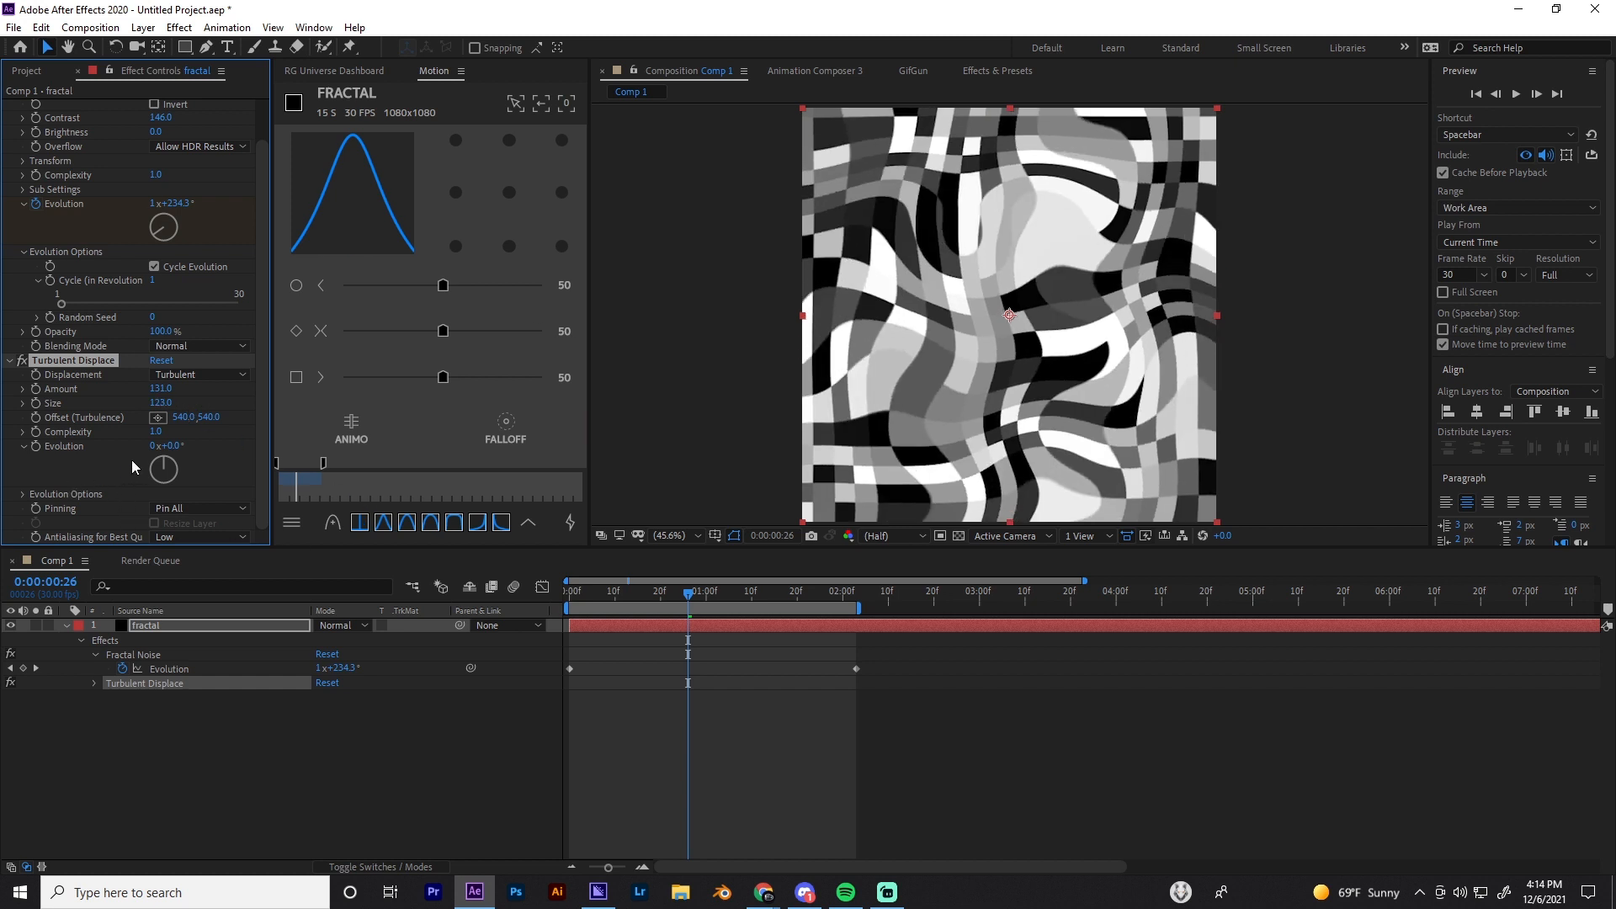
Keyframe Turbulent Displace's Evolution at 0 revolutions and move that keyframe to the start of the composition
left_click(35, 446)
key("u")
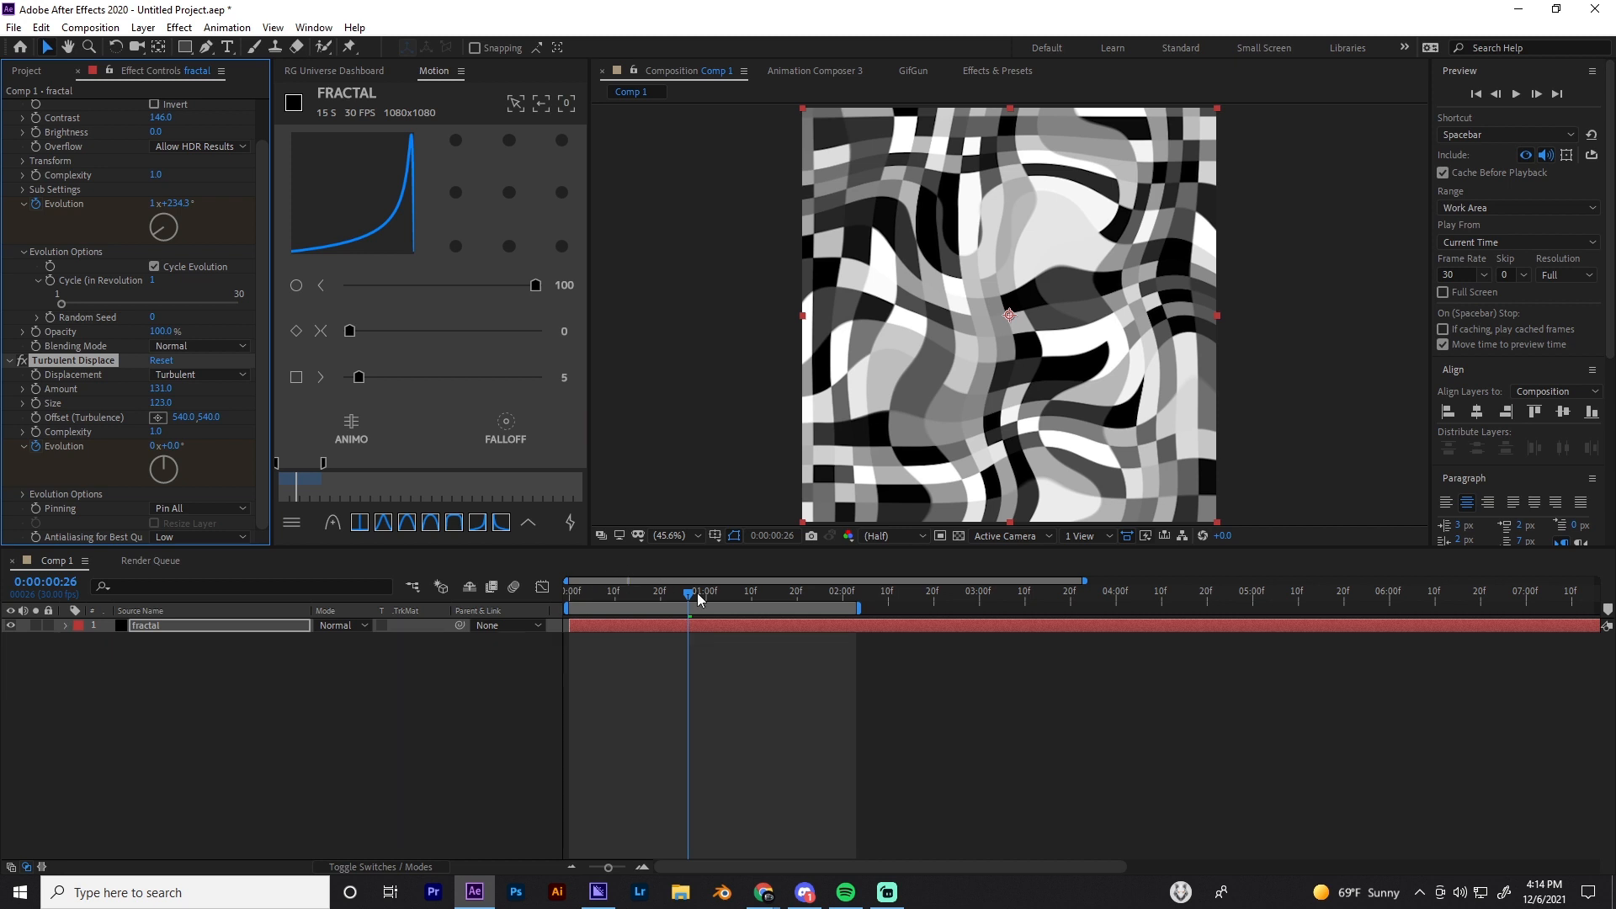
key("u")
left_click_drag(687, 680, 613, 682)
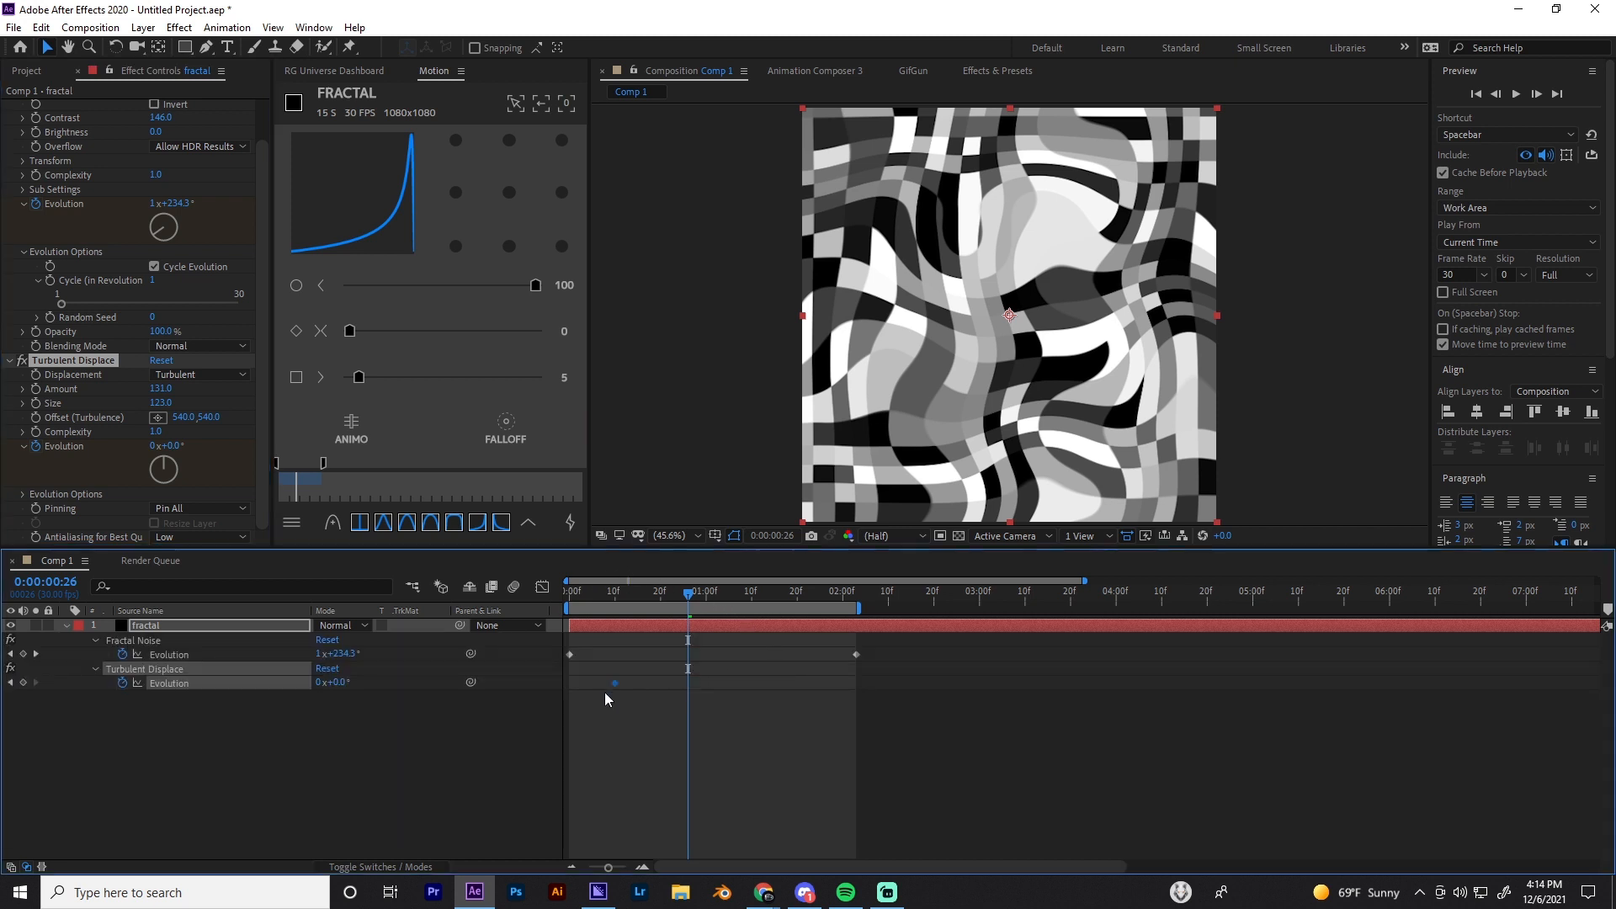
Add a Turbulent Displace Evolution keyframe of 2 revolutions at 0:00:02:03, at the end of the work area
left_click_drag(844, 593, 857, 596)
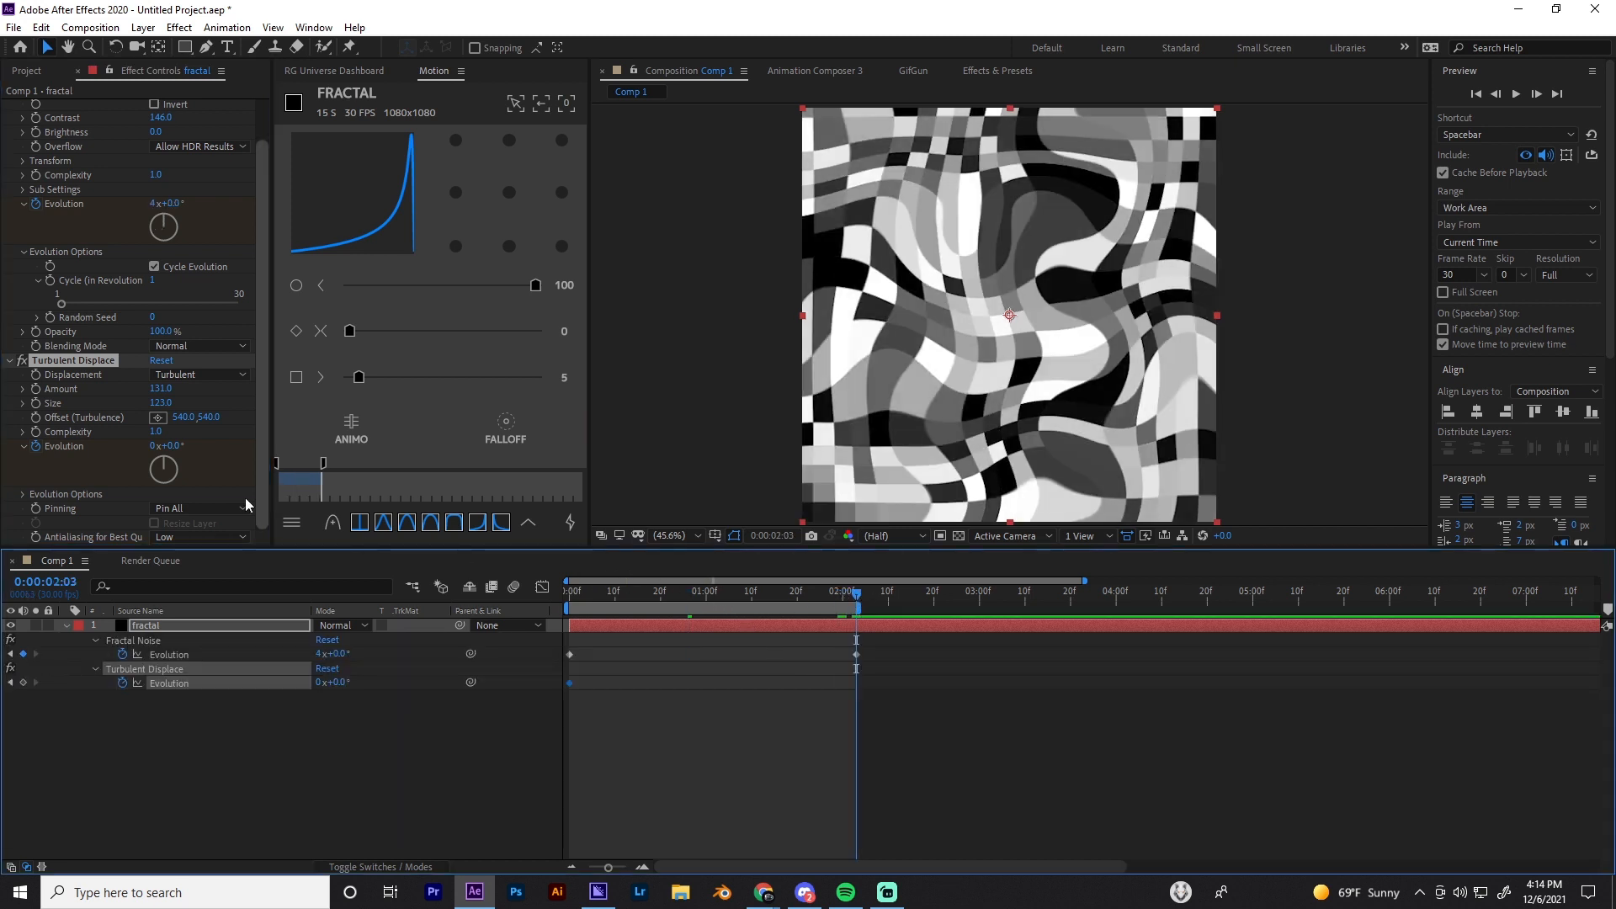
left_click(153, 447)
type("2")
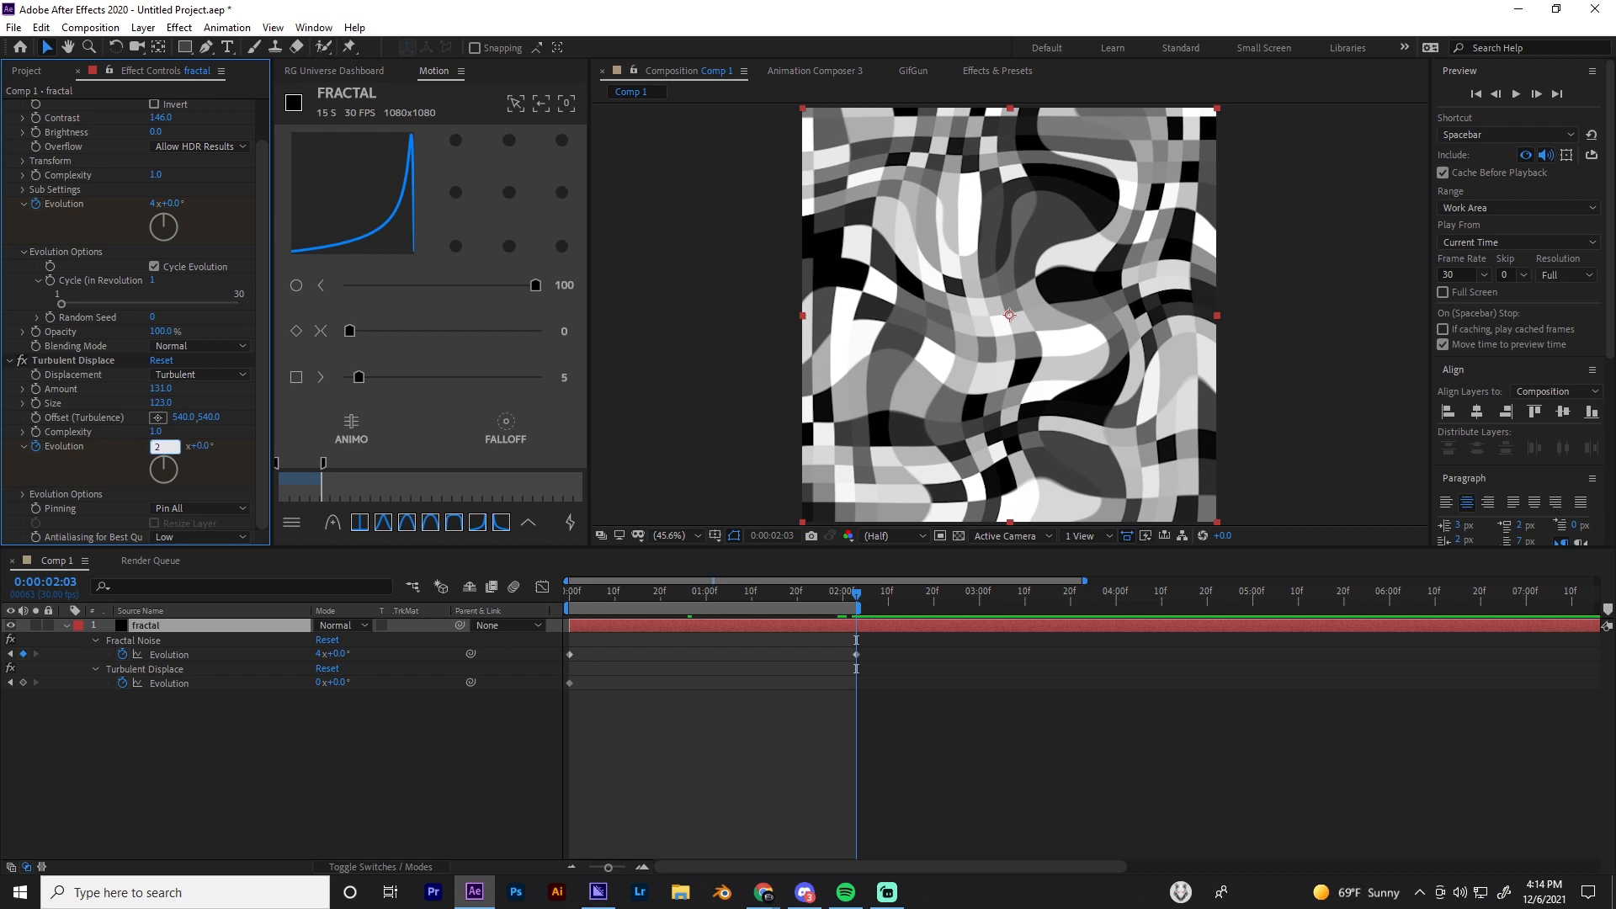
key("Return")
left_click(836, 751)
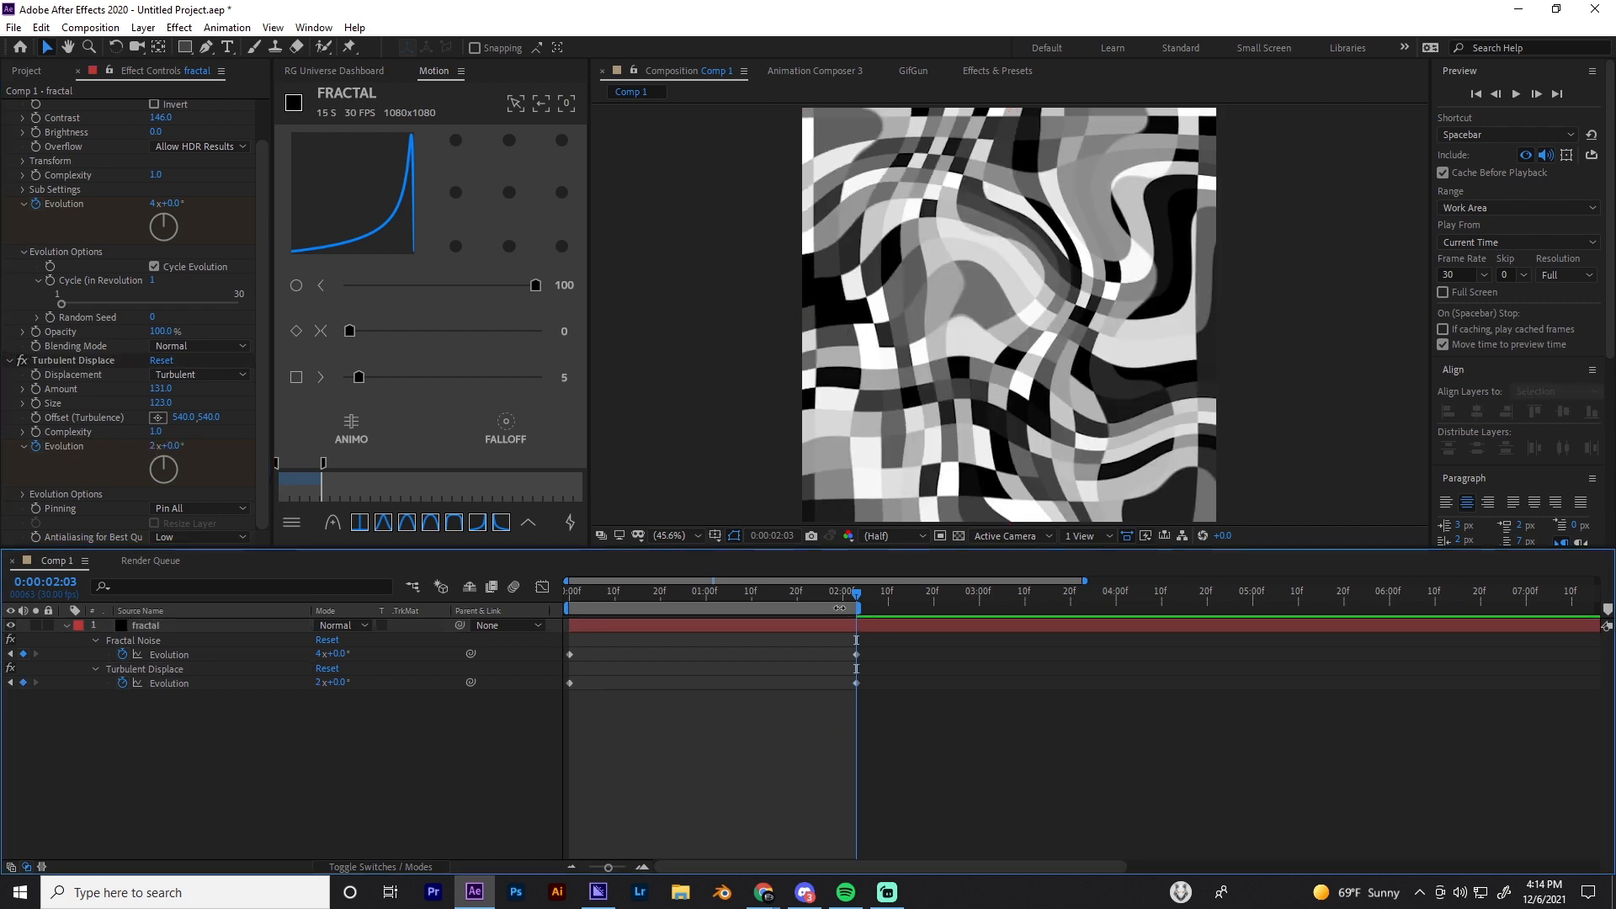
Compare the displaced noise at the first and last keyframes, and enable Cycle Evolution in Turbulent Displace's Evolution Options
mouse_move(851, 599)
left_mouse_down()
mouse_move(636, 601)
mouse_move(856, 606)
left_mouse_up()
left_click(569, 592)
left_click(861, 599)
left_click(33, 492)
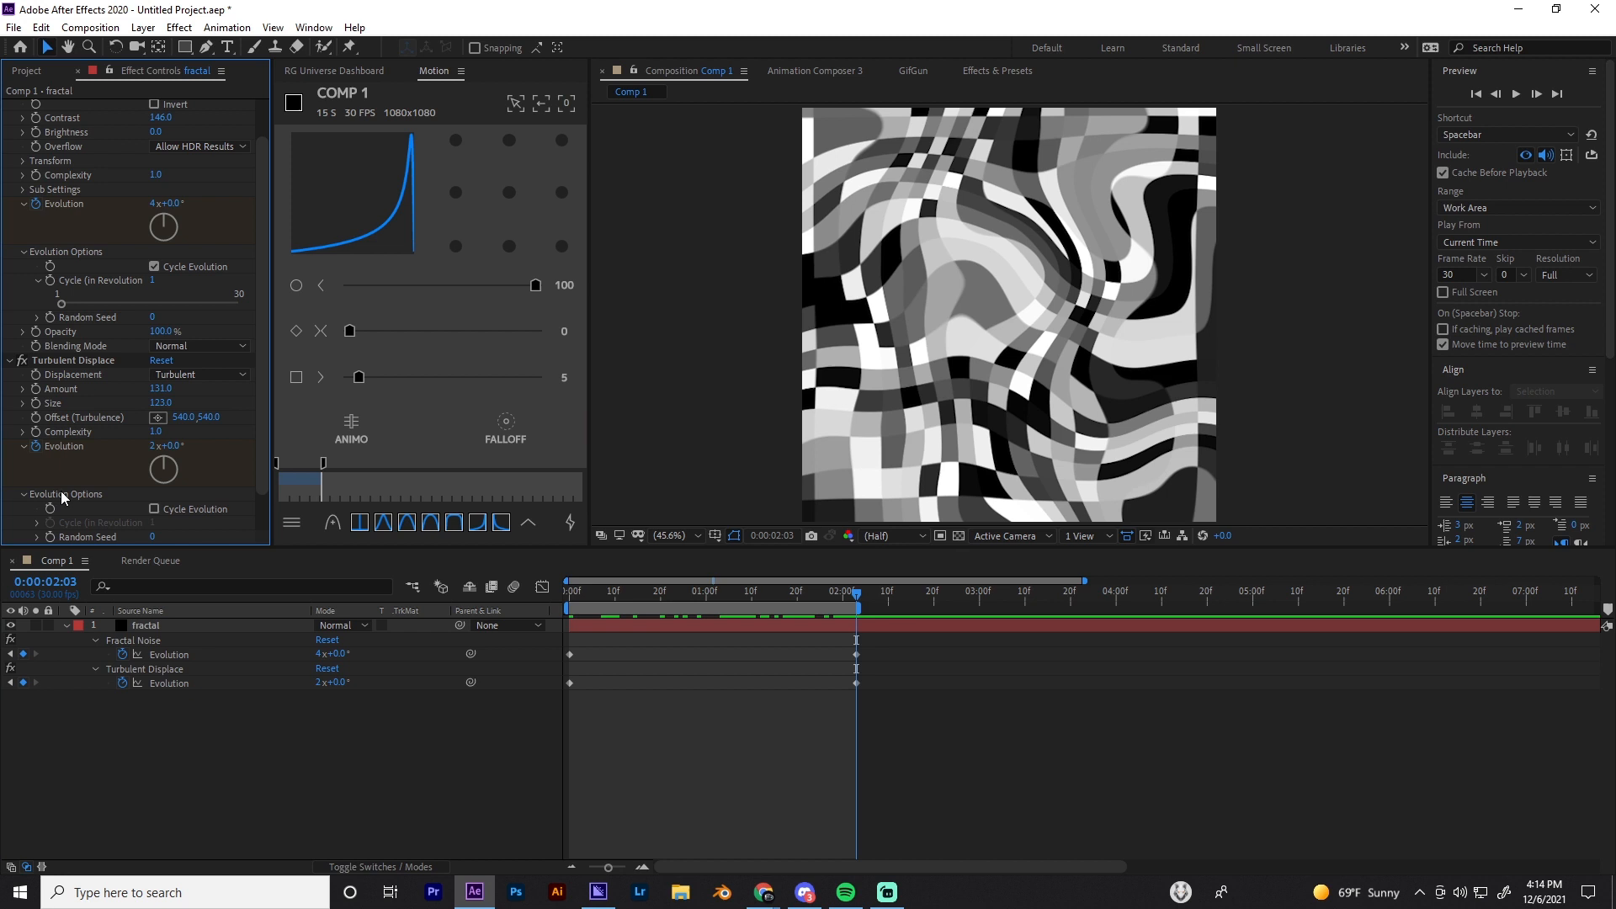
left_click(154, 509)
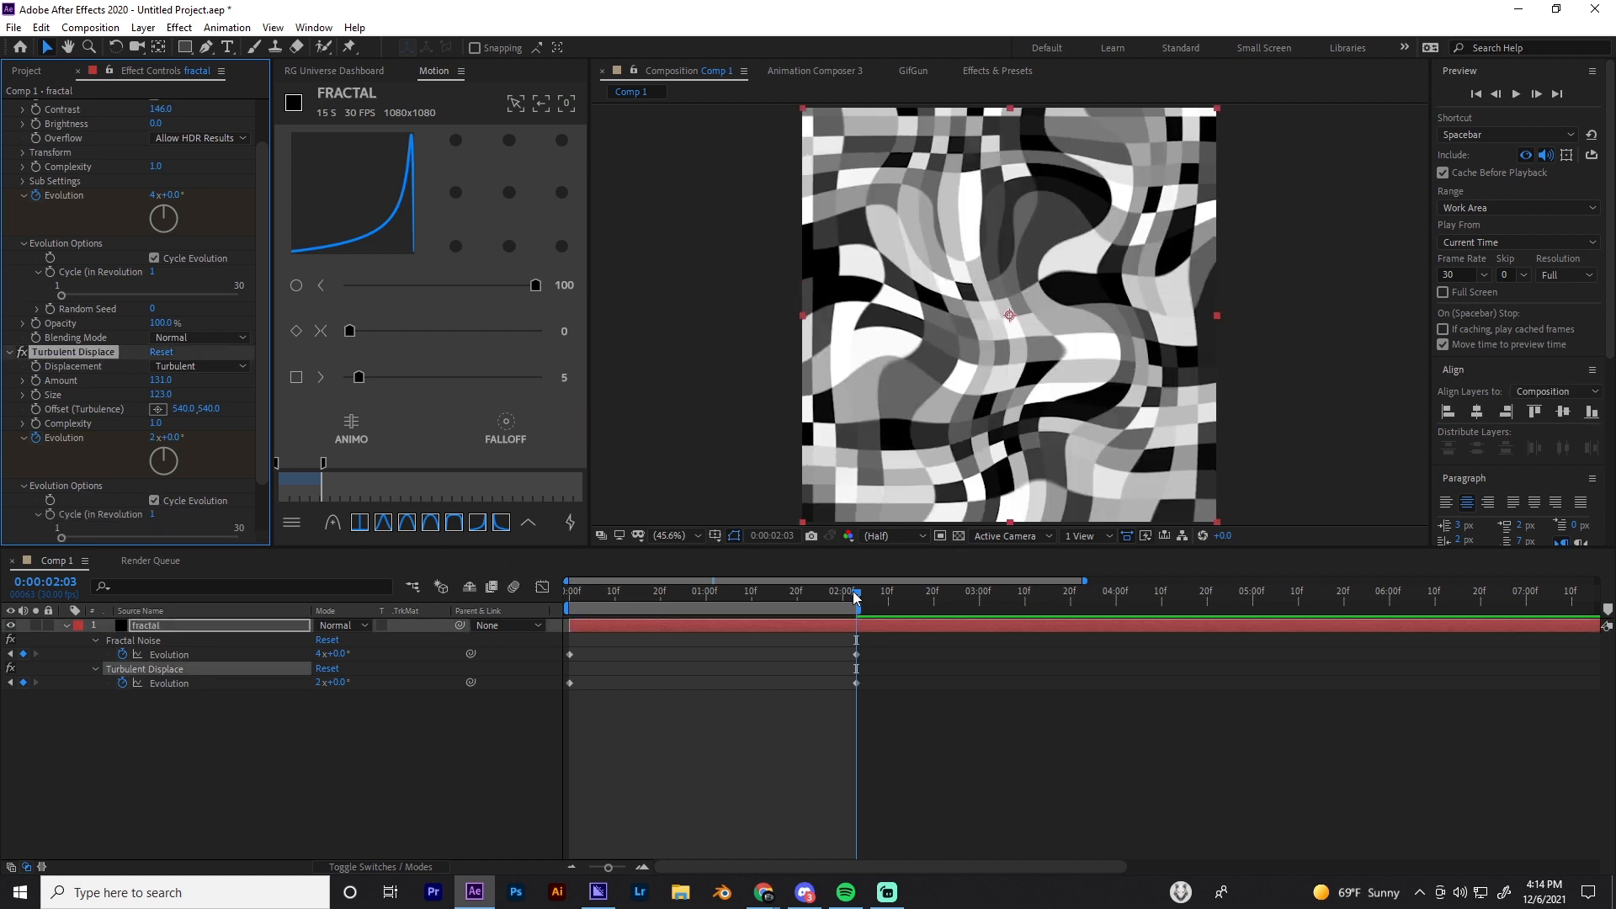
Preview the work area to check the cycled Turbulent Displace loop, then park the playhead at 0:00:01:05
left_click(552, 608)
key("space")
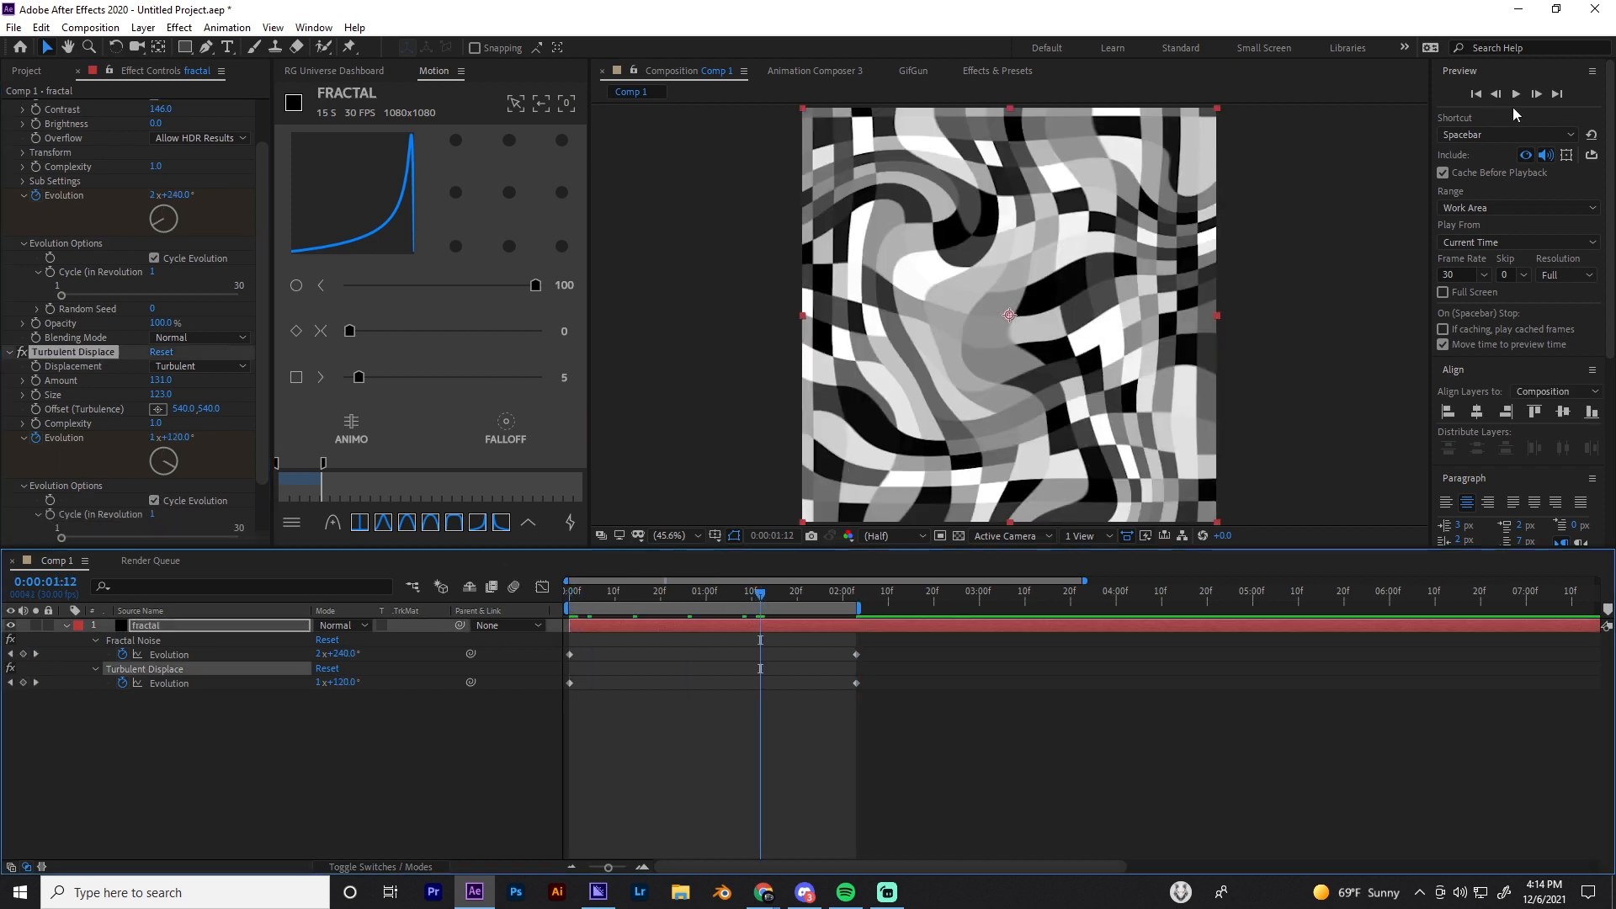
left_click(1516, 95)
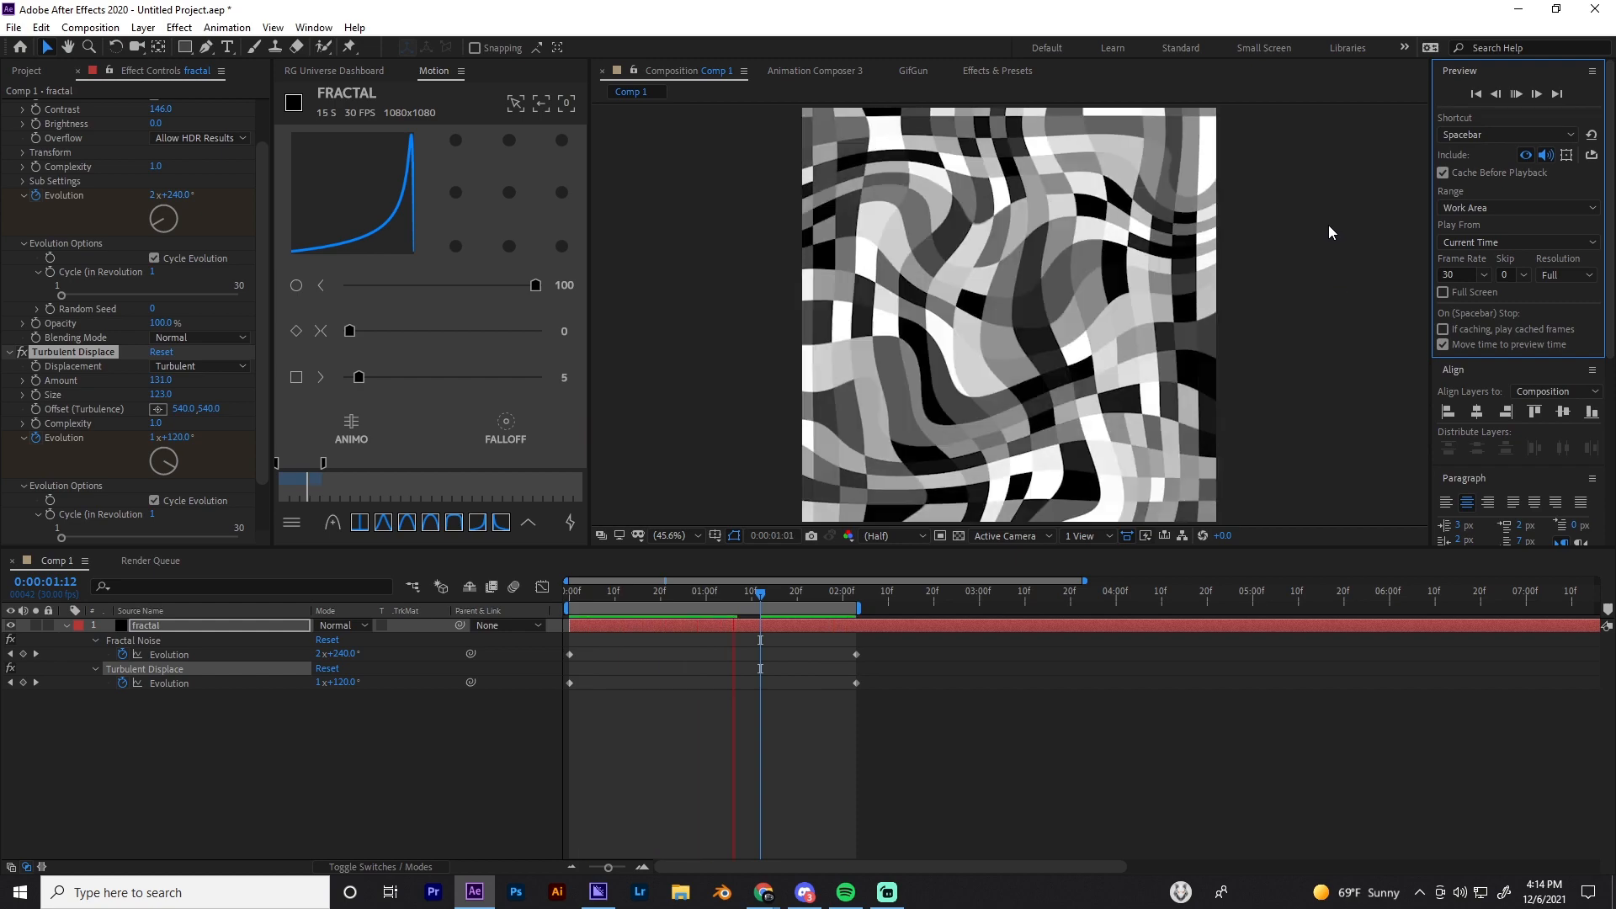
left_click(1328, 225)
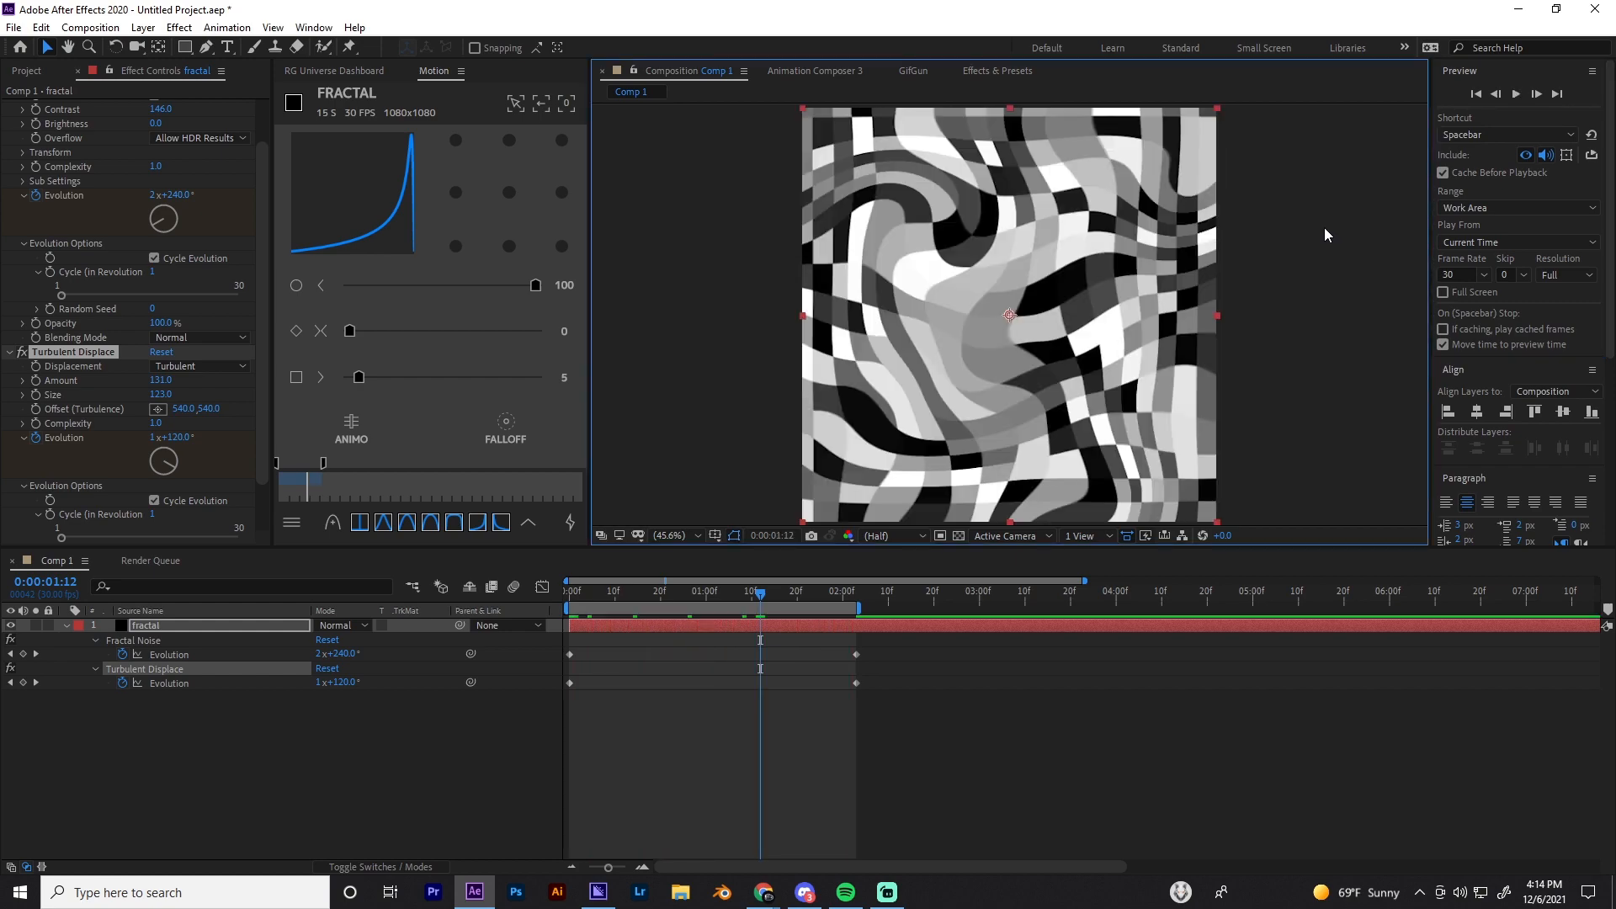
left_click(728, 591)
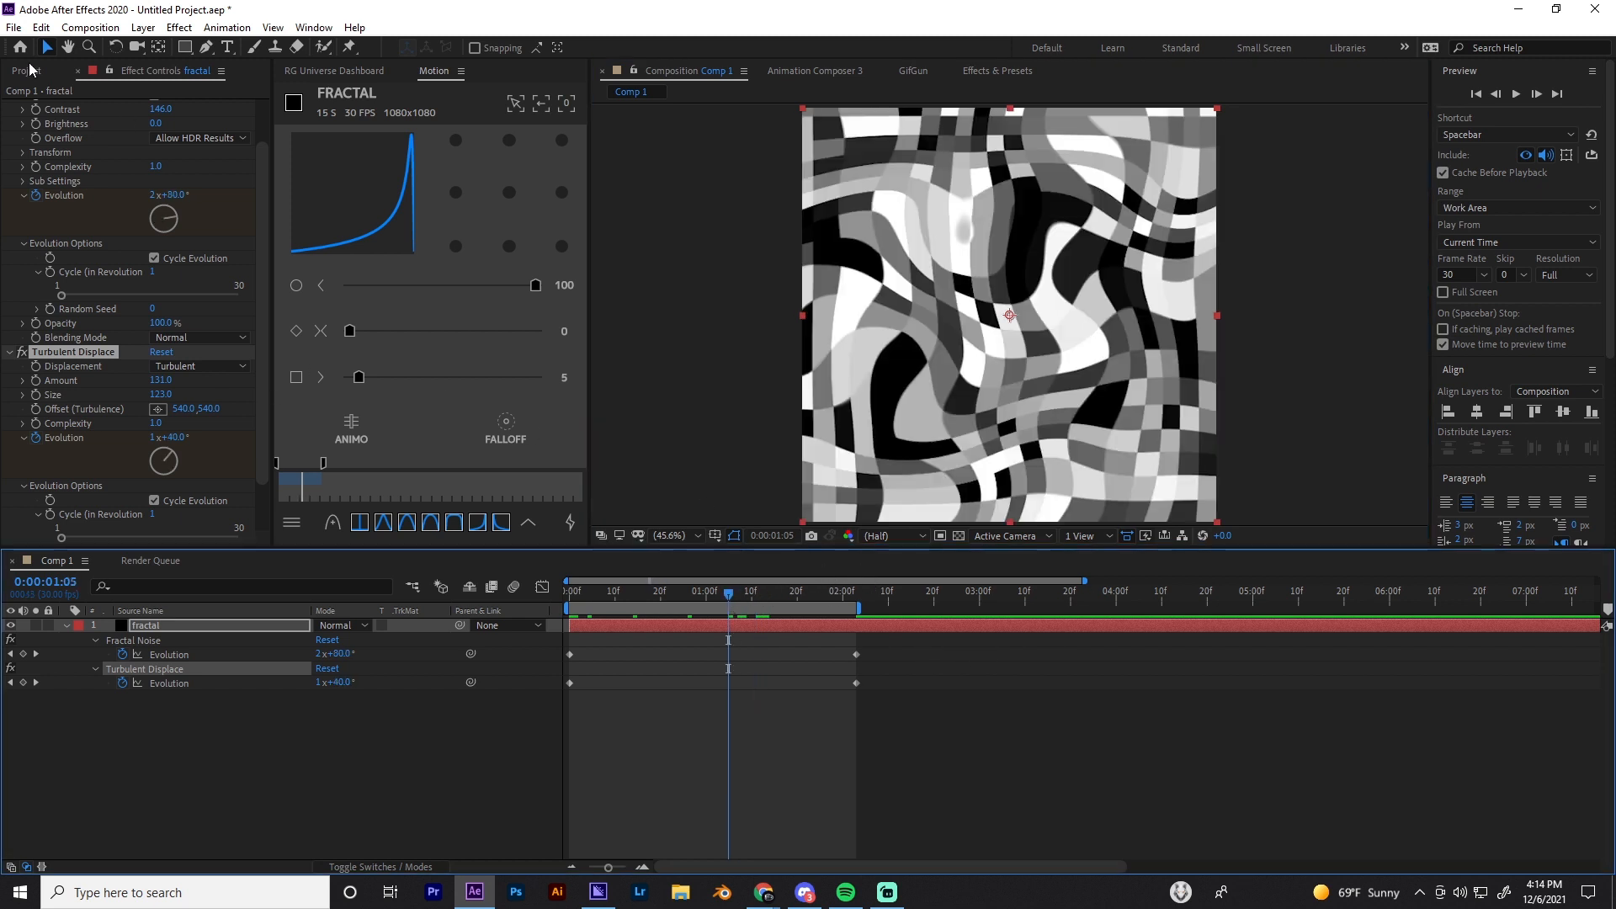
Show the project's compositions and bring up the GifGun extension for GIF export
left_click(30, 71)
left_click(697, 614)
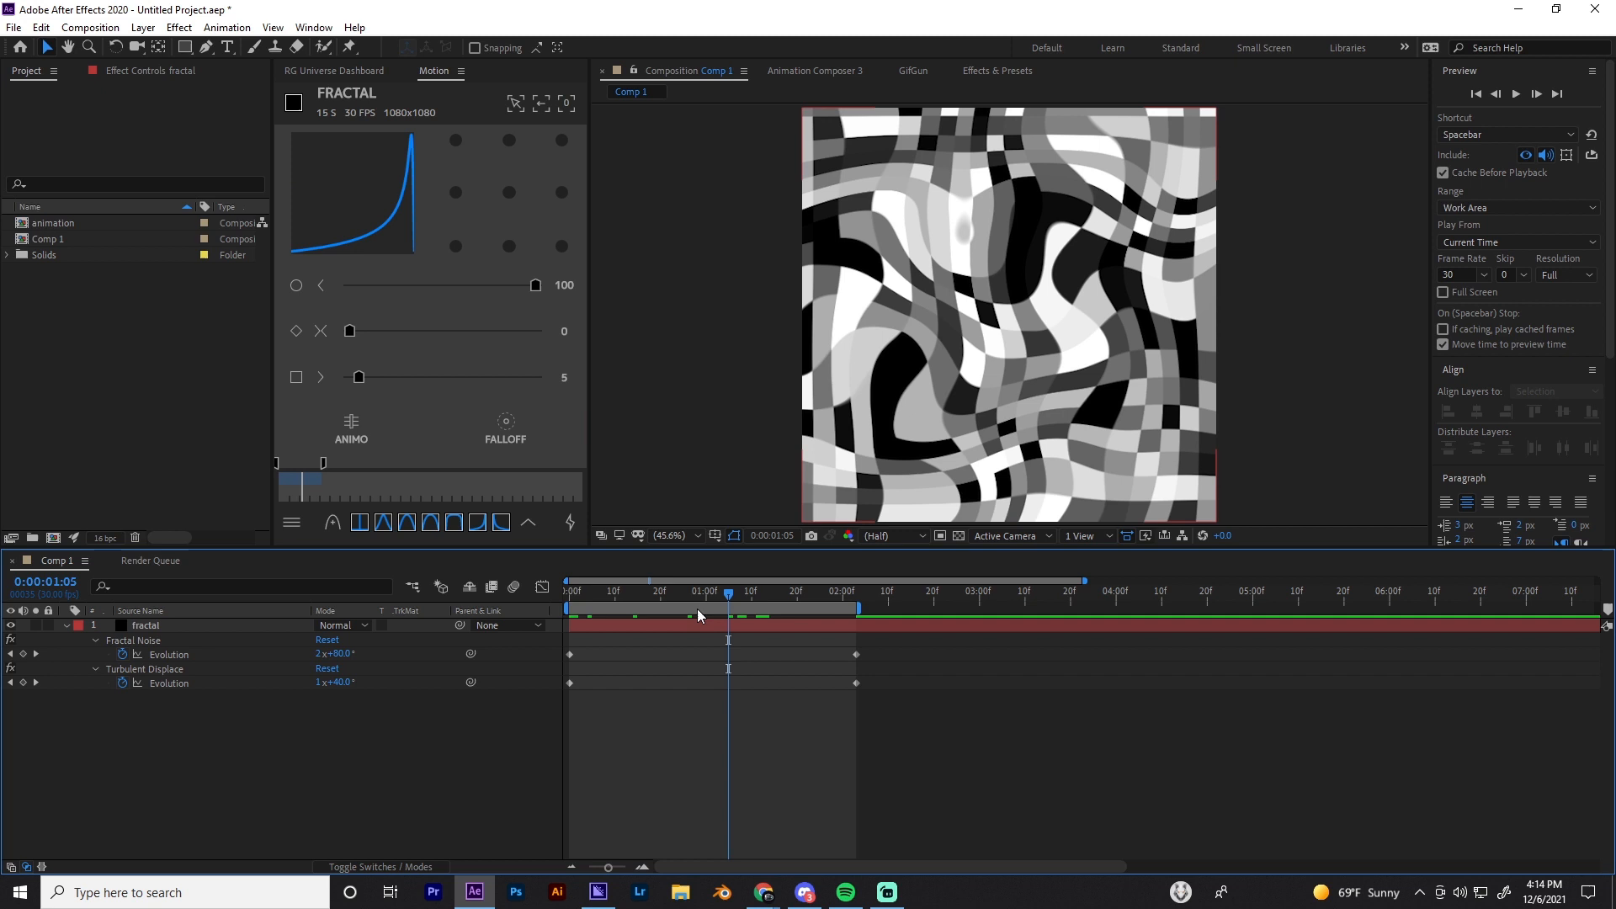
left_click(917, 71)
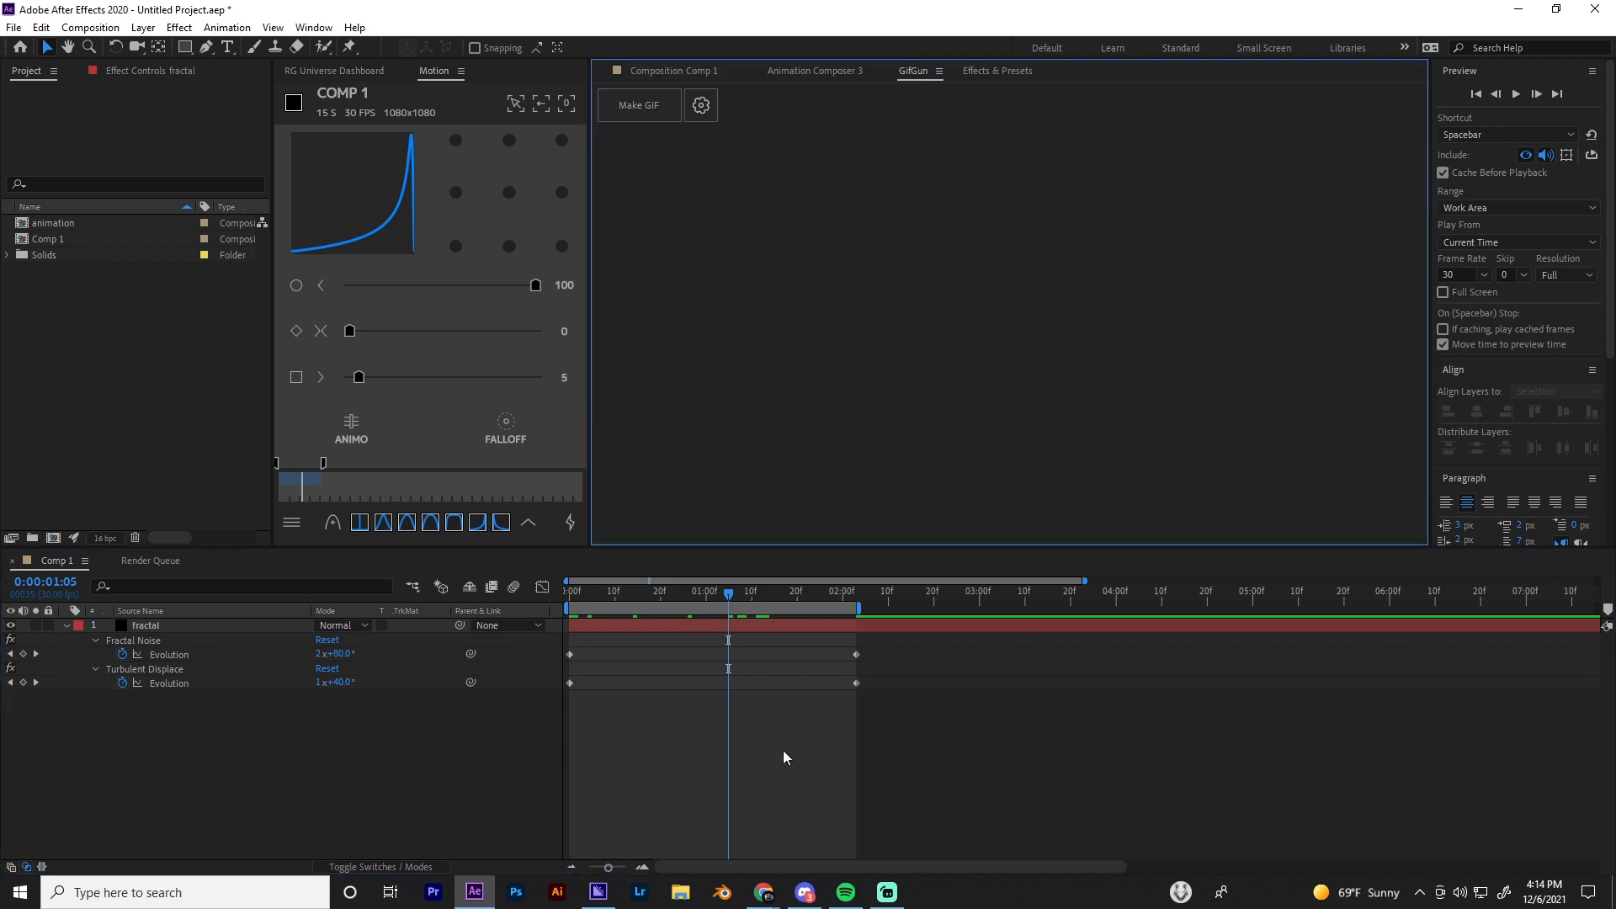
Switch to Chrome, search Google for "gifgun after effects" and open the aescripts GifGun product page
left_click(764, 892)
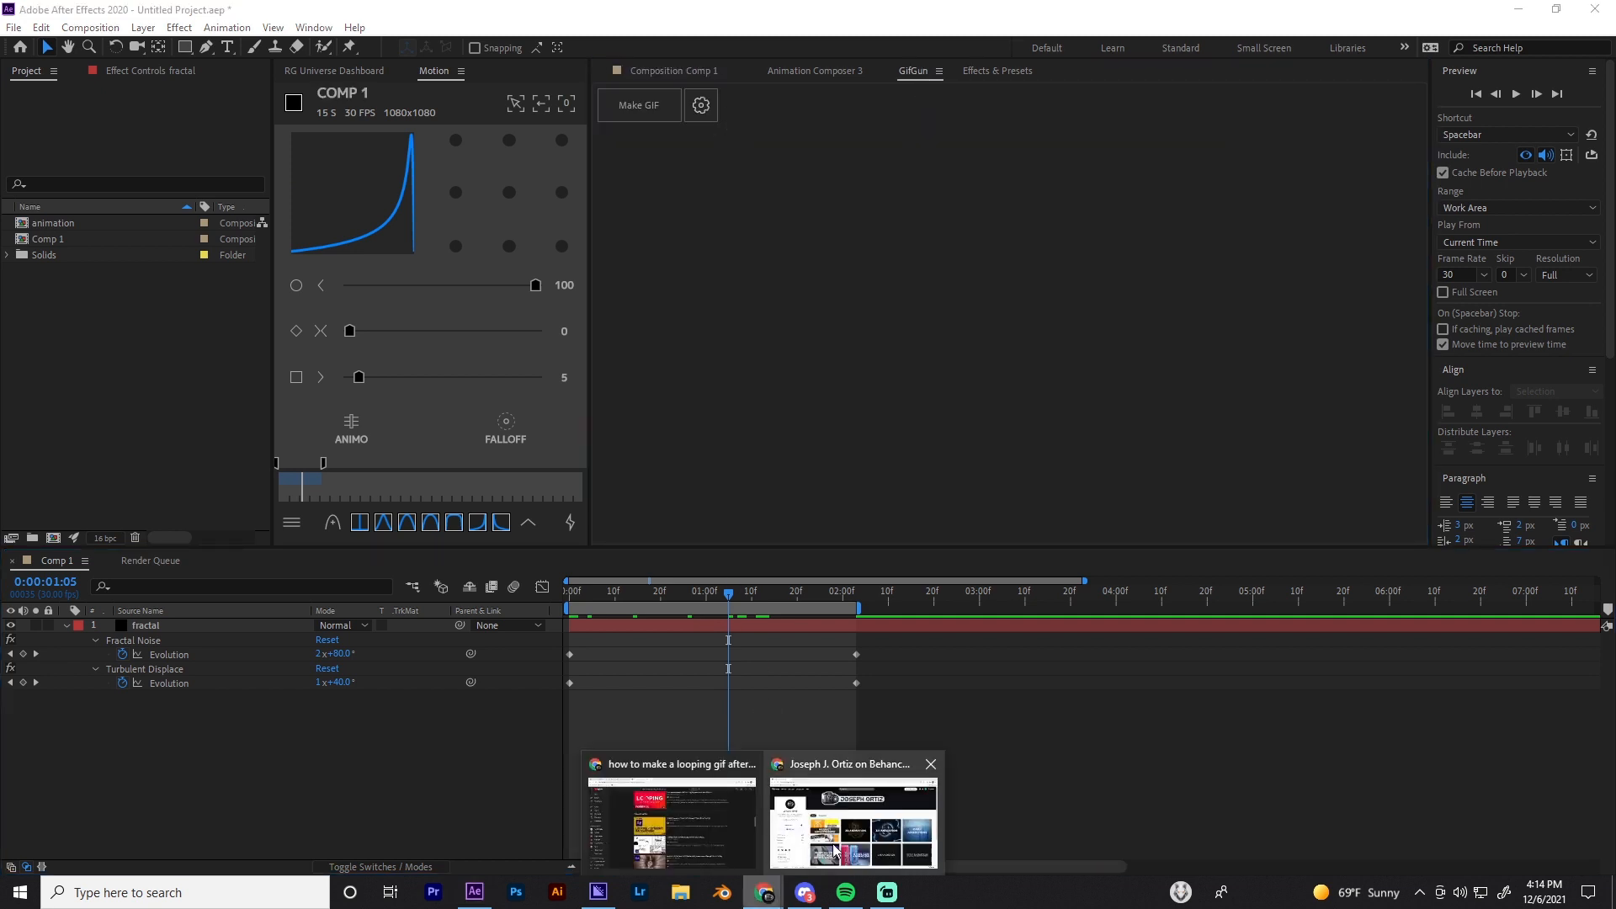
left_click(834, 852)
left_click(168, 46)
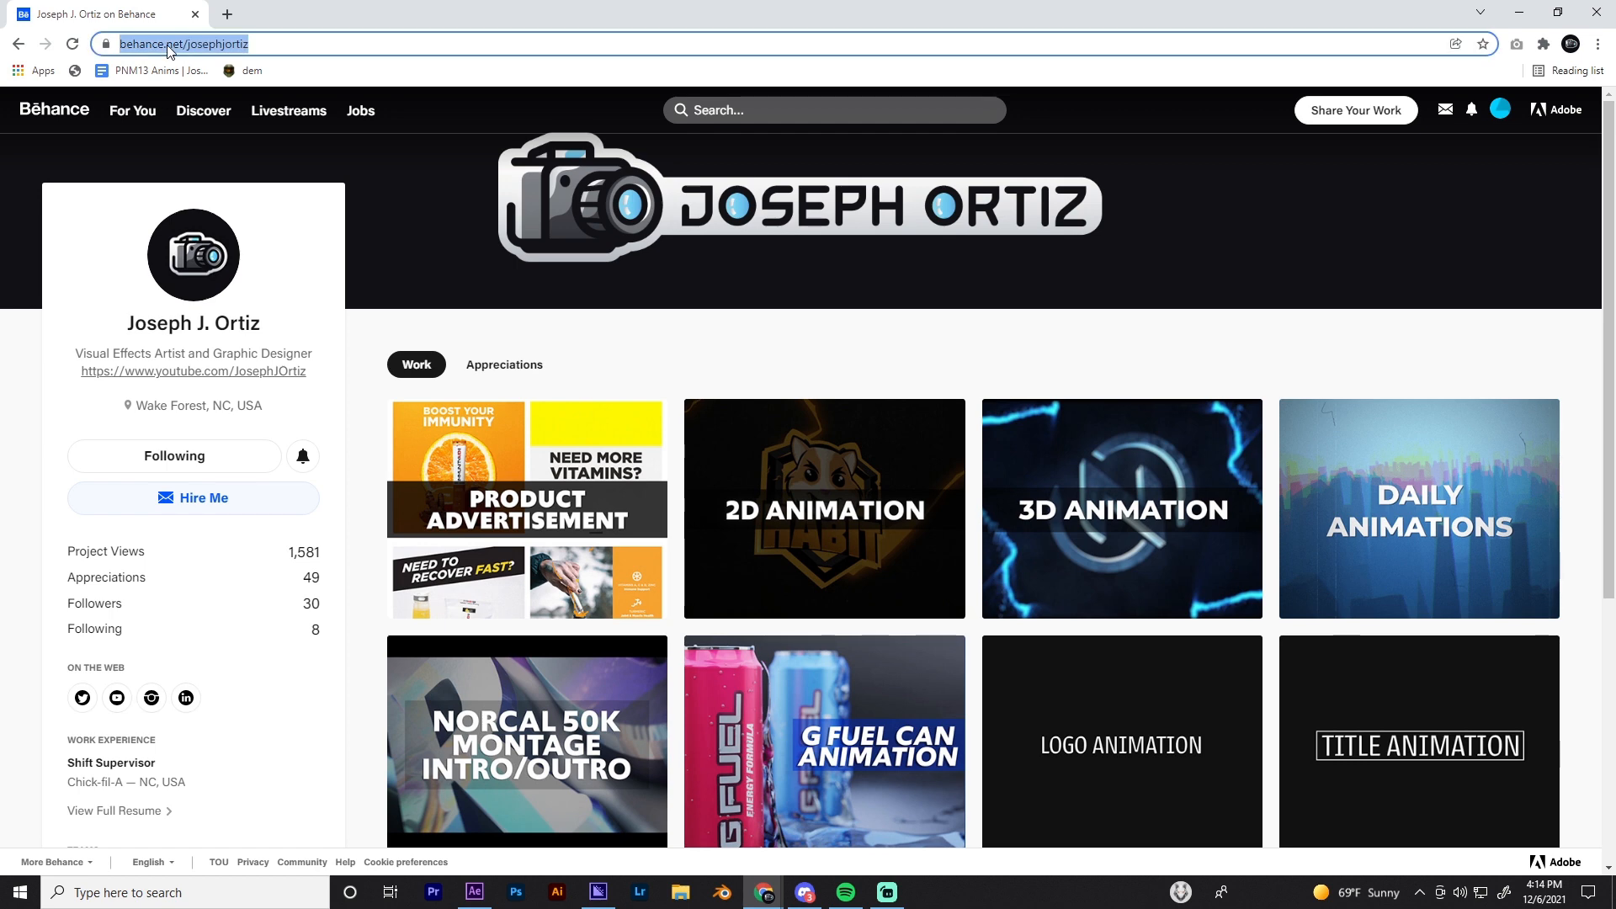
type("gifgun")
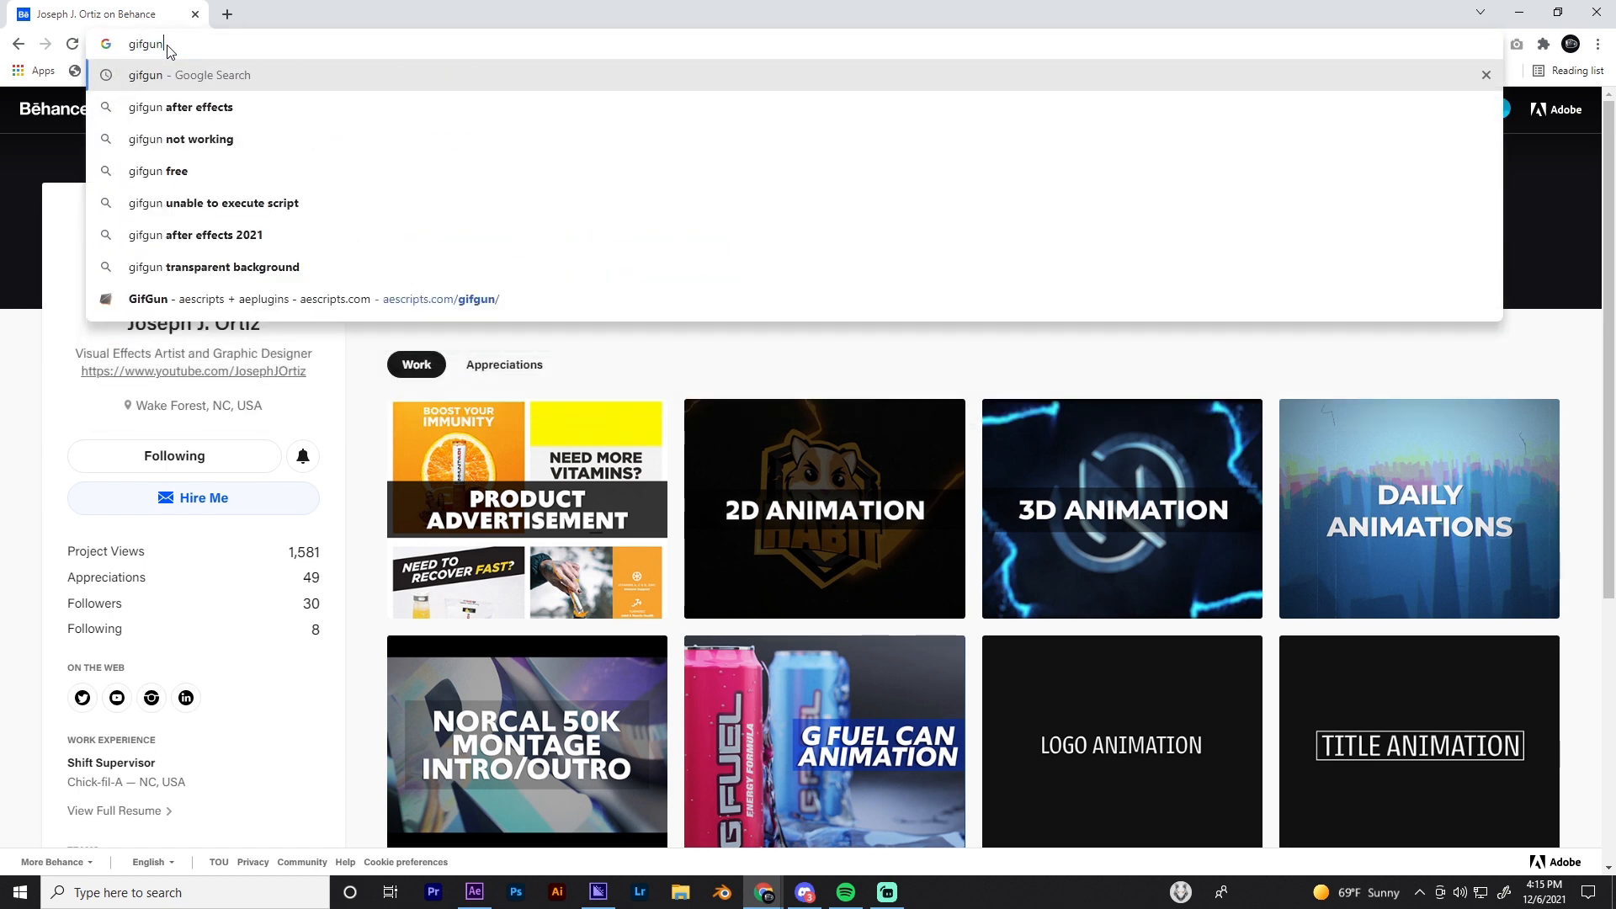
key("Down")
key("Return")
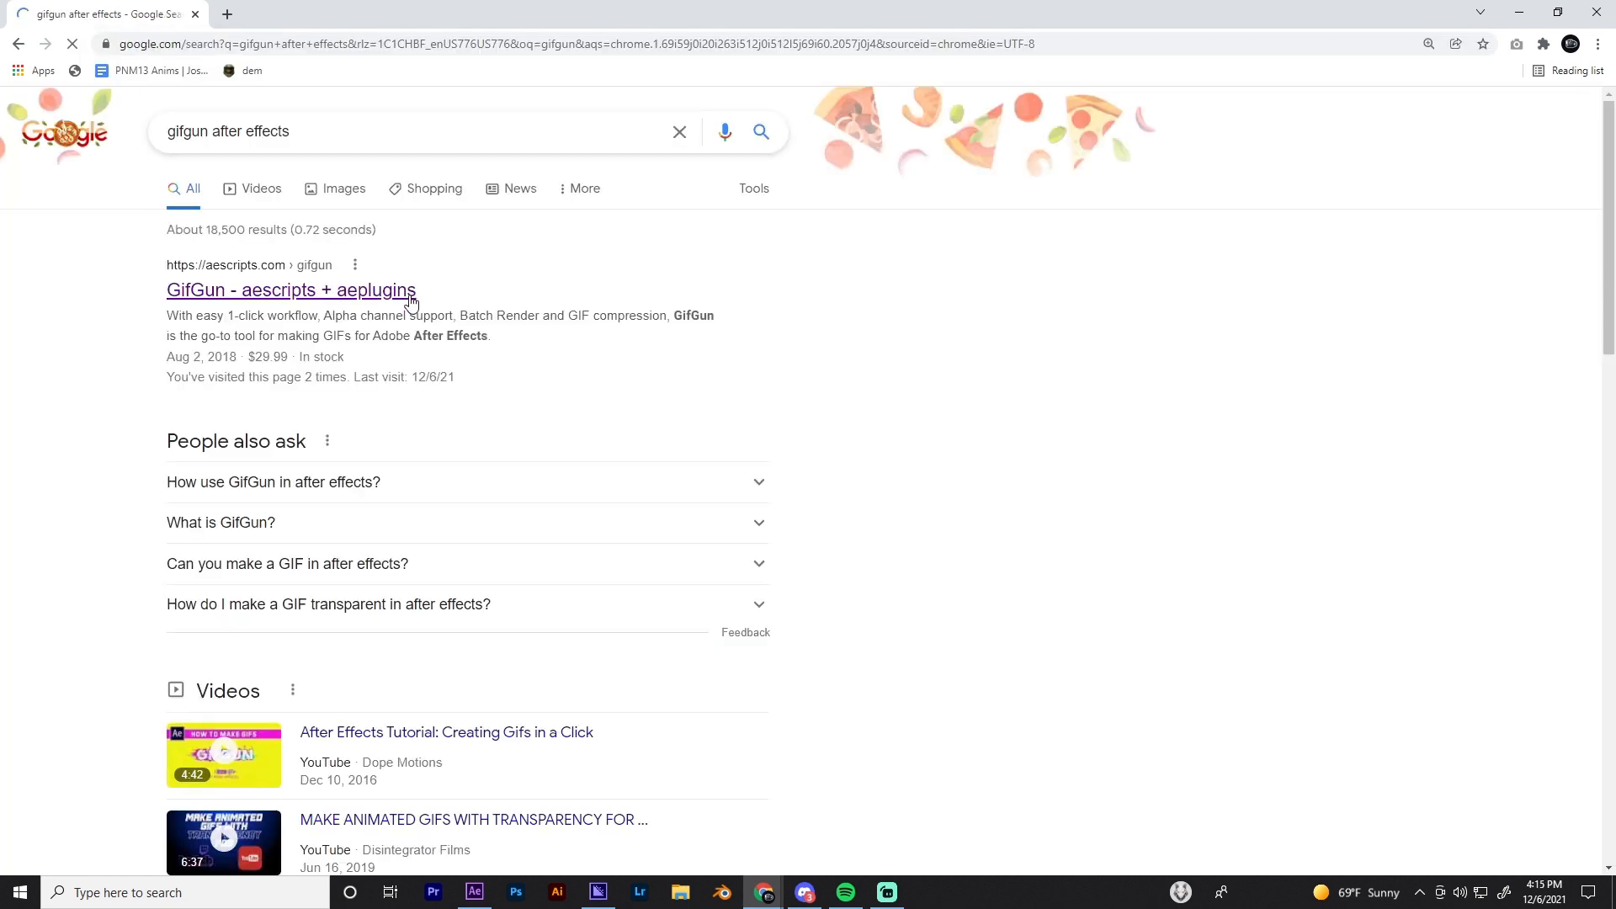
left_click(302, 291)
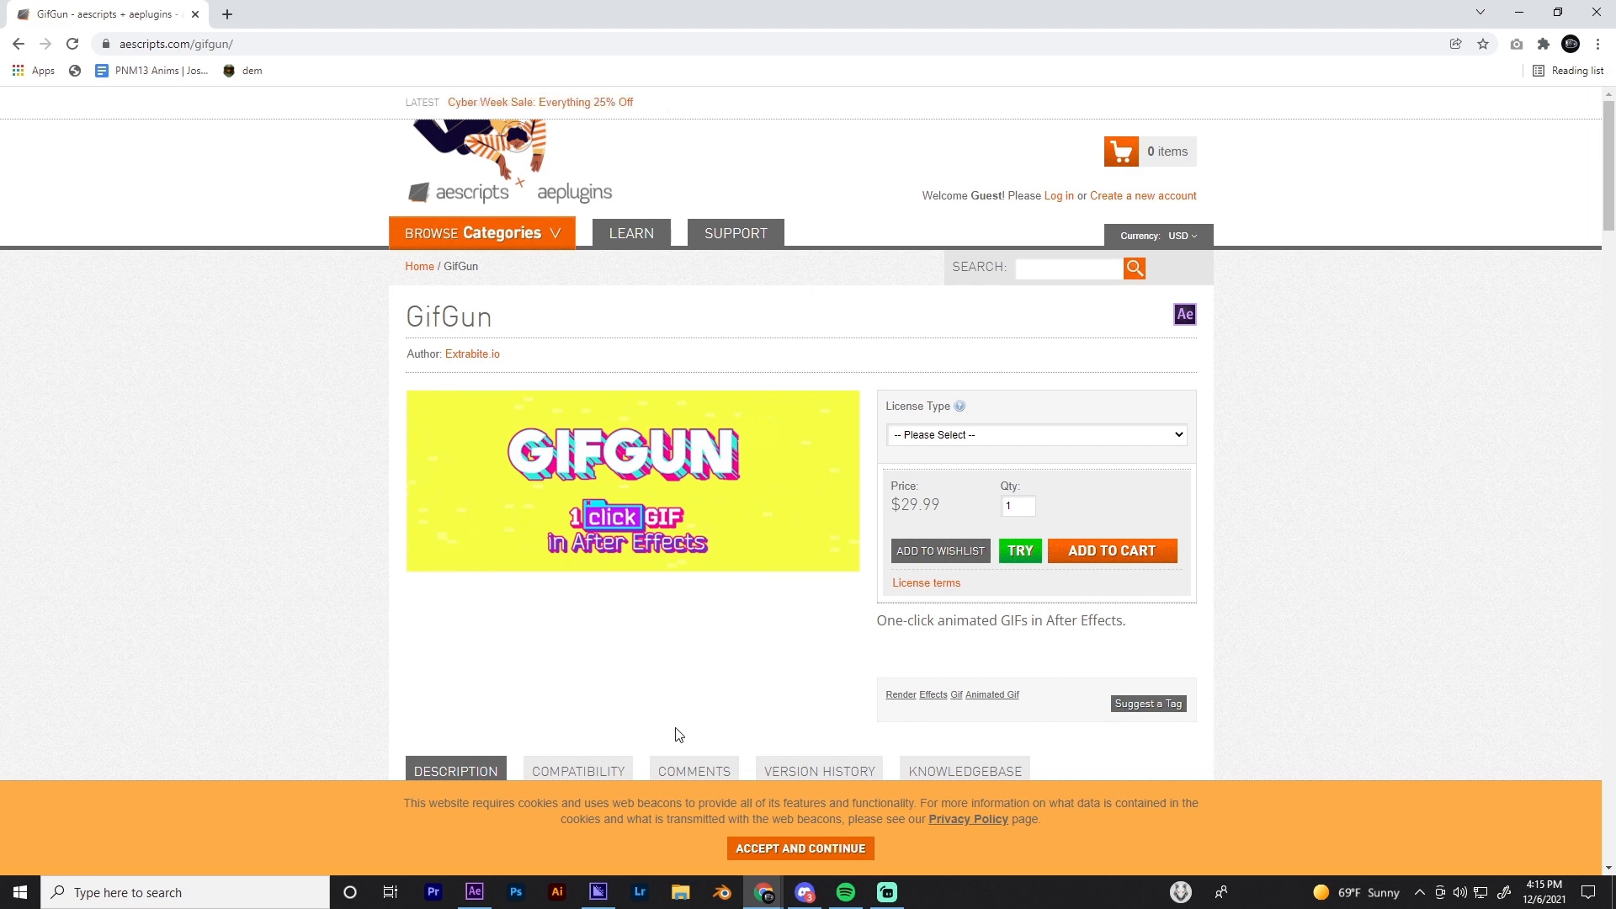
Return to After Effects, select Comp 1 in the project and open GifGun's settings, moving the dialog clear of the timeline
left_click(485, 897)
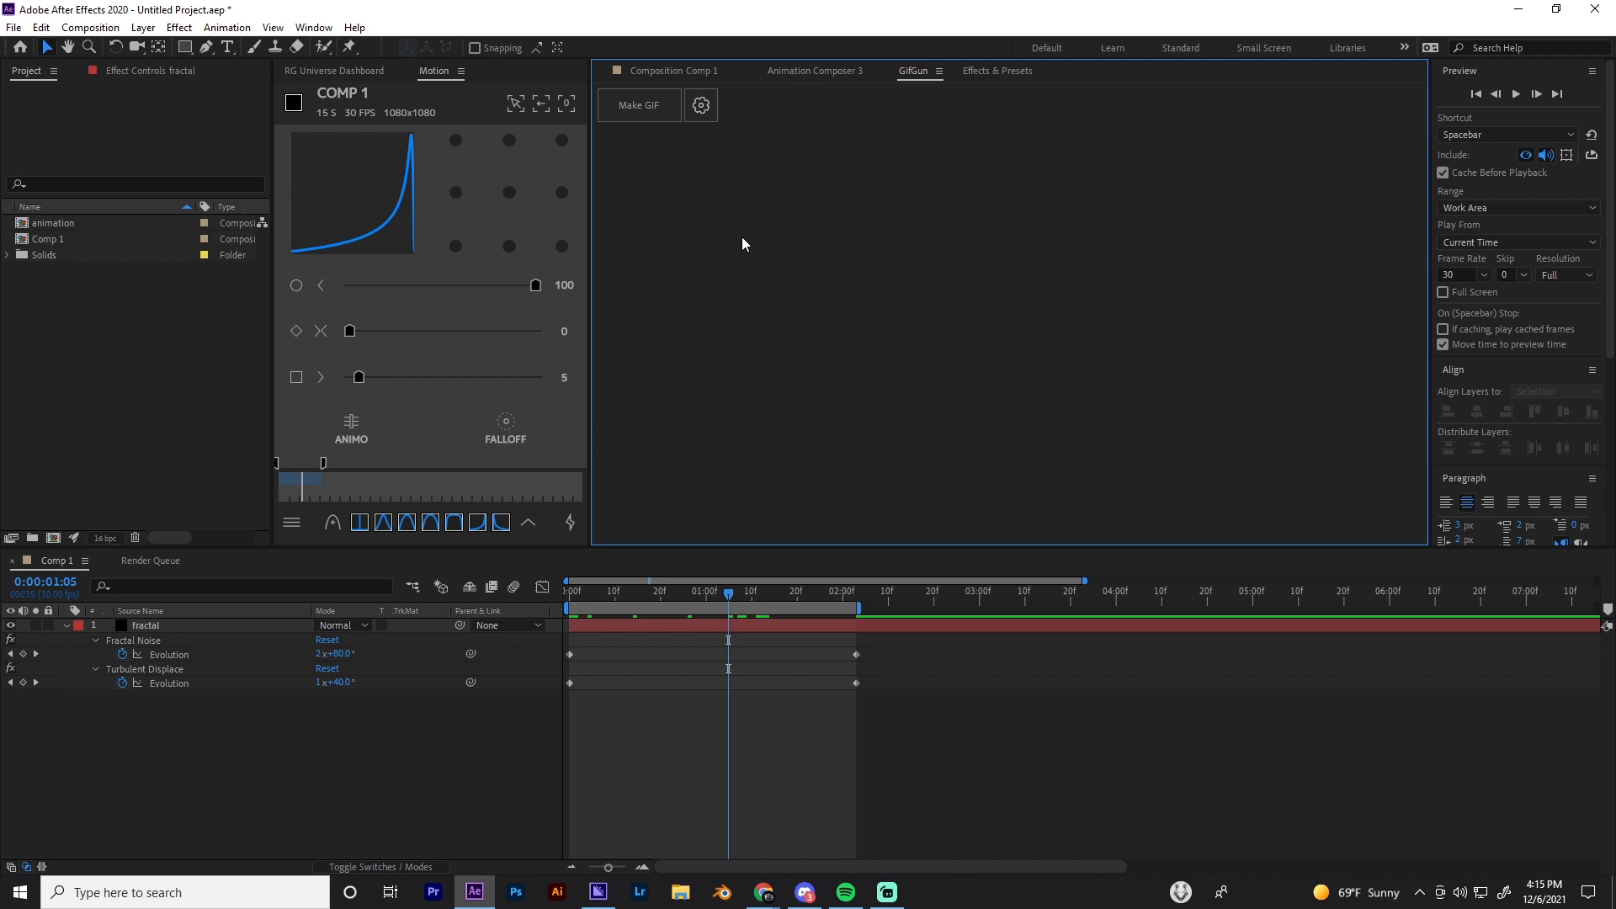
left_click(58, 241)
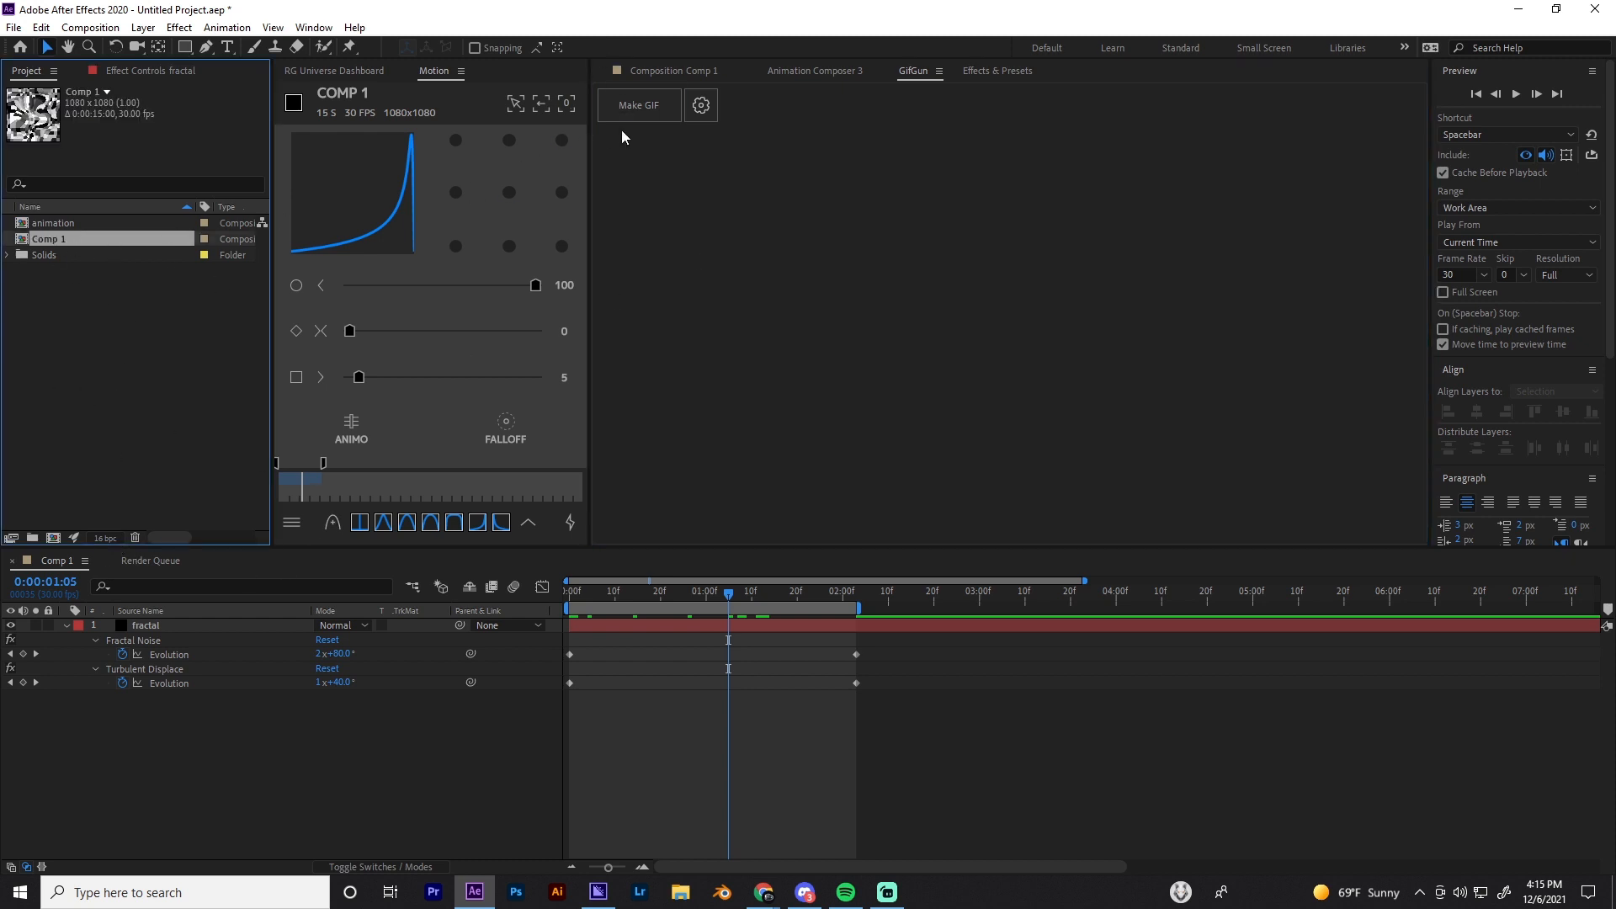
left_click(701, 106)
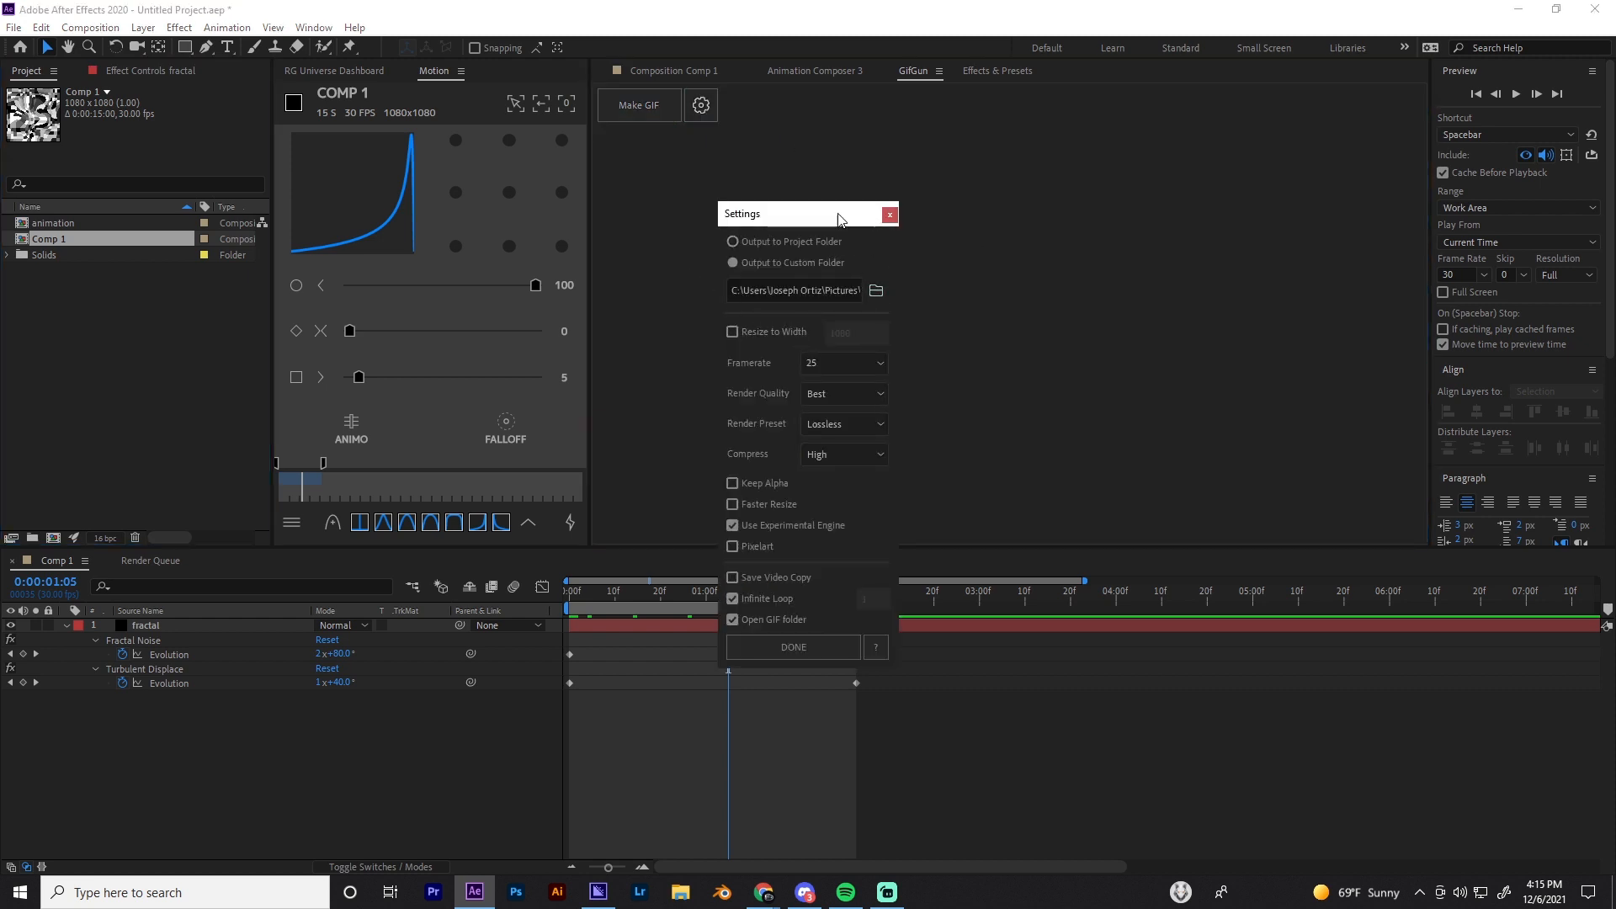
left_click_drag(841, 215, 973, 122)
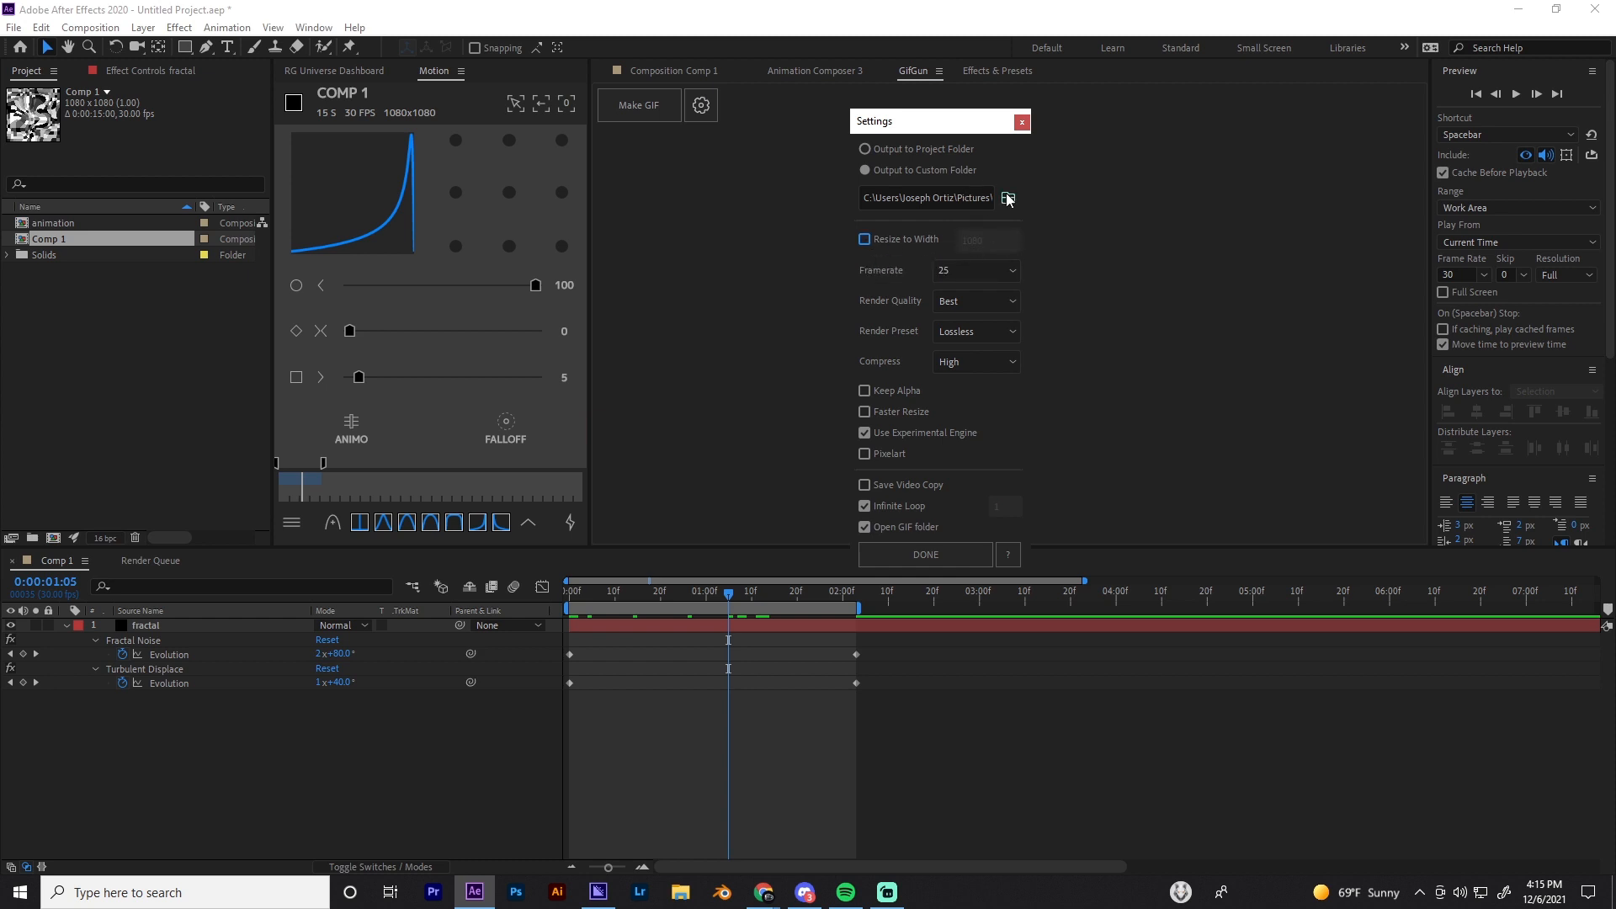
Check GifGun's custom output folder path and the Resize to Width option
left_click(960, 200)
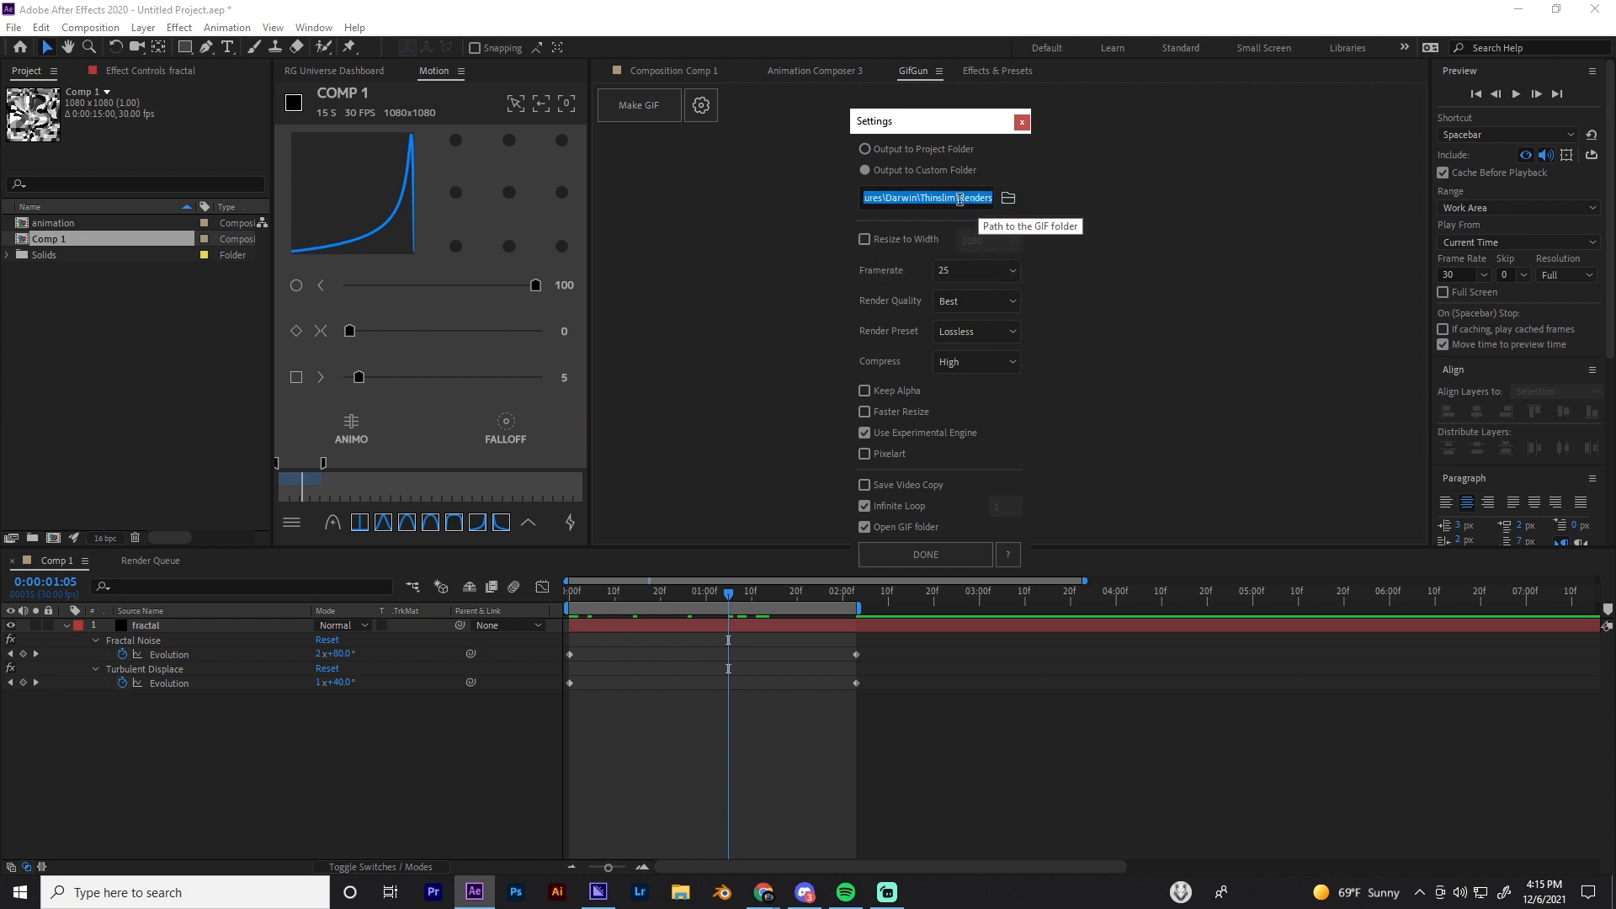
left_click(957, 243)
left_click(872, 243)
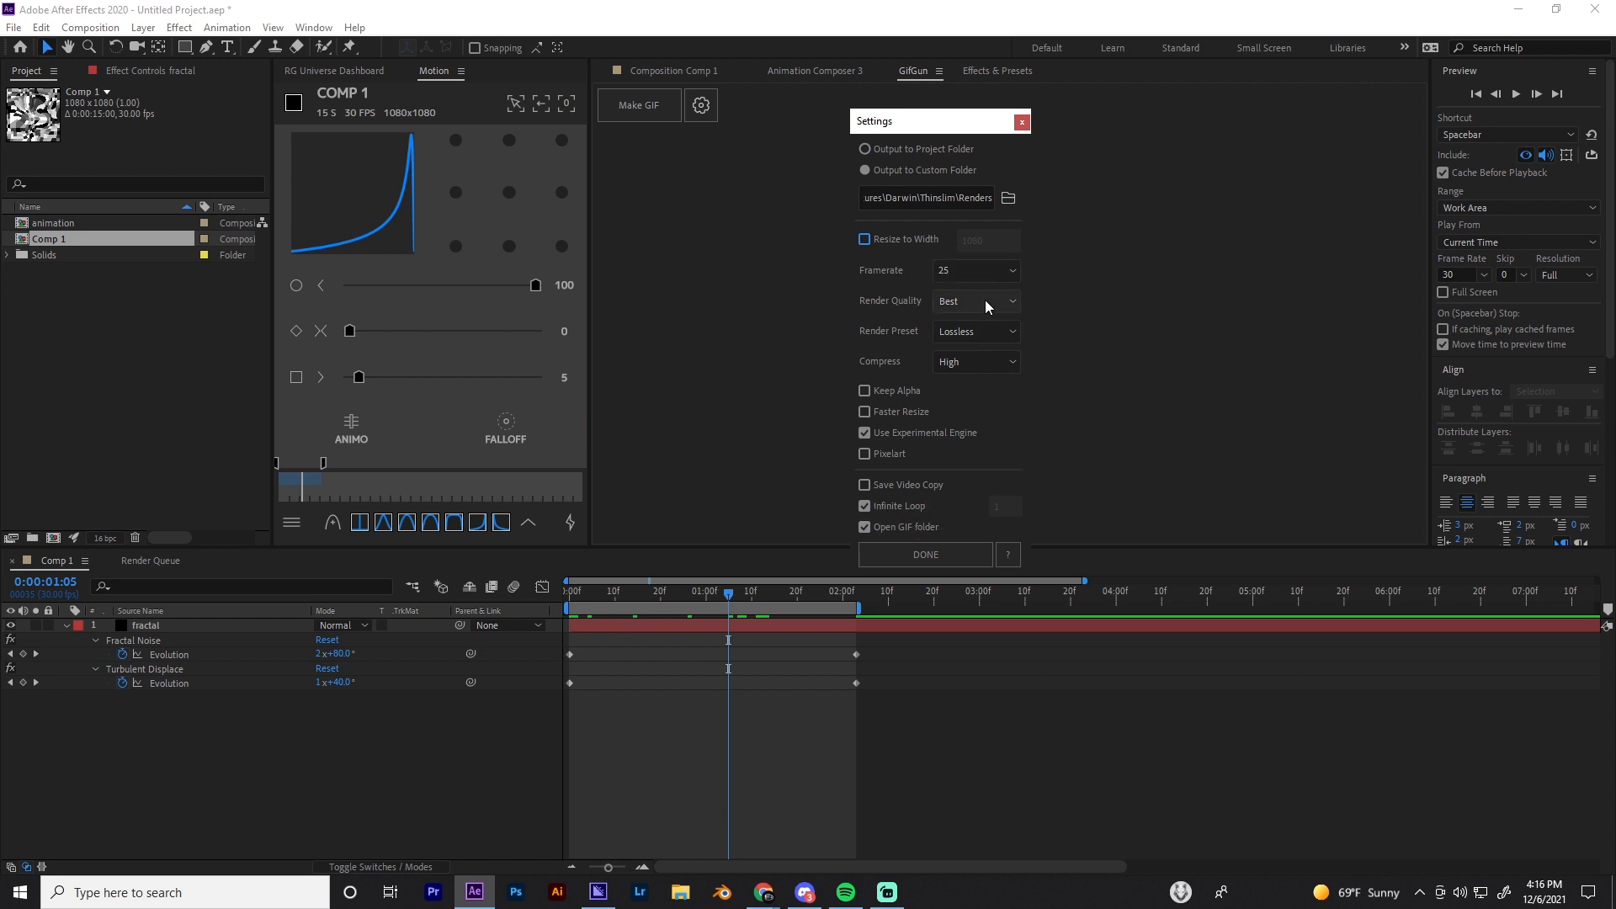
Examine GifGun's Compress, Render Quality and Render Preset choices, keeping High, Best and Lossless
left_click(968, 363)
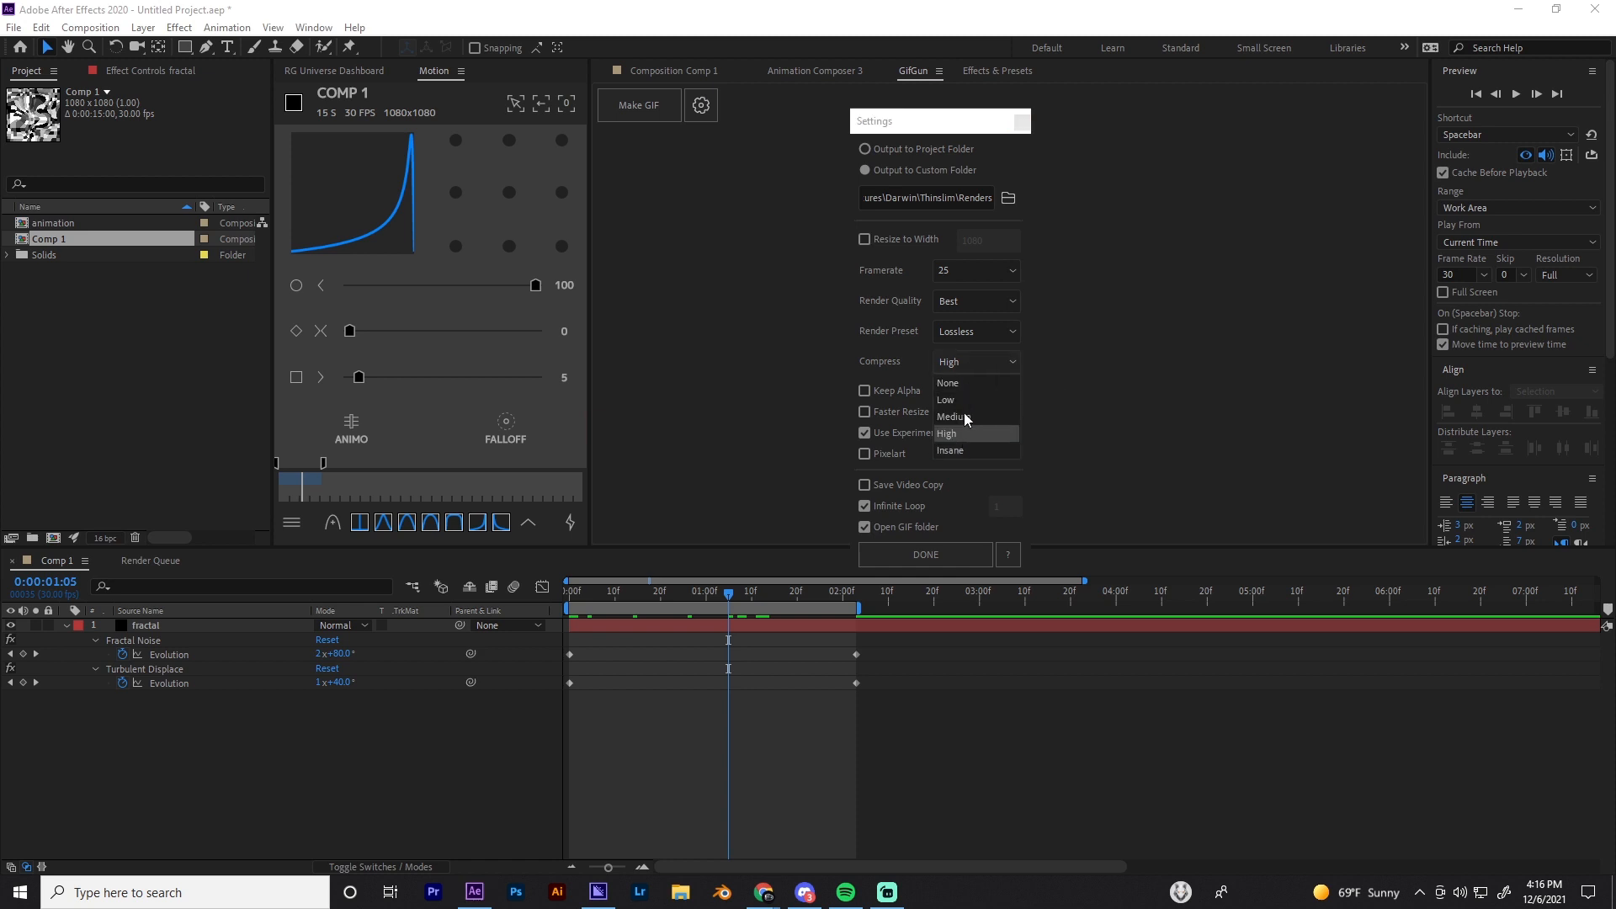
left_click(975, 300)
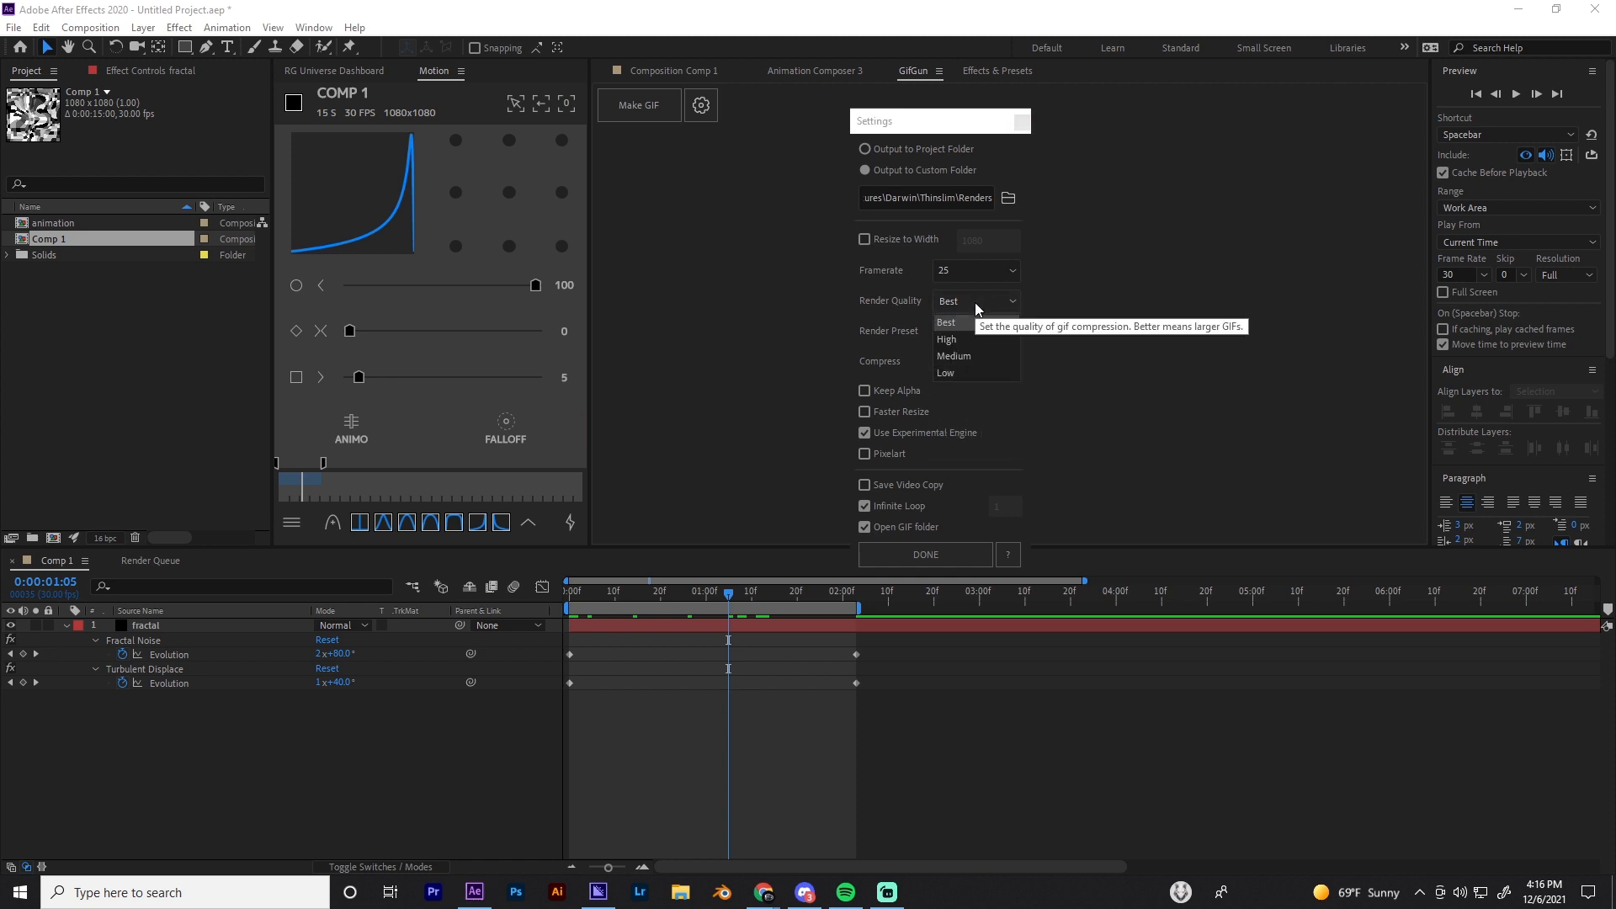
left_click(902, 318)
left_click(975, 332)
left_click(968, 401)
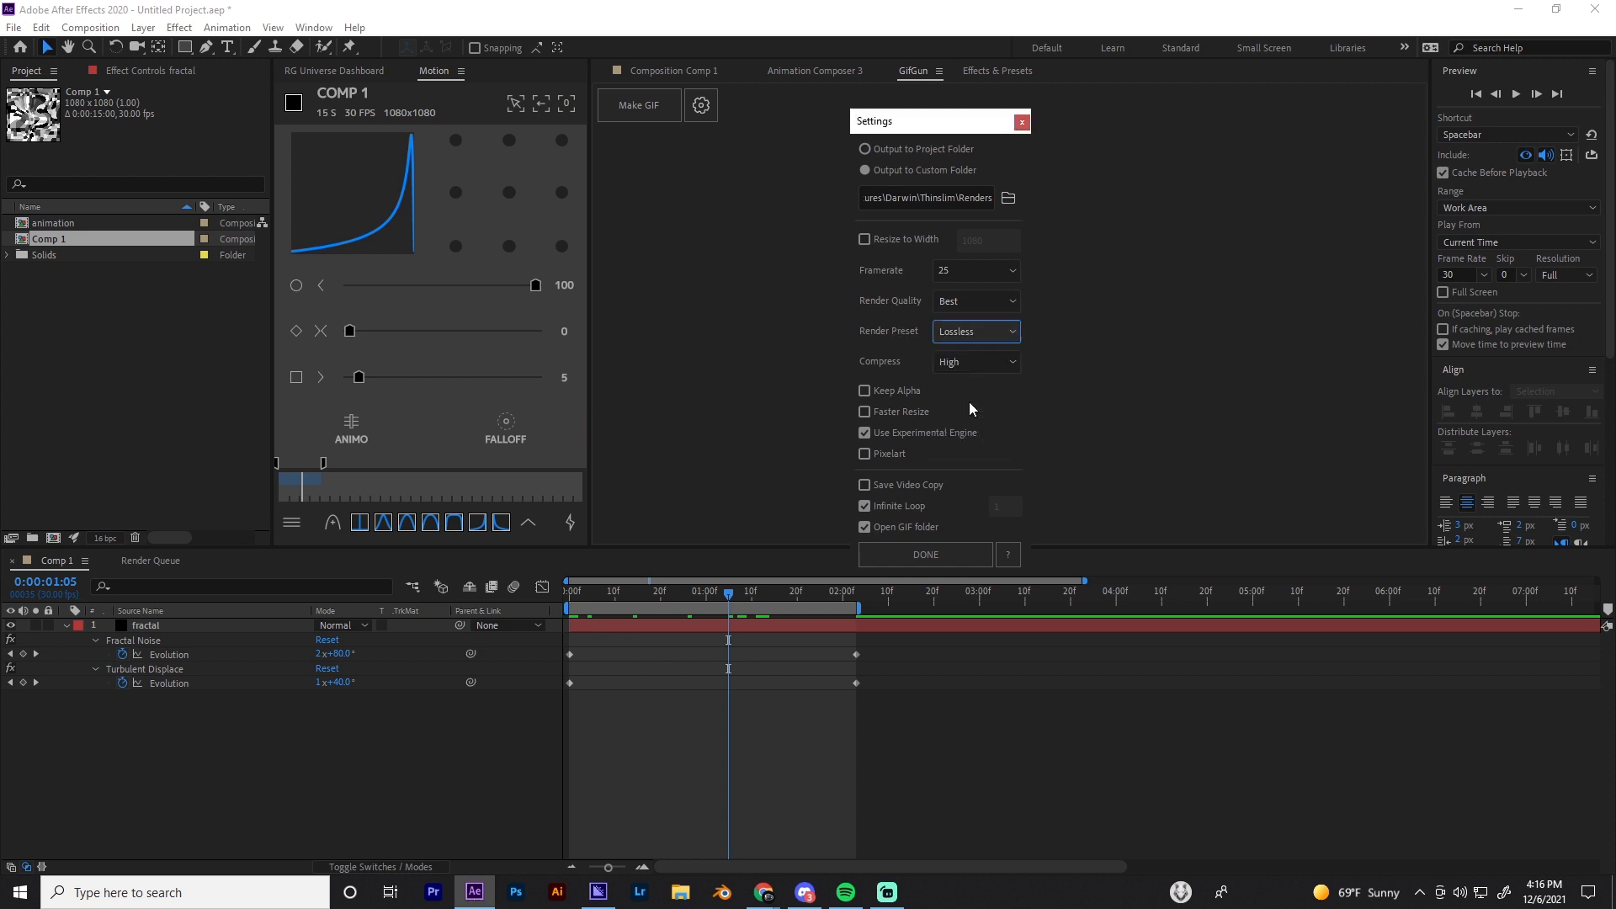
left_click(985, 363)
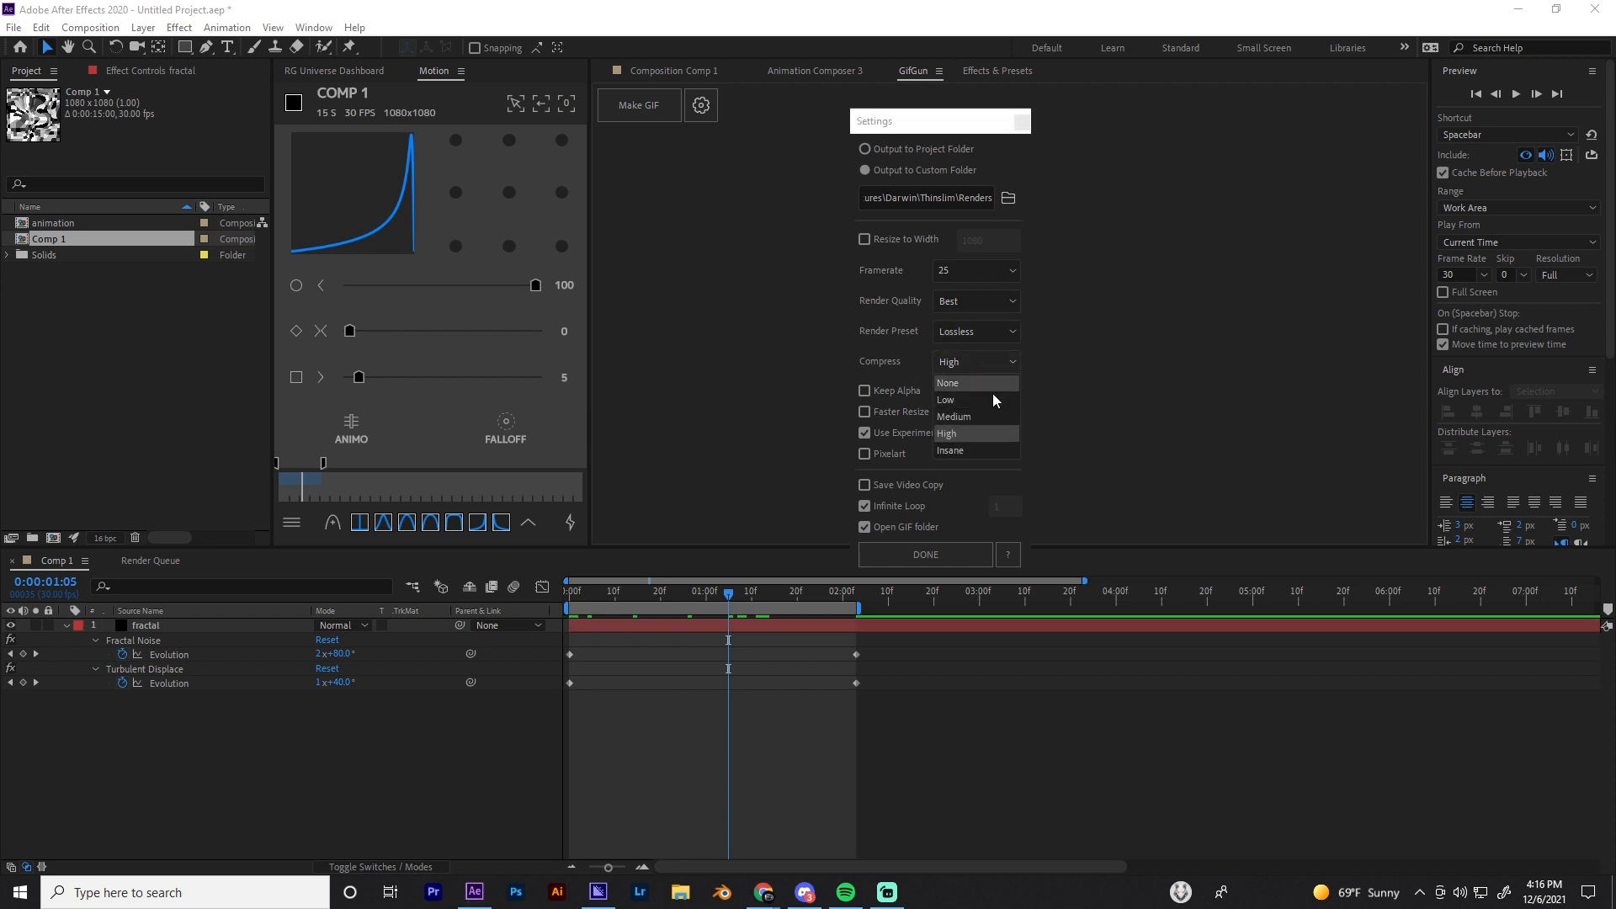
left_click(898, 365)
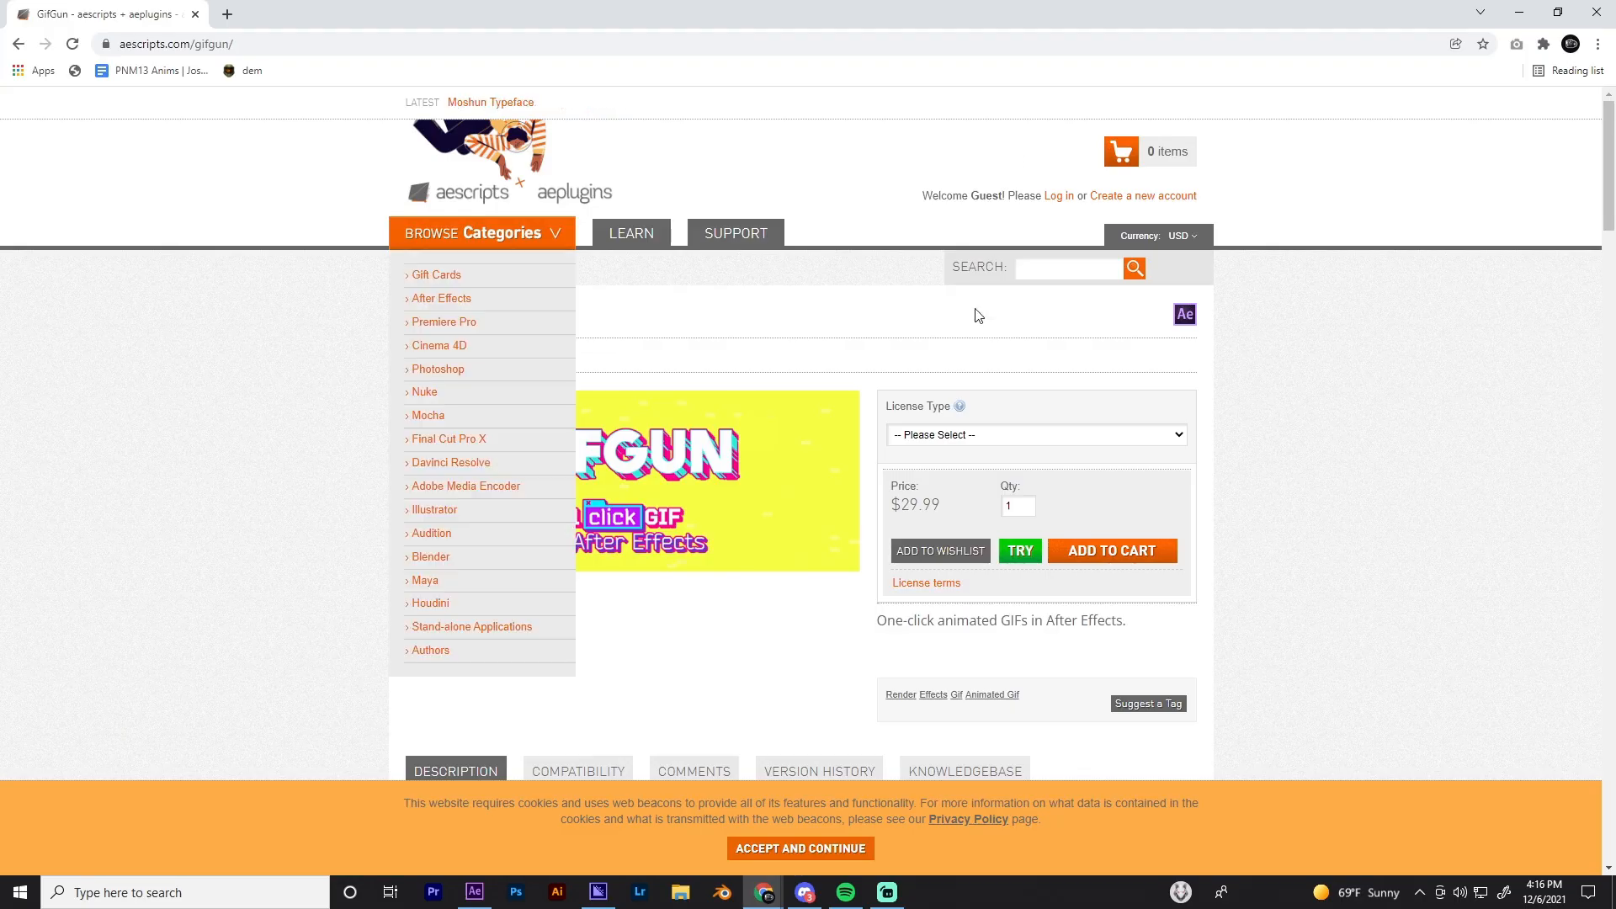
Return to After Effects, move Comp 1's playhead to 0:00:01:02 and select the fractal layer
left_click(477, 889)
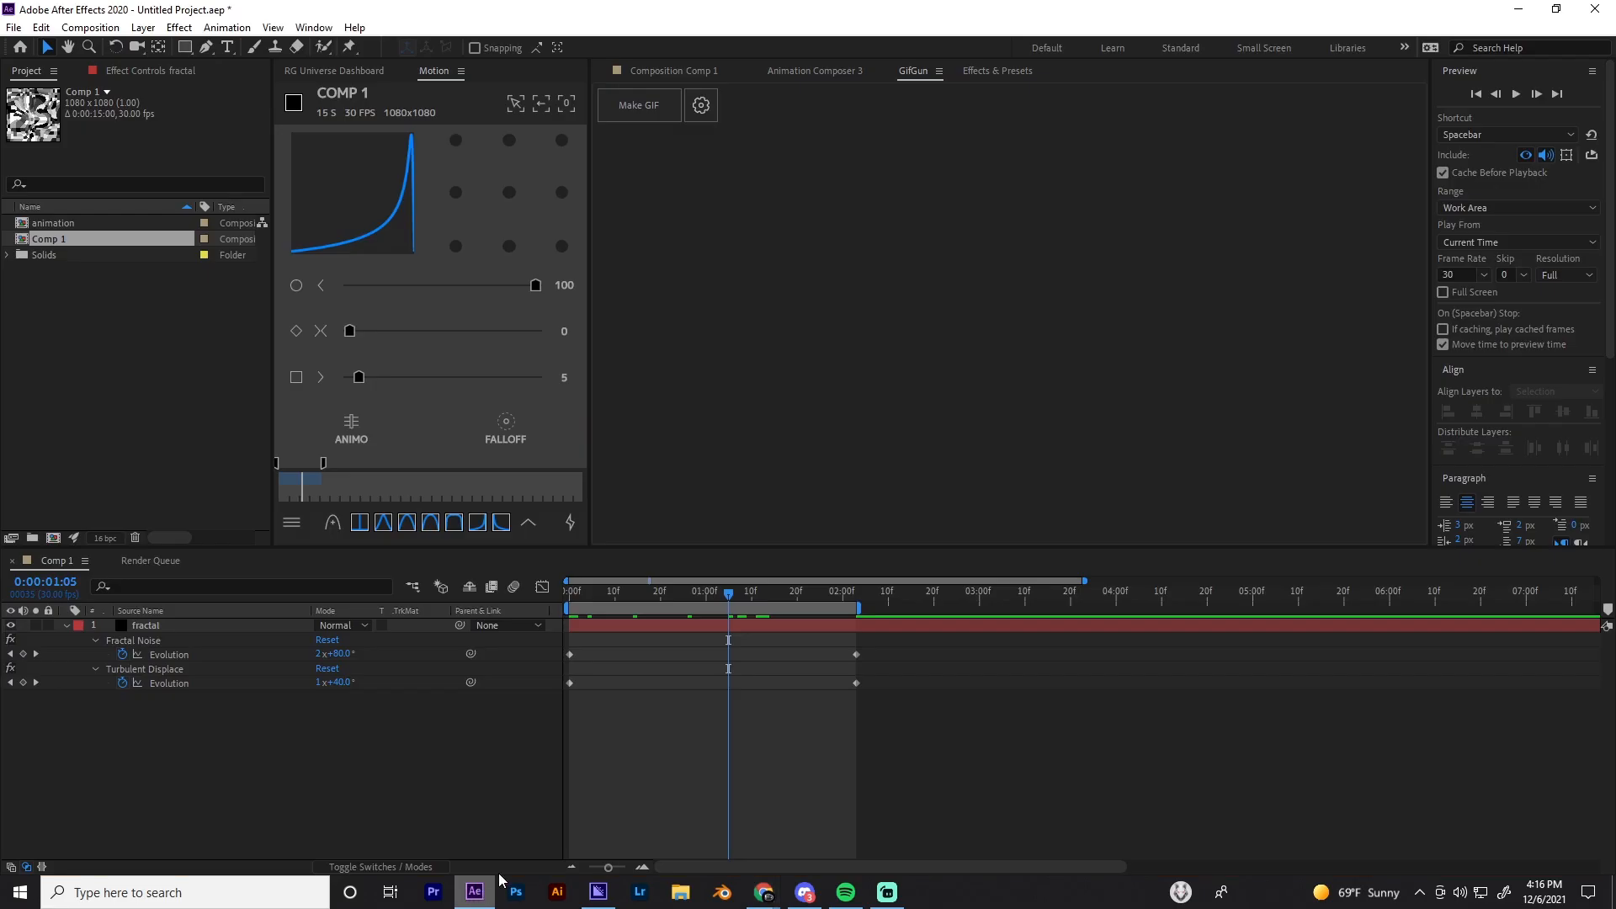
left_click(894, 330)
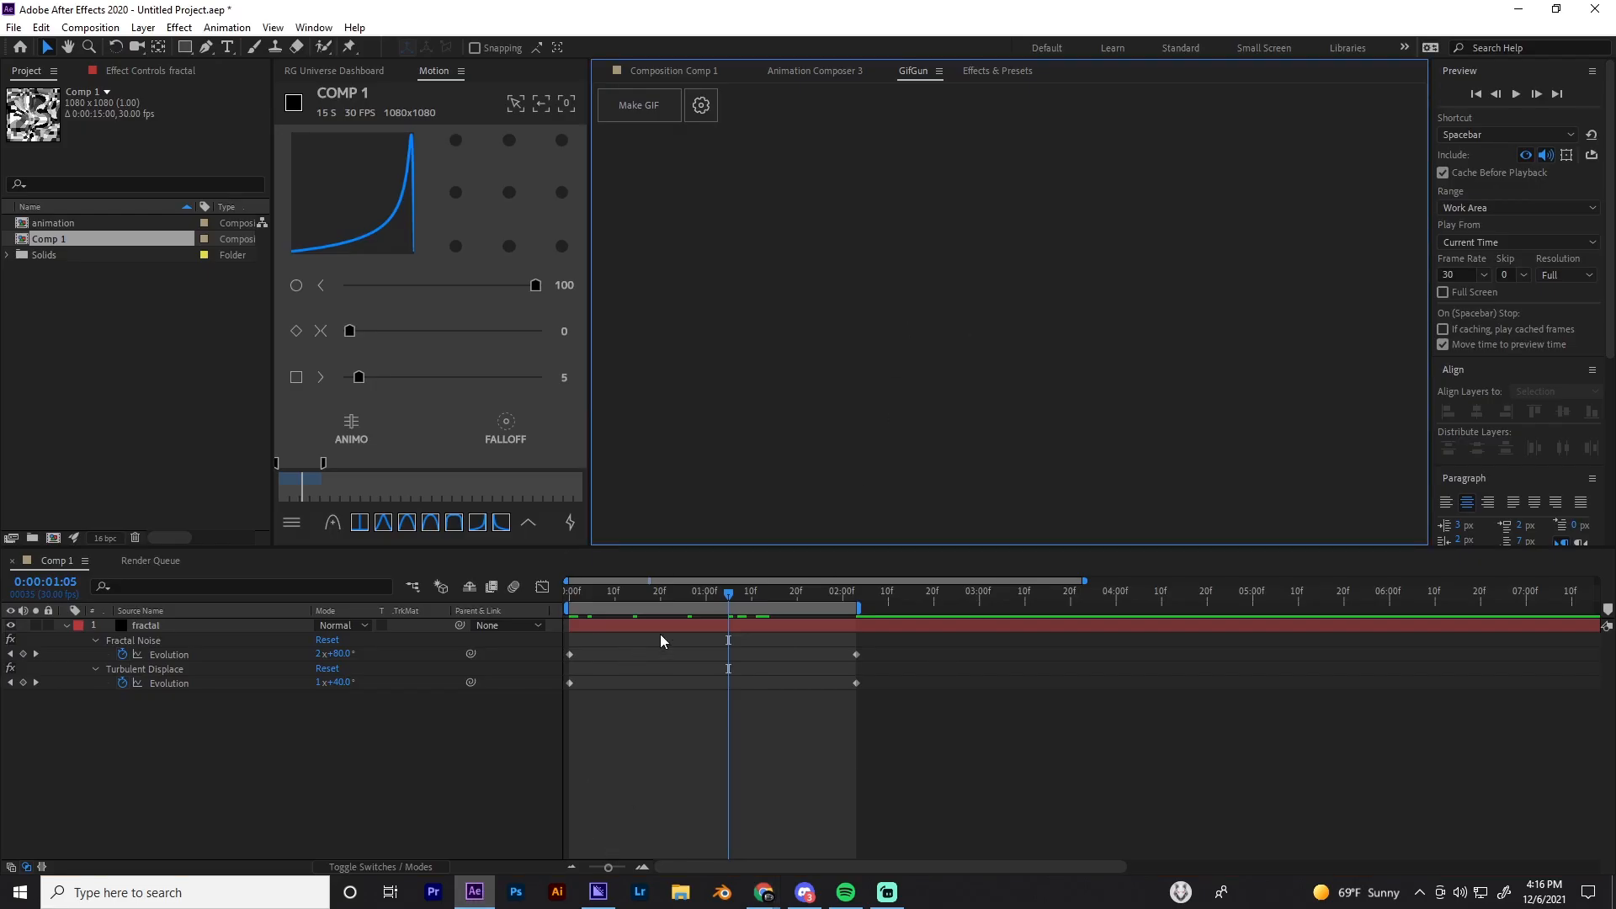
left_click_drag(662, 593, 714, 630)
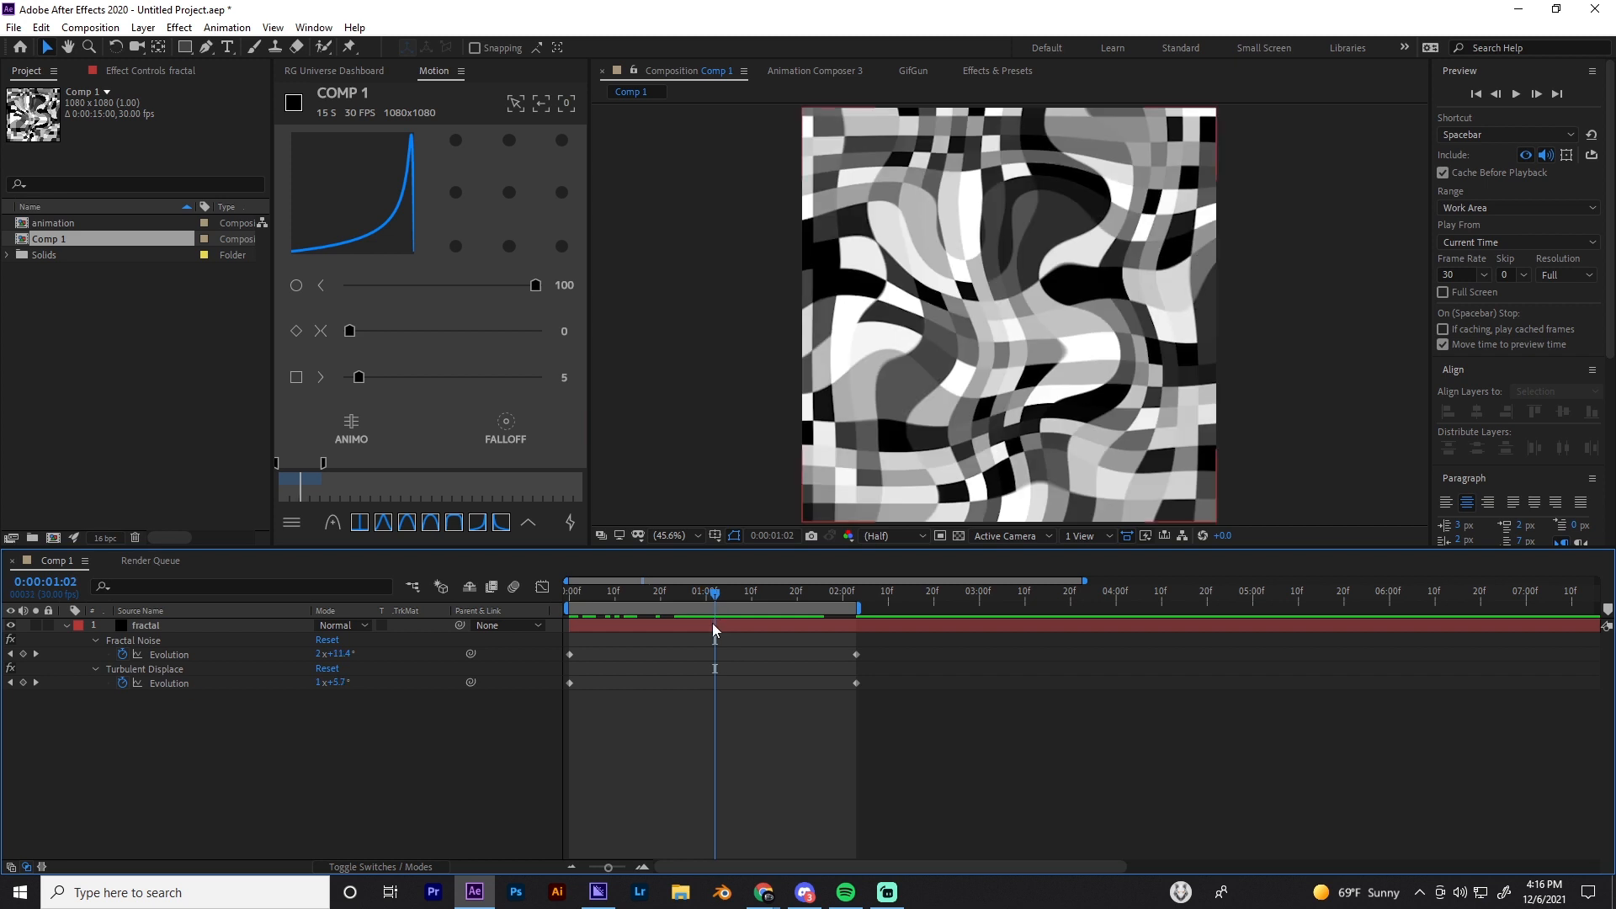
left_click(713, 627)
left_click(649, 690)
left_click(643, 621)
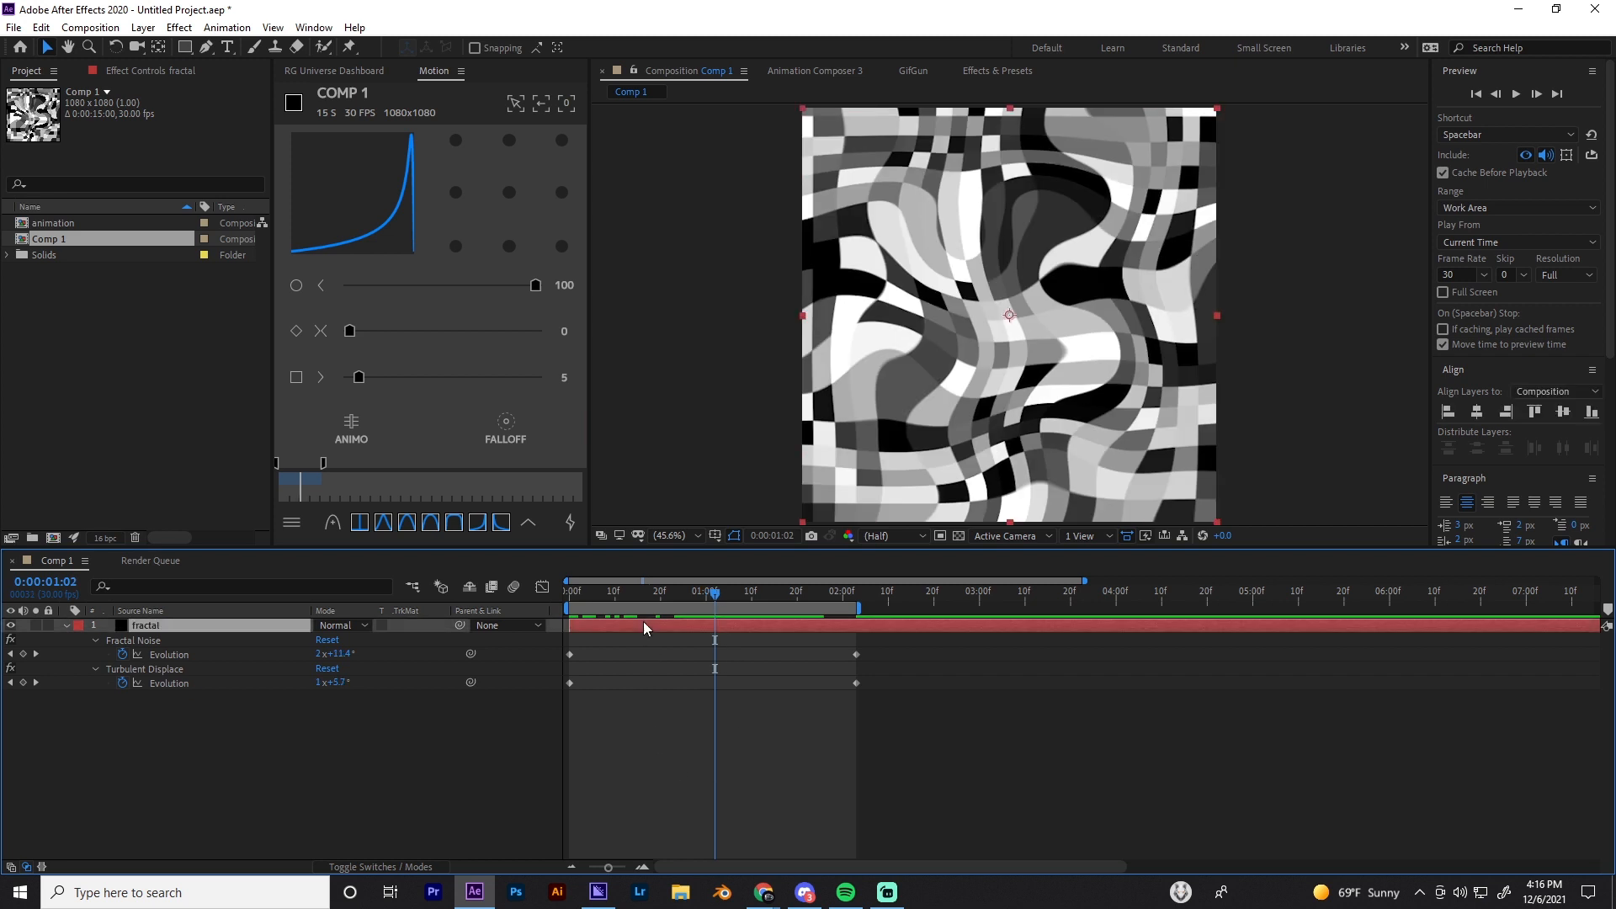
Send Comp 1 to the Adobe Media Encoder queue and remove the old tutorial item from that queue
left_click(90, 27)
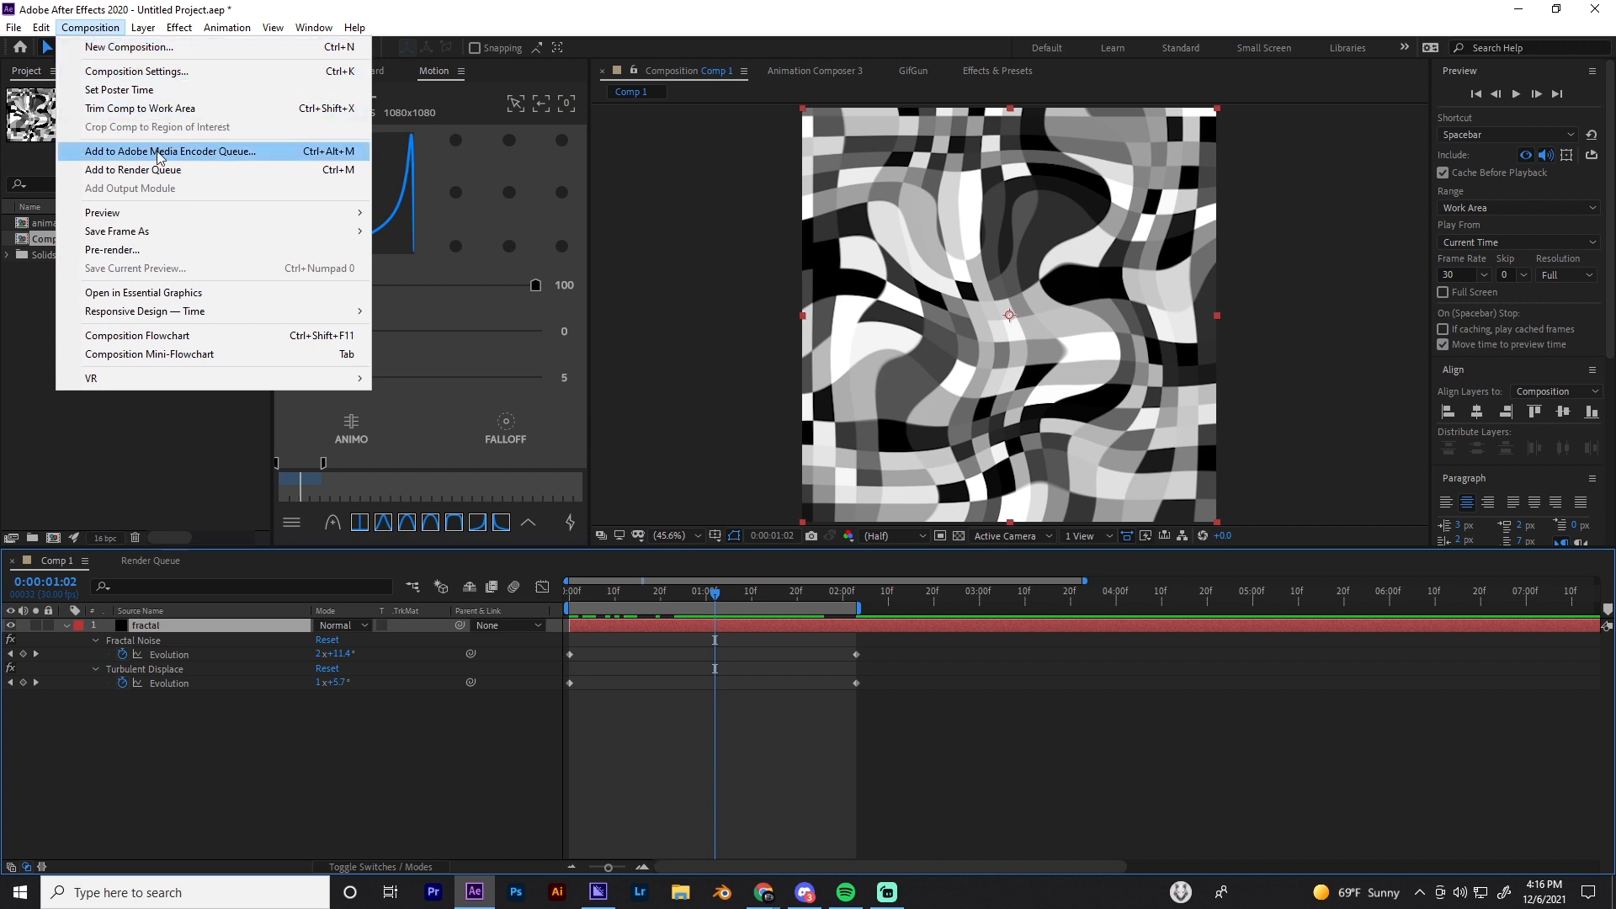
left_click(216, 151)
left_click(792, 151)
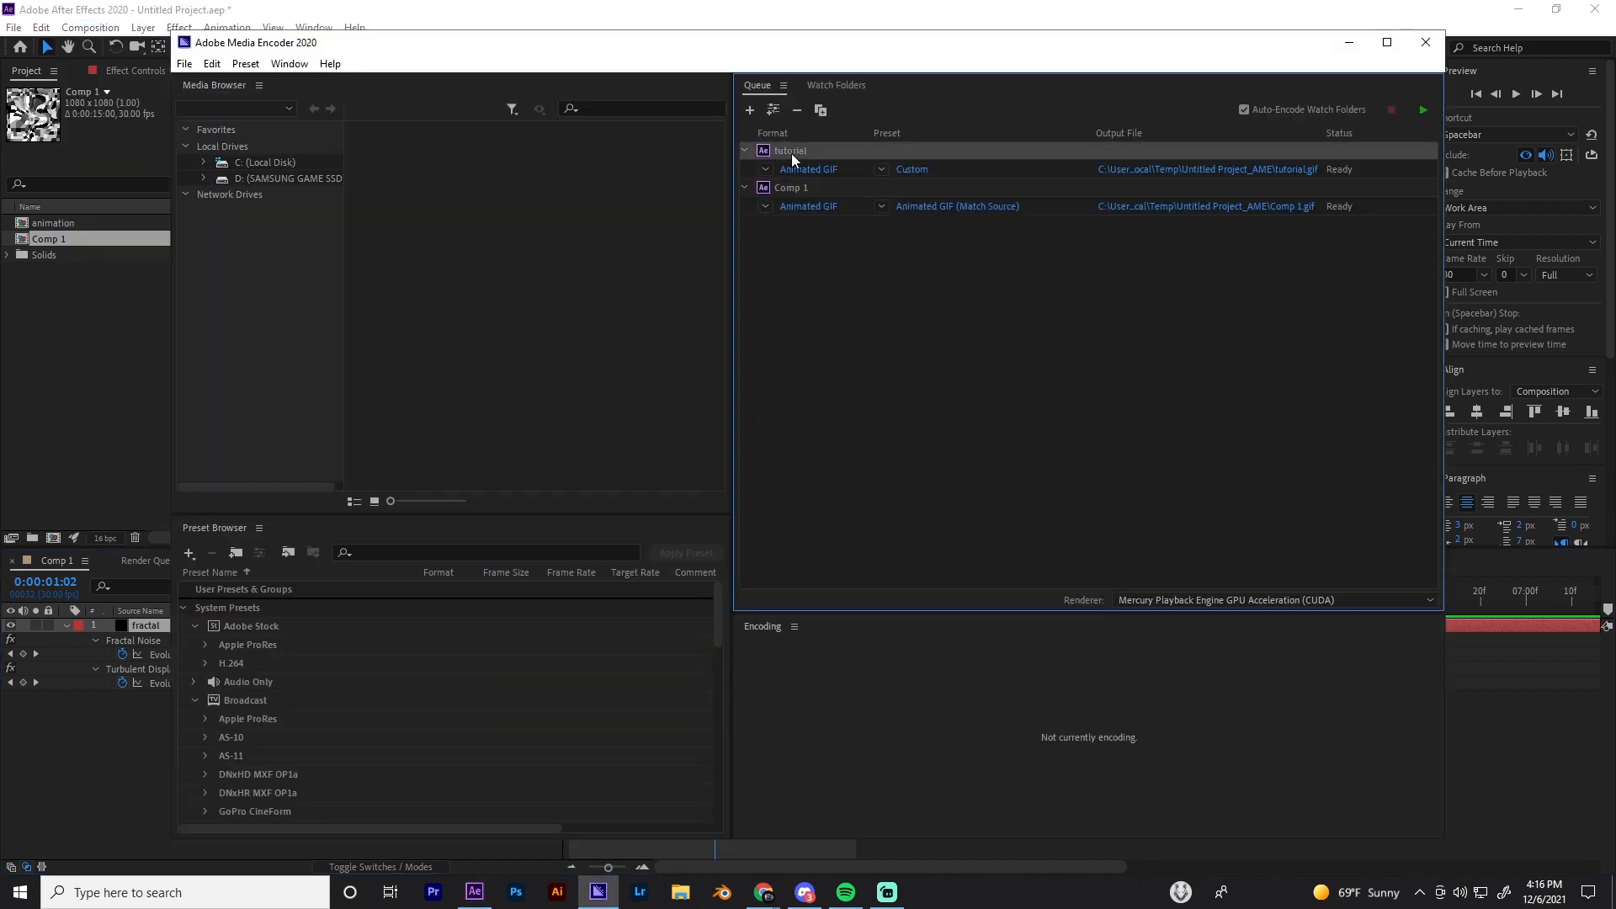
key("Delete")
left_click(894, 499)
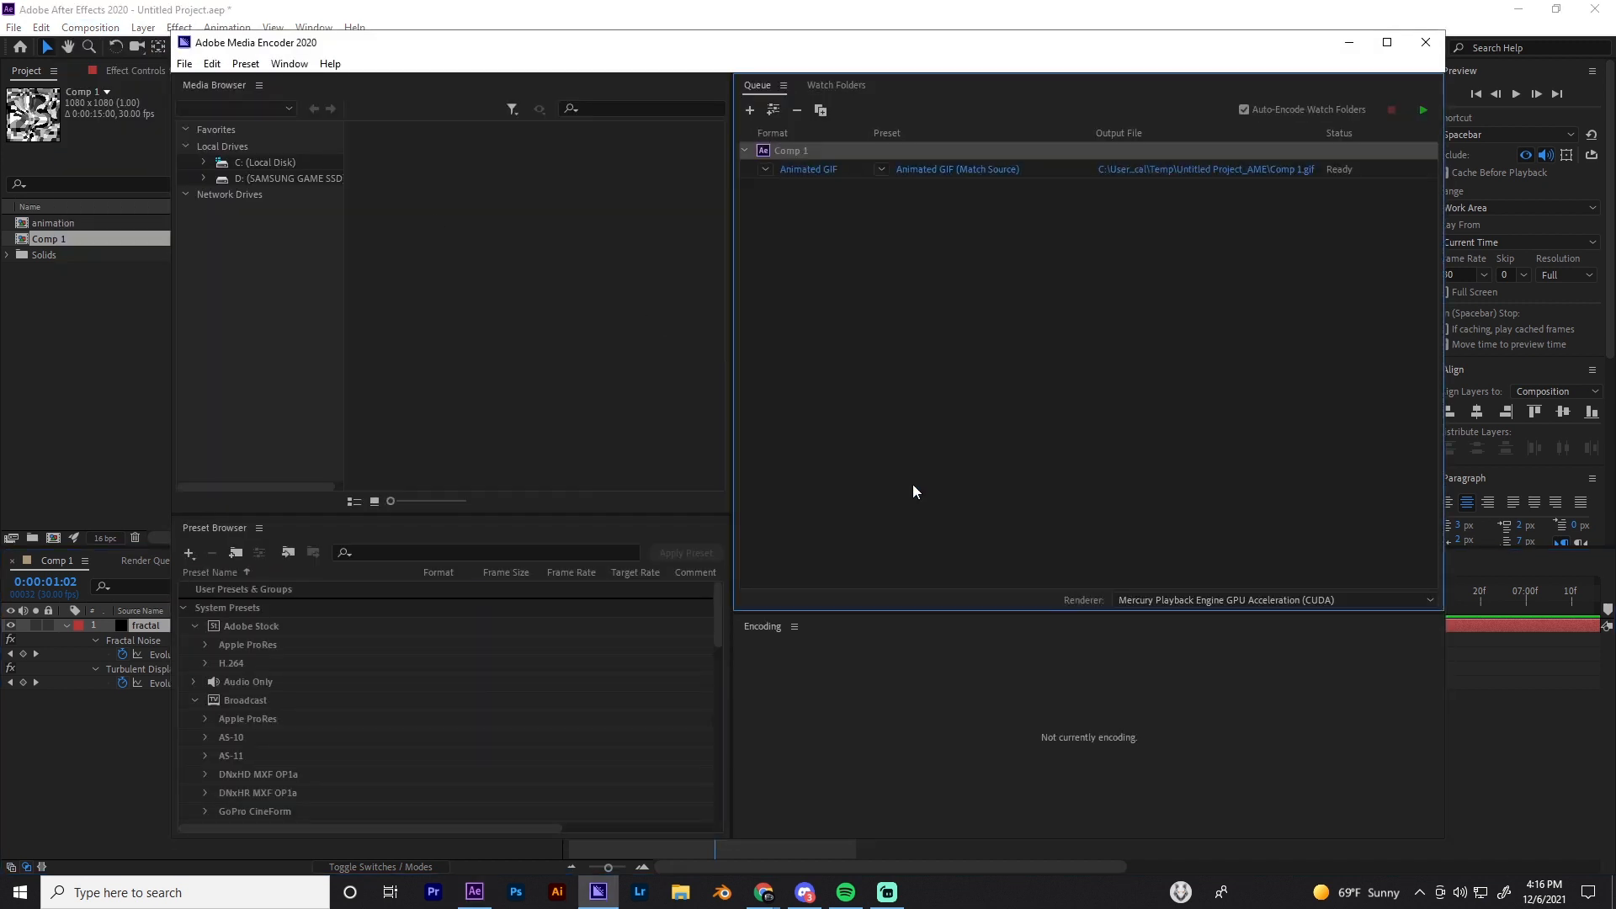
Choose Animated GIF as Comp 1's format, open its export settings and enable Use Maximum Render Quality
left_click(765, 168)
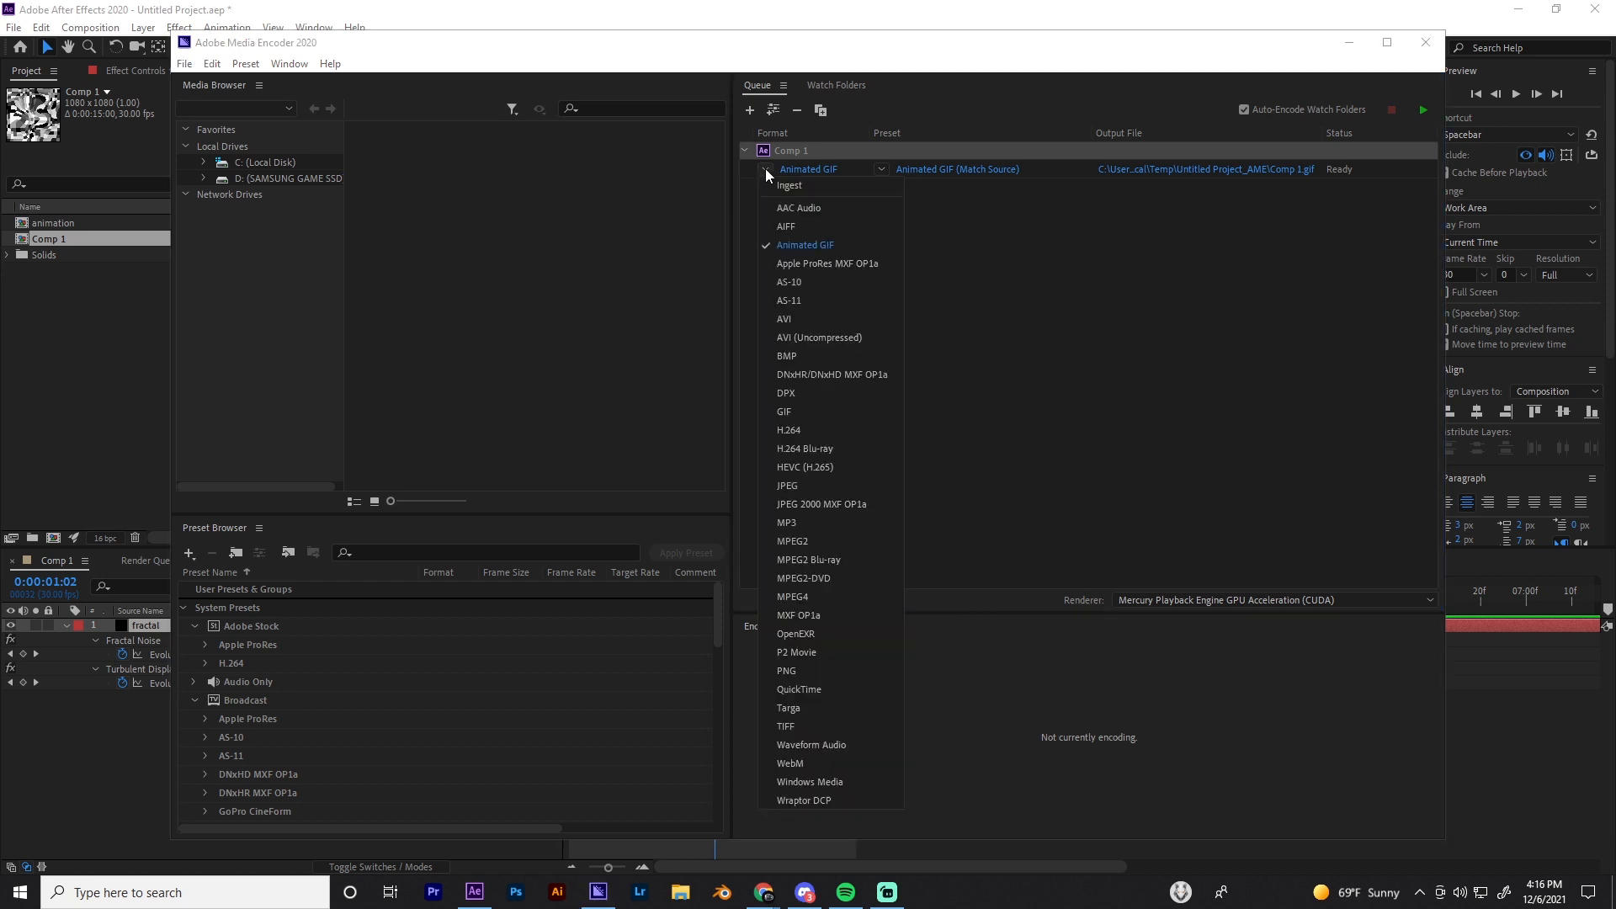
left_click(794, 244)
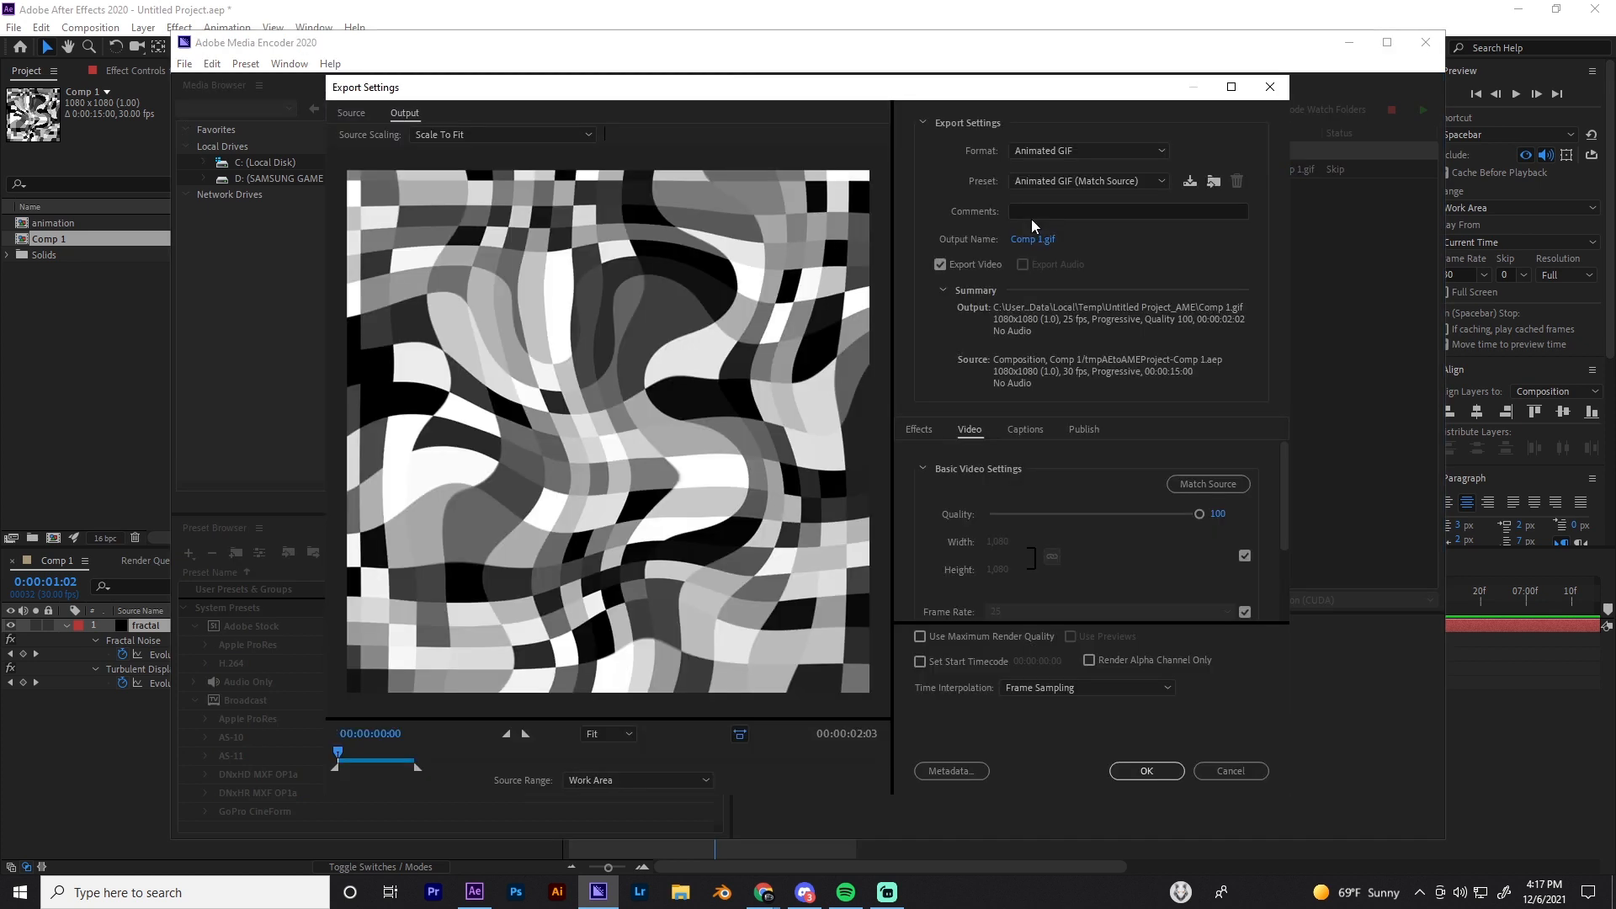
scroll(1048, 498, "down", 3)
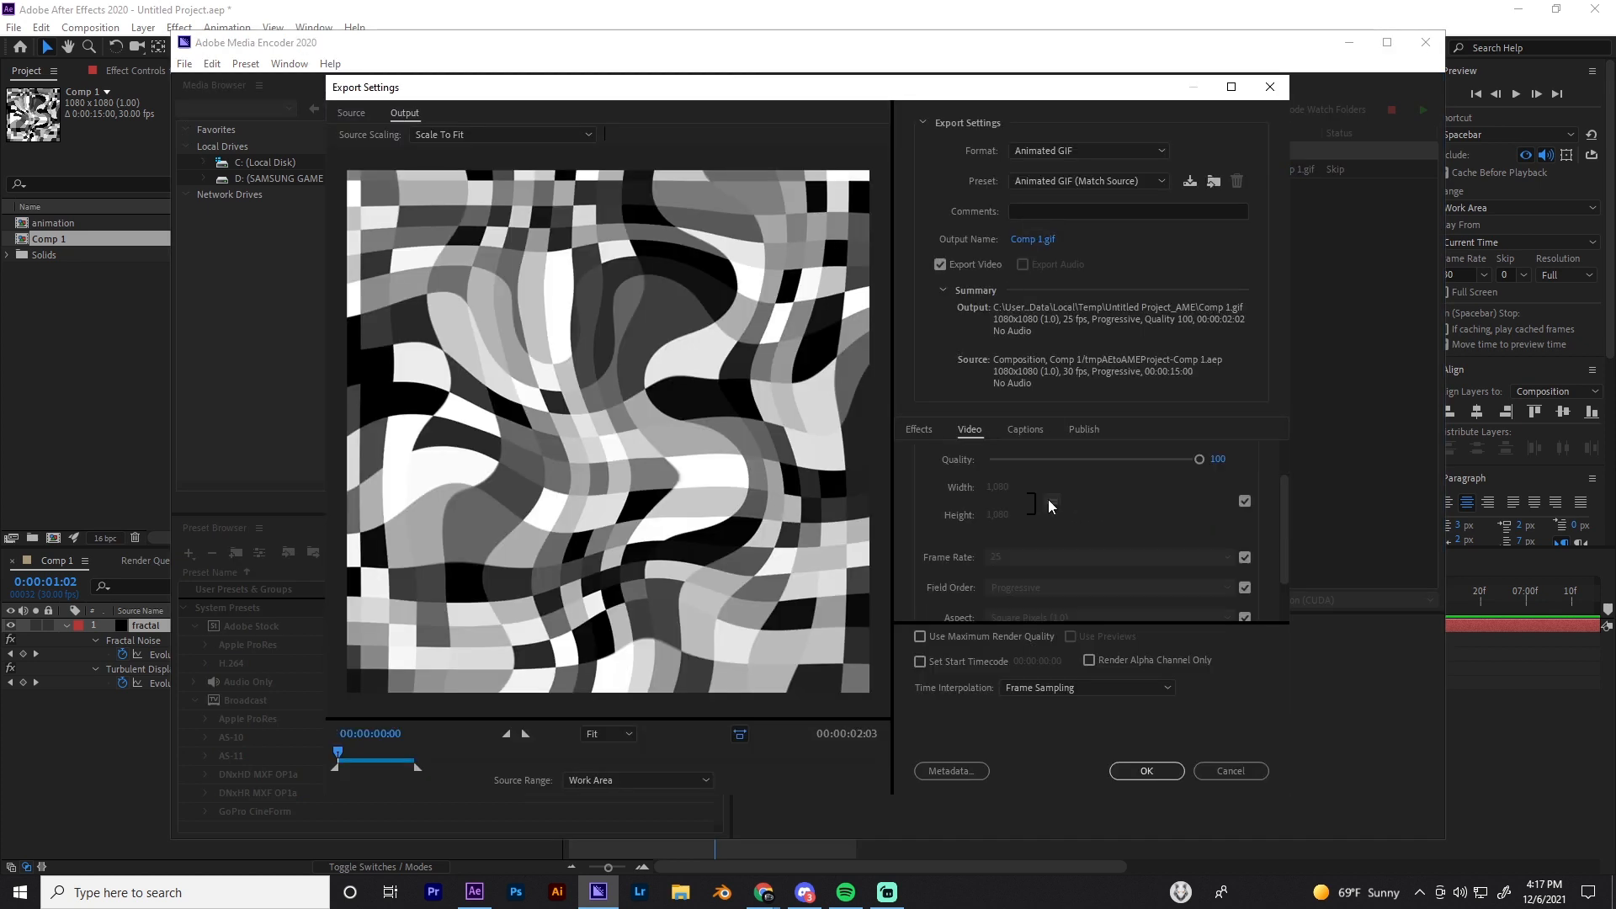
left_click(920, 638)
scroll(1120, 587, "up", 2)
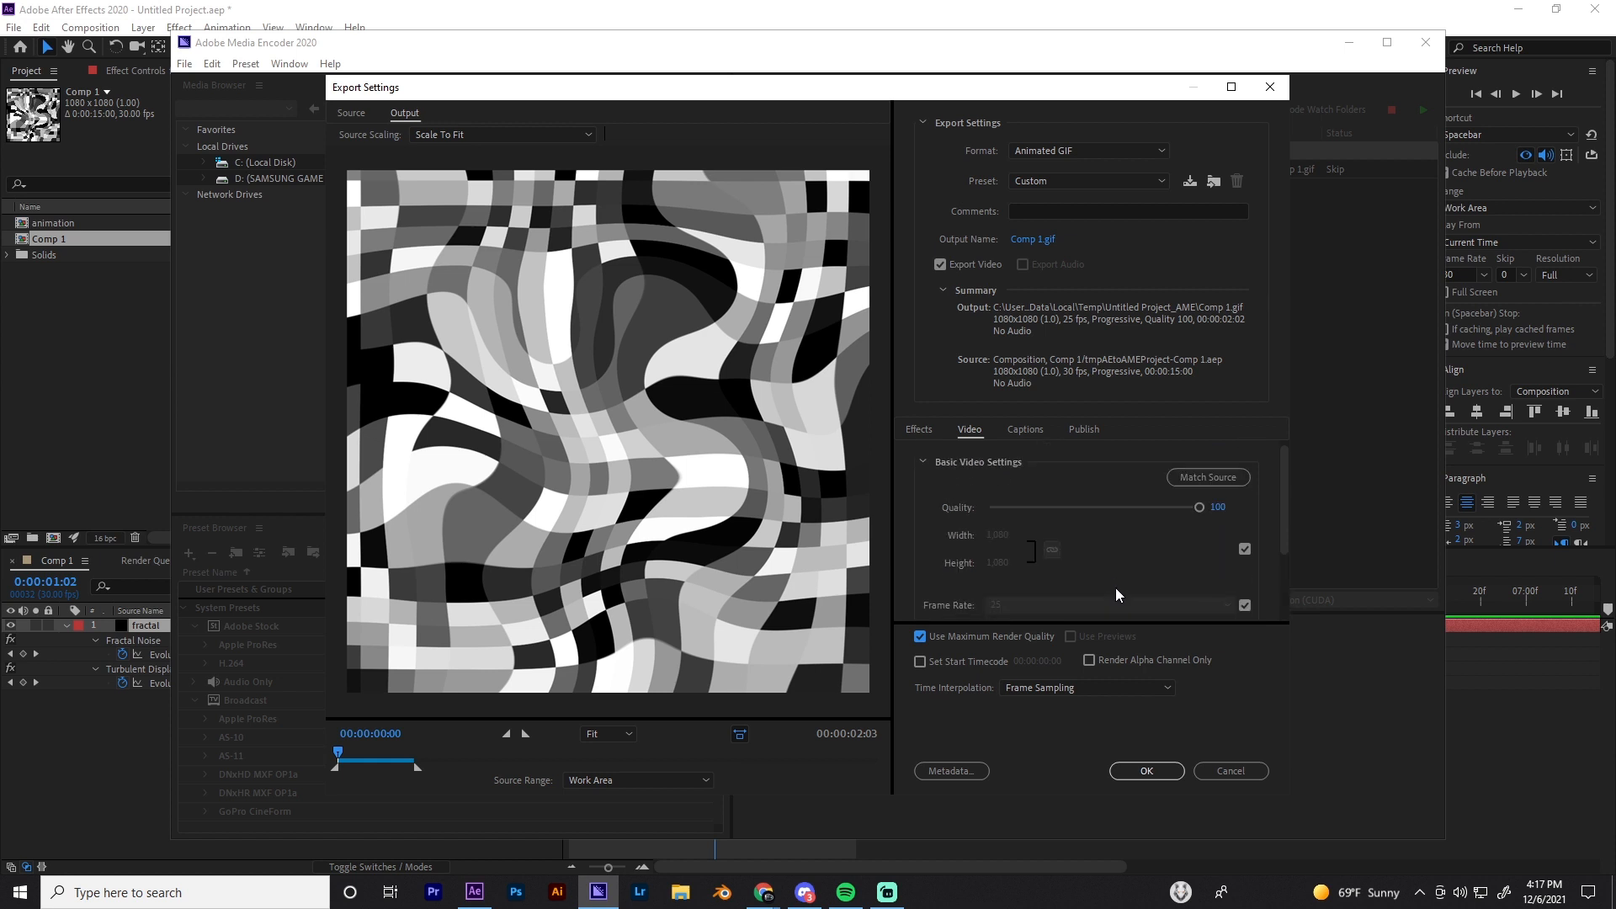
scroll(1085, 578, "down", 2)
Unlock the GIF's frame rate from the source and review the available rates, keeping 25
left_click(1245, 498)
left_click(1154, 498)
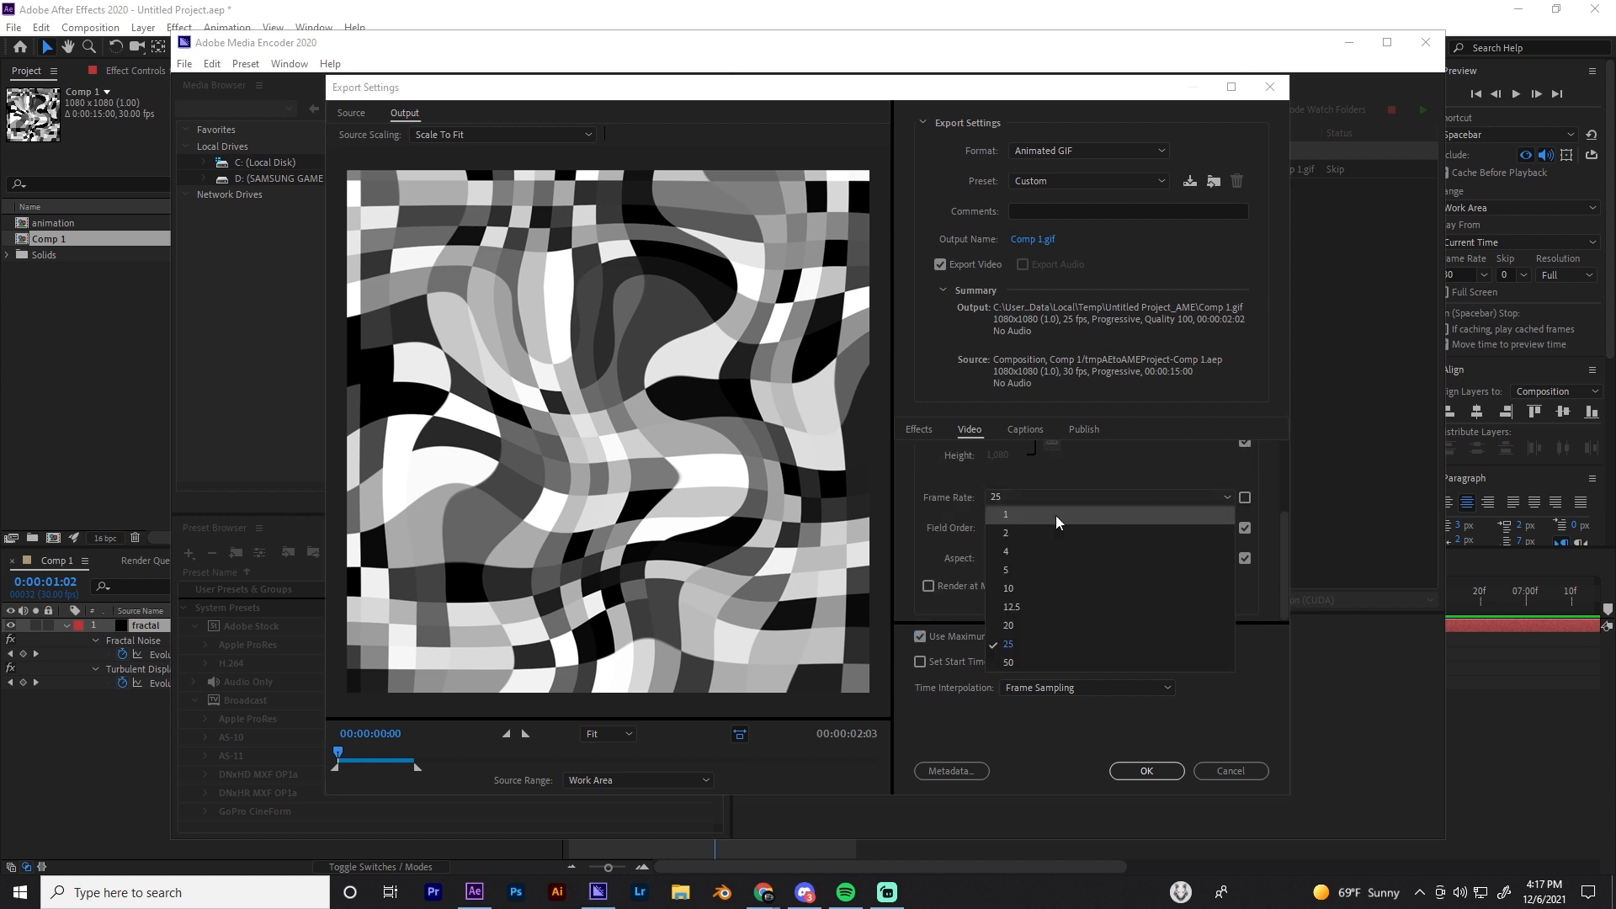
left_click(1252, 500)
Try unlocking the field order and pixel aspect to review their options, matching both to the source again
left_click(1245, 528)
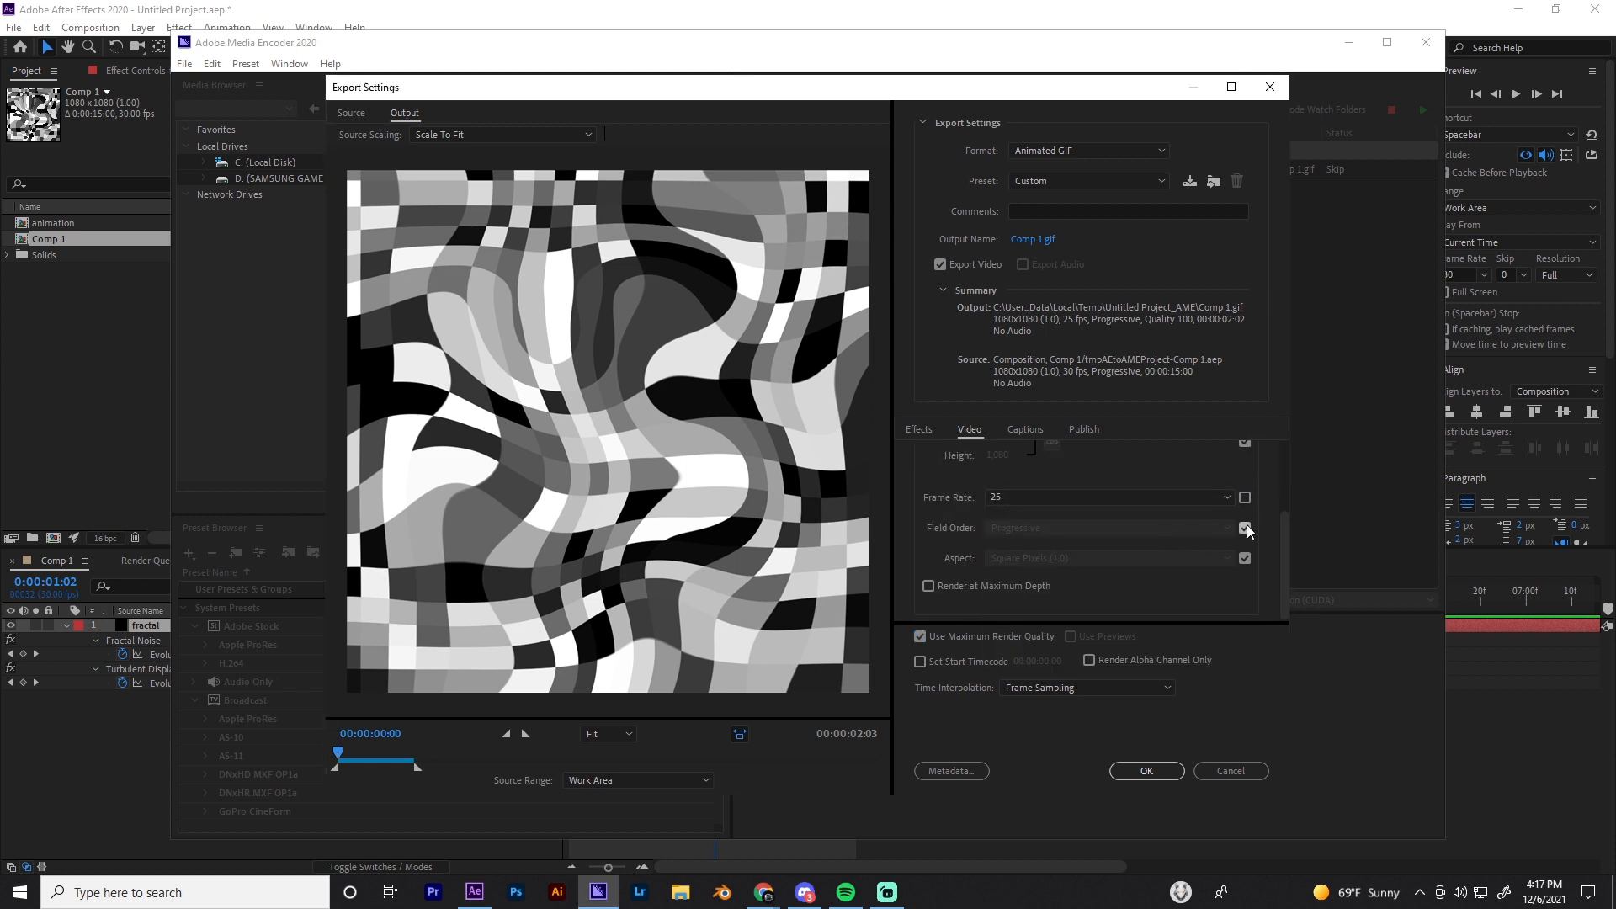
left_click(1207, 528)
left_click(1208, 528)
left_click(1245, 528)
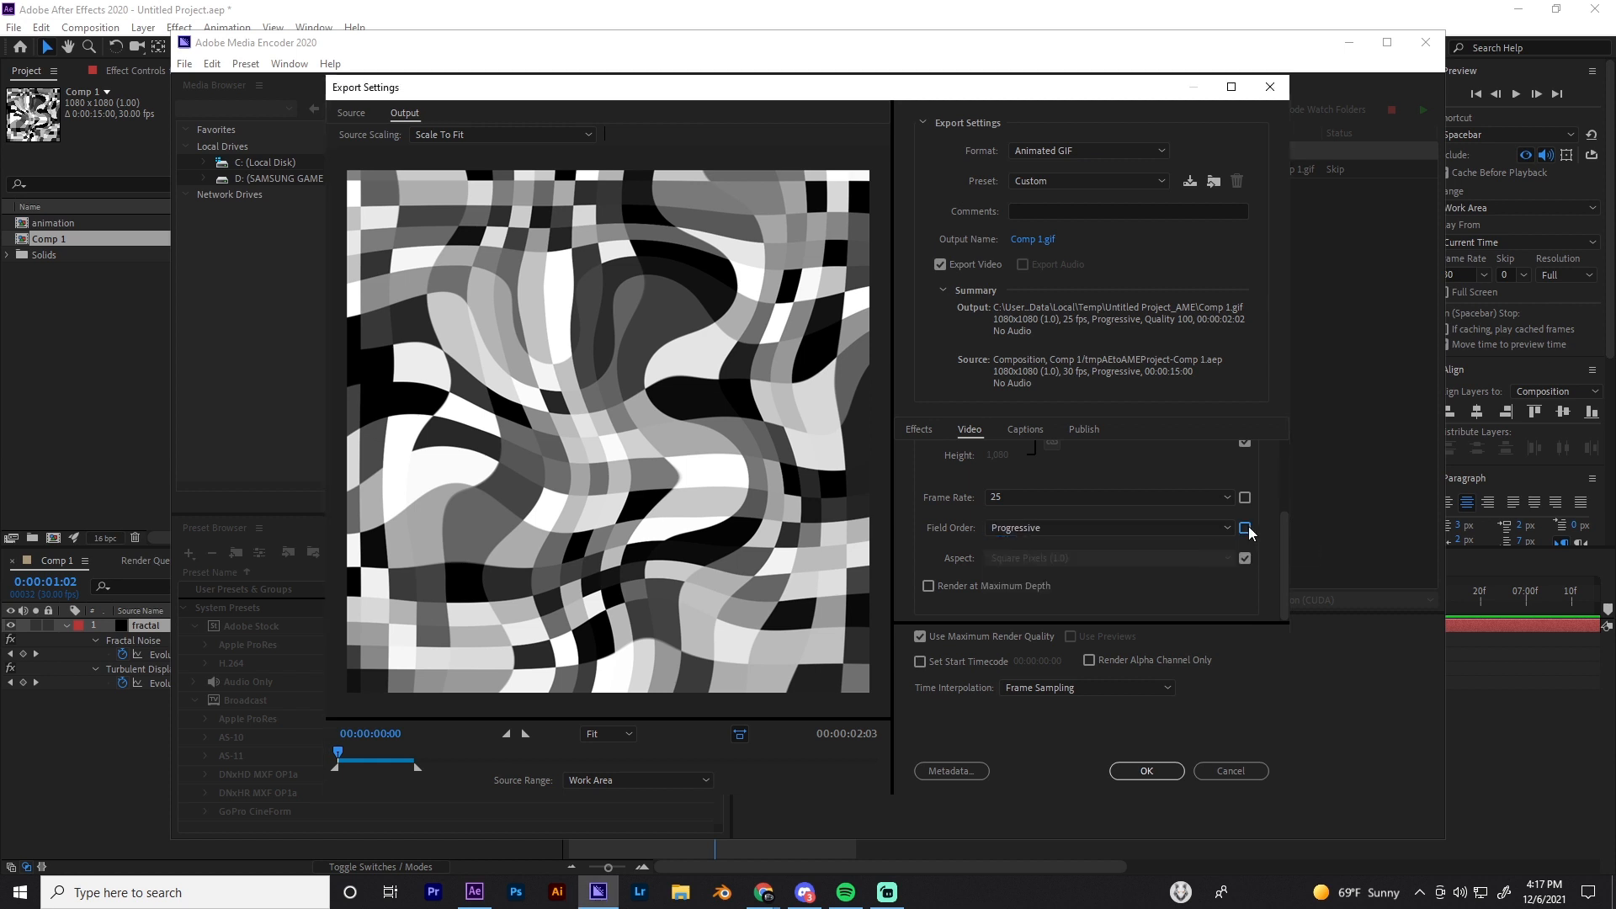
left_click(1245, 558)
left_click(1204, 558)
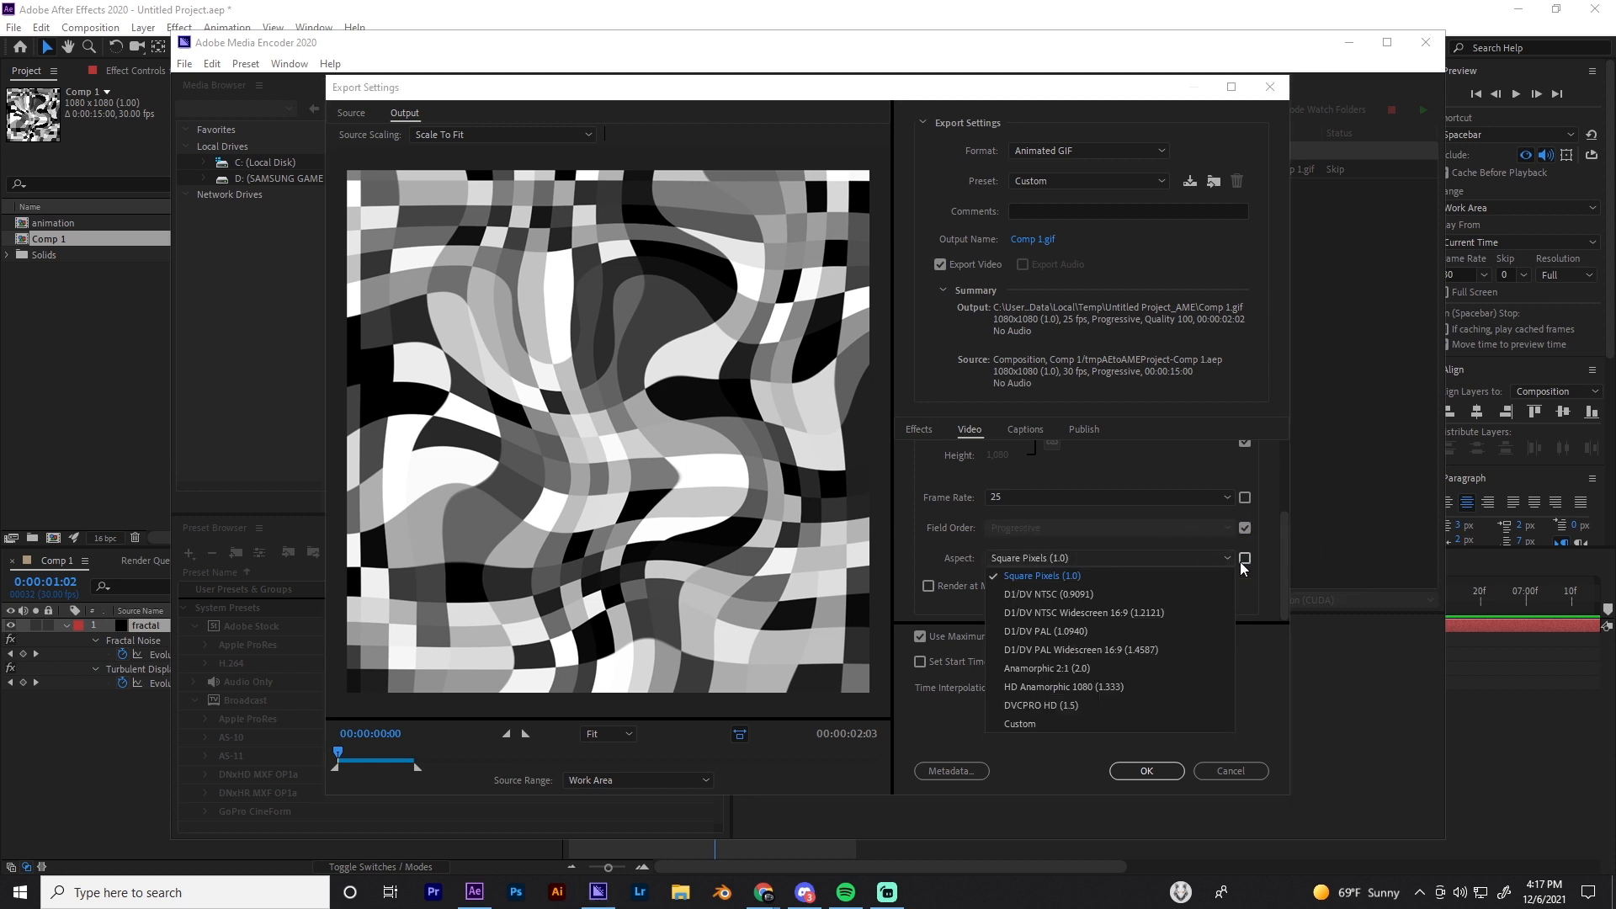
left_click(1245, 558)
scroll(1099, 553, "up", 3)
scroll(1099, 553, "down", 3)
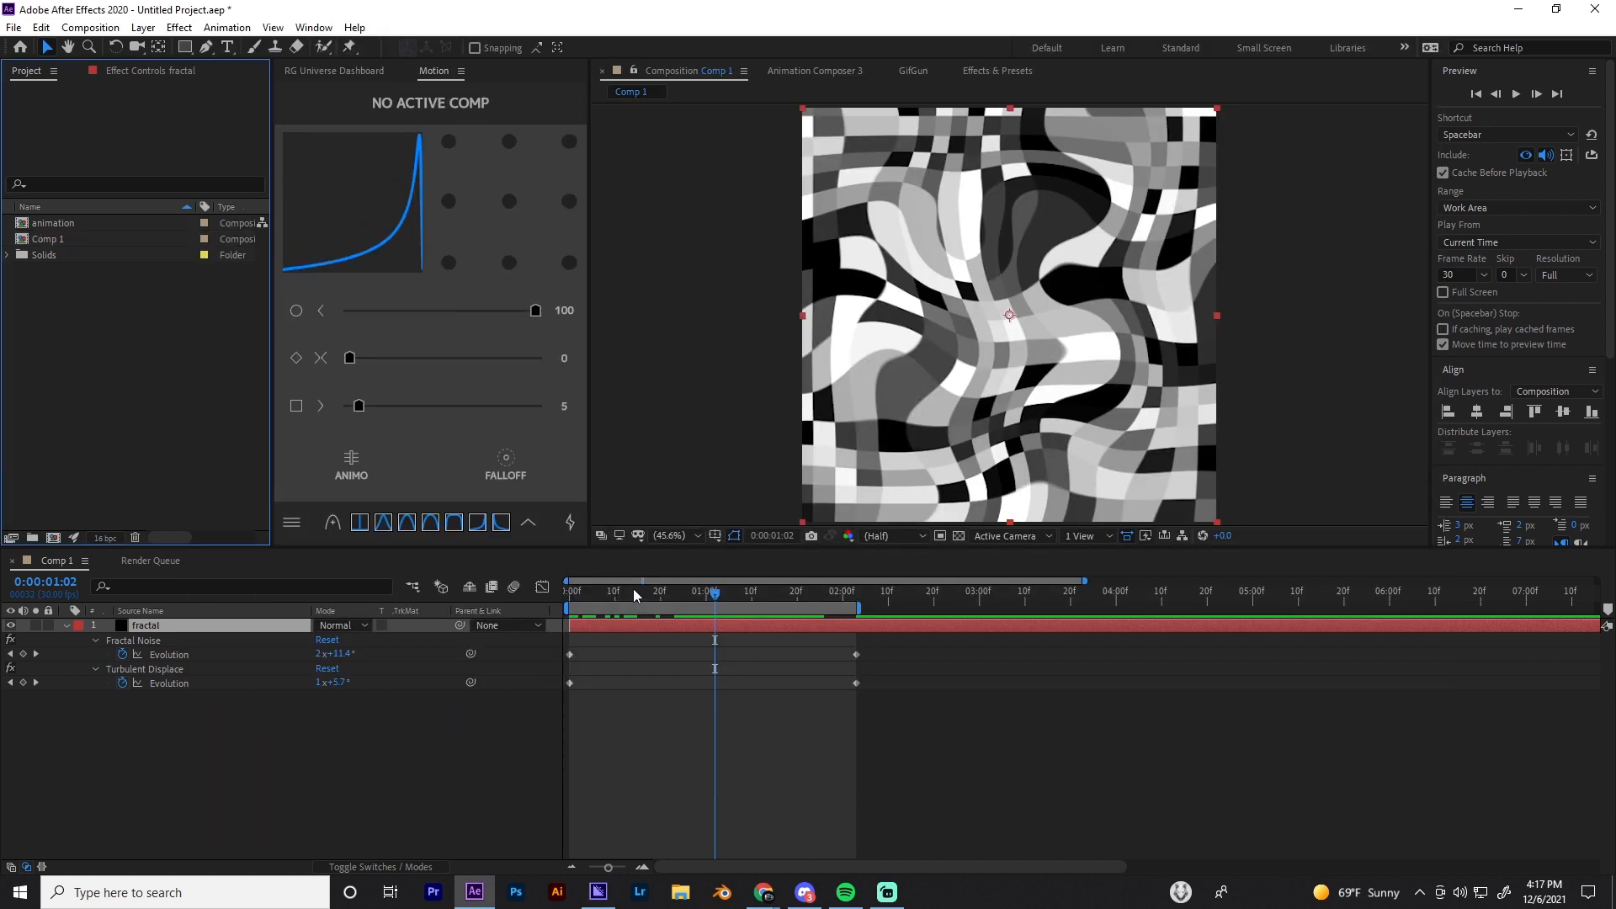
In After Effects, move both ending Evolution keyframes to 0:00:01:00 and shorten the work area to match, previewing the faster loop
left_click_drag(678, 591, 705, 608)
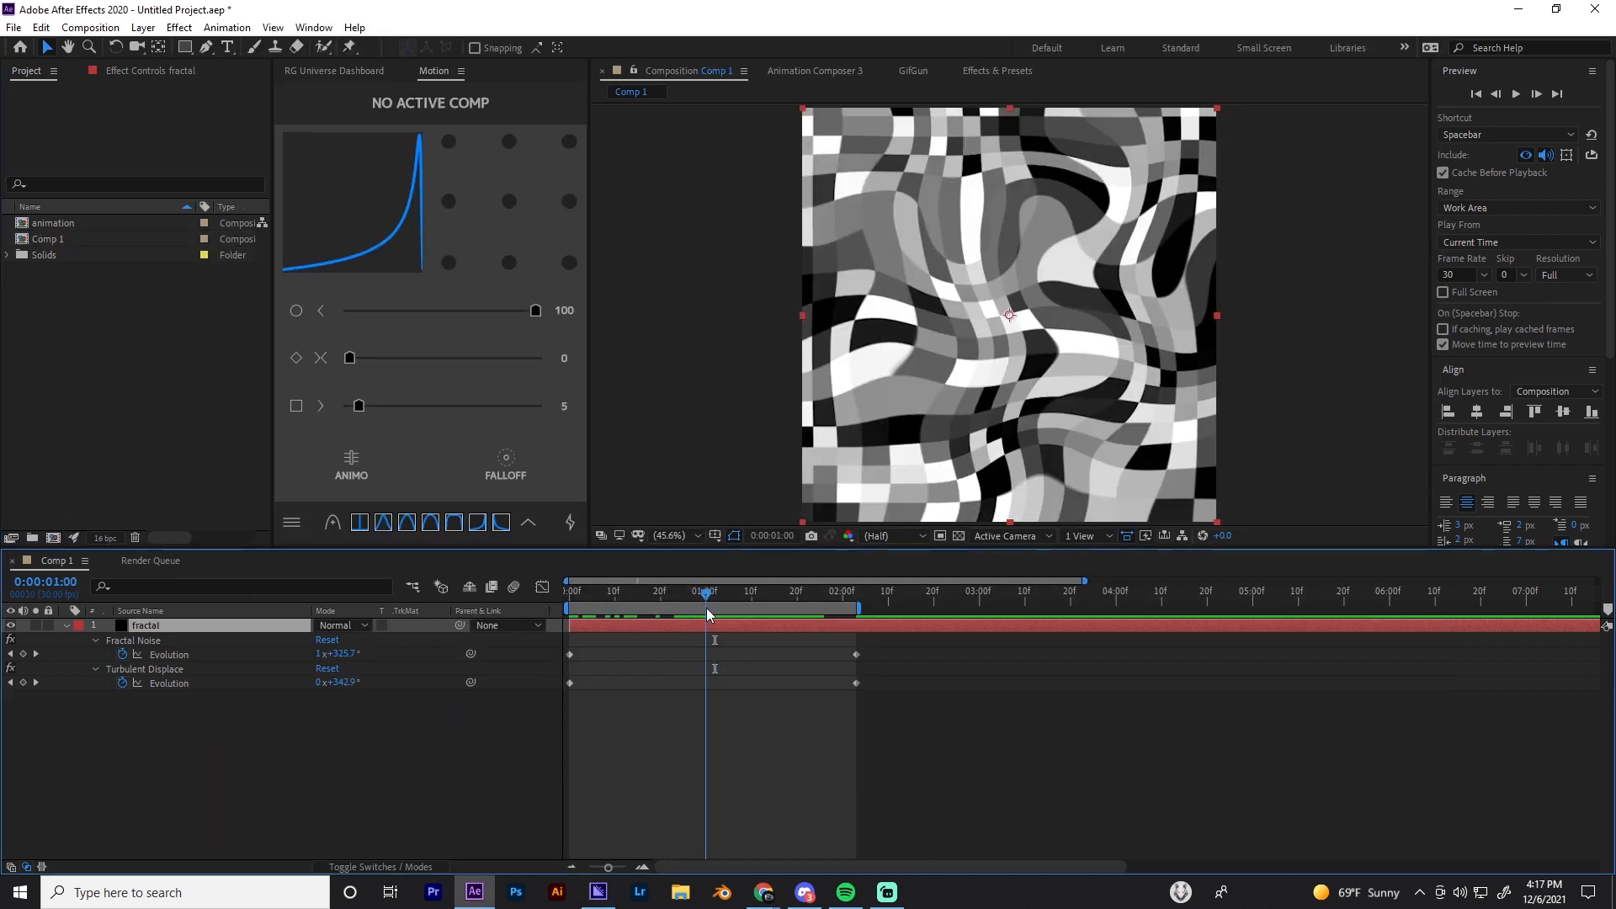
left_click_drag(842, 650, 707, 667)
left_click_drag(826, 608, 679, 613)
key("space")
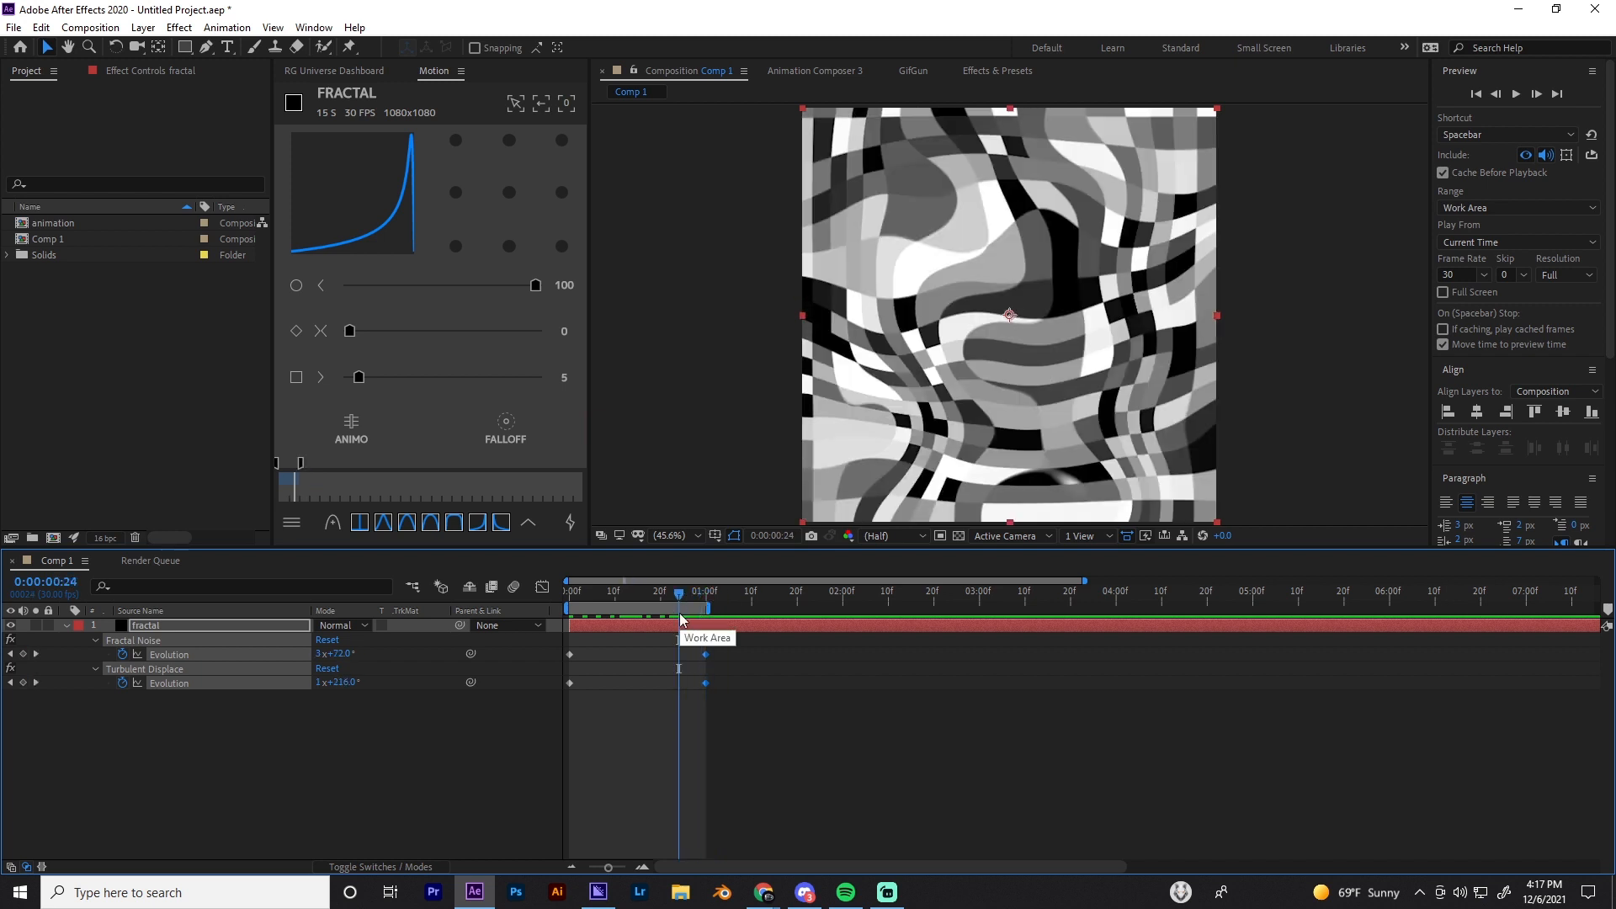
Switch to Media Encoder, cancel Comp 1's export settings and return to the After Effects project
left_click(613, 880)
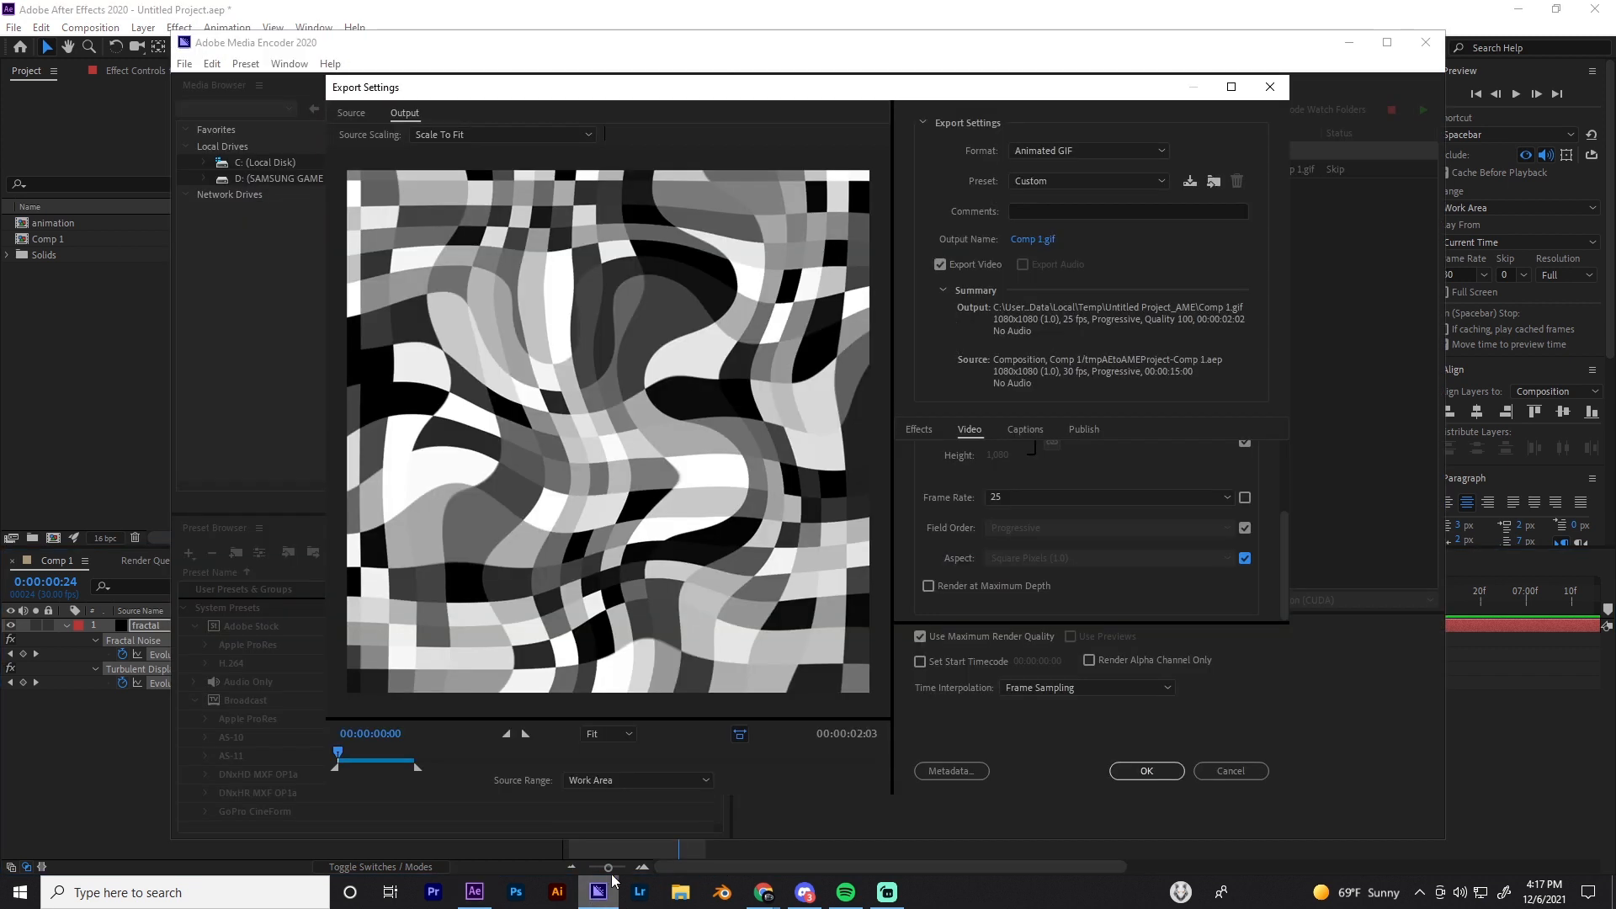
left_click(1215, 778)
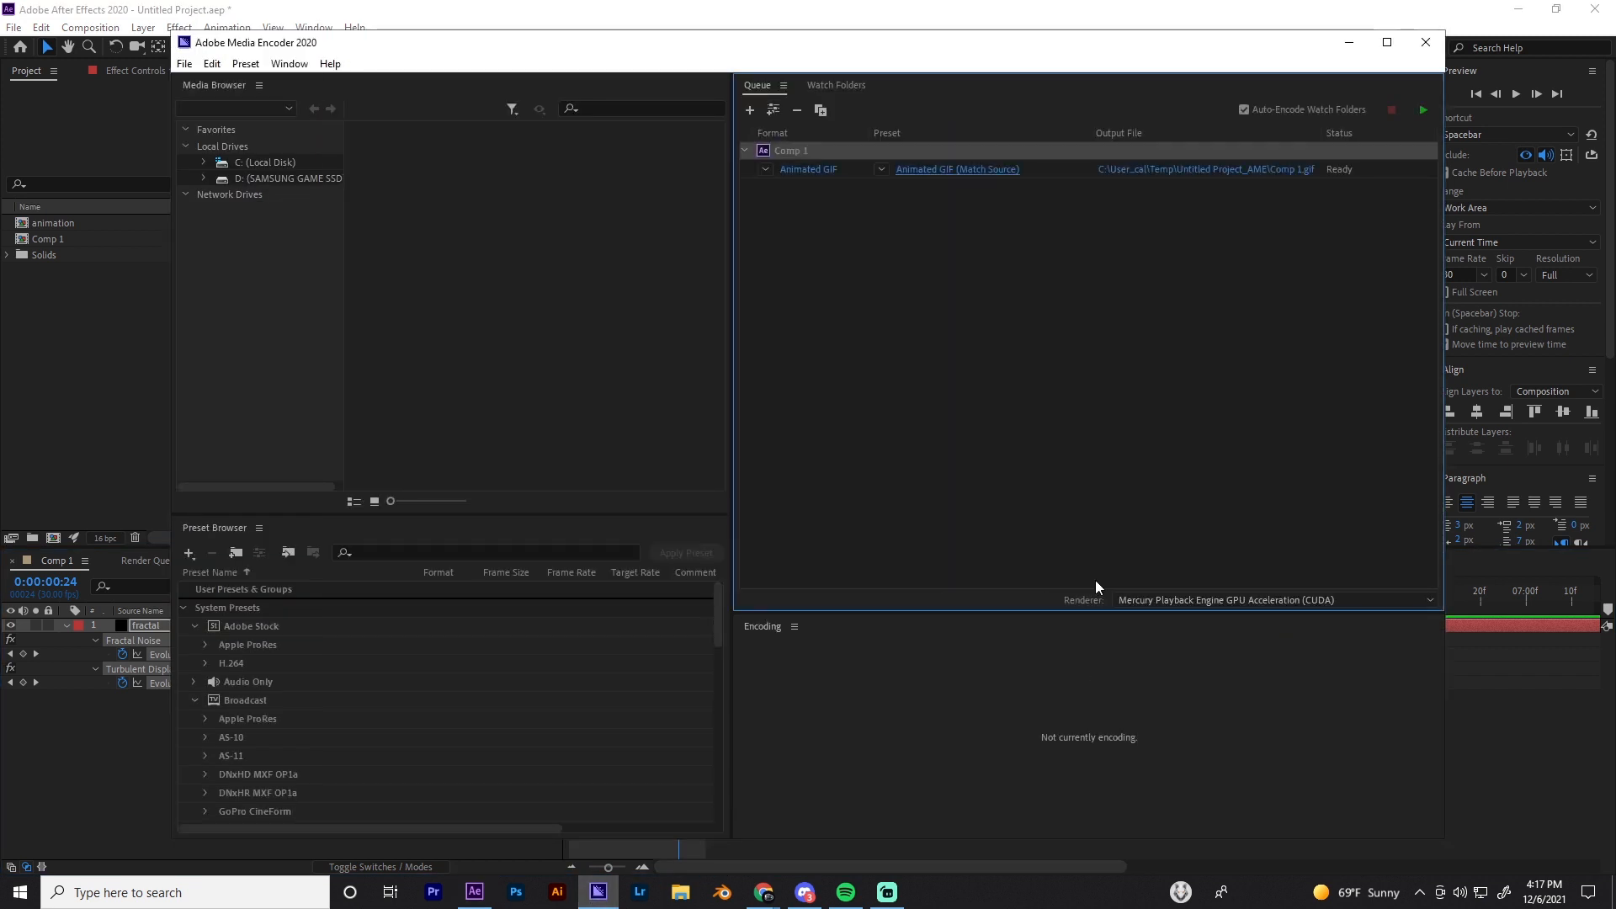
left_click(1140, 174)
left_click(921, 536)
left_click(140, 372)
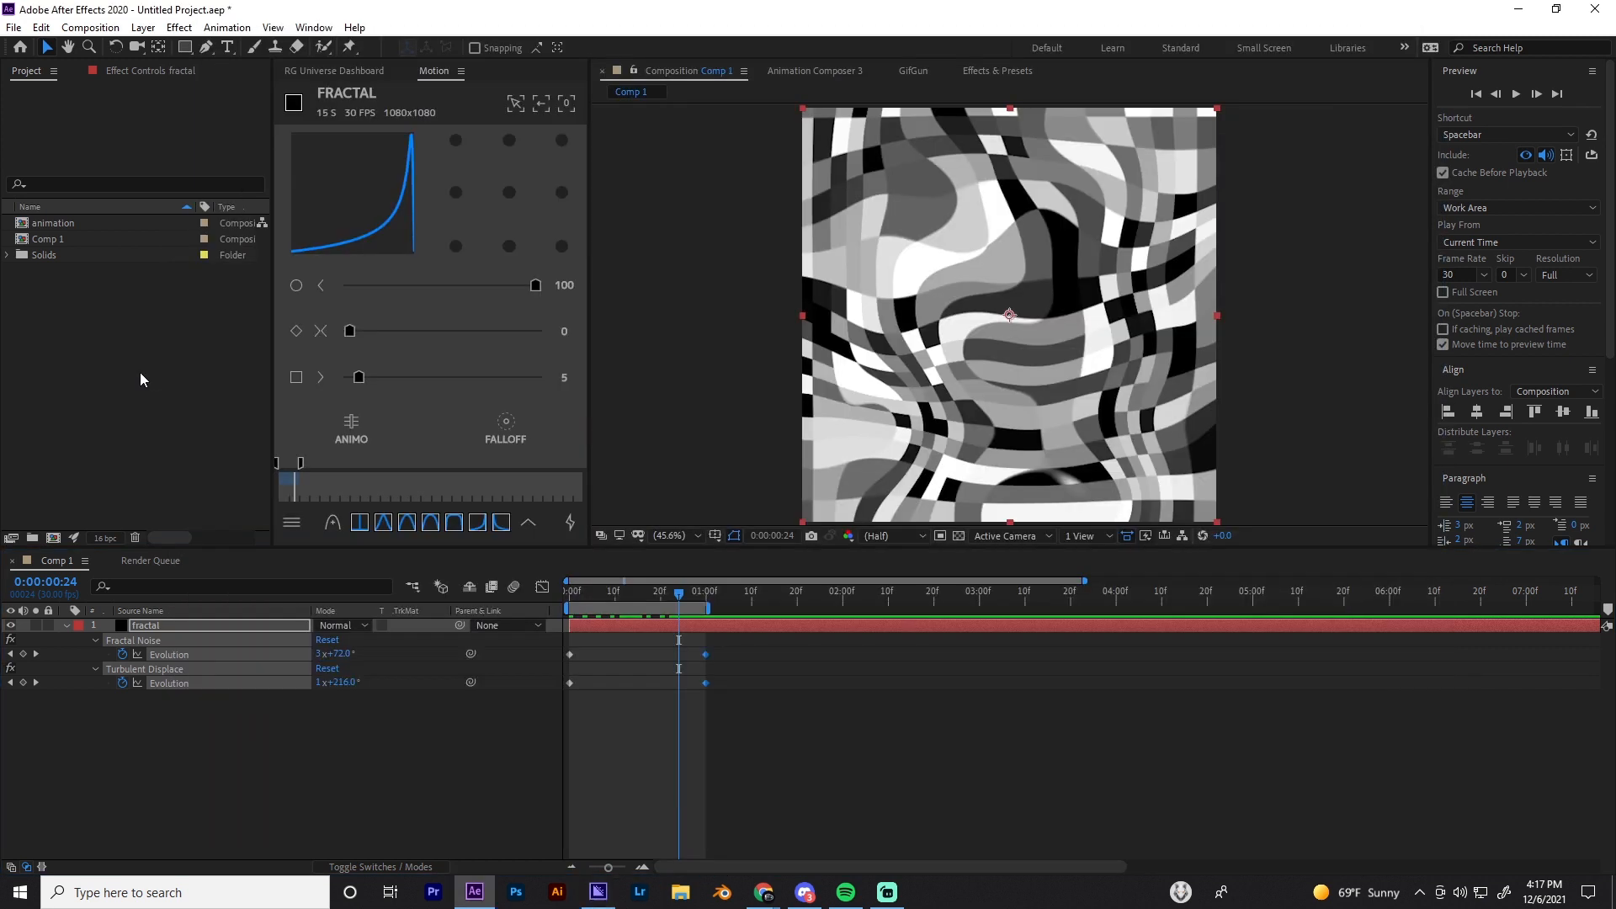